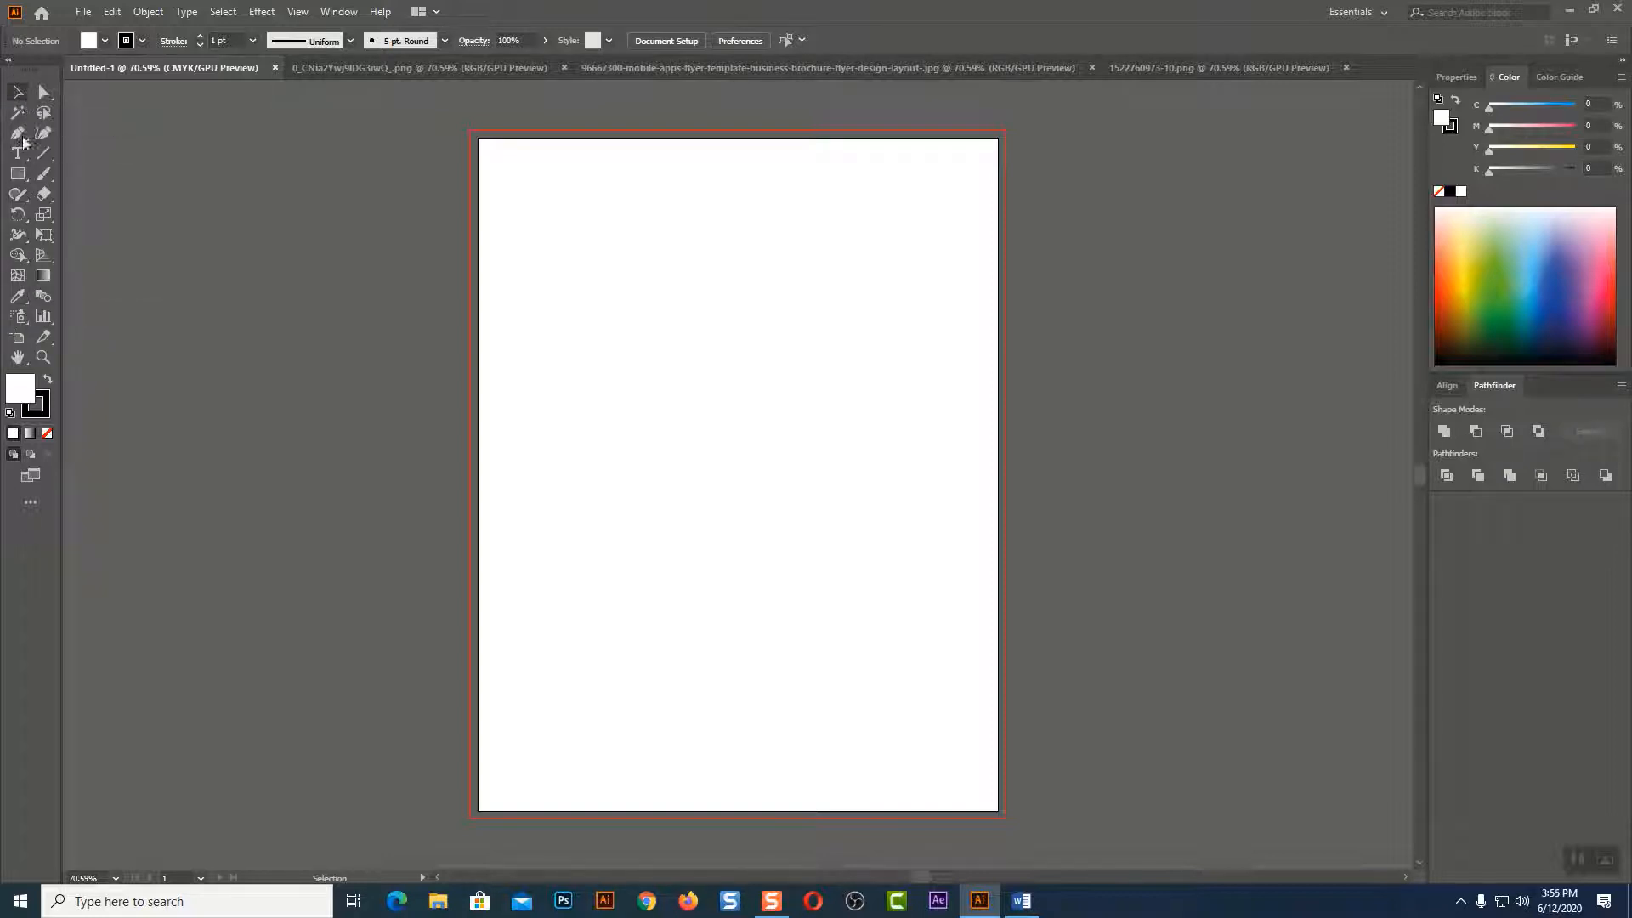
# Draw a rectangle about 7.74 × 4.26 in across the artboard's upper part and fill it pale yellow.
pyautogui.click(22, 176)
pyautogui.moveTo(514, 183); pyautogui.dragTo(987, 445)
pyautogui.click(1484, 268)
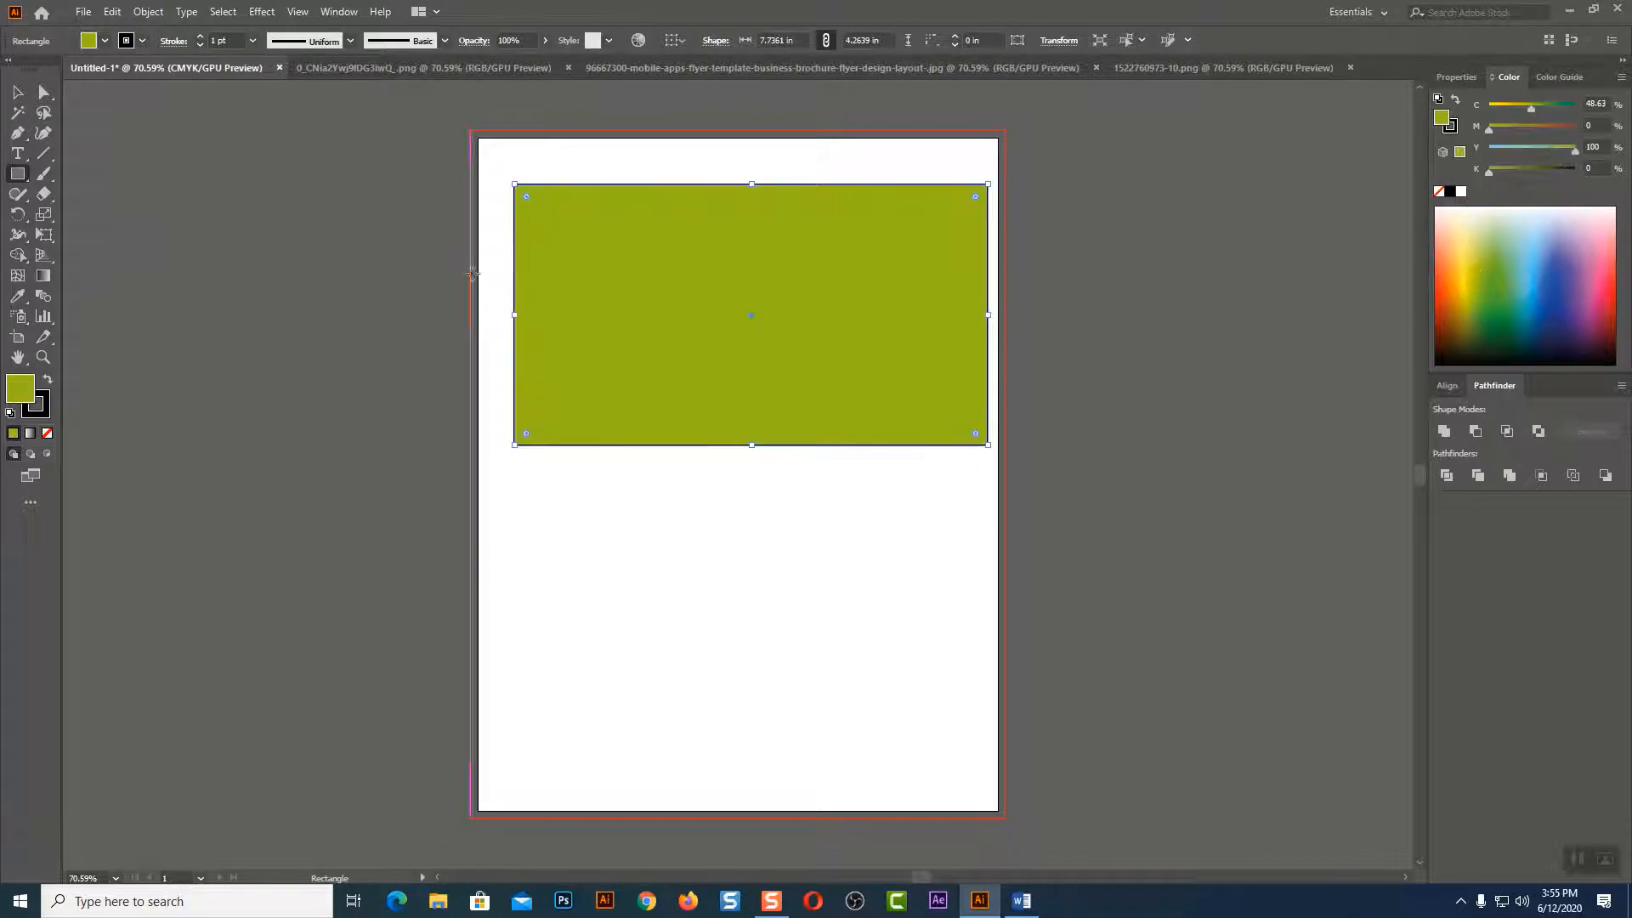
pyautogui.click(1470, 227)
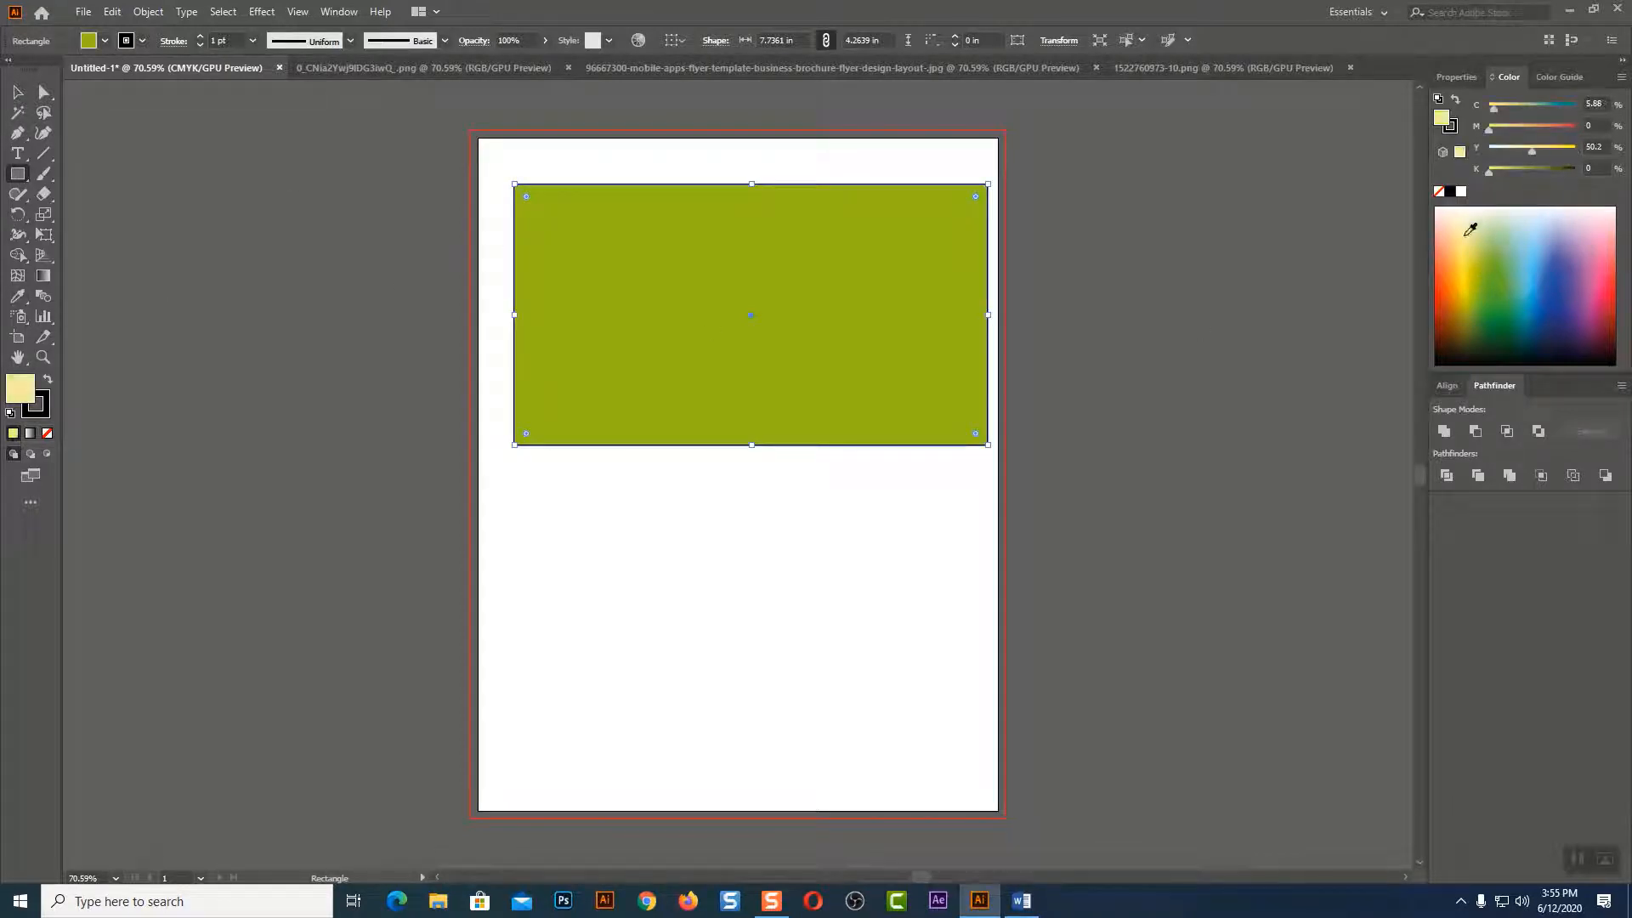
pyautogui.click(17, 92)
pyautogui.click(343, 264)
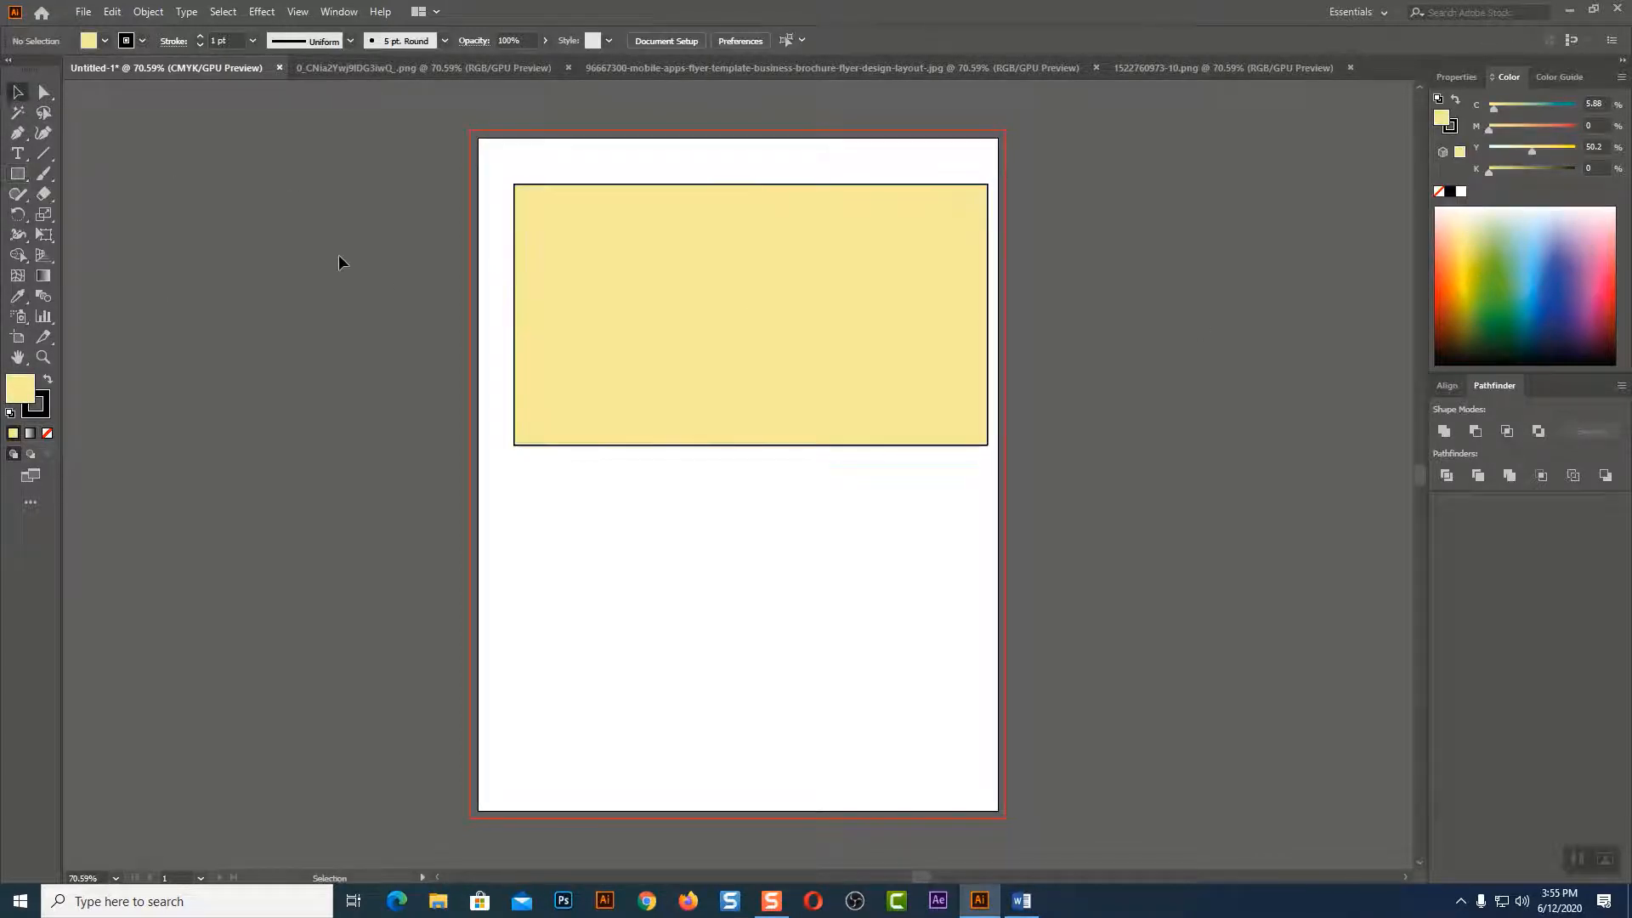
# Draw two roughly square rectangles side by side below the large one, the right-hand one about 3.56 × 3.56 in.
pyautogui.click(17, 174)
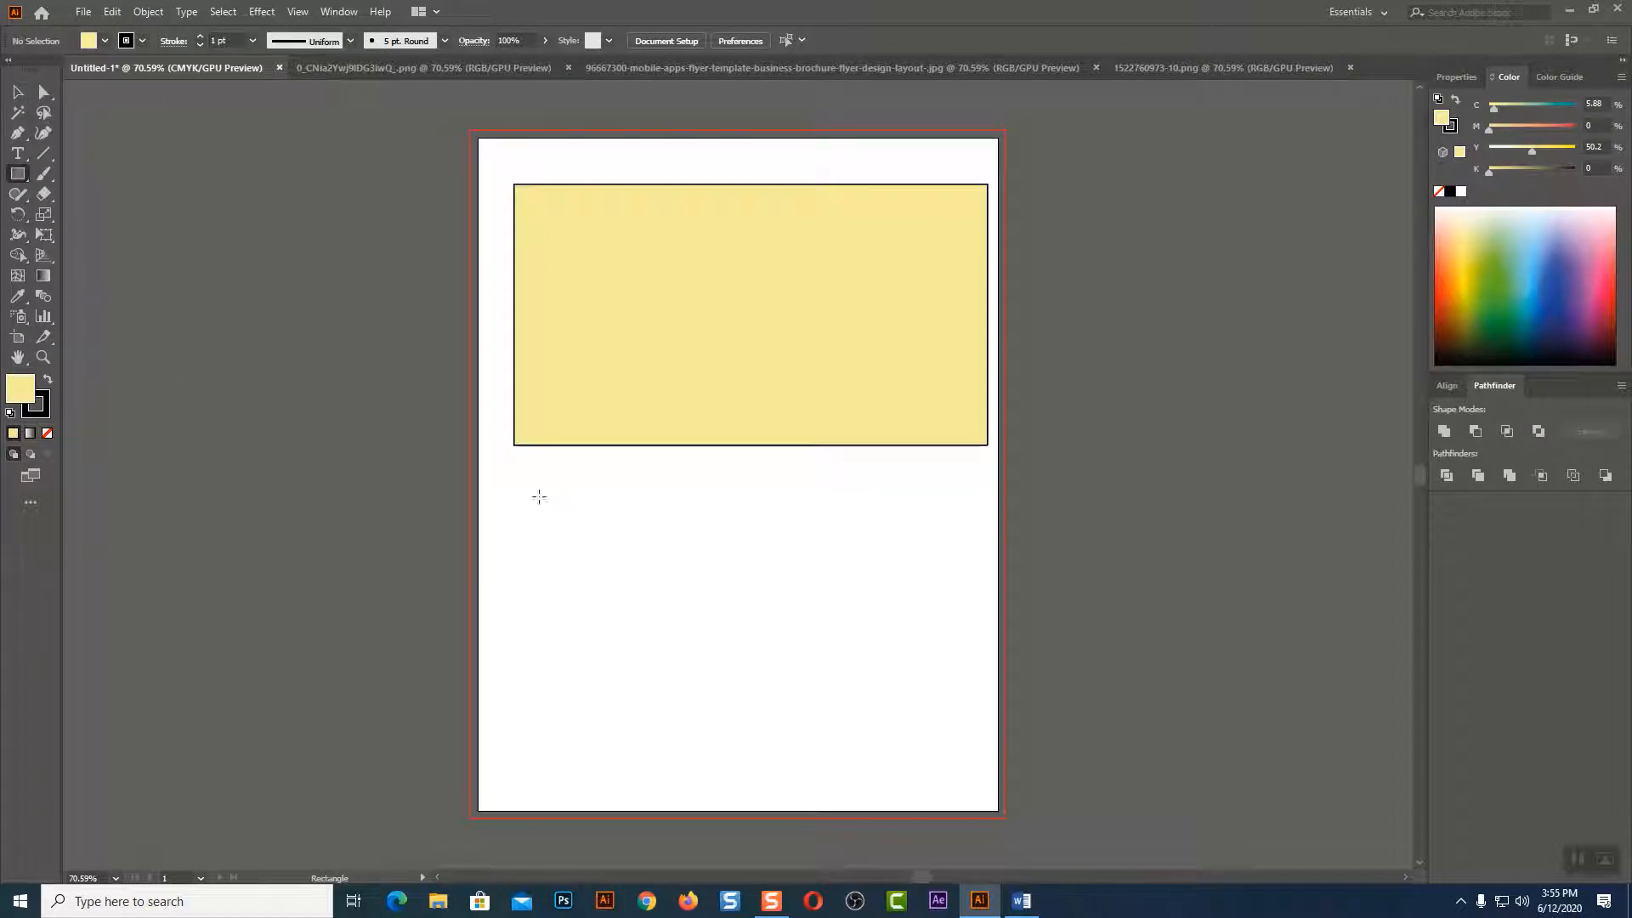
pyautogui.moveTo(538, 497); pyautogui.dragTo(724, 710)
pyautogui.moveTo(774, 510); pyautogui.dragTo(991, 729)
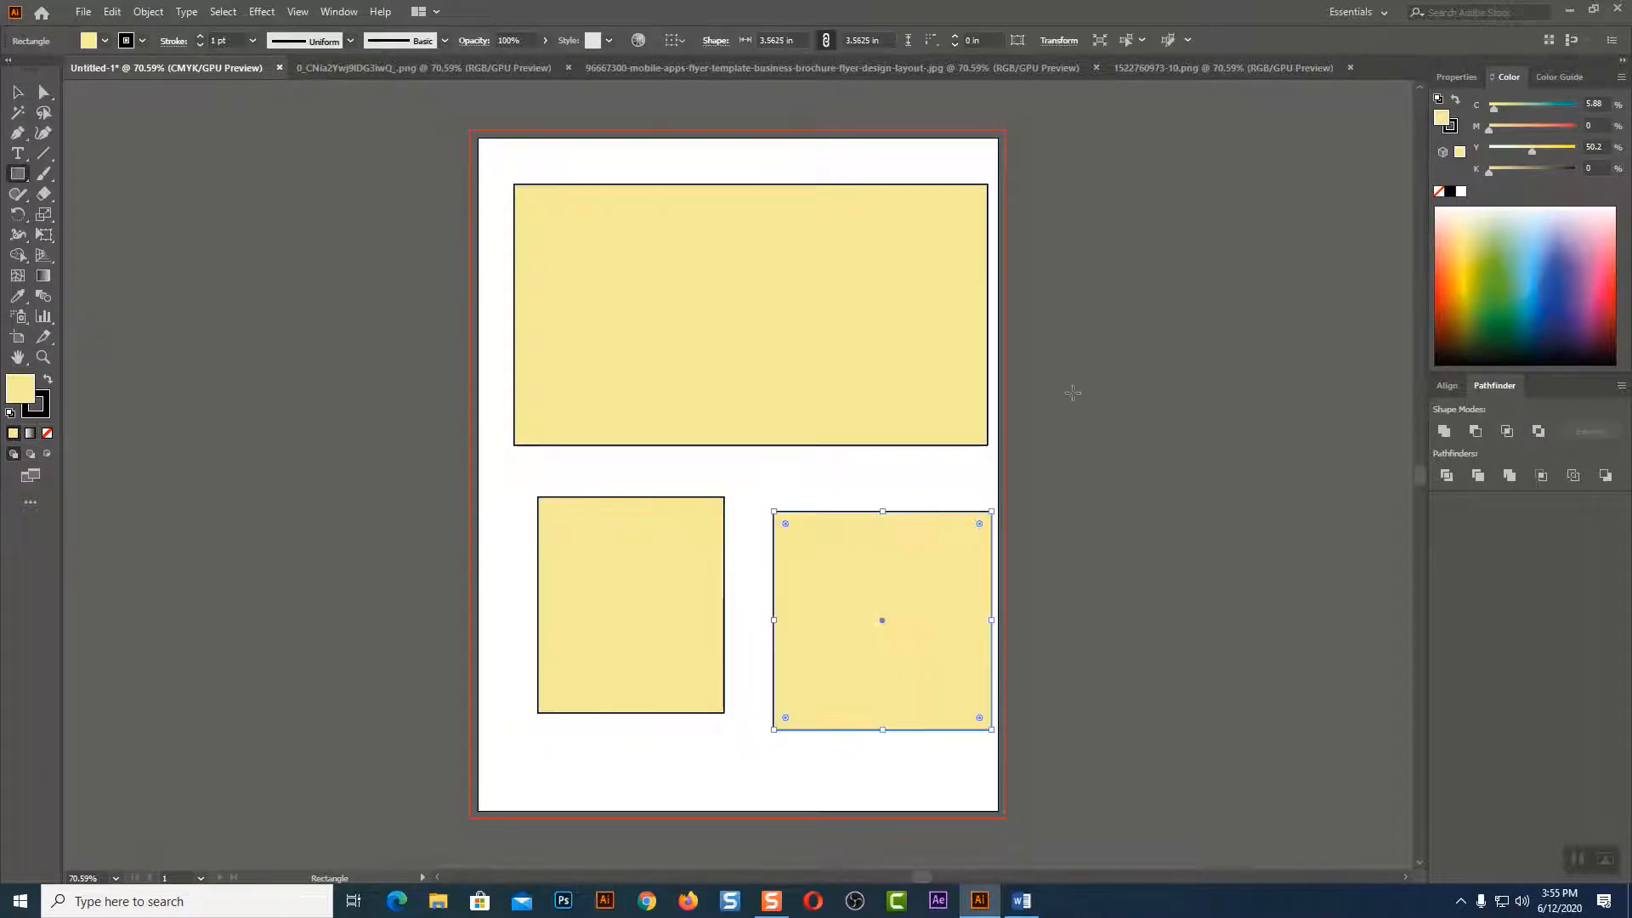
# Draw a tall rectangle about 1.96 × 5.89 in and one about 3.11 × 2.70 in right of the artboard, filling both green.
pyautogui.moveTo(1073, 394); pyautogui.dragTo(1193, 752)
pyautogui.moveTo(1069, 151); pyautogui.dragTo(1258, 316)
pyautogui.click(1465, 272)
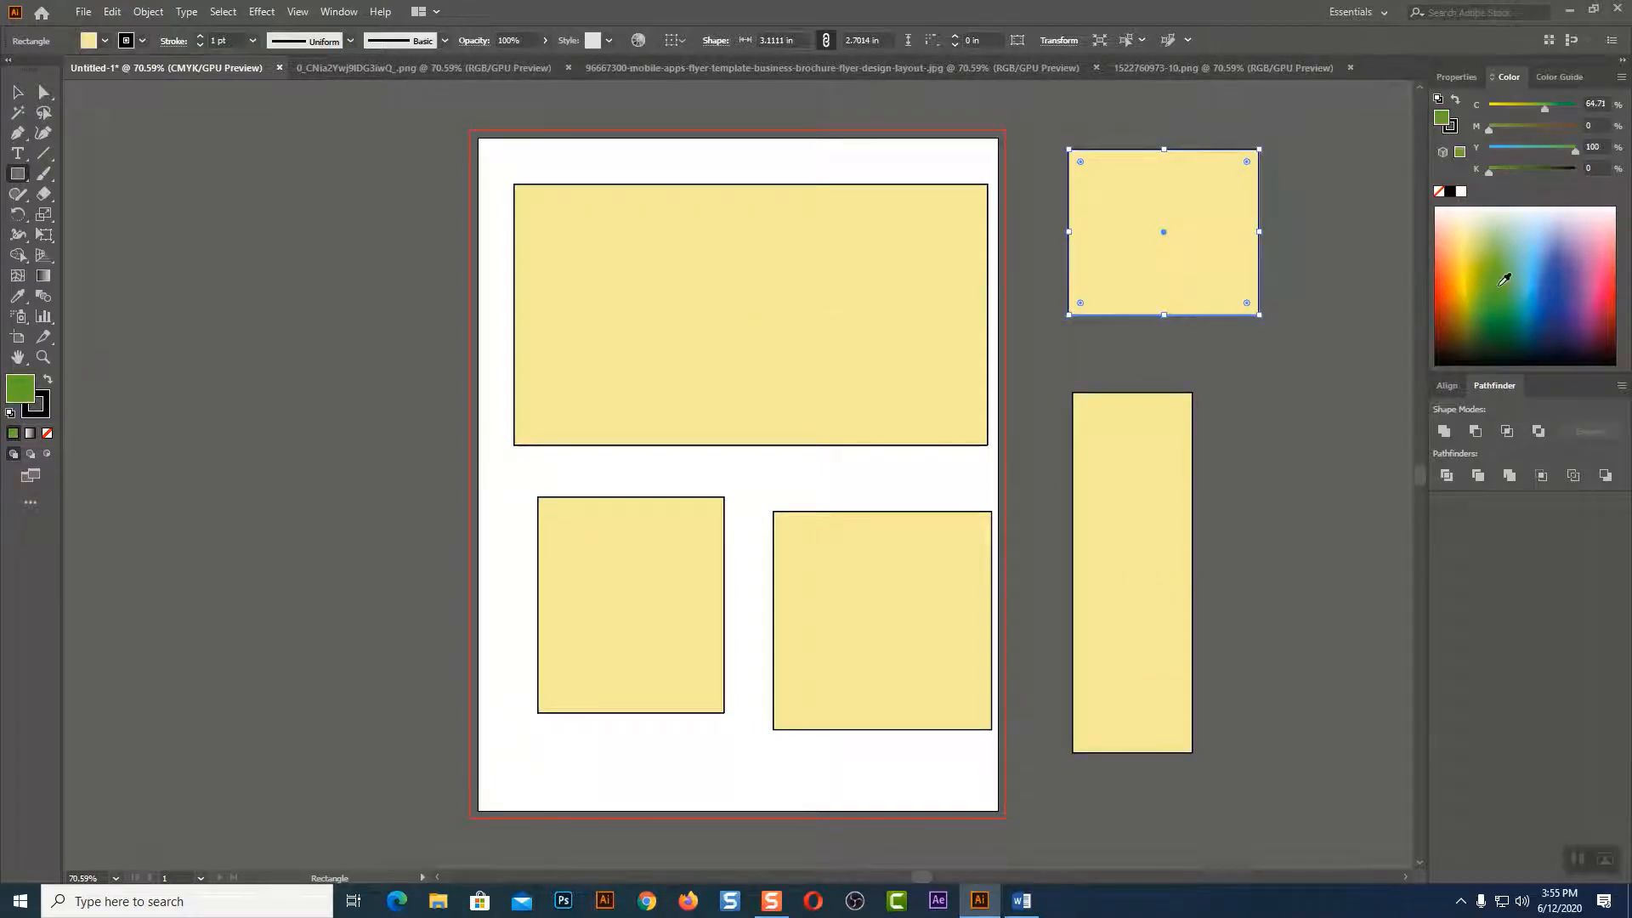
pyautogui.click(17, 92)
pyautogui.click(1155, 493)
pyautogui.click(1496, 263)
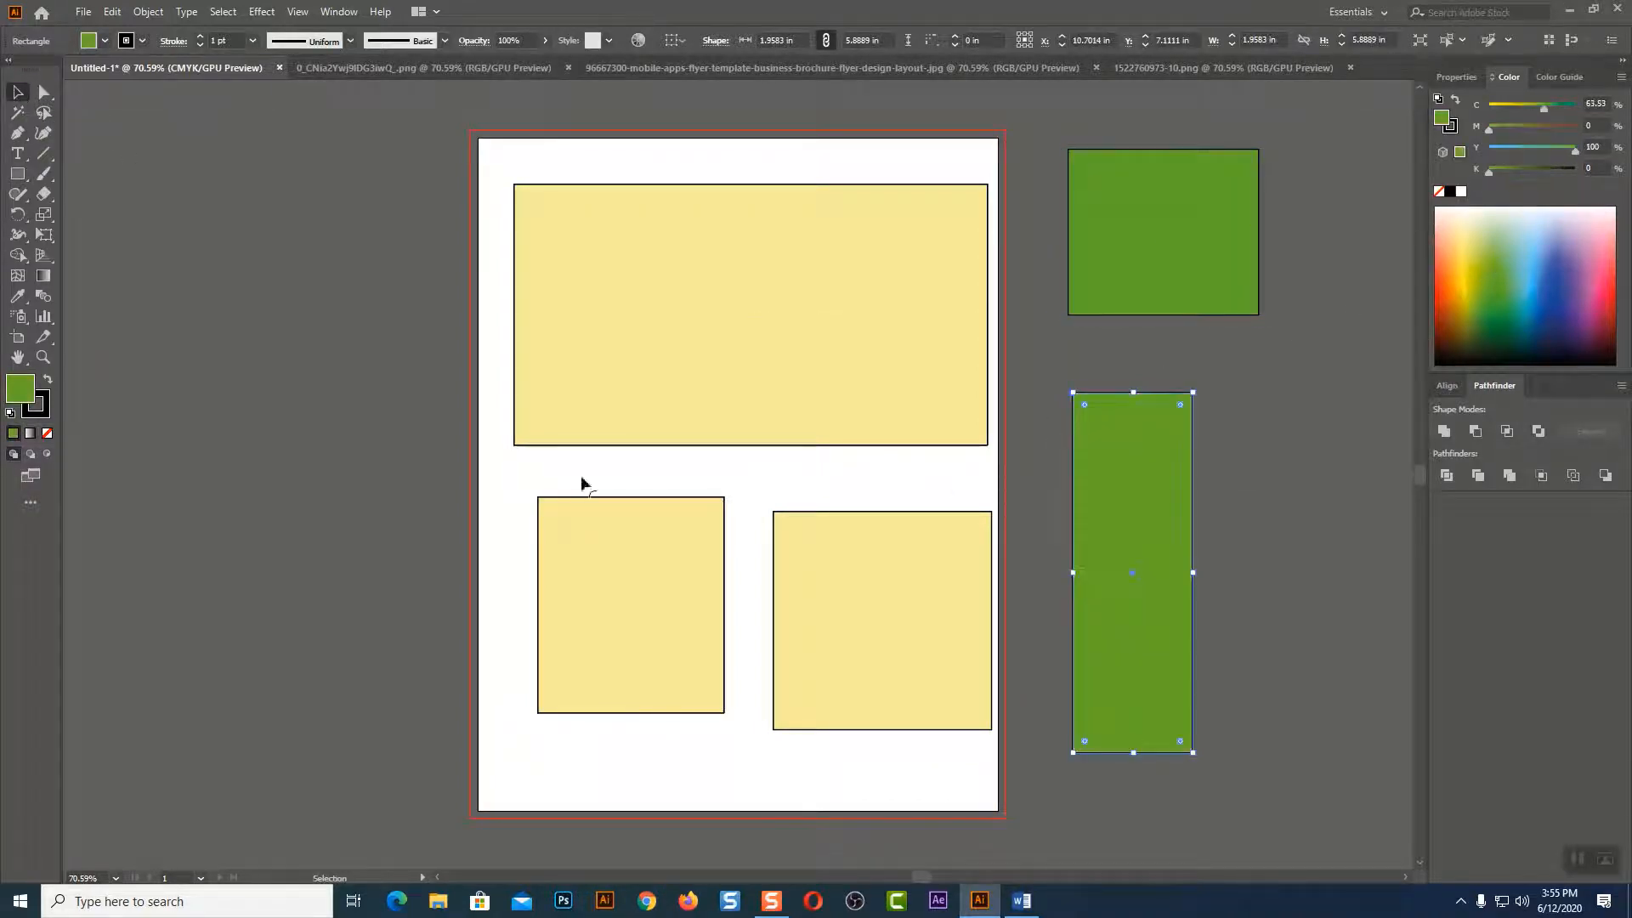
# Fill the lower-right square on the artboard with bright blue and deselect it.
pyautogui.click(799, 614)
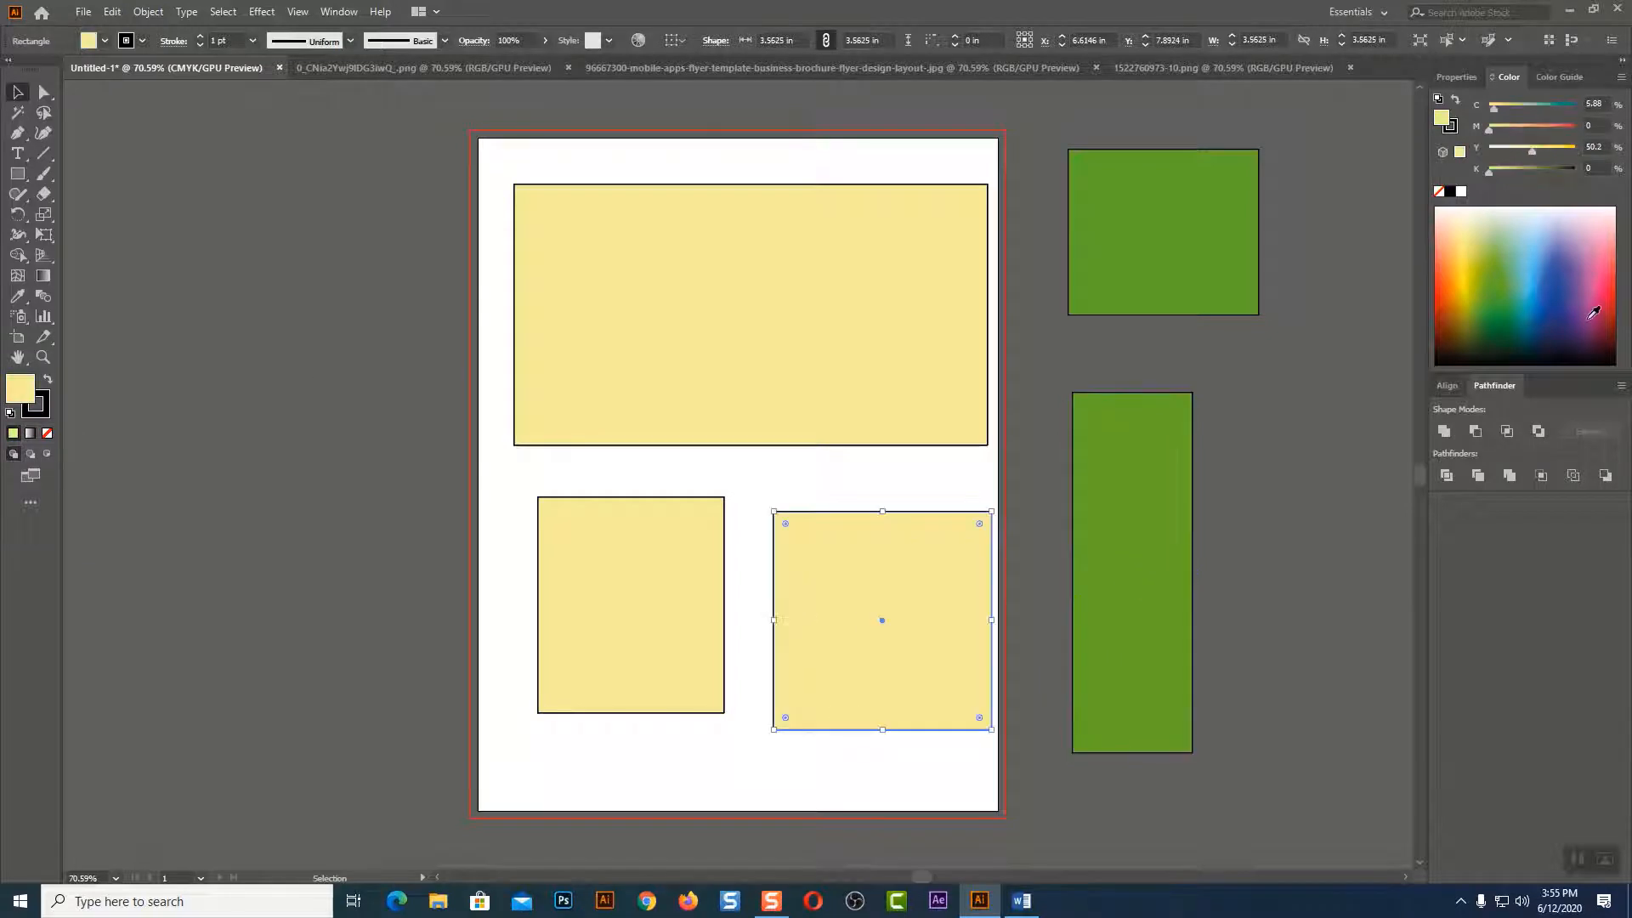
pyautogui.click(1540, 289)
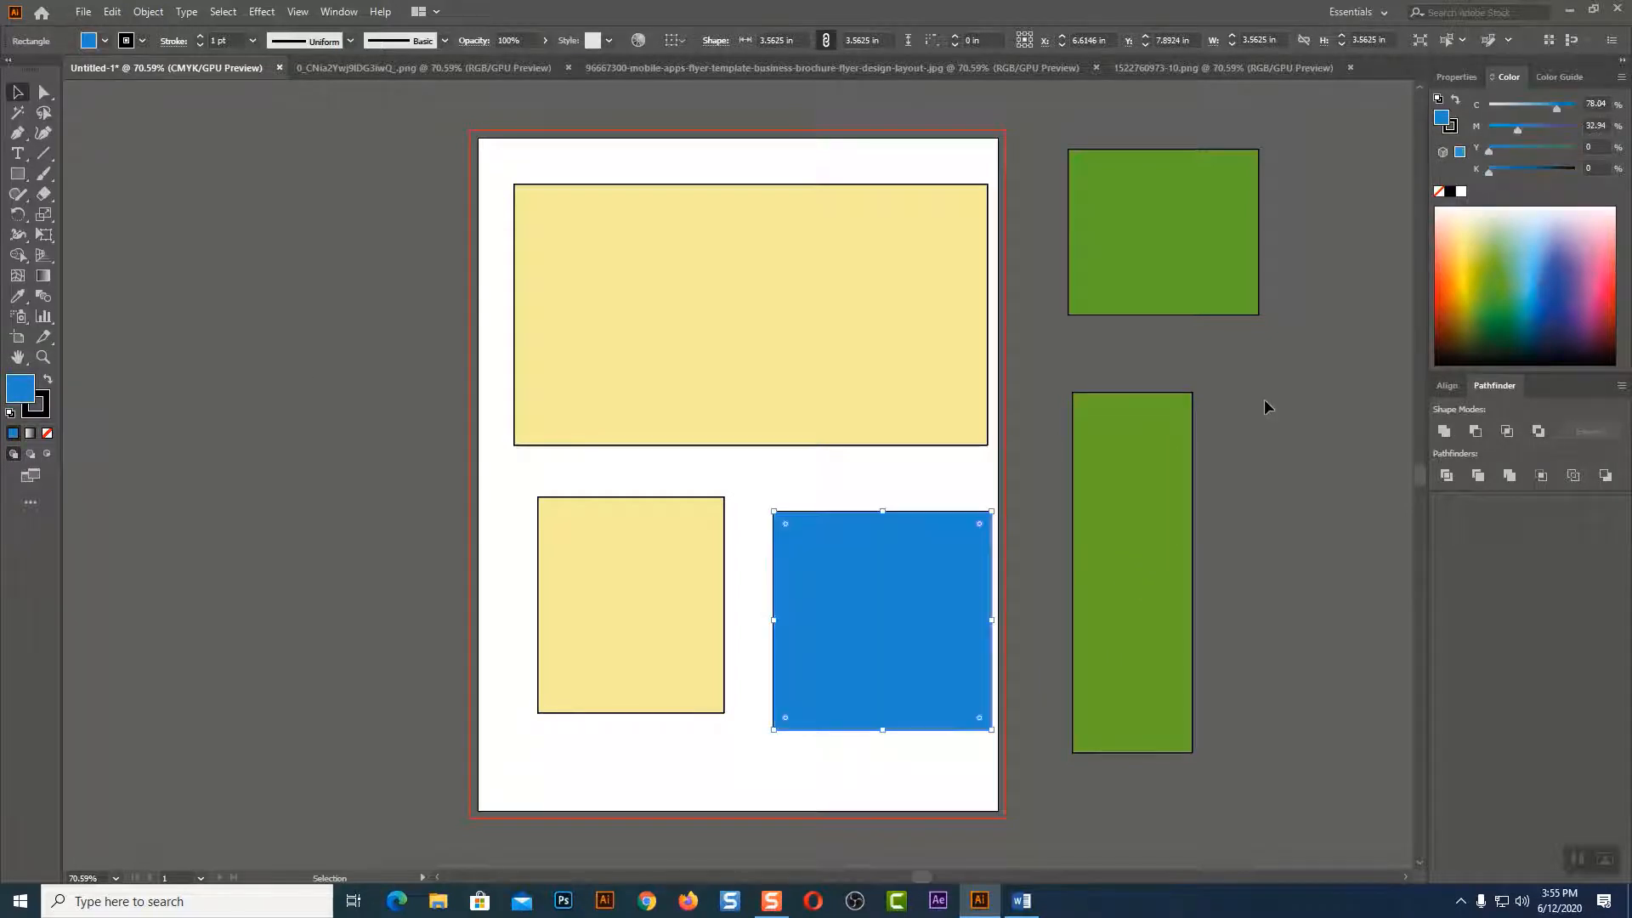
pyautogui.click(259, 289)
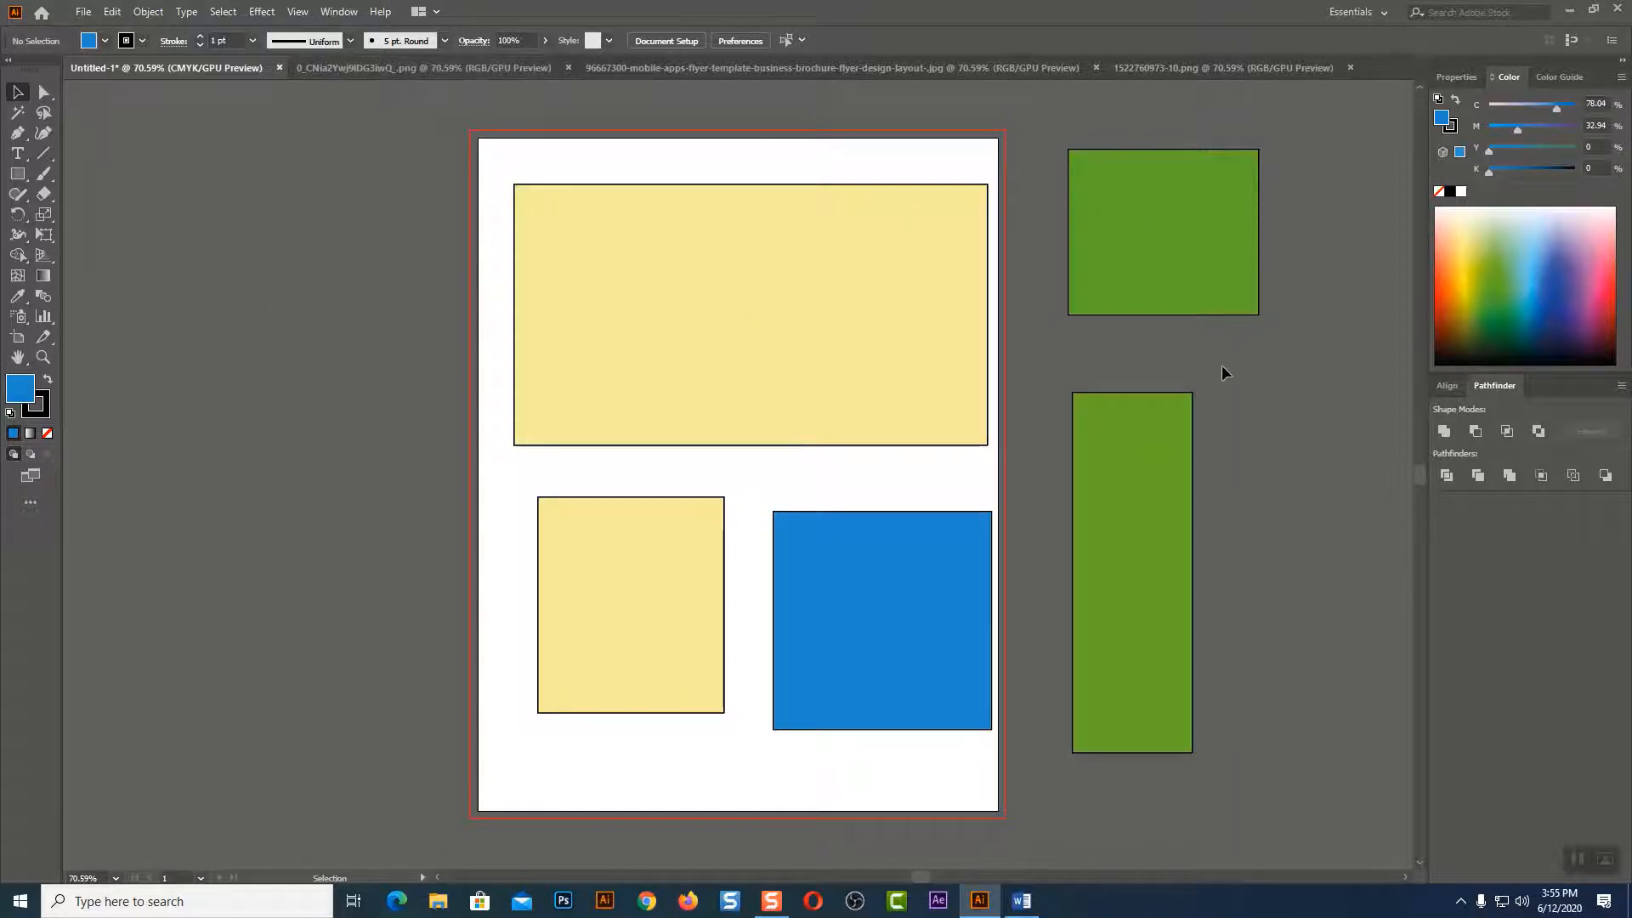
# Change the large rectangle's fill to a medium green picked from the color spectrum.
pyautogui.click(691, 269)
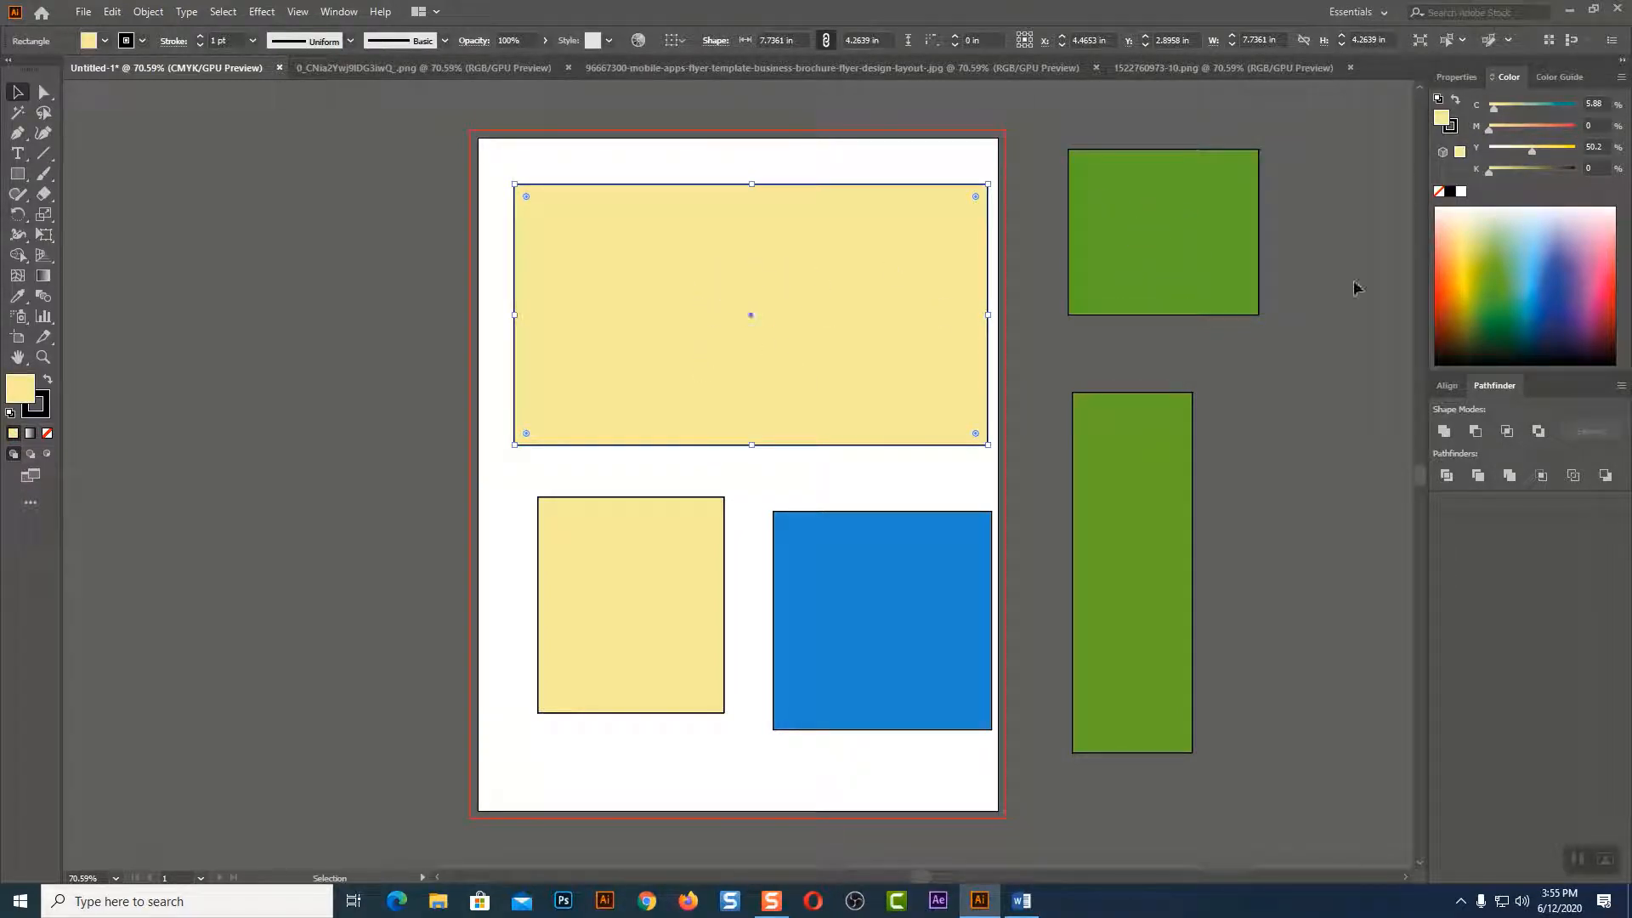
pyautogui.click(1501, 308)
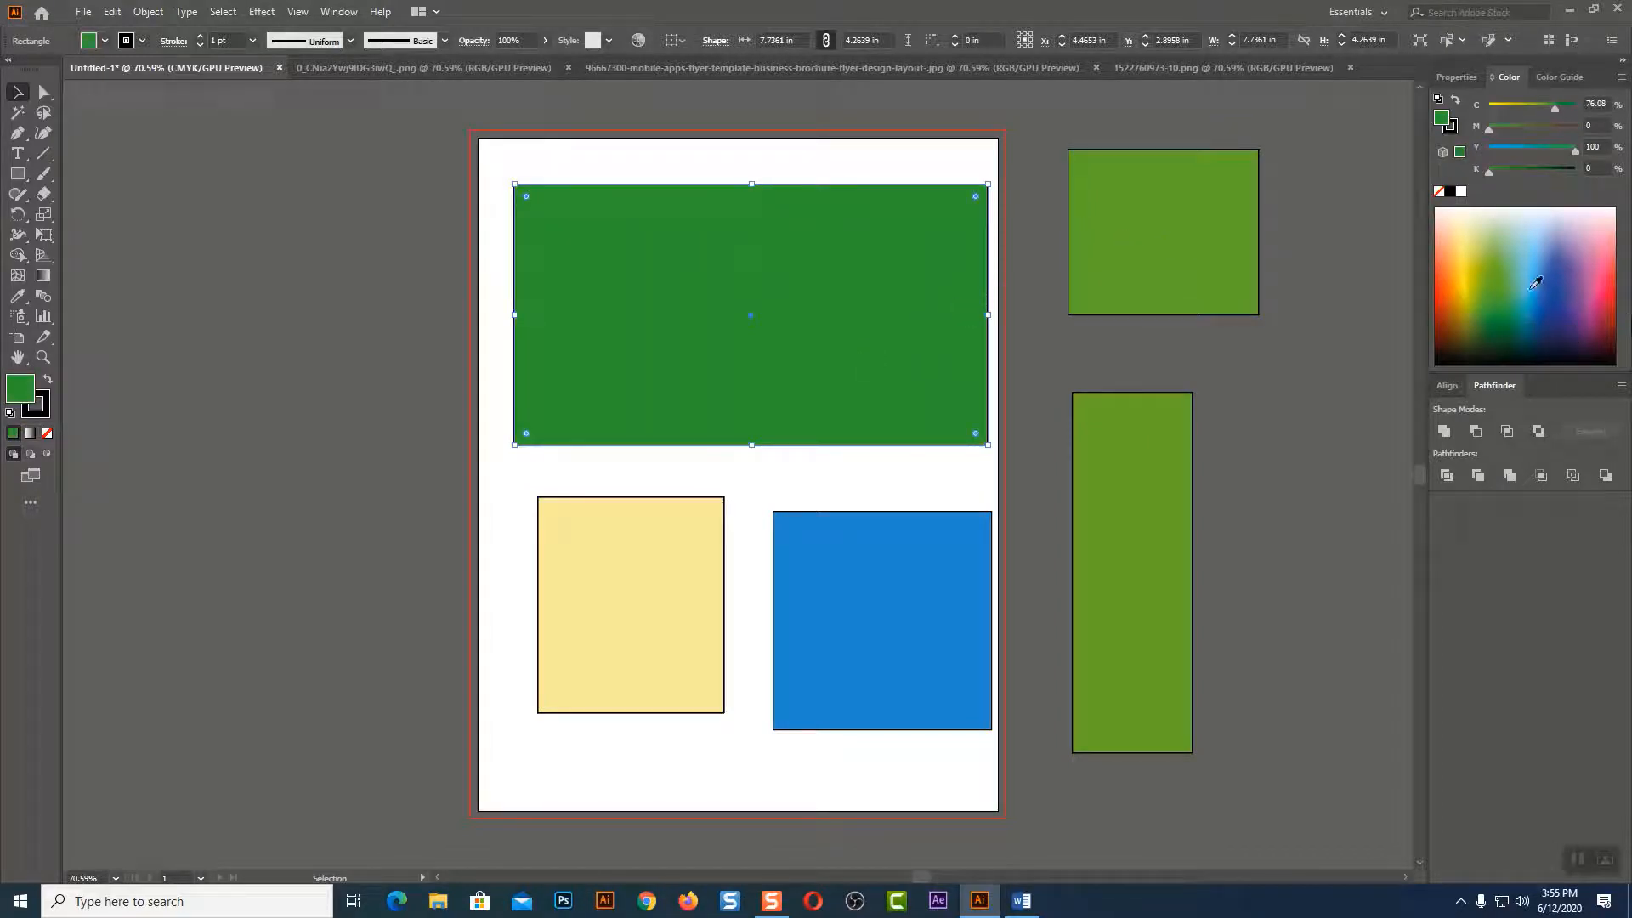
pyautogui.moveTo(1501, 274)
pyautogui.mouseDown()
pyautogui.moveTo(1497, 246)
pyautogui.moveTo(1495, 295)
pyautogui.mouseUp()
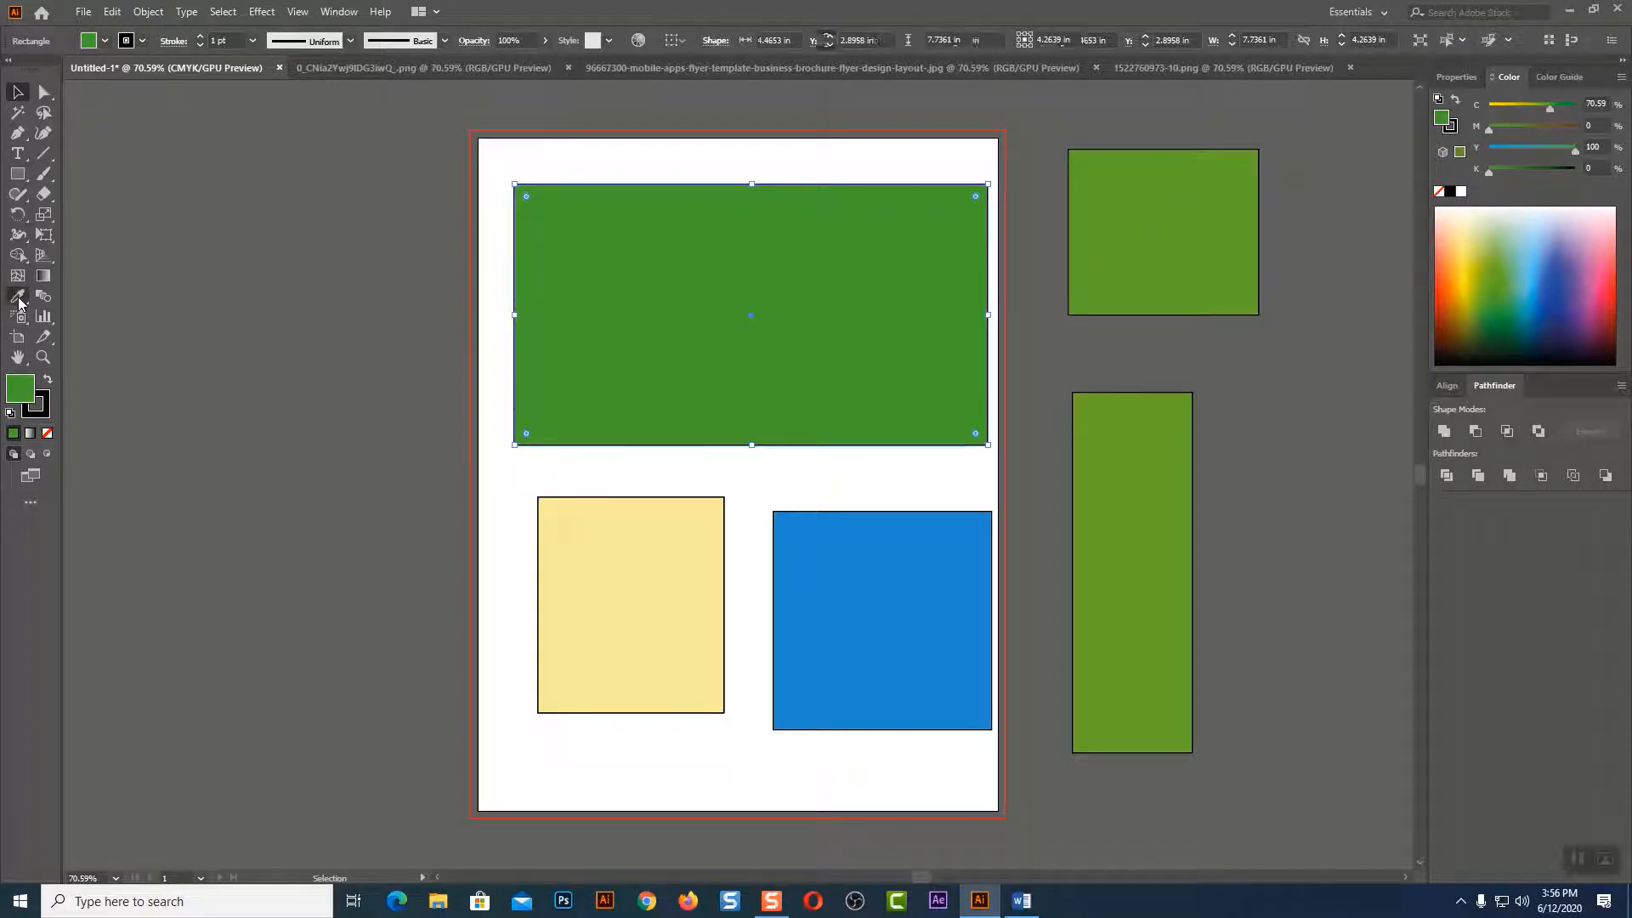
# Apply the upper green rectangle's color, followed by the yellow square's color, to the large rectangle with the Eyedropper.
pyautogui.click(19, 299)
pyautogui.click(1139, 187)
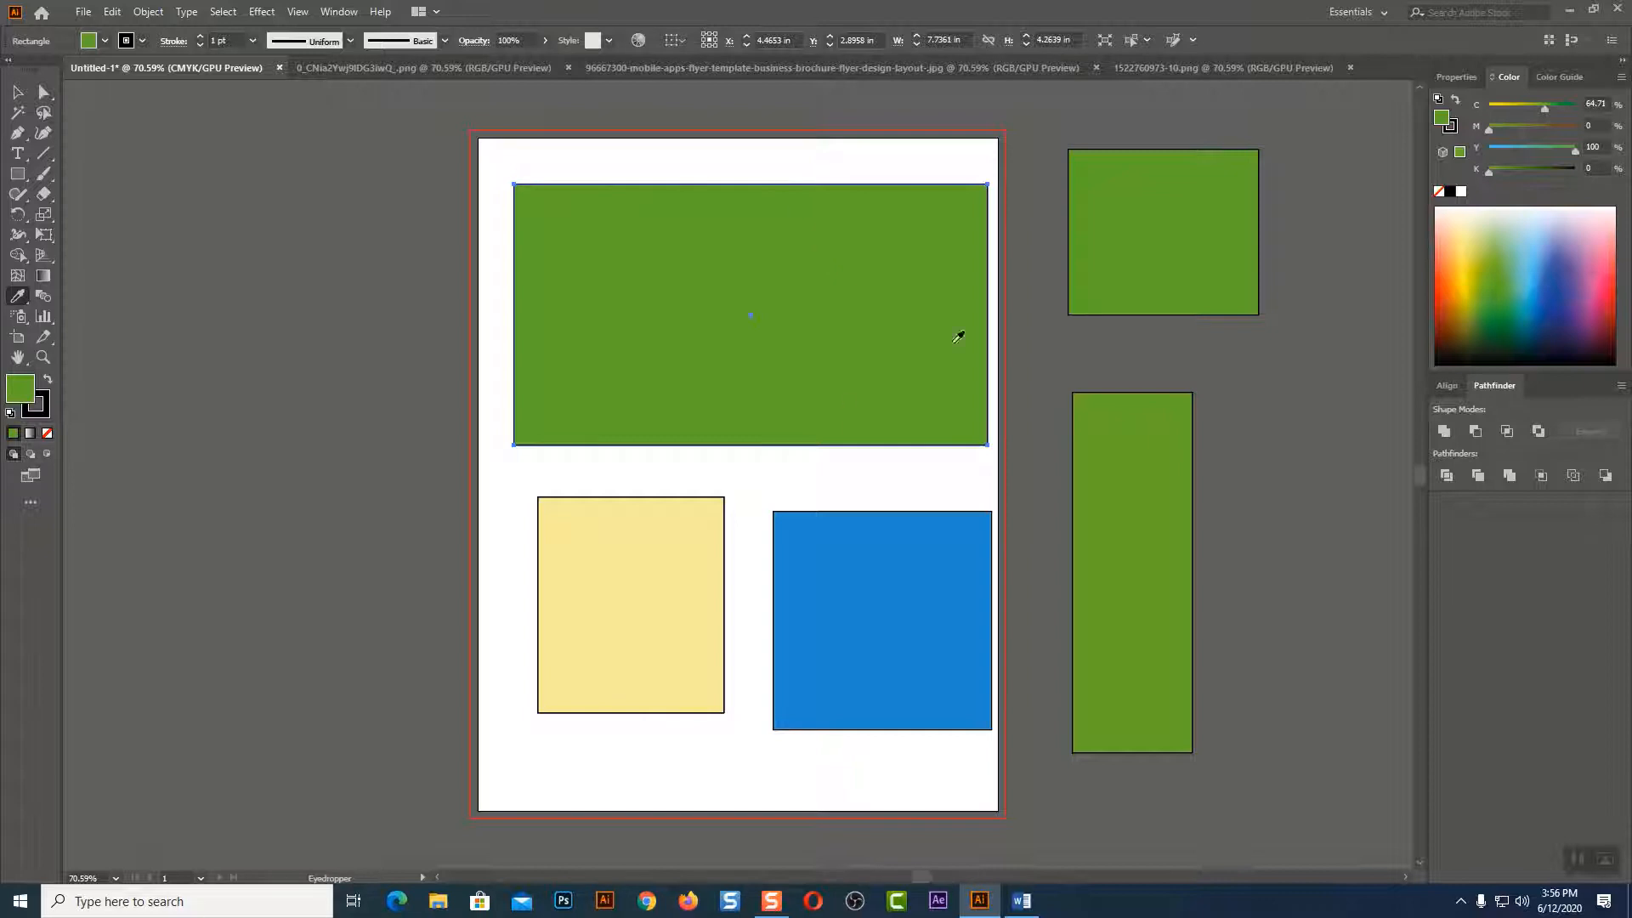
pyautogui.click(596, 532)
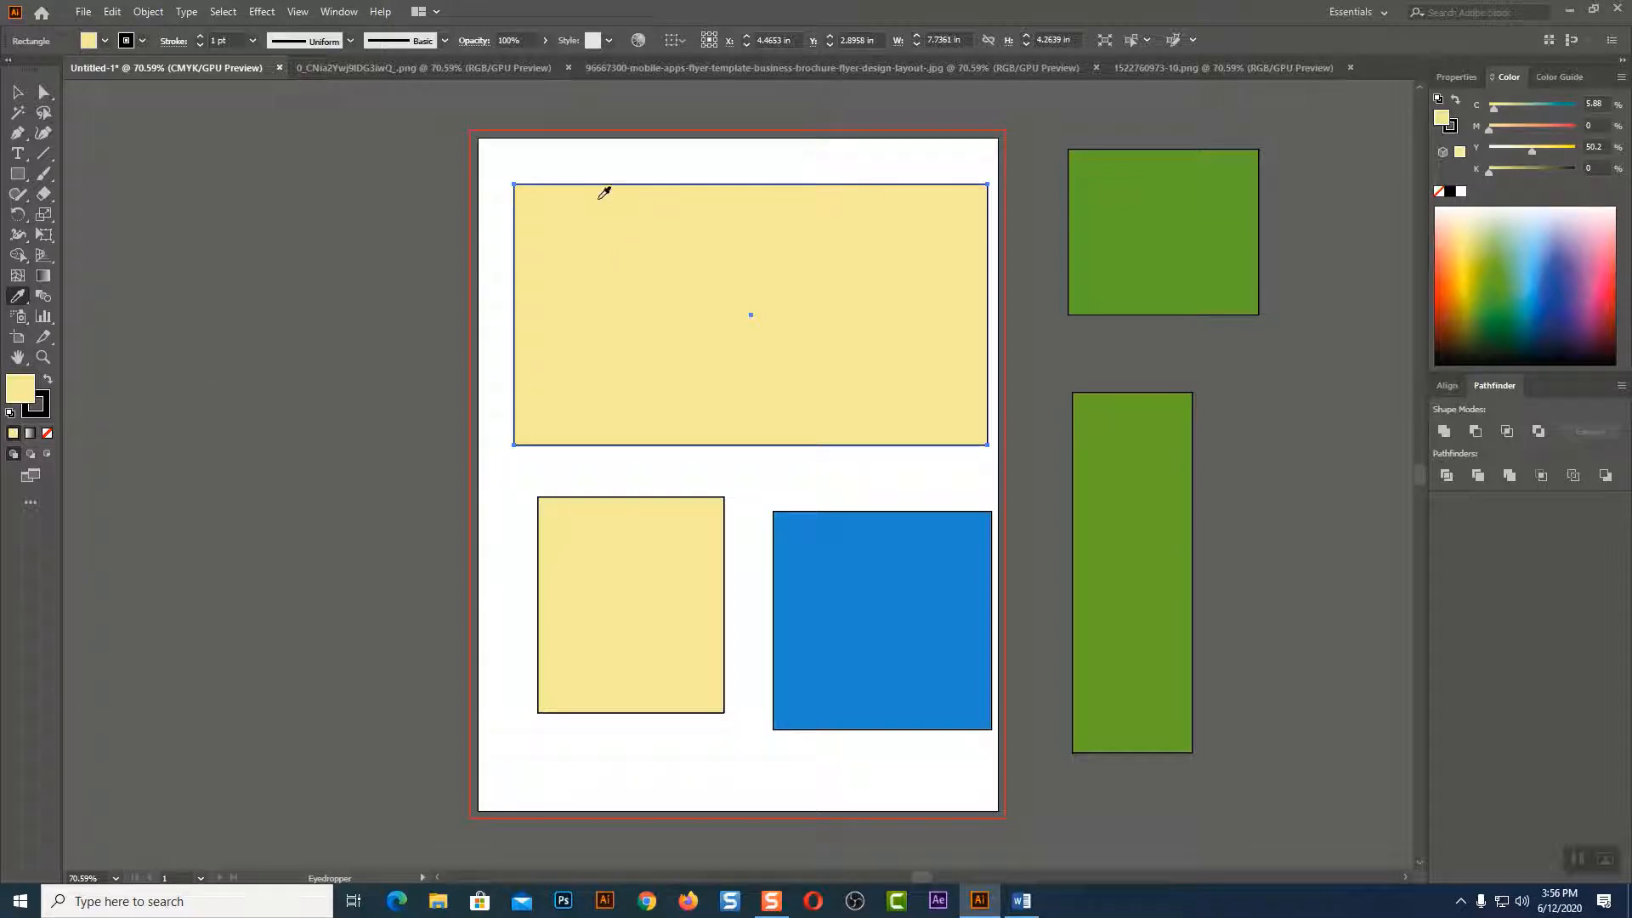
# Increase the large rectangle's black stroke weight to 8 pt.
pyautogui.click(17, 92)
pyautogui.click(43, 406)
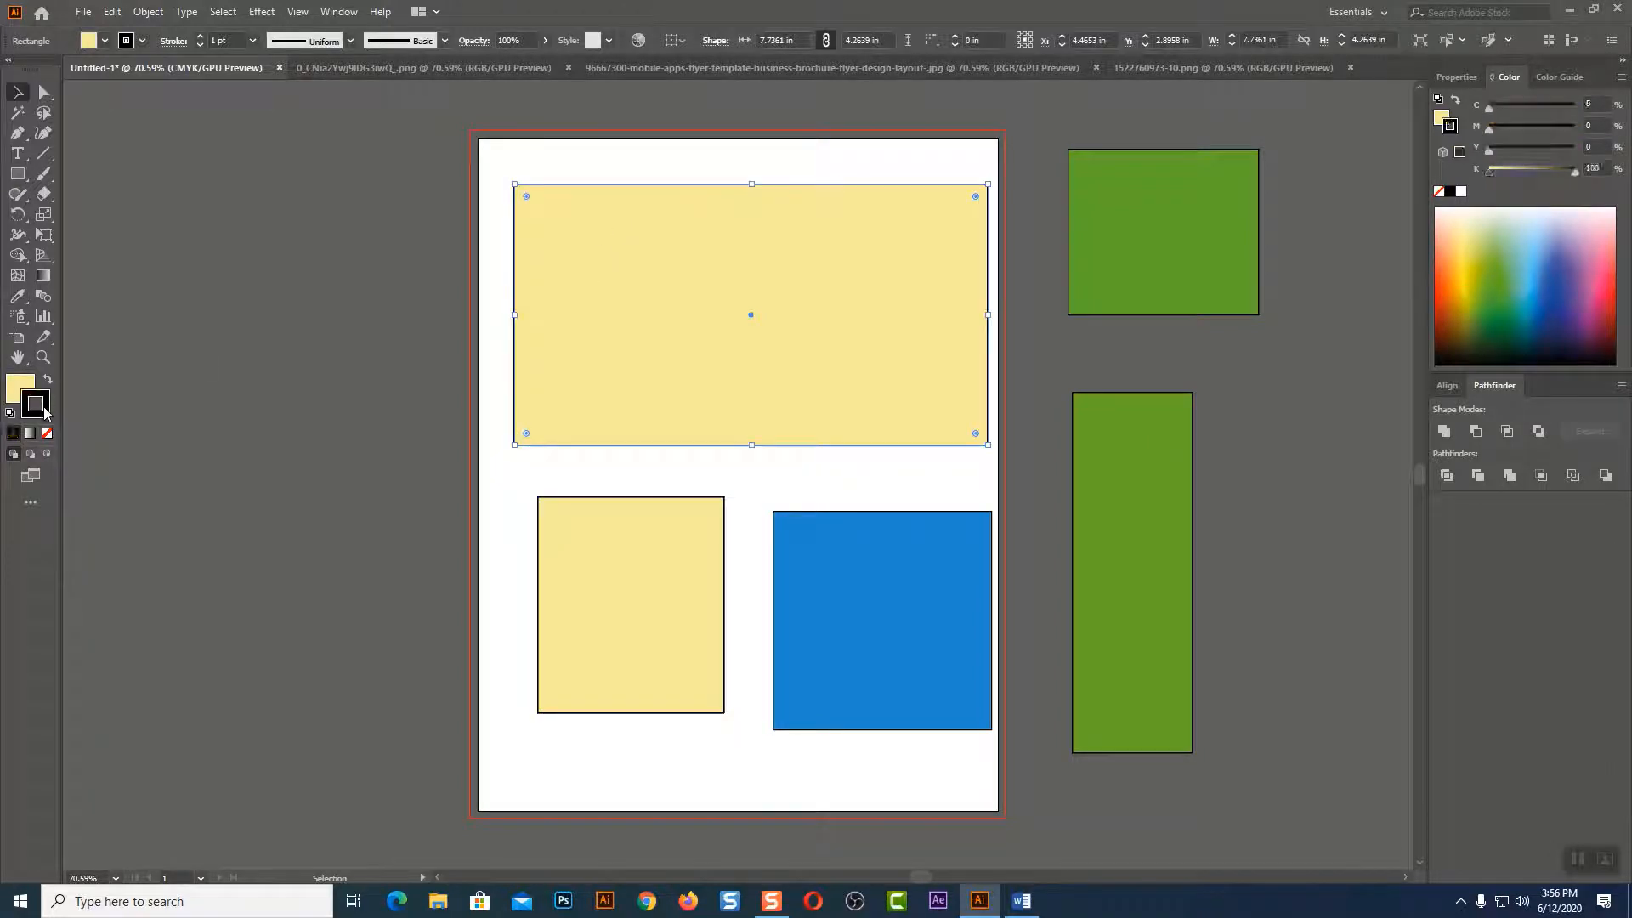
pyautogui.click(199, 37)
pyautogui.click(199, 36)
pyautogui.click(198, 37)
pyautogui.click(199, 36)
pyautogui.click(199, 37)
pyautogui.click(199, 36)
pyautogui.click(199, 36)
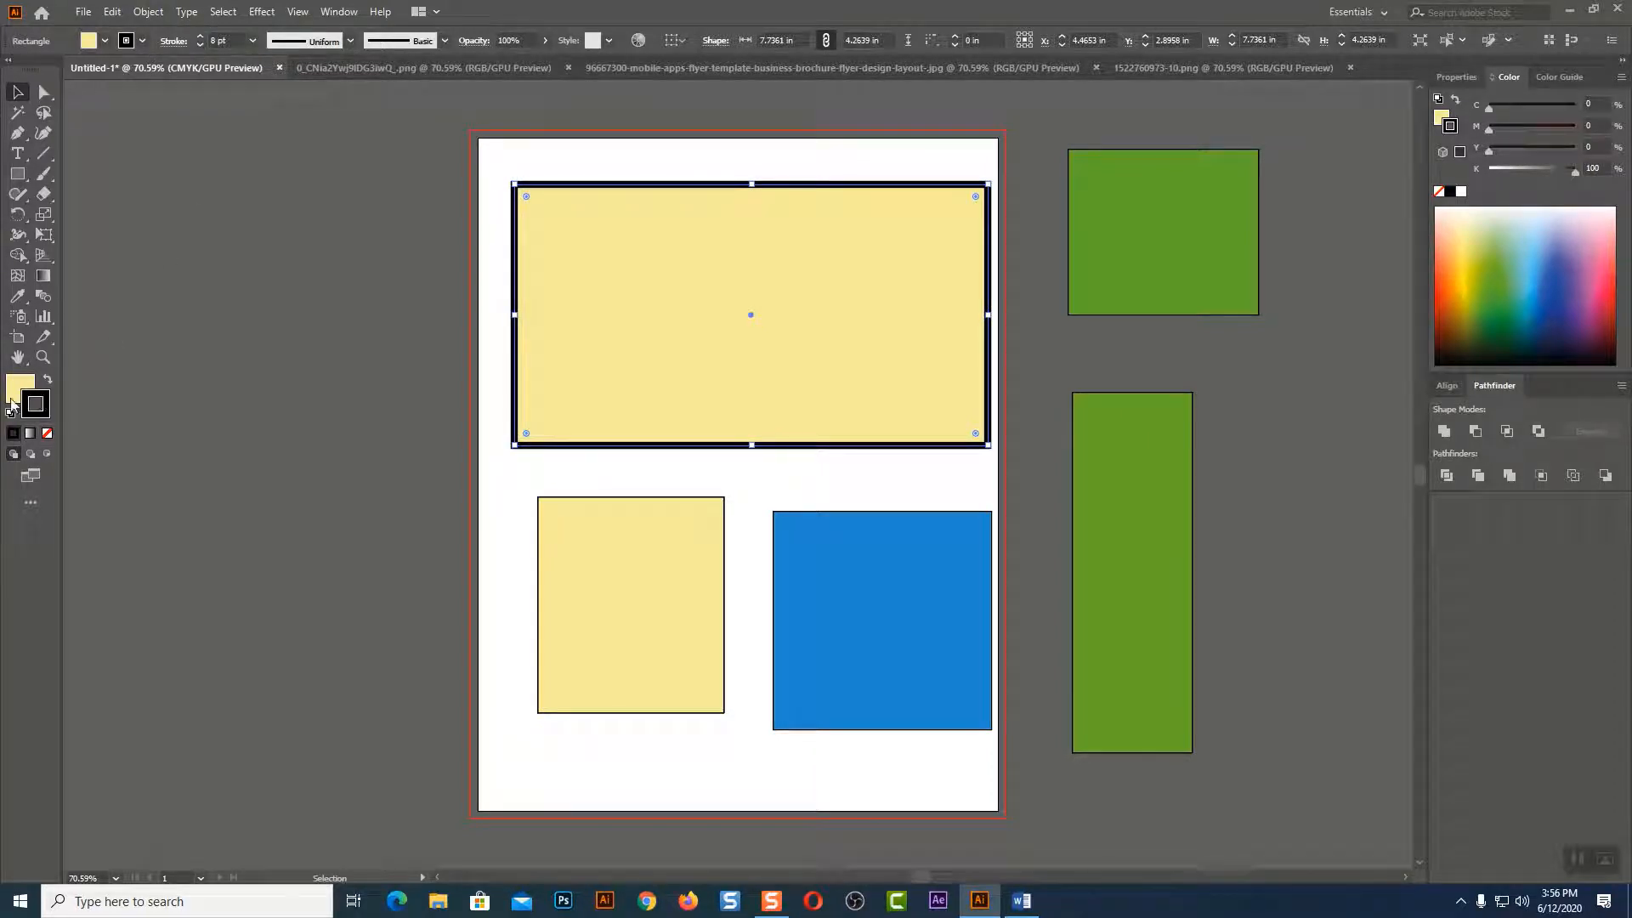
# Copy the blue square's appearance onto the large rectangle with the Eyedropper and set its stroke to 6 pt.
pyautogui.click(17, 297)
pyautogui.click(931, 527)
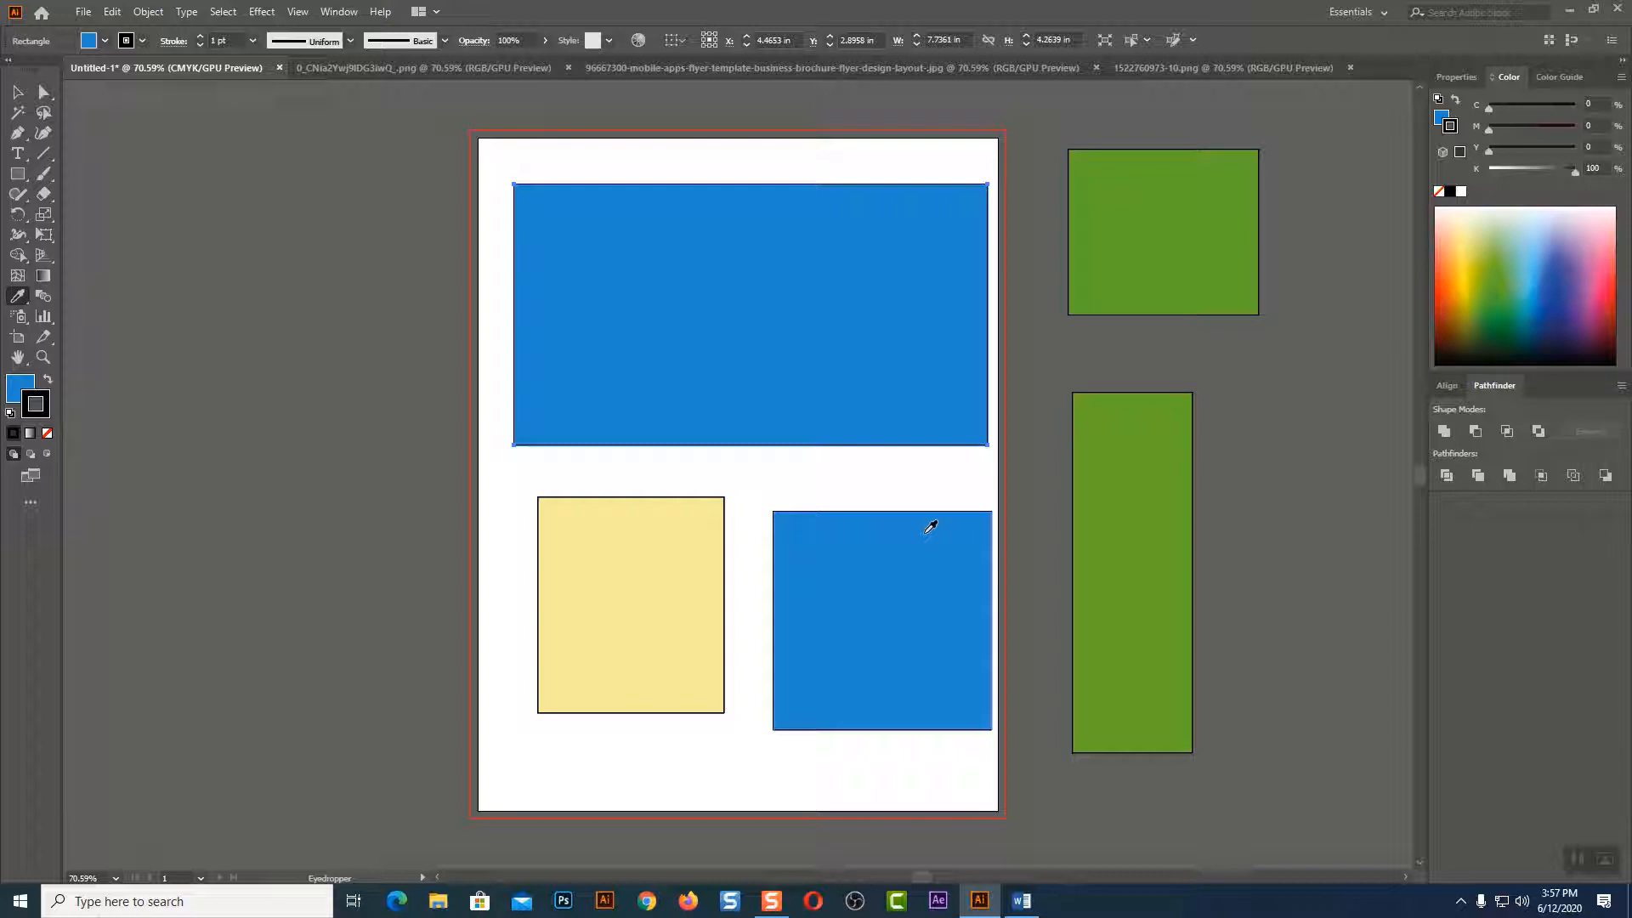
pyautogui.click(197, 37)
pyautogui.click(197, 36)
pyautogui.click(197, 37)
pyautogui.click(198, 37)
pyautogui.click(197, 36)
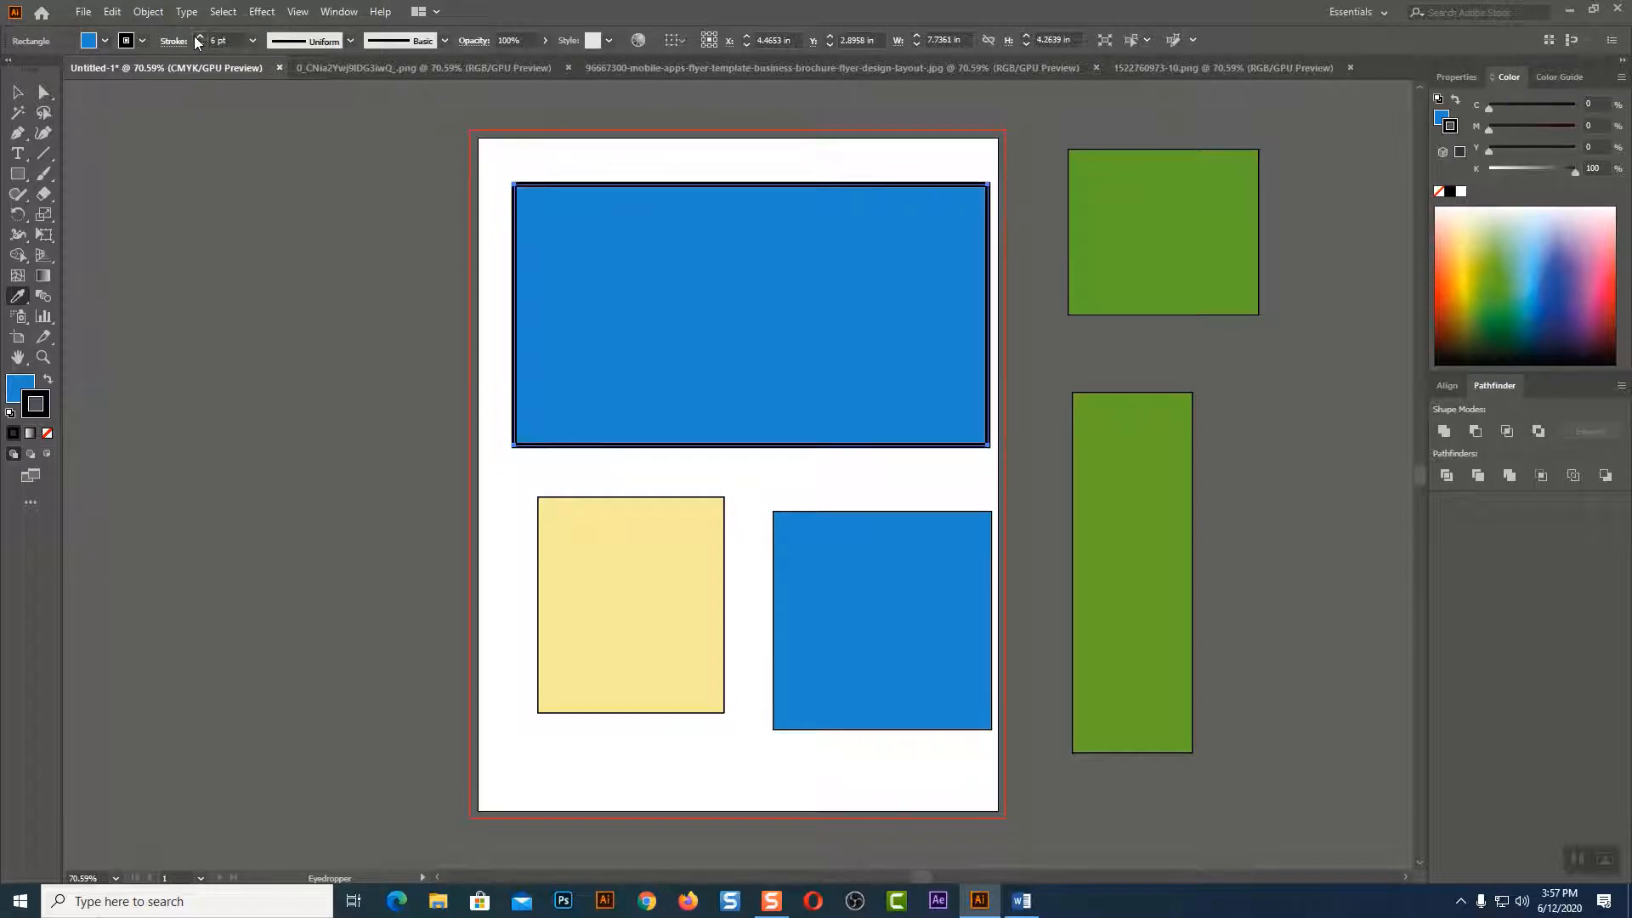
# Sample the yellow square, tall green rectangle and gray canvas onto the large rectangle's stroke, finishing with the yellow square's full appearance.
pyautogui.click(24, 296)
pyautogui.keyDown('shift'); pyautogui.click(654, 533); pyautogui.keyUp('shift')
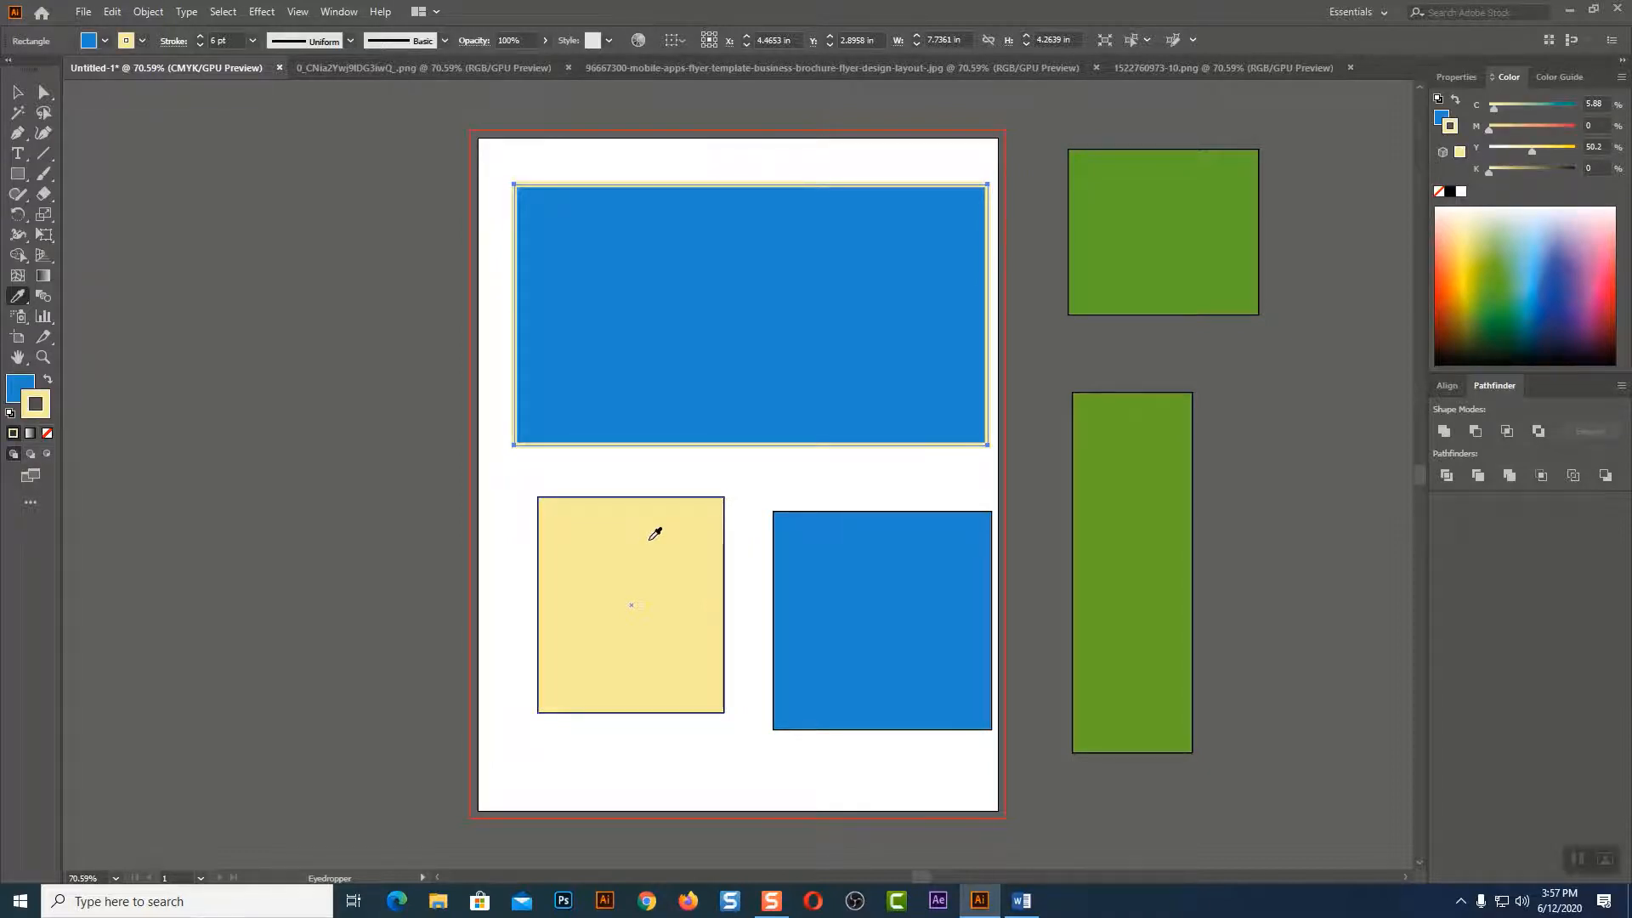
pyautogui.keyDown('shift'); pyautogui.click(1176, 481); pyautogui.keyUp('shift')
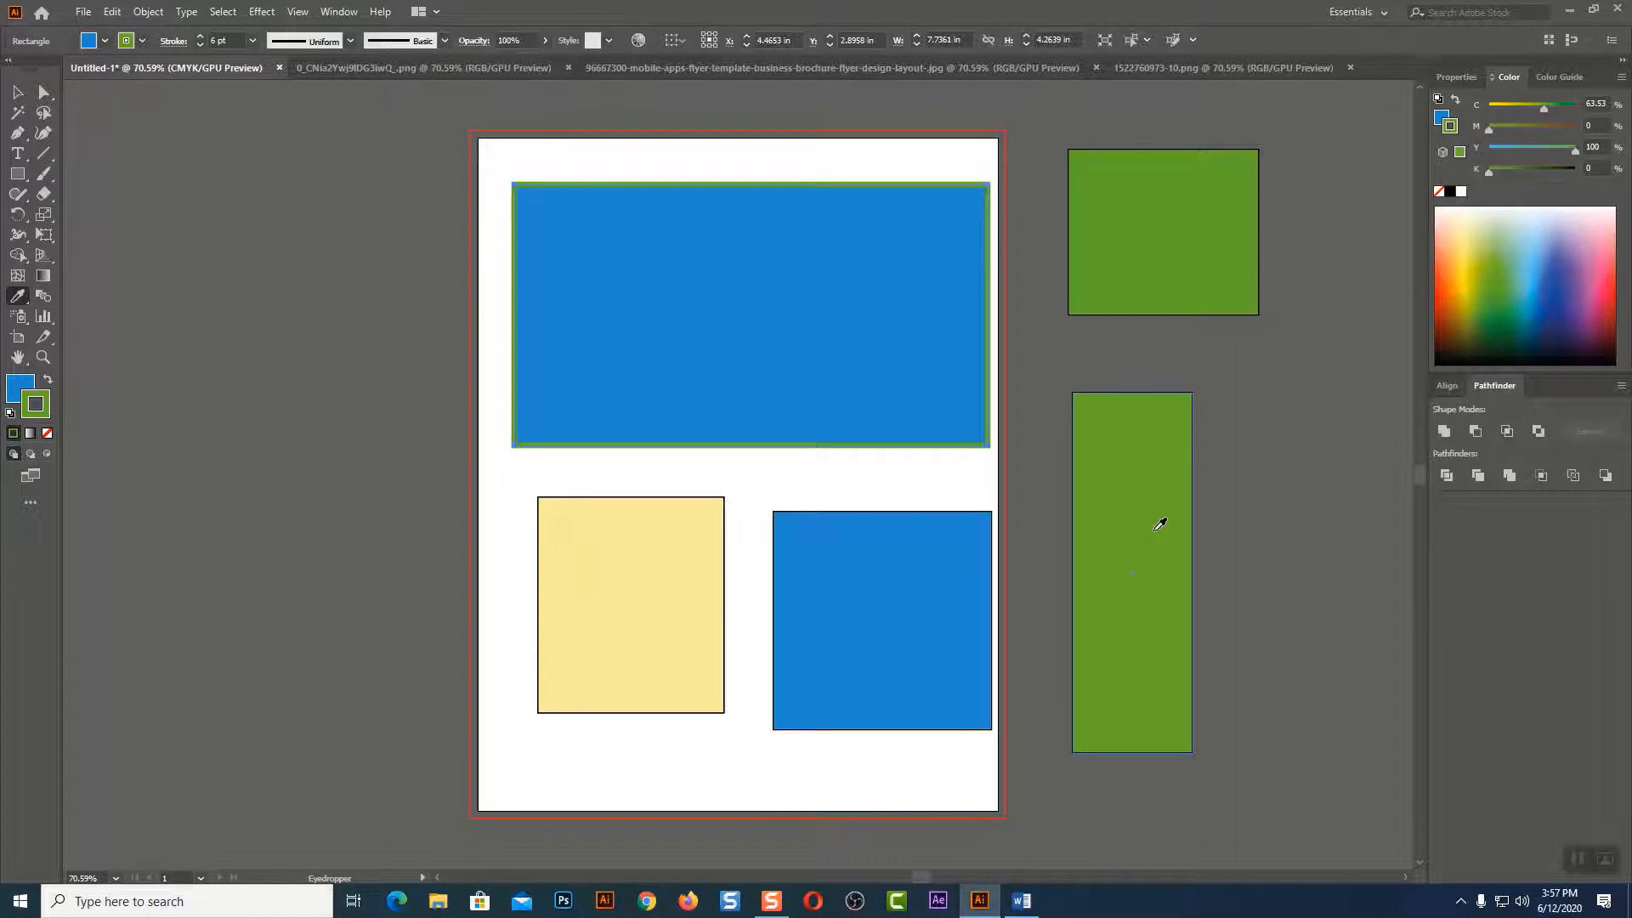
pyautogui.click(371, 389)
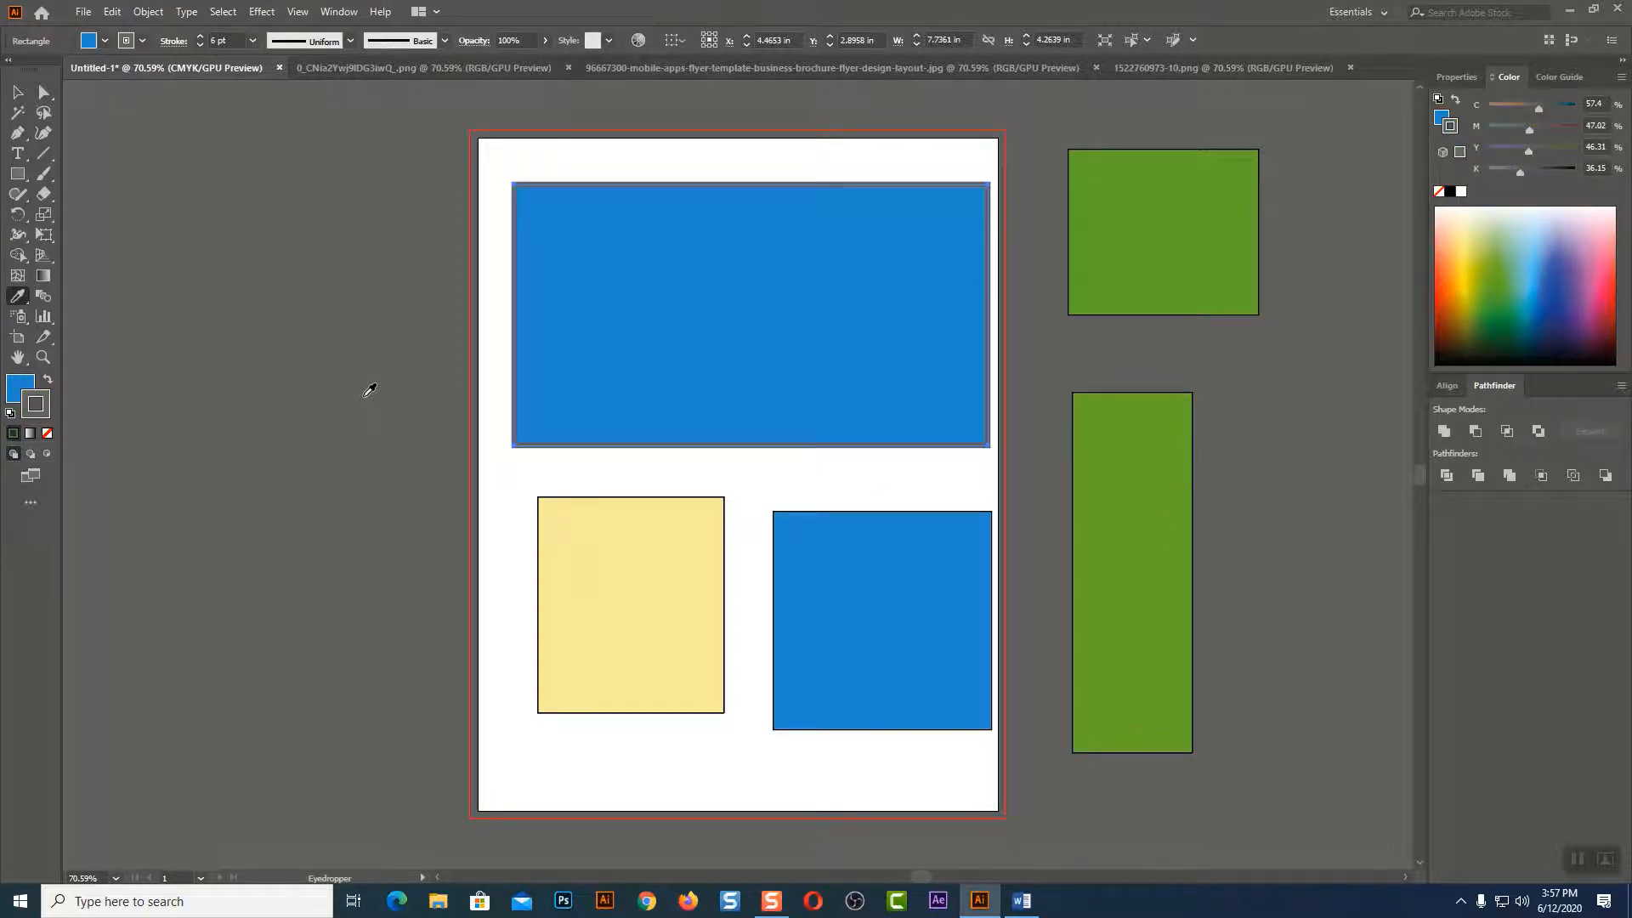
pyautogui.click(658, 522)
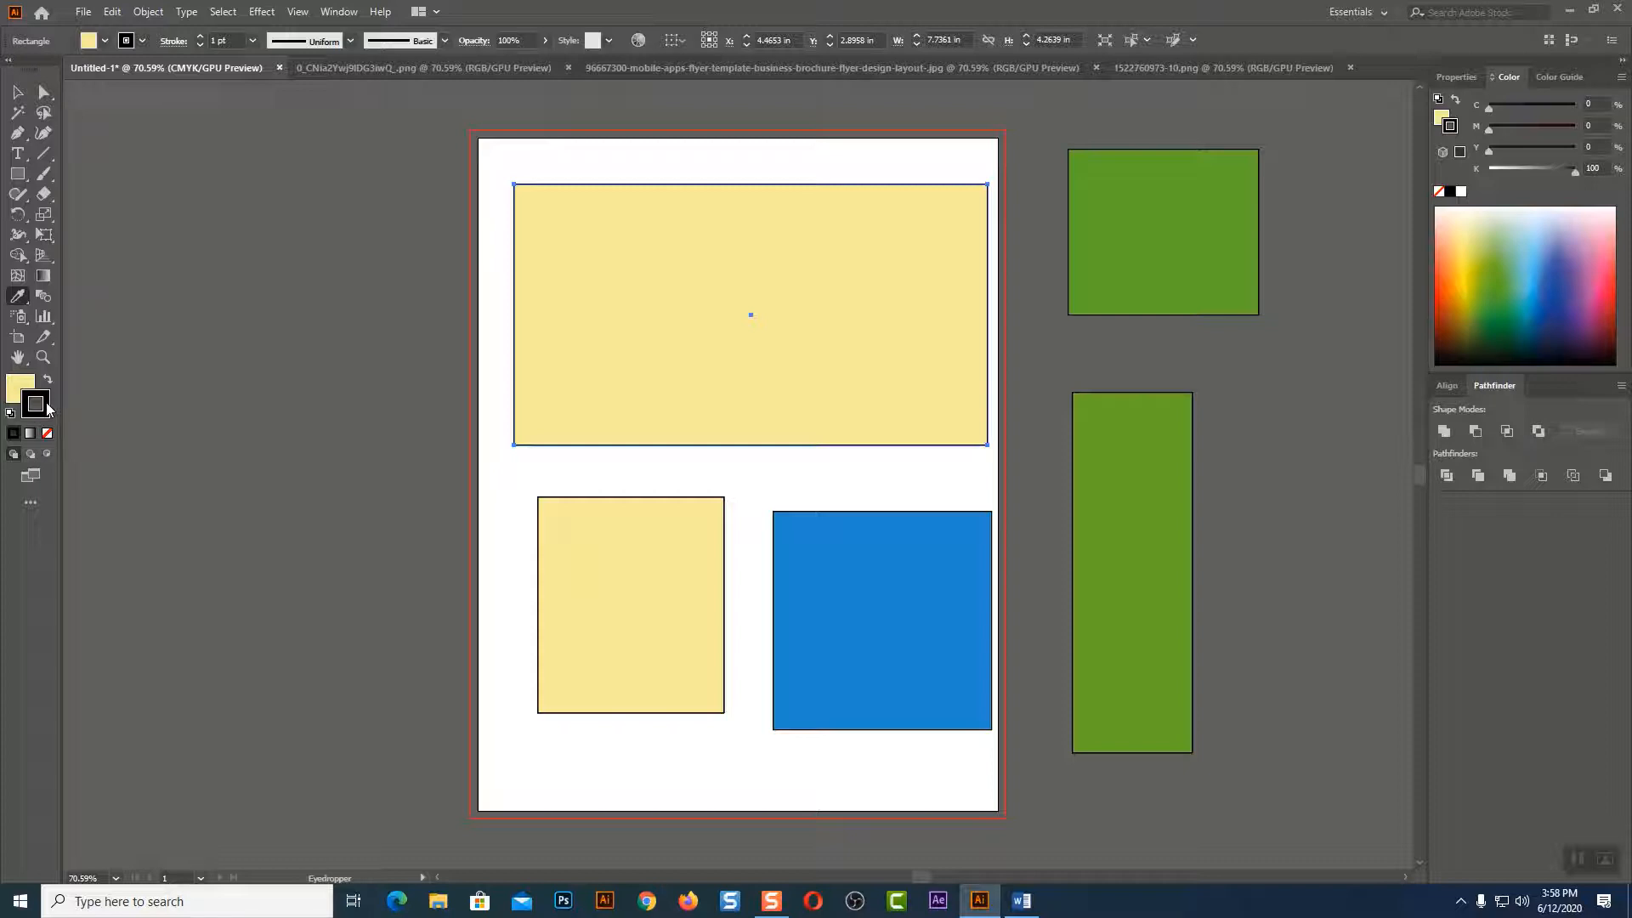
# Switch to the mobile apps flyer document and copy its flyer image.
pyautogui.click(1180, 69)
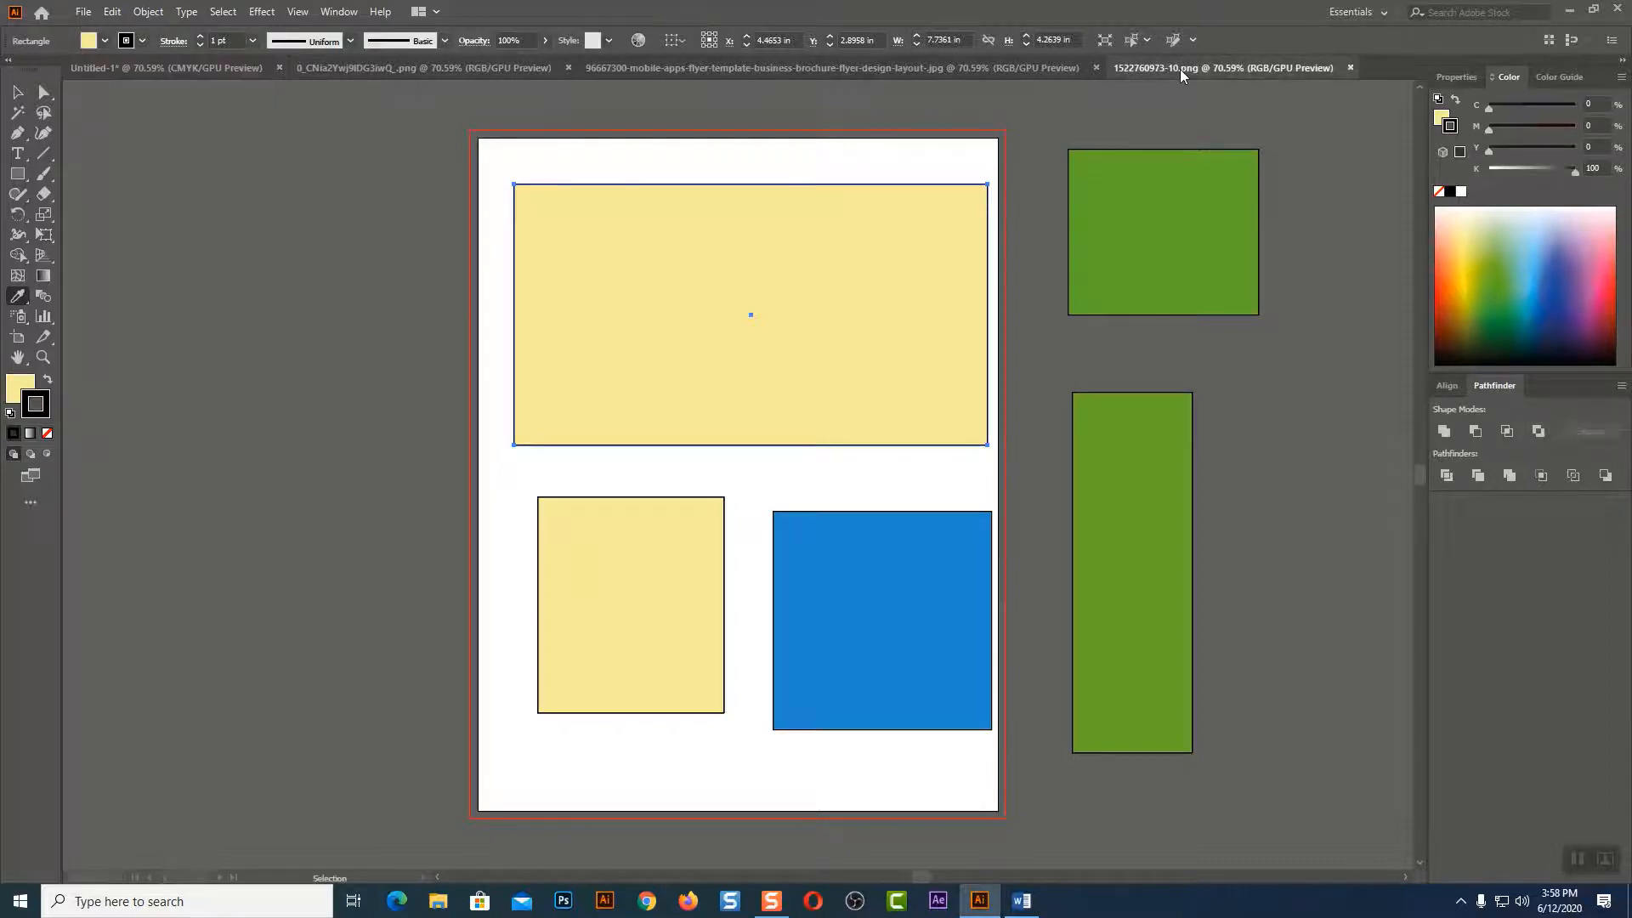
pyautogui.press('v')
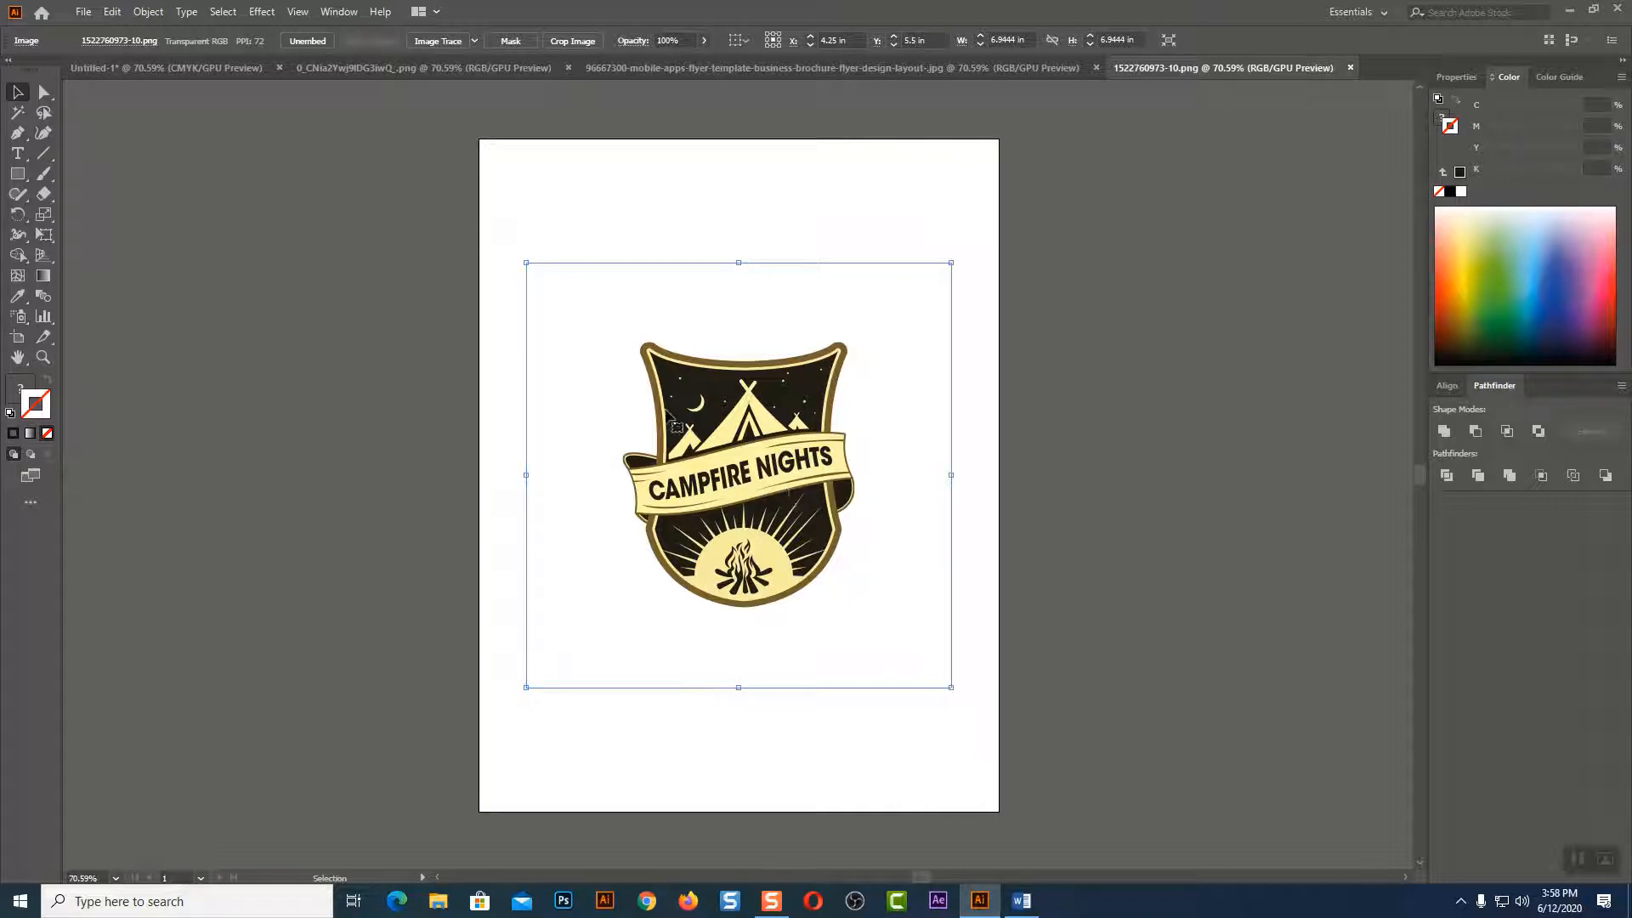
pyautogui.click(869, 61)
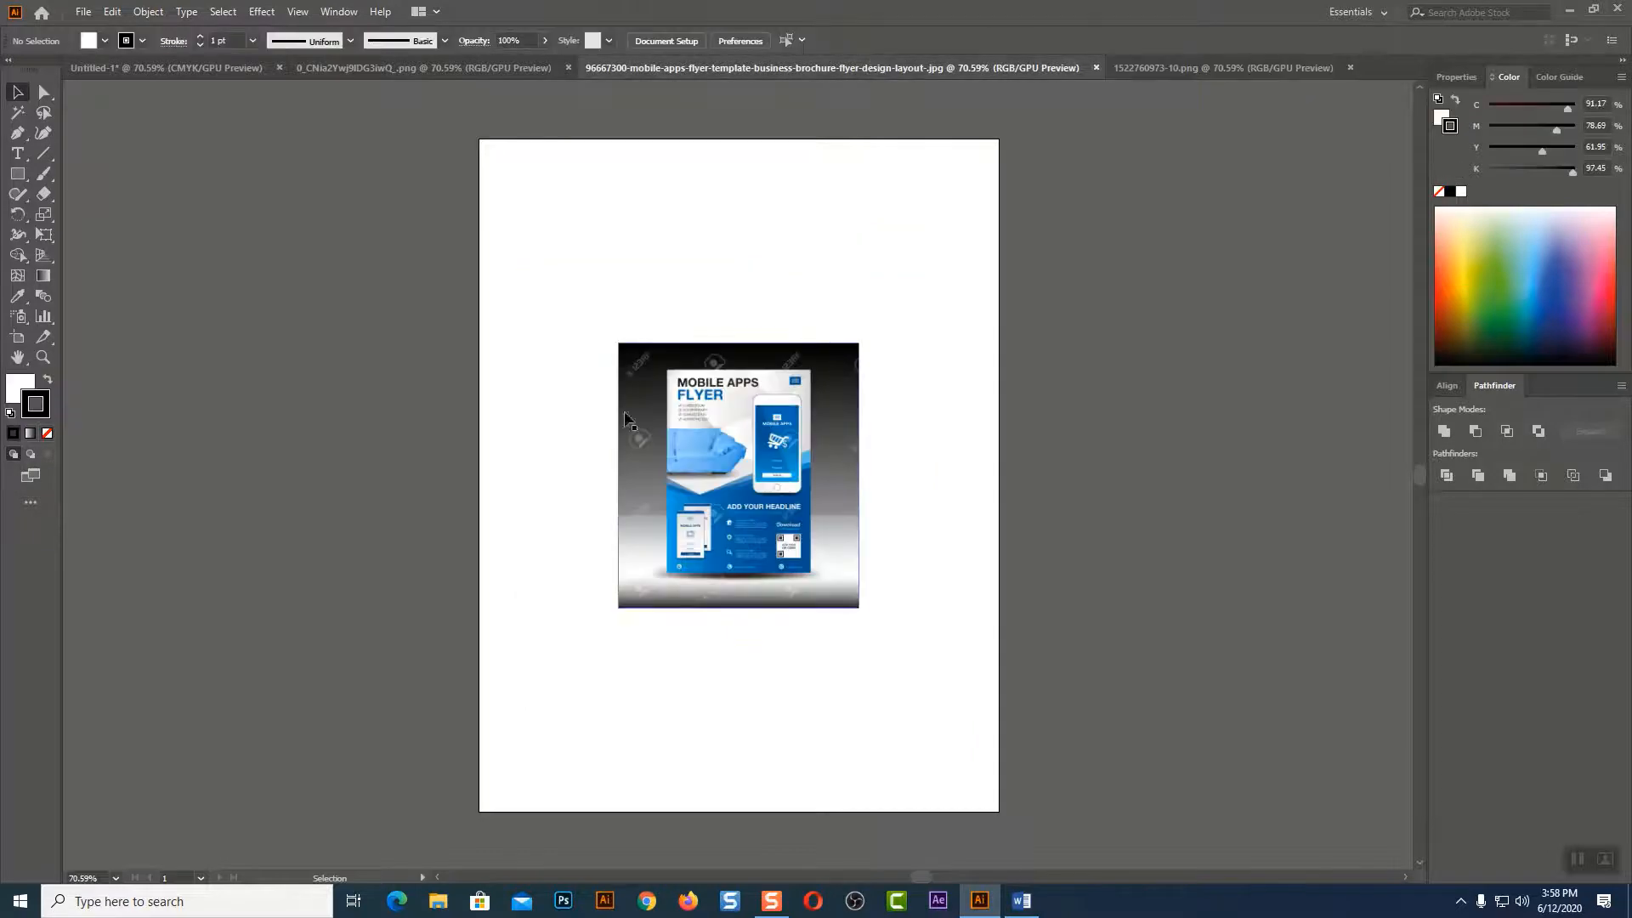
pyautogui.click(714, 490)
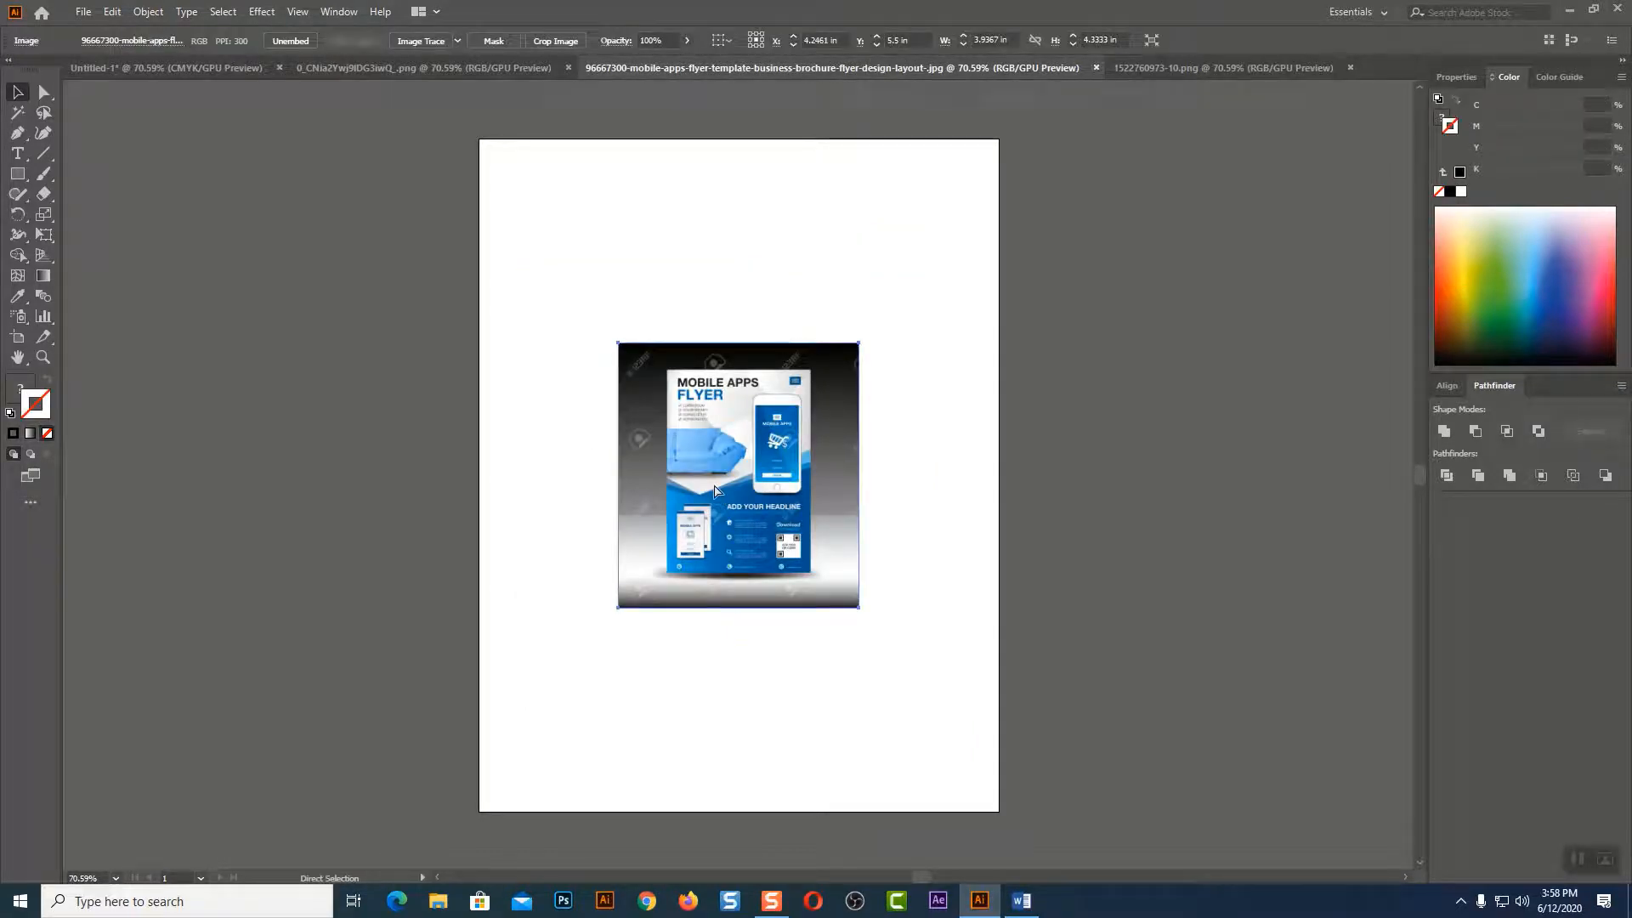
# Paste the flyer image into Untitled-1, place it left of the artboard and enlarge it to about 6.58 × 7.25 in.
pyautogui.click(208, 75)
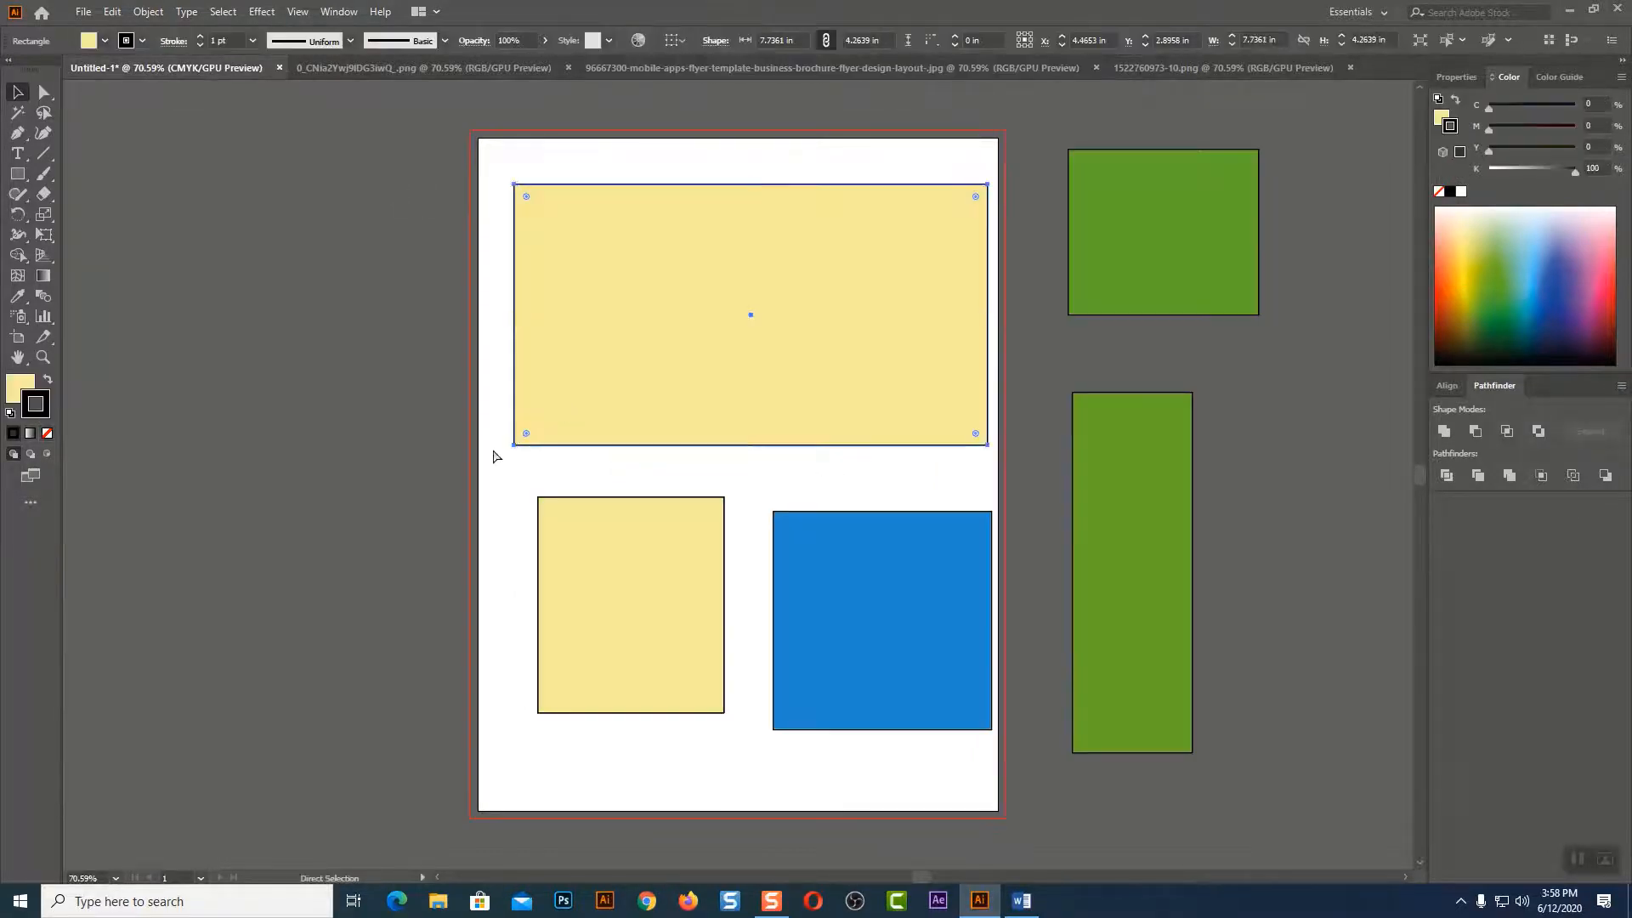
pyautogui.hotkey('ctrl', 'v')
pyautogui.moveTo(748, 511); pyautogui.dragTo(255, 375)
pyautogui.moveTo(365, 471); pyautogui.dragTo(452, 567)
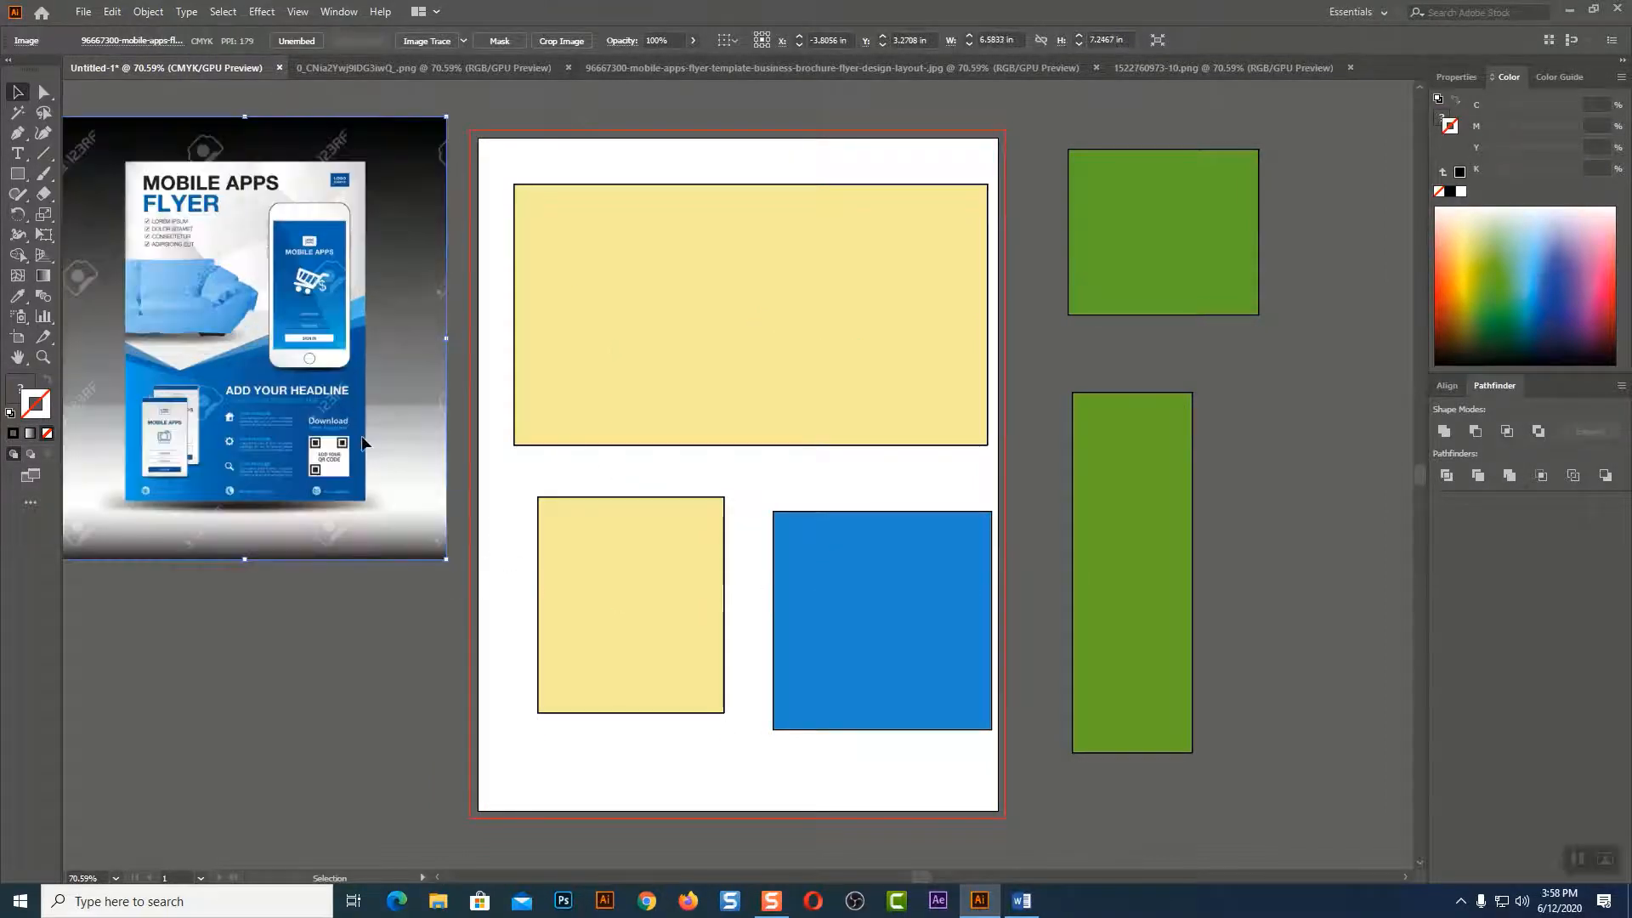
pyautogui.moveTo(361, 437); pyautogui.dragTo(367, 504)
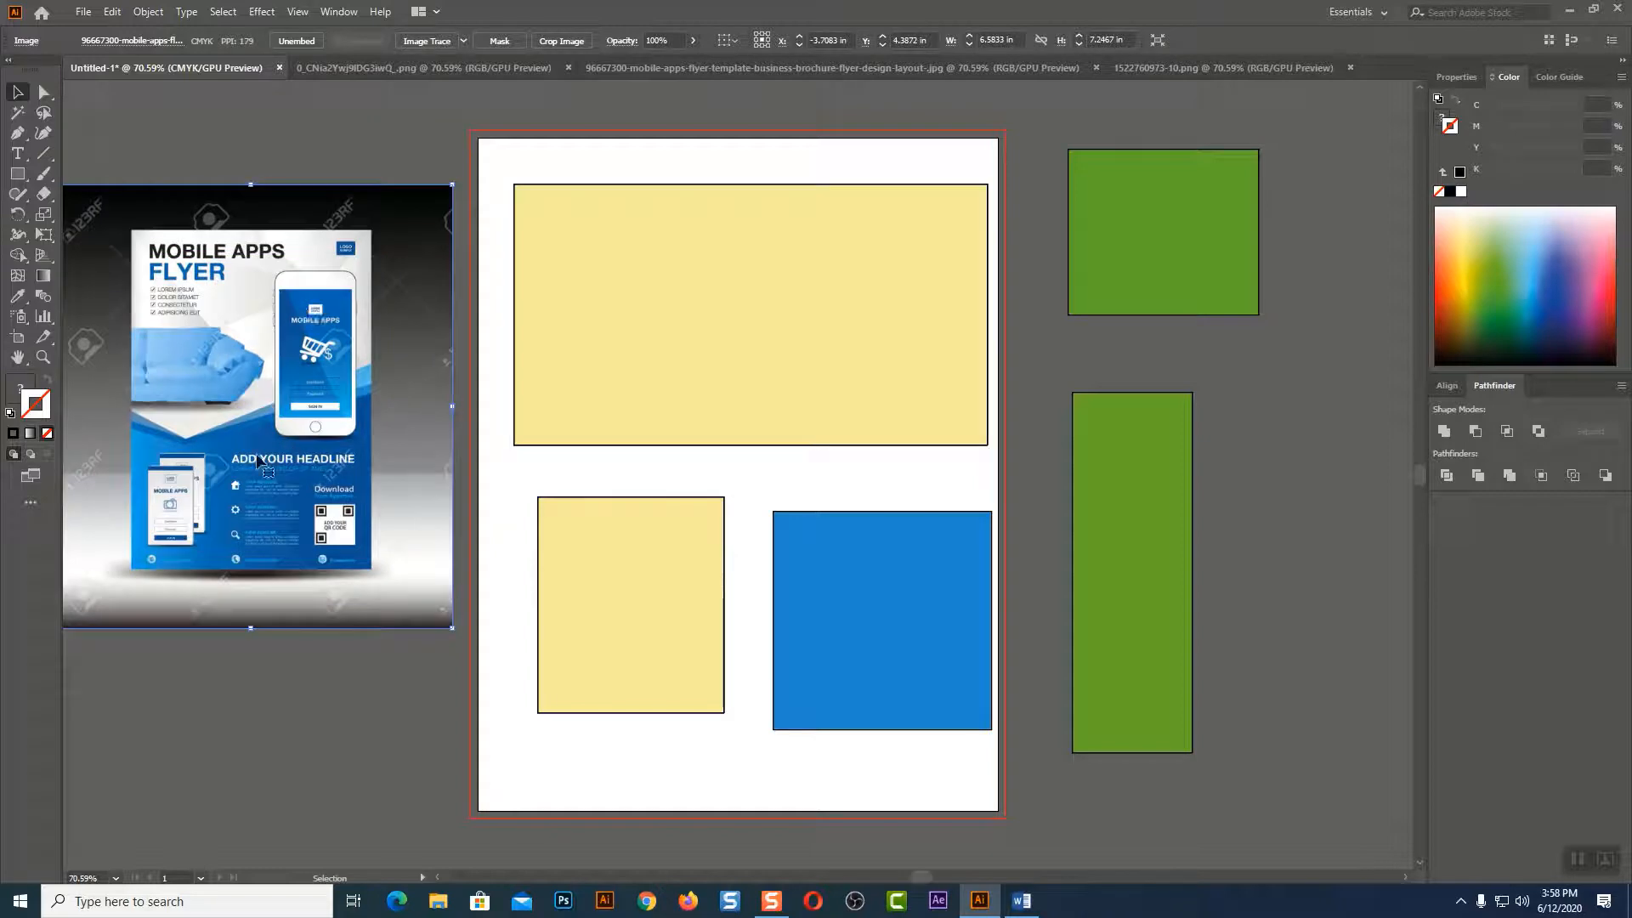
# Fill the large rectangle with the dark blue sampled from the flyer image using the Eyedropper.
pyautogui.click(726, 278)
pyautogui.click(17, 296)
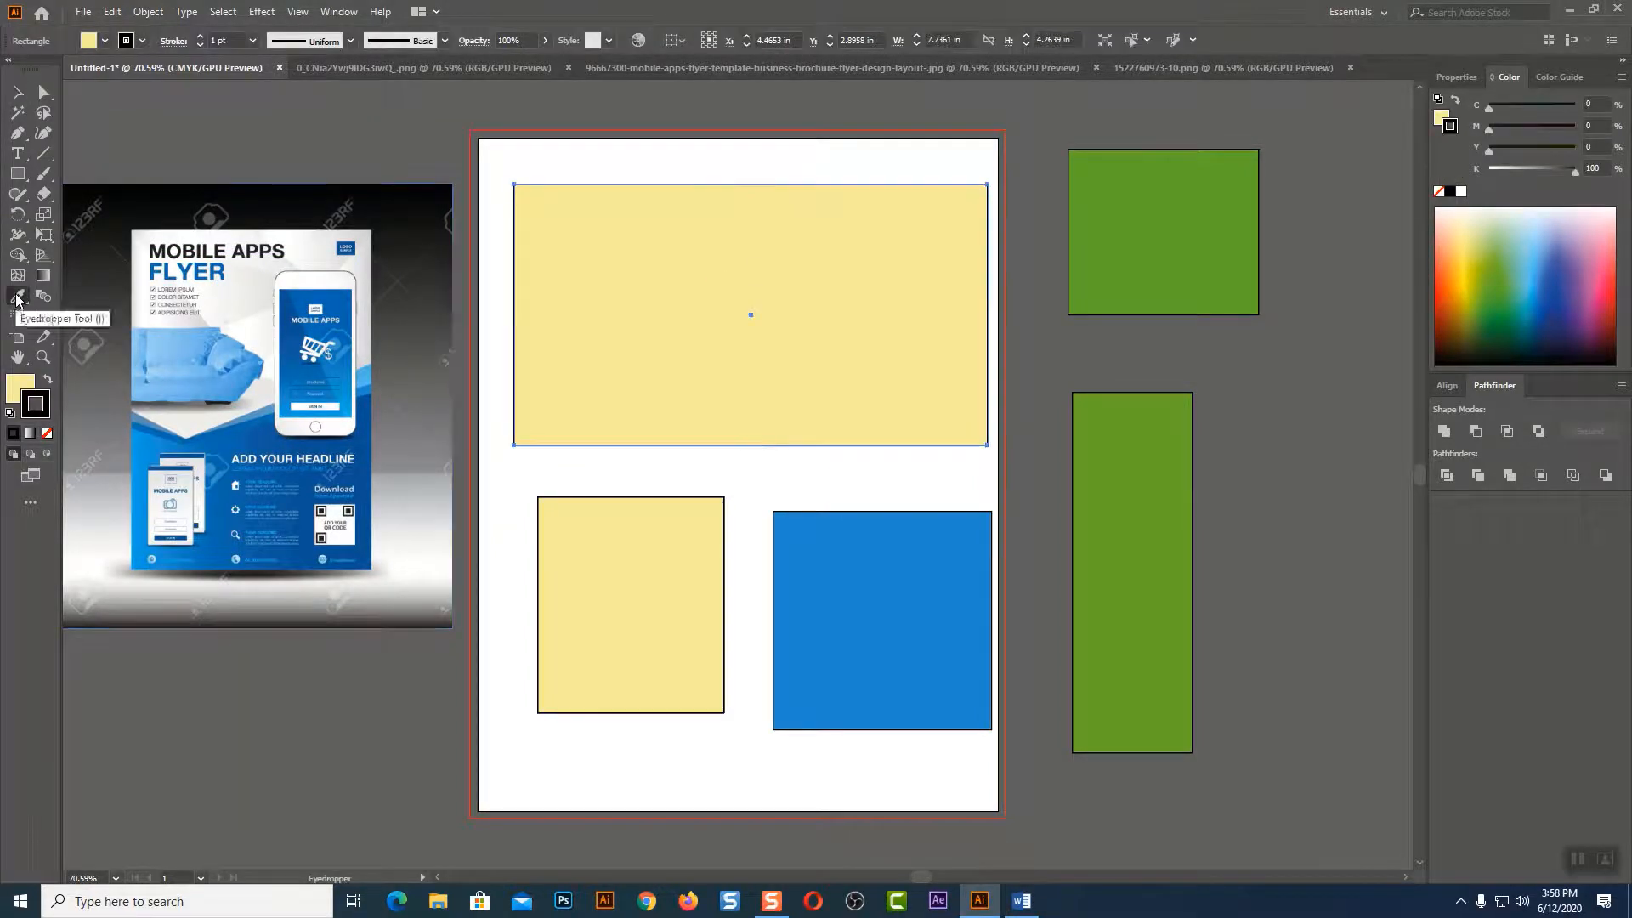
pyautogui.click(259, 425)
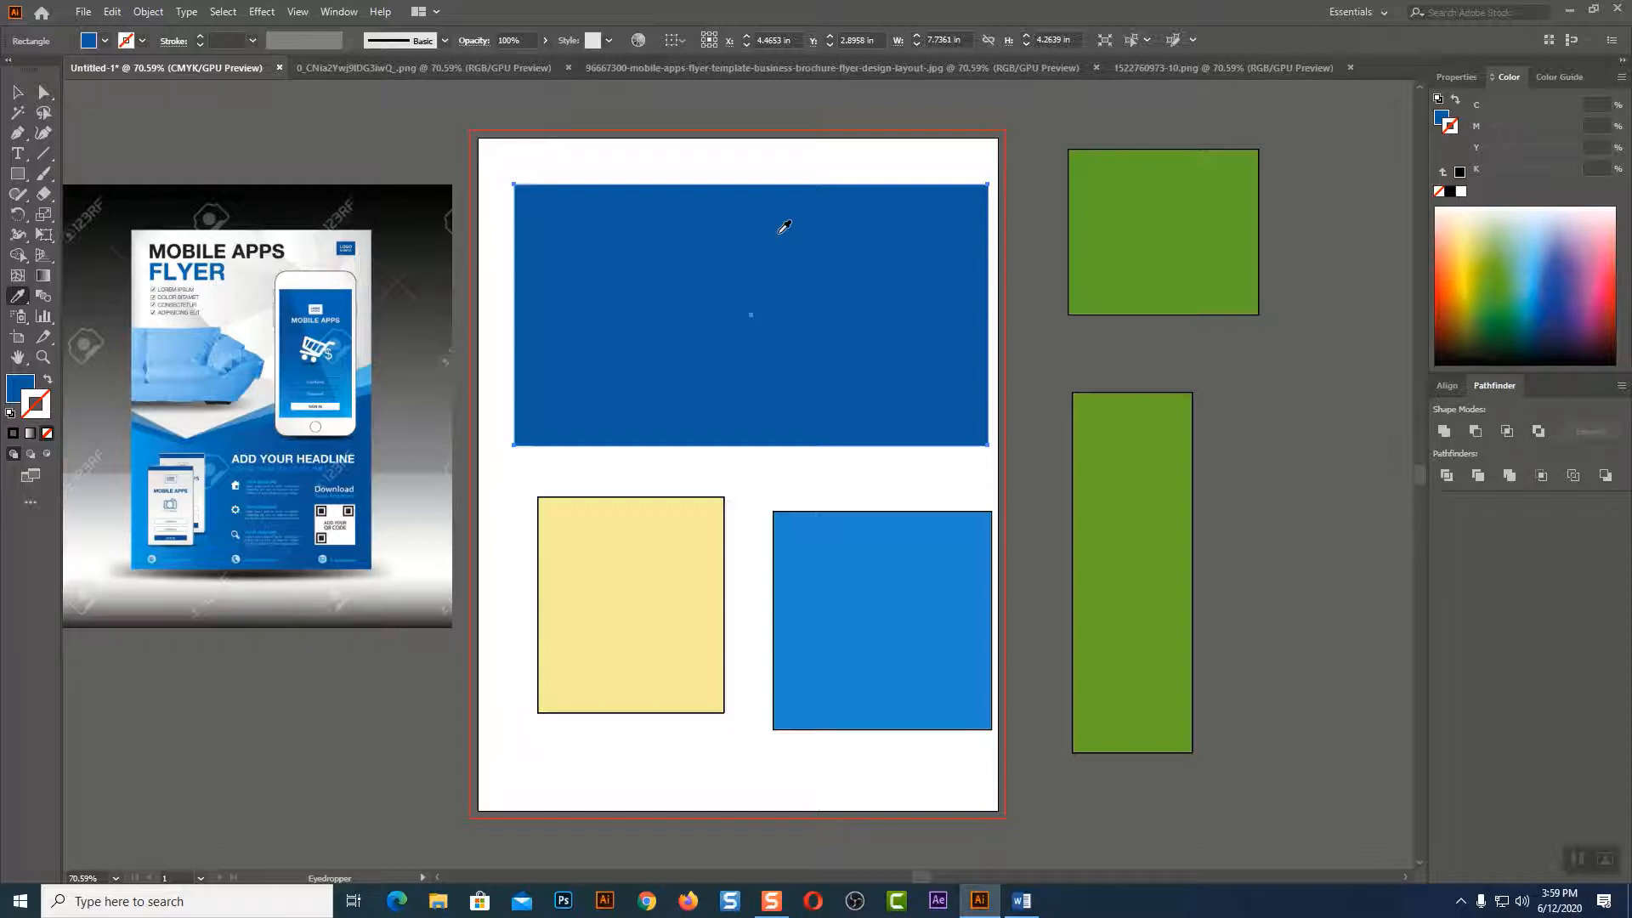
# Give the large rectangle a black stroke with a weight of 12 pt.
pyautogui.click(17, 92)
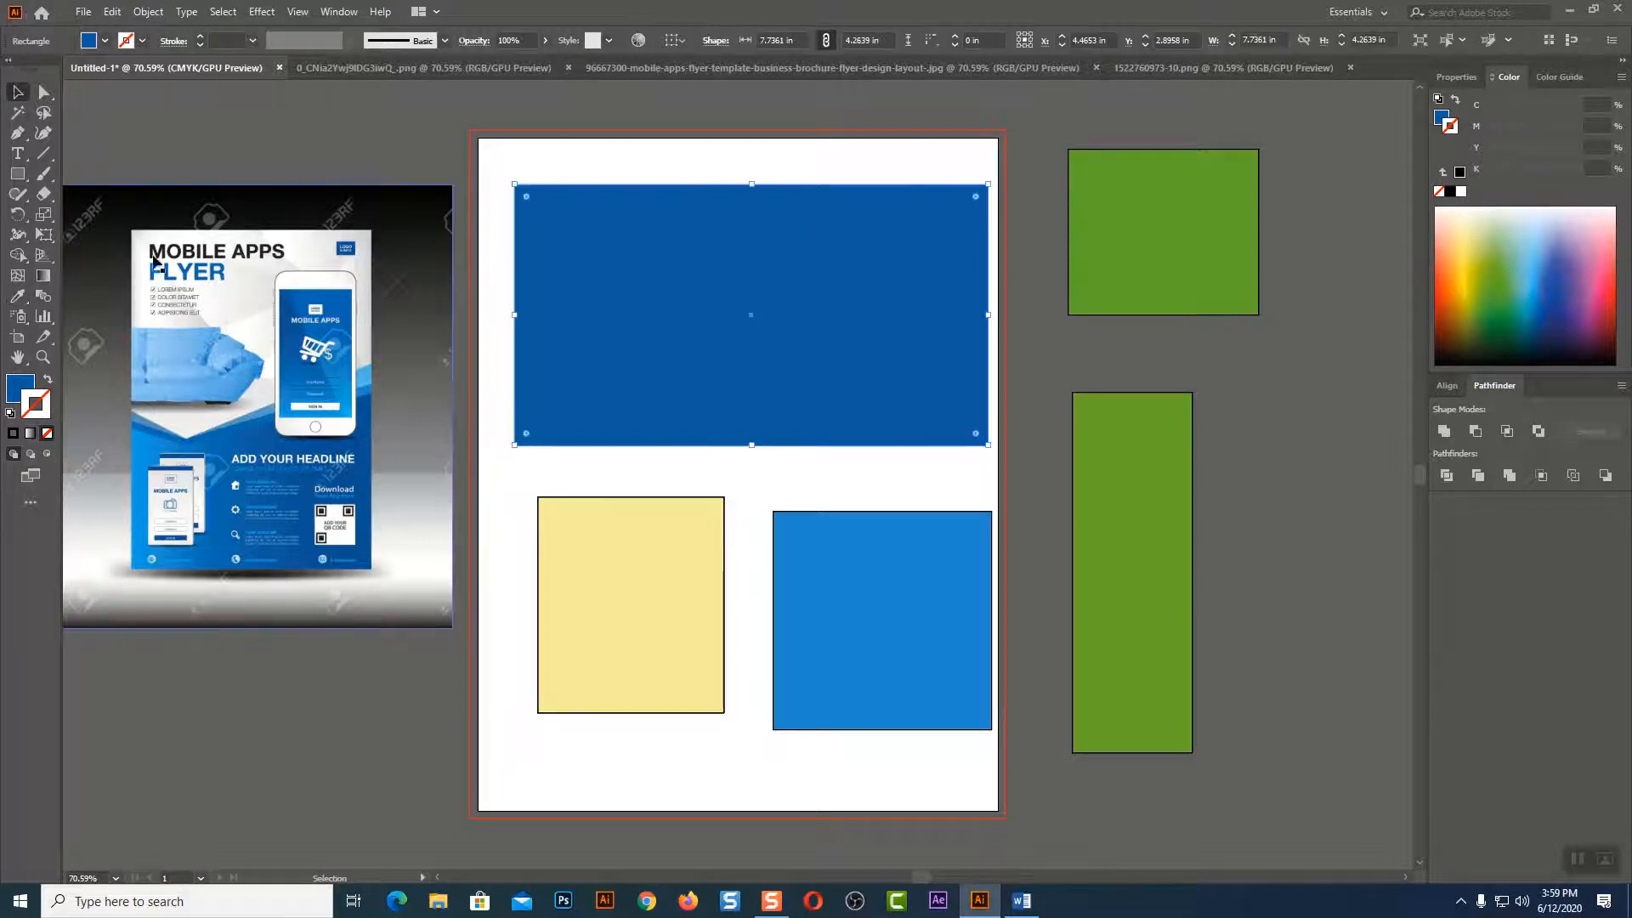
pyautogui.click(13, 434)
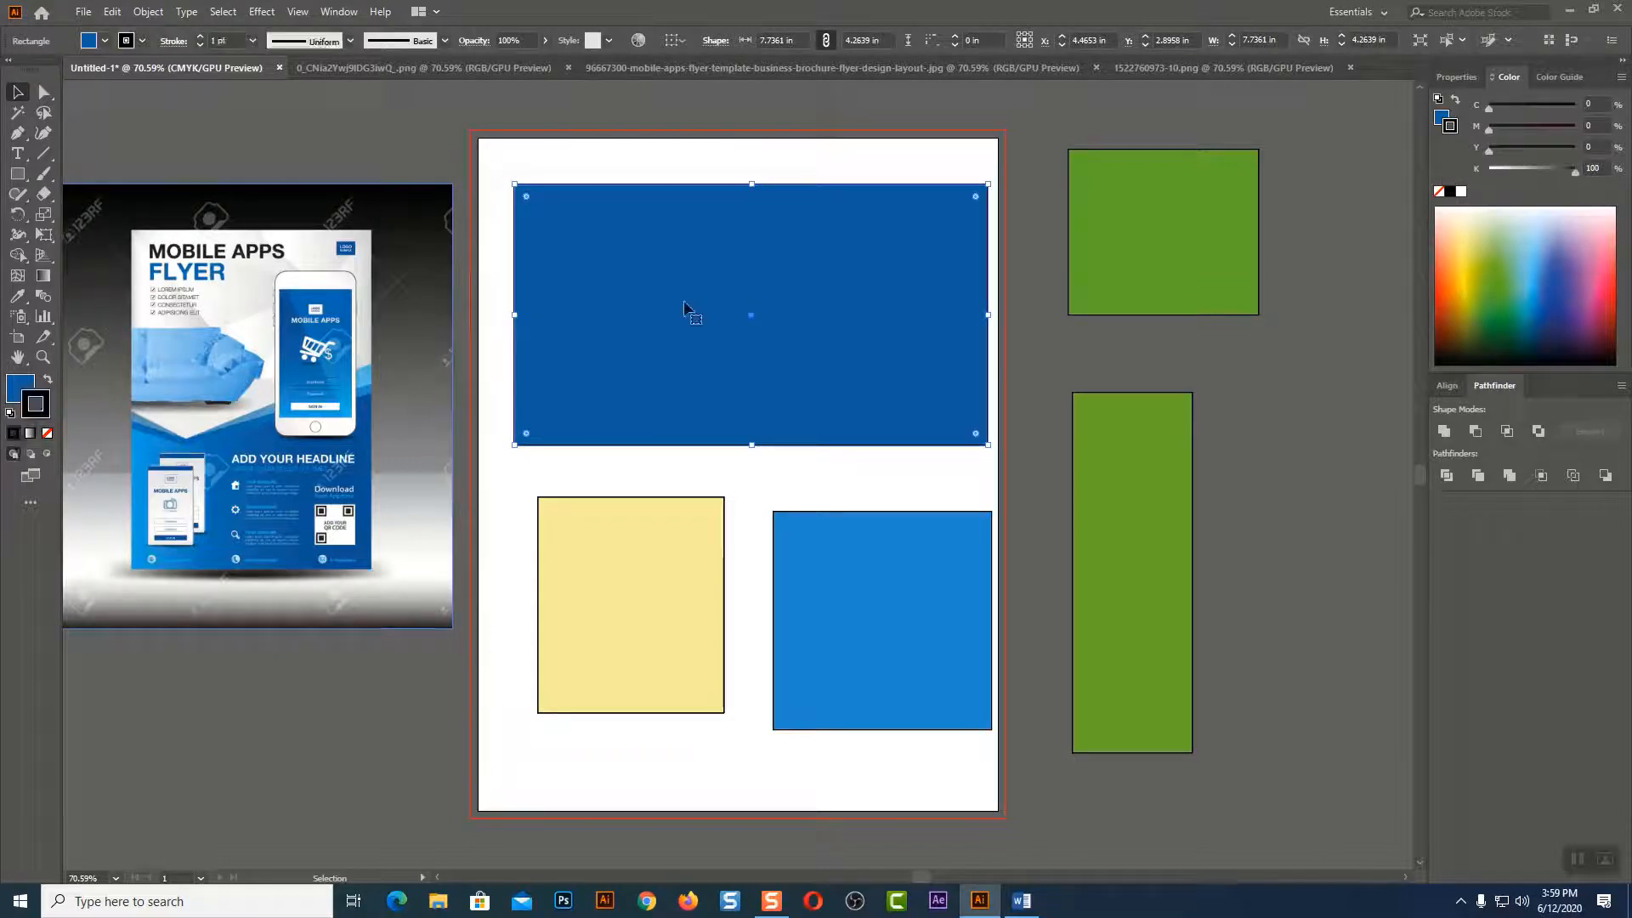
pyautogui.click(199, 36)
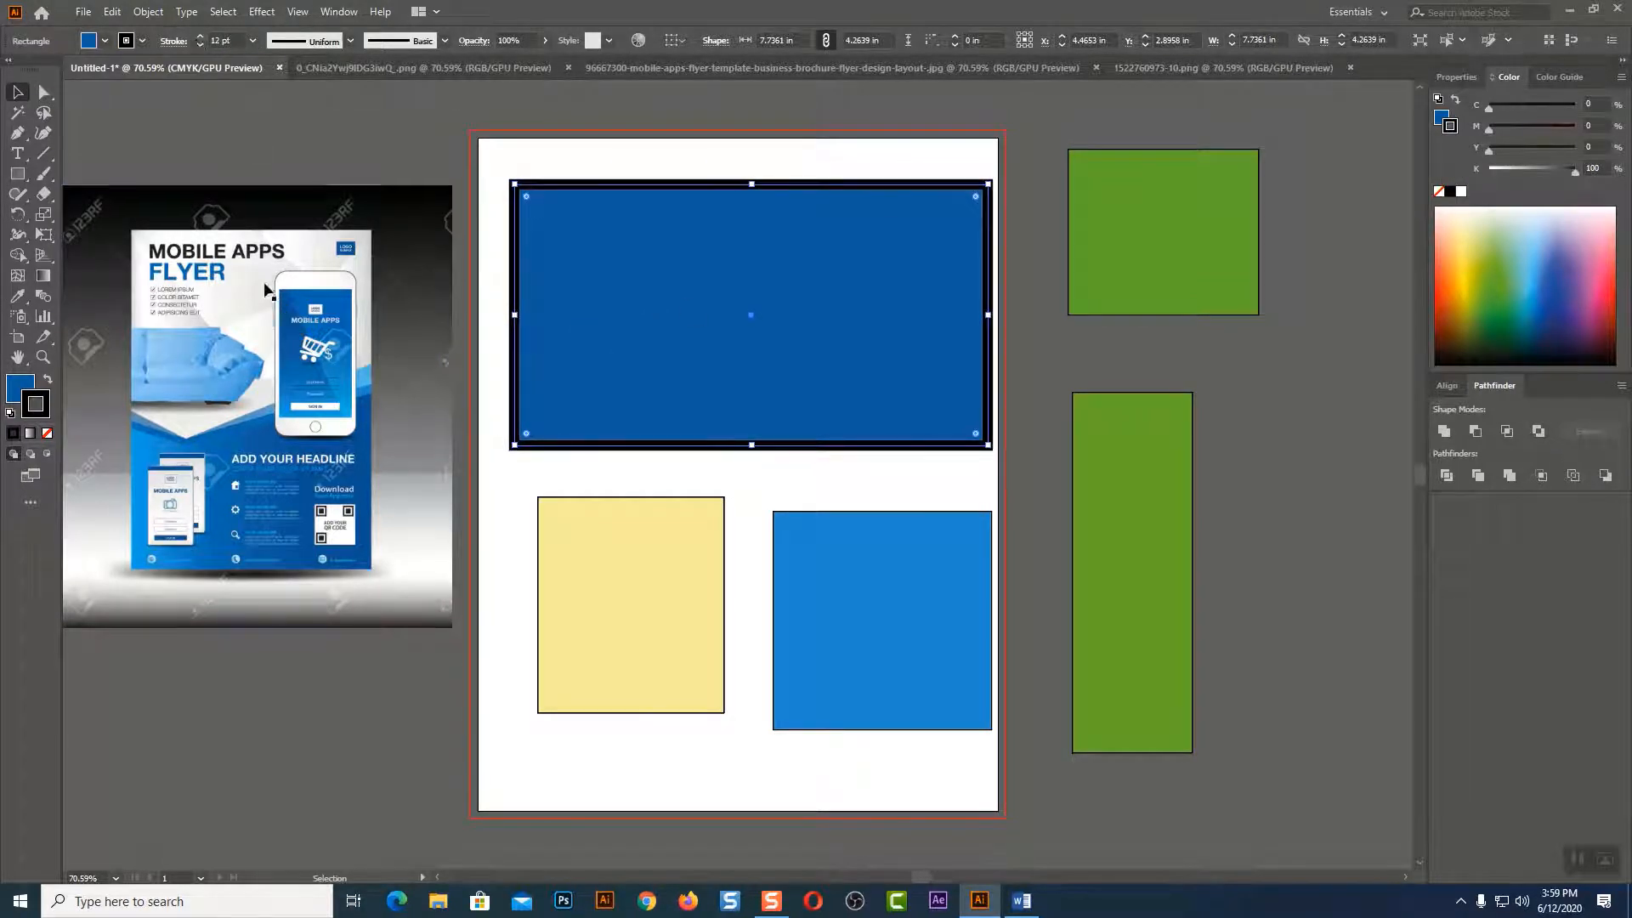
# Recolor only the large rectangle's stroke with the Eyedropper, sampling white, light blue and finally dark blue from the flyer image.
pyautogui.click(19, 296)
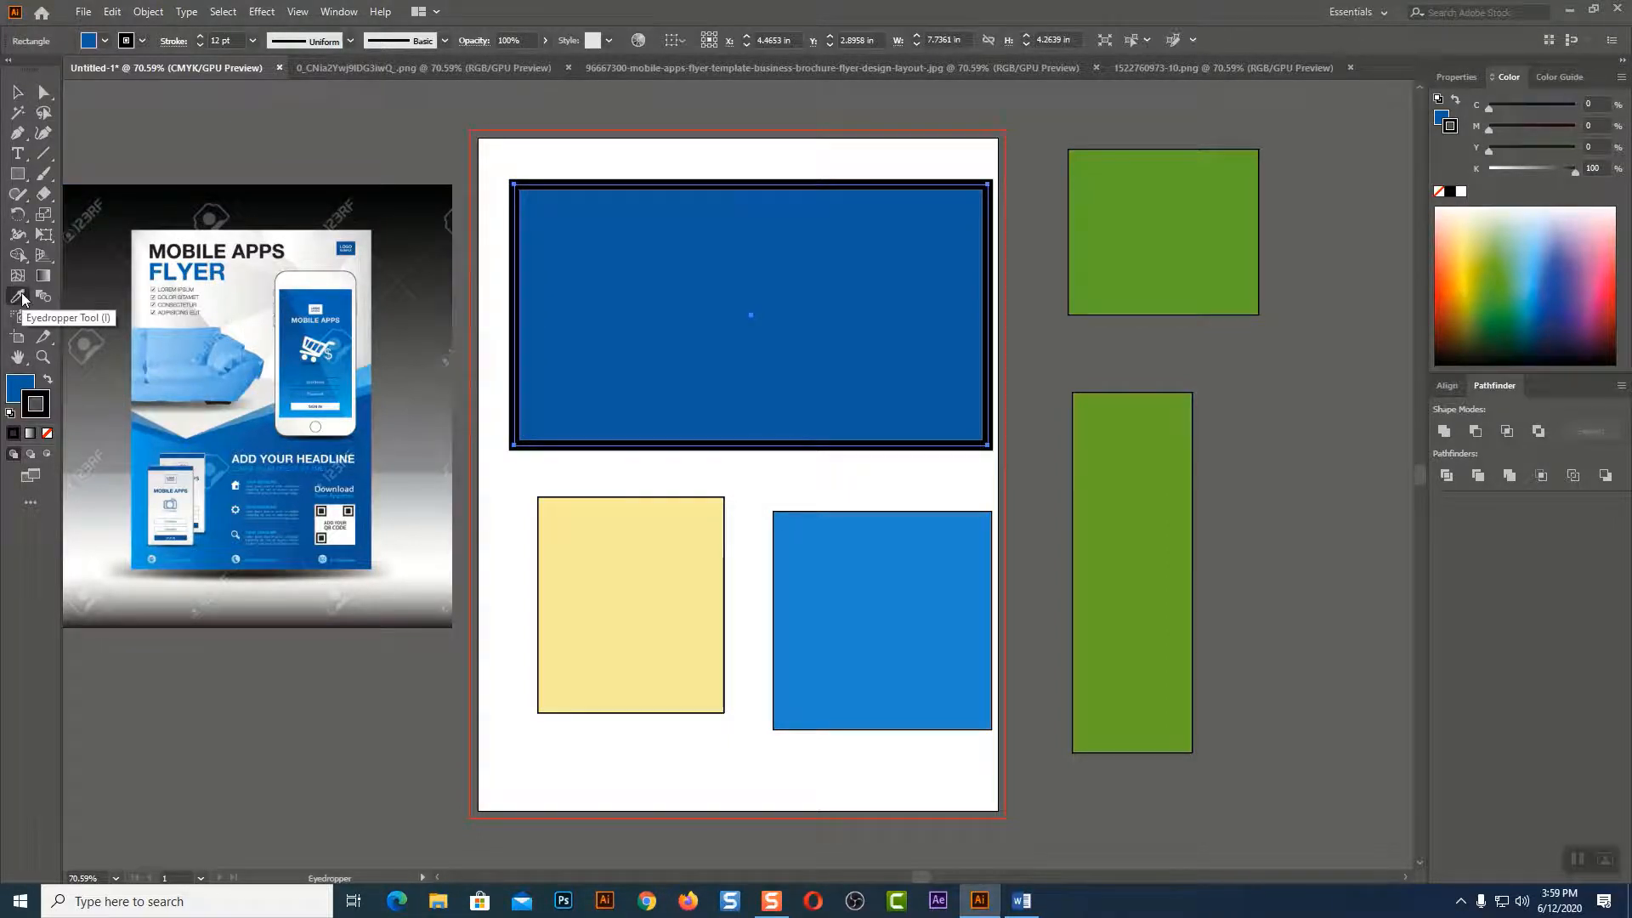
pyautogui.keyDown('shift'); pyautogui.click(246, 284); pyautogui.keyUp('shift')
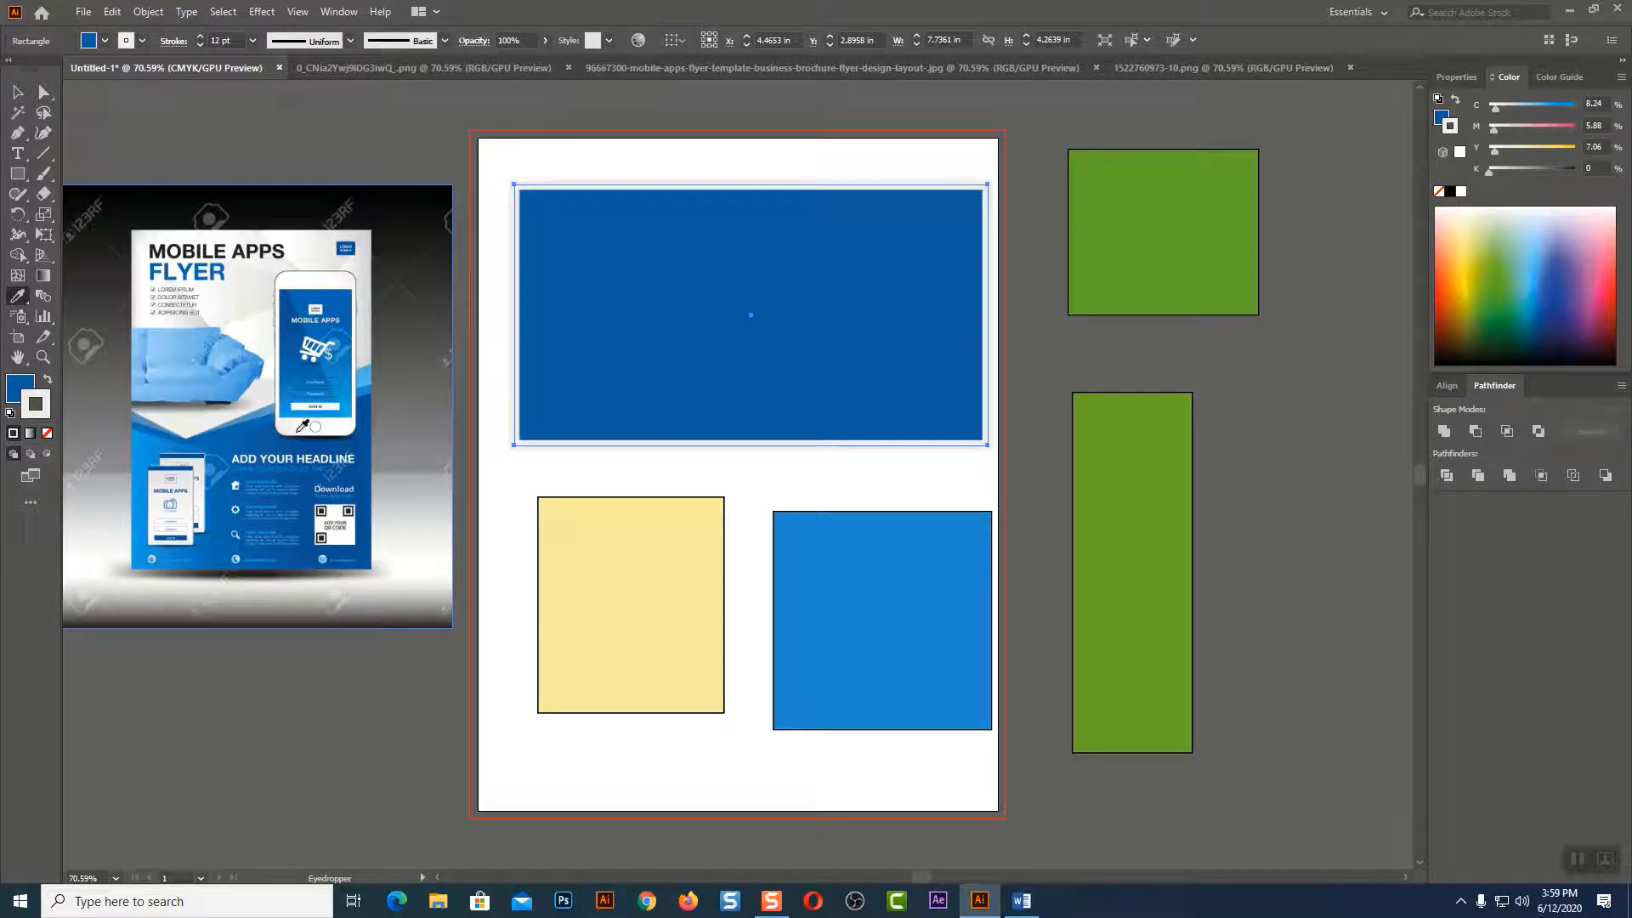
pyautogui.keyDown('shift'); pyautogui.click(143, 435); pyautogui.keyUp('shift')
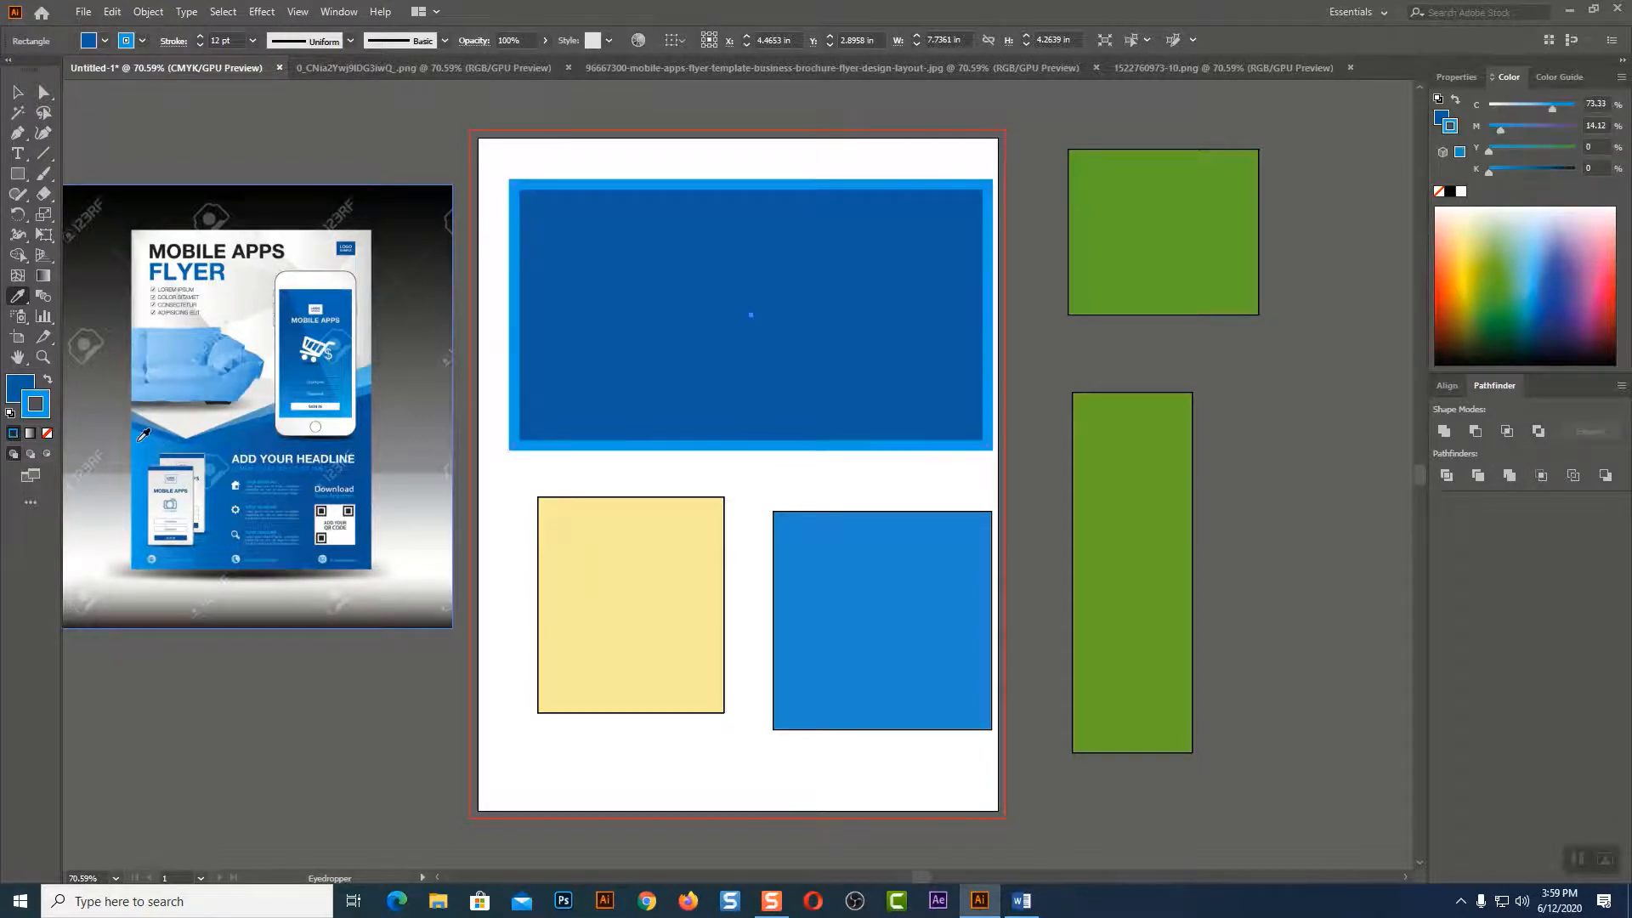
pyautogui.keyDown('shift'); pyautogui.click(364, 542); pyautogui.keyUp('shift')
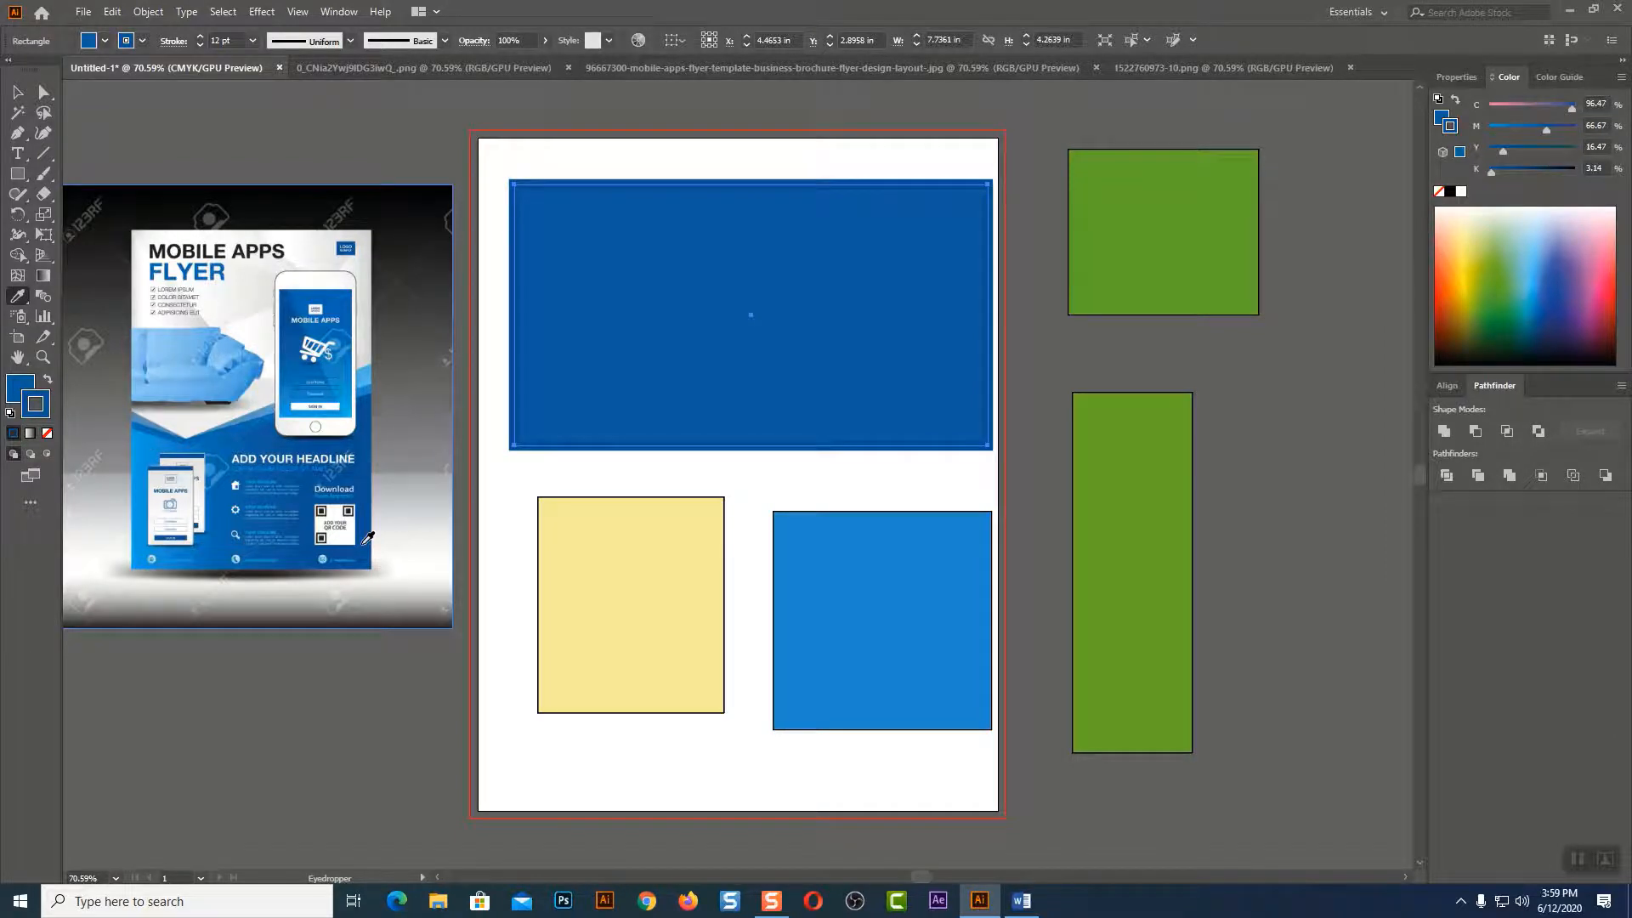
# Fill the large rectangle with white and then blue sampled from the flyer's phone, and apply a solid blue stroke.
pyautogui.click(343, 289)
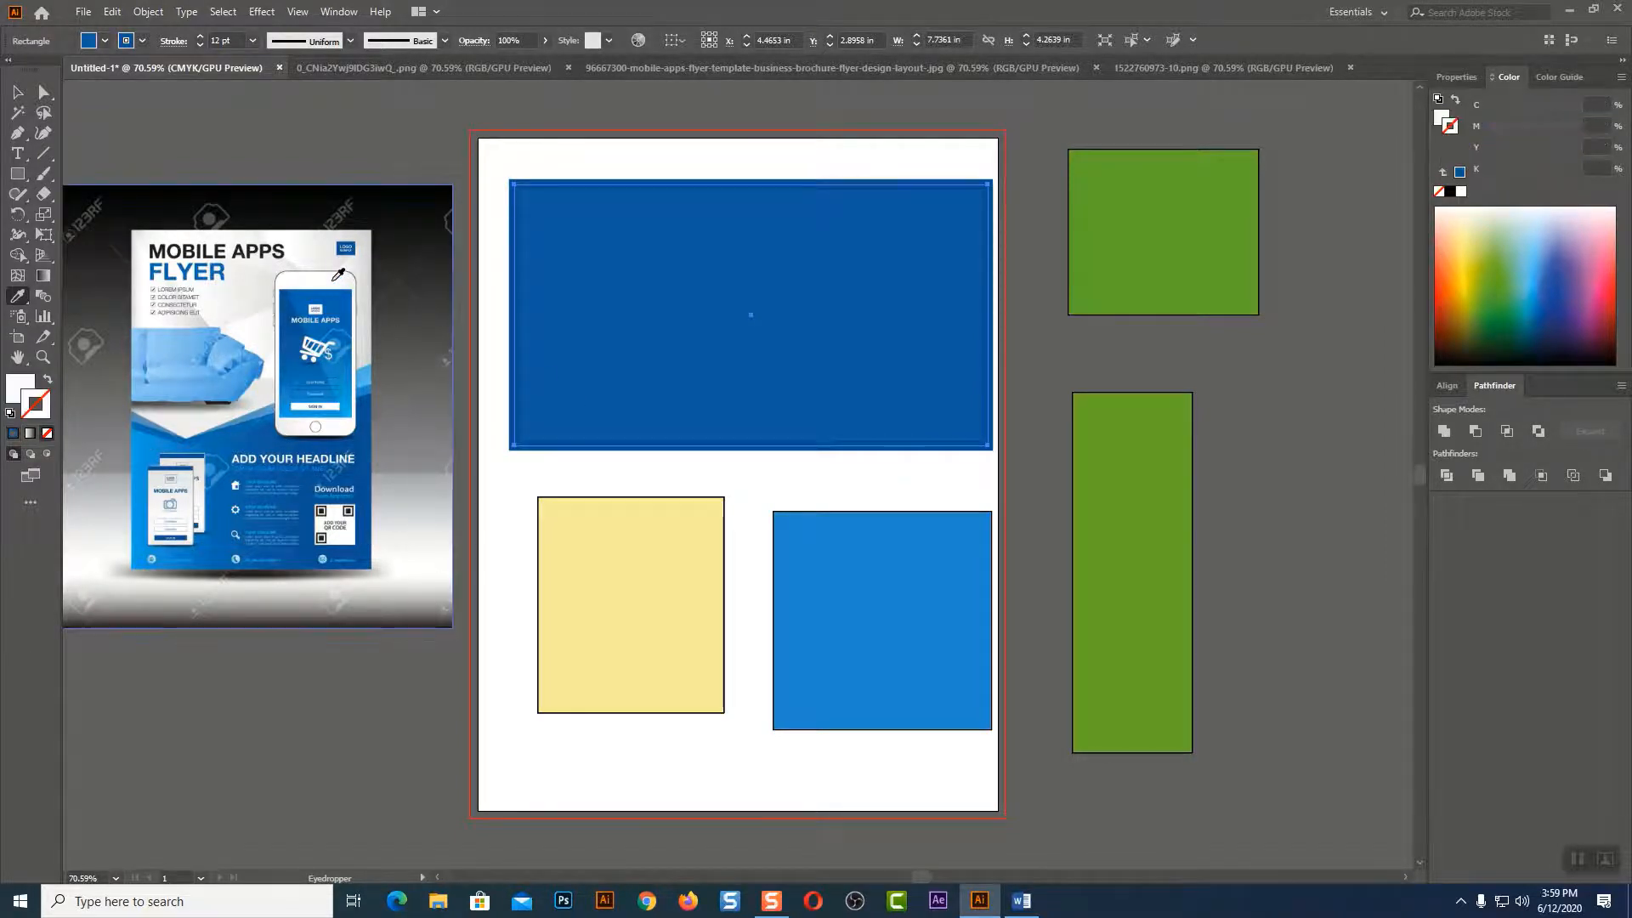
pyautogui.click(333, 298)
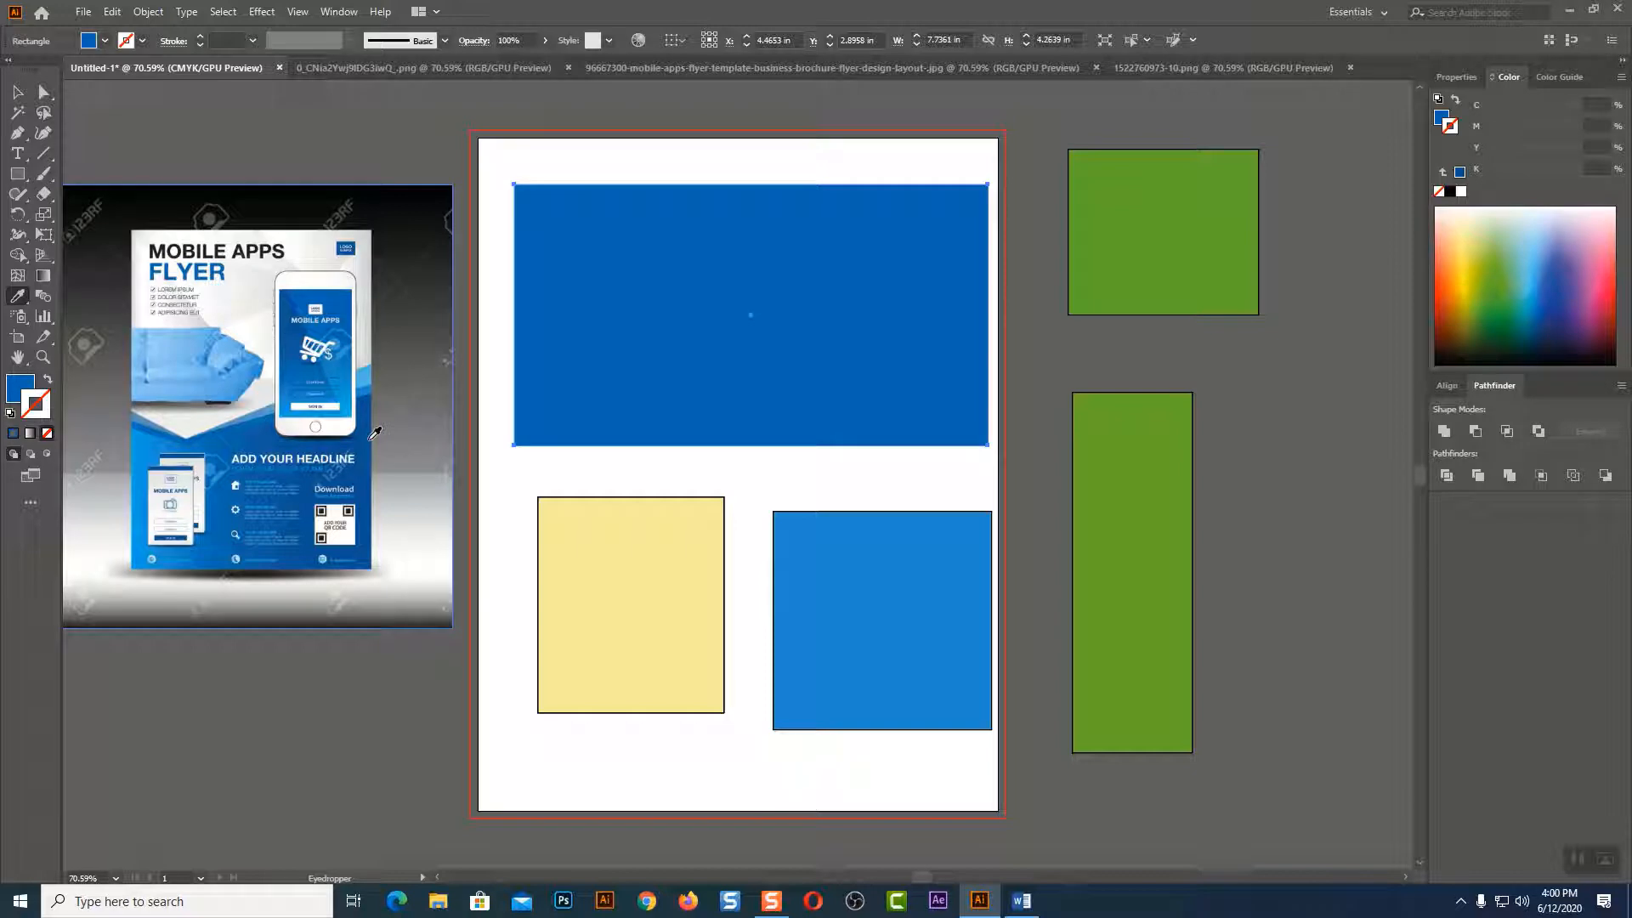
pyautogui.click(18, 436)
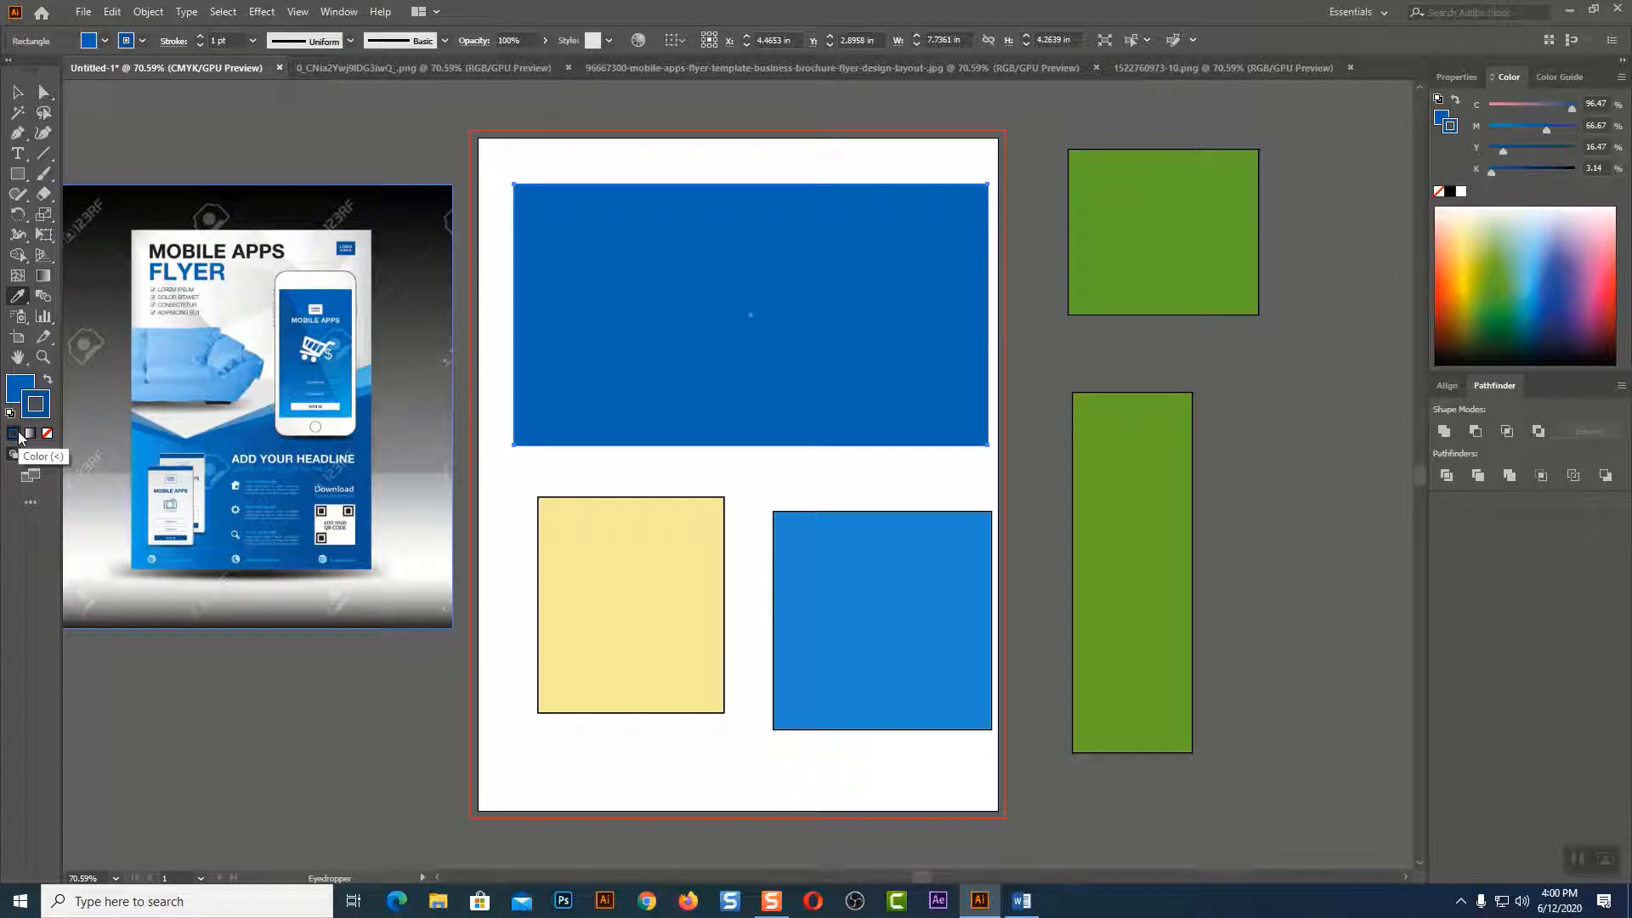
# Move the landscape image so it overlaps the flyer and the artboard's lower left part, at about X 0.6, Y 8.81 in.
pyautogui.click(14, 90)
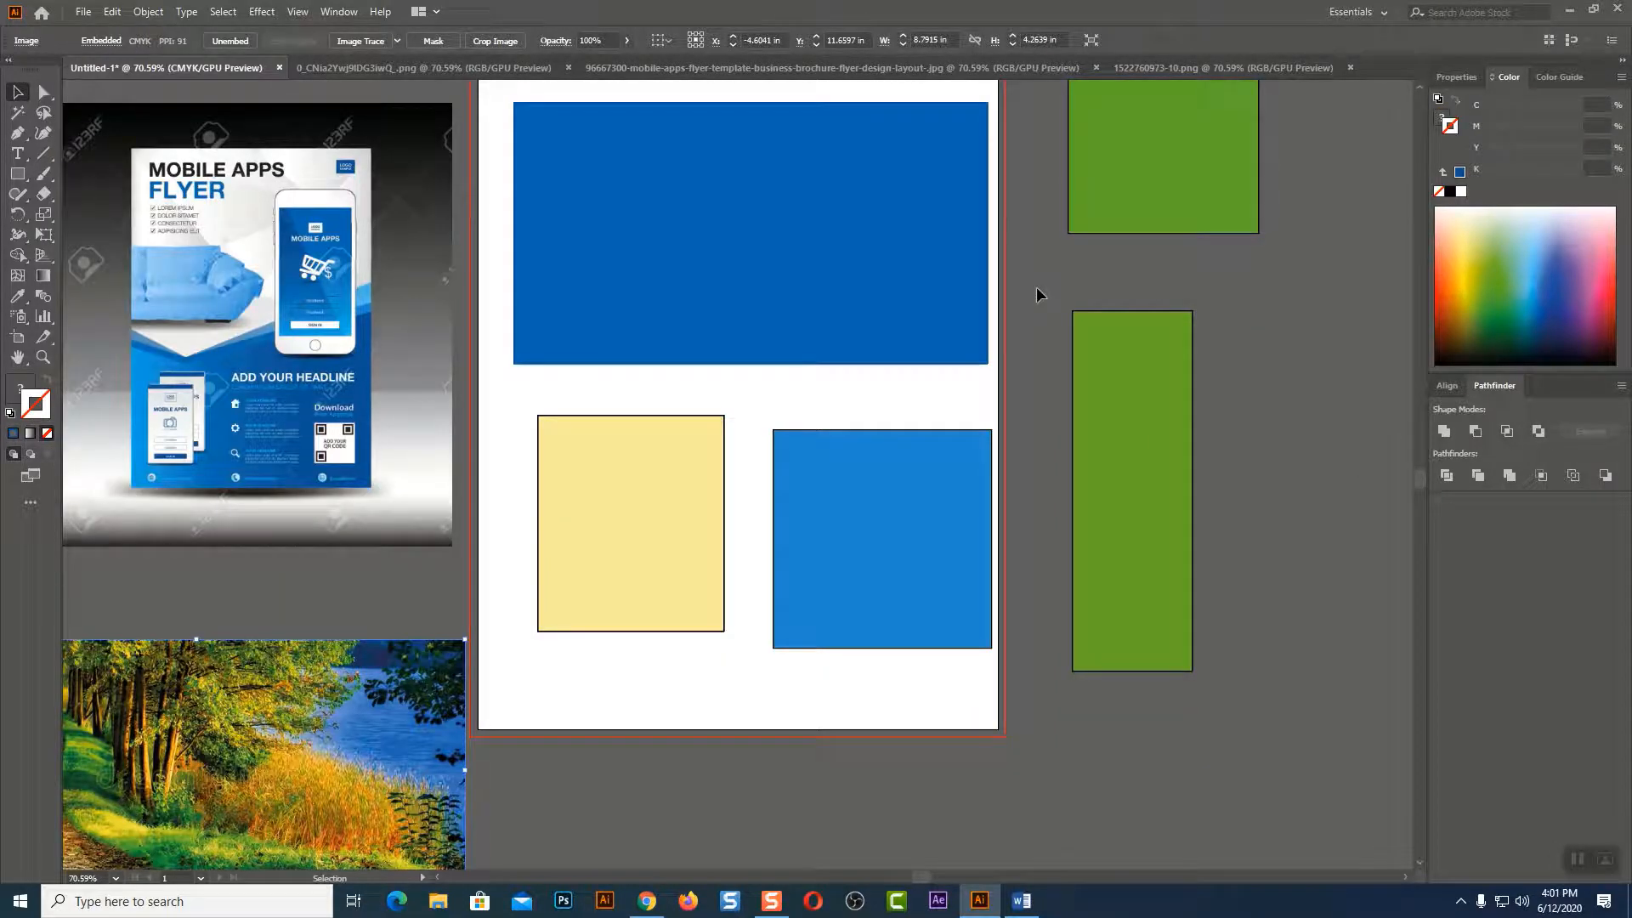
pyautogui.scroll(-2, 1037, 287)
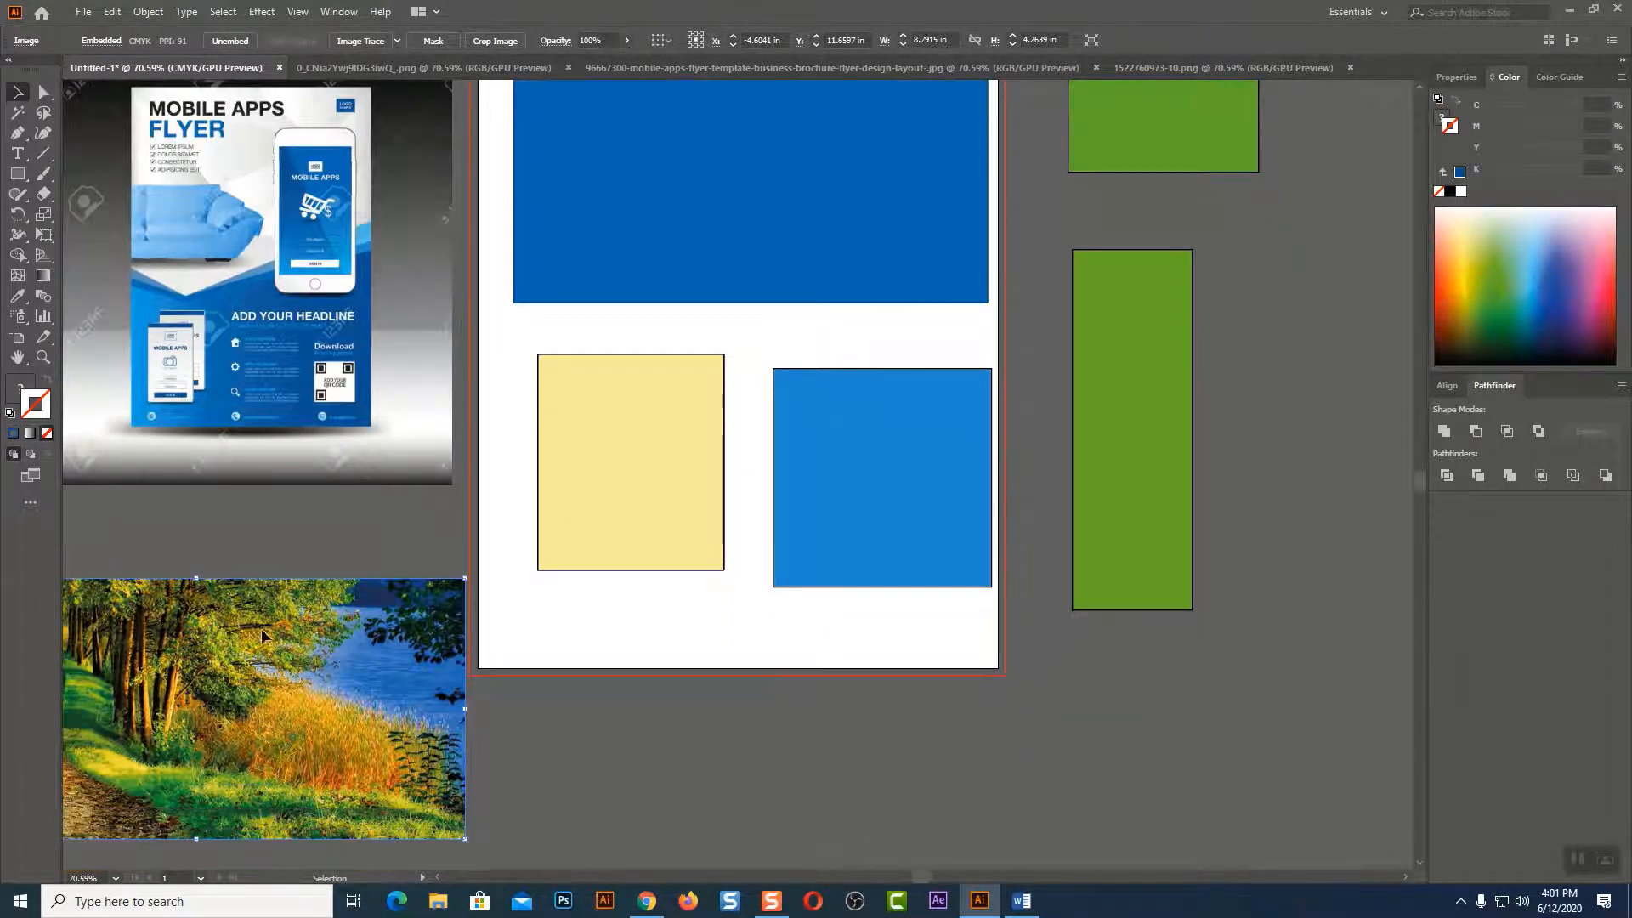
pyautogui.moveTo(261, 629); pyautogui.dragTo(264, 182)
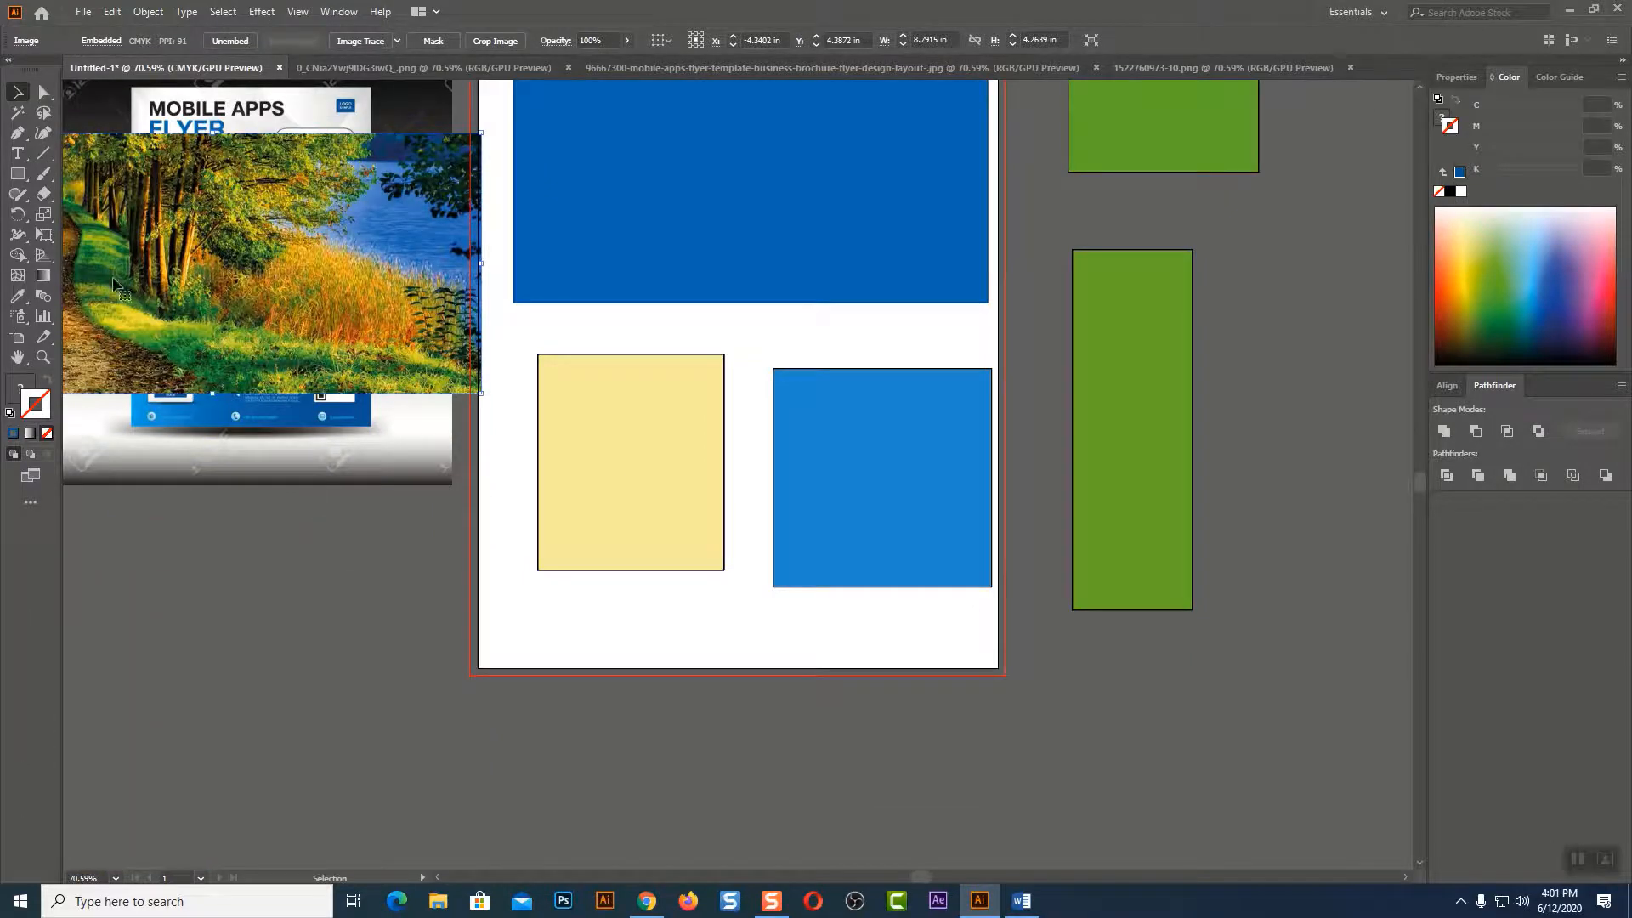
pyautogui.moveTo(170, 280); pyautogui.dragTo(580, 517)
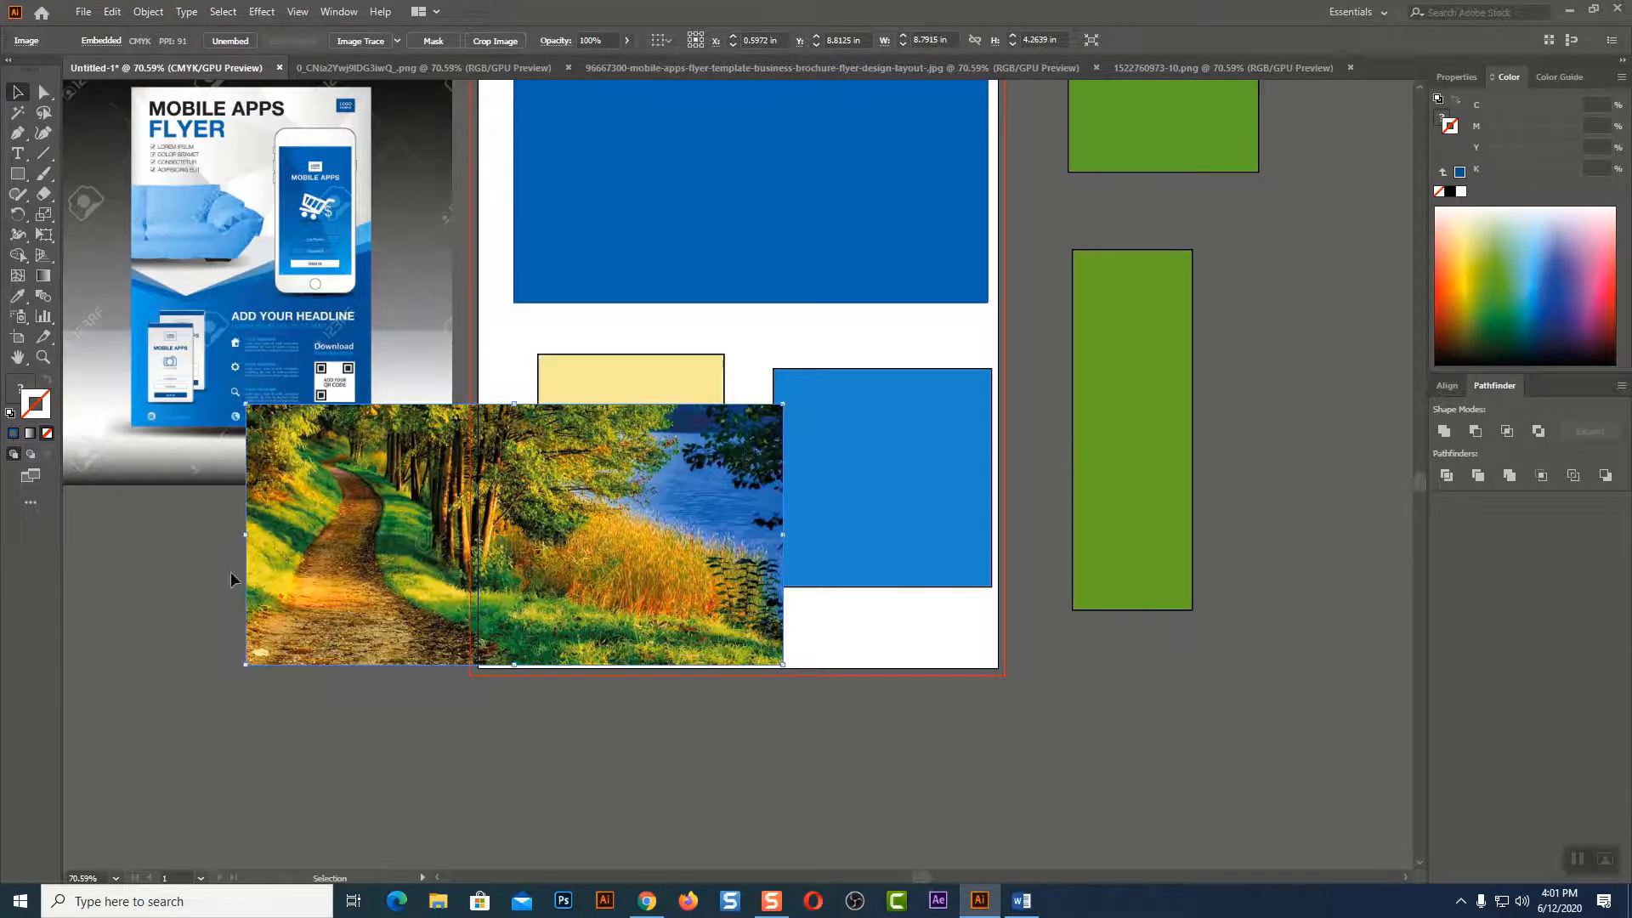
# Fill the large rectangle using Eyedropper samples from the landscape image: yellow, lake blue and finally olive green.
pyautogui.click(707, 226)
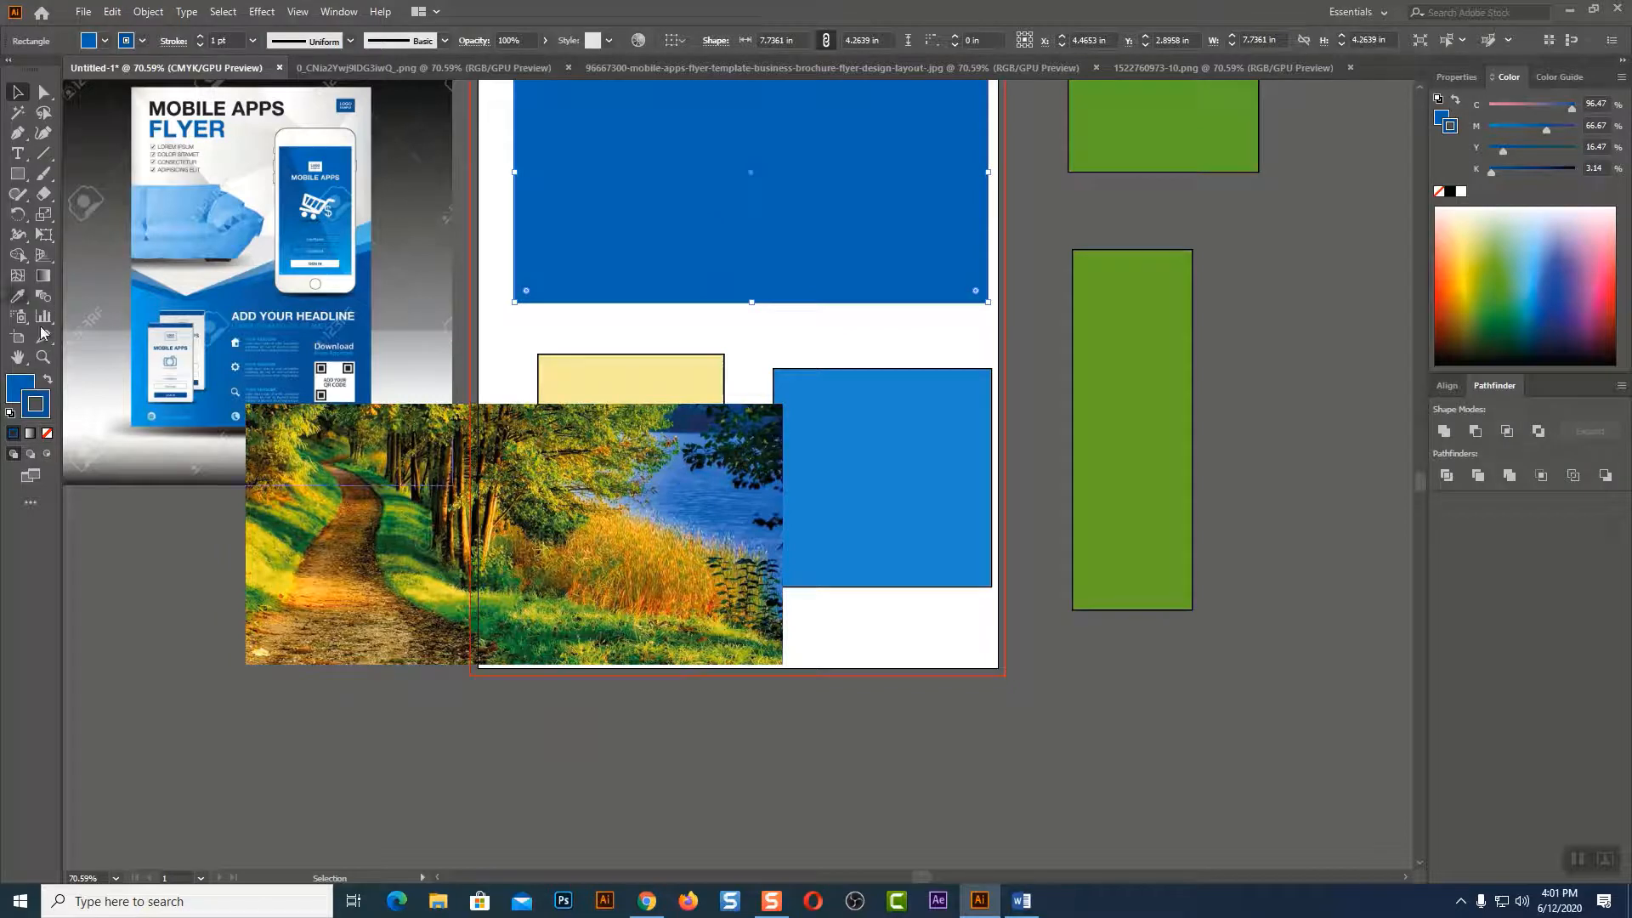
pyautogui.click(22, 382)
pyautogui.click(17, 296)
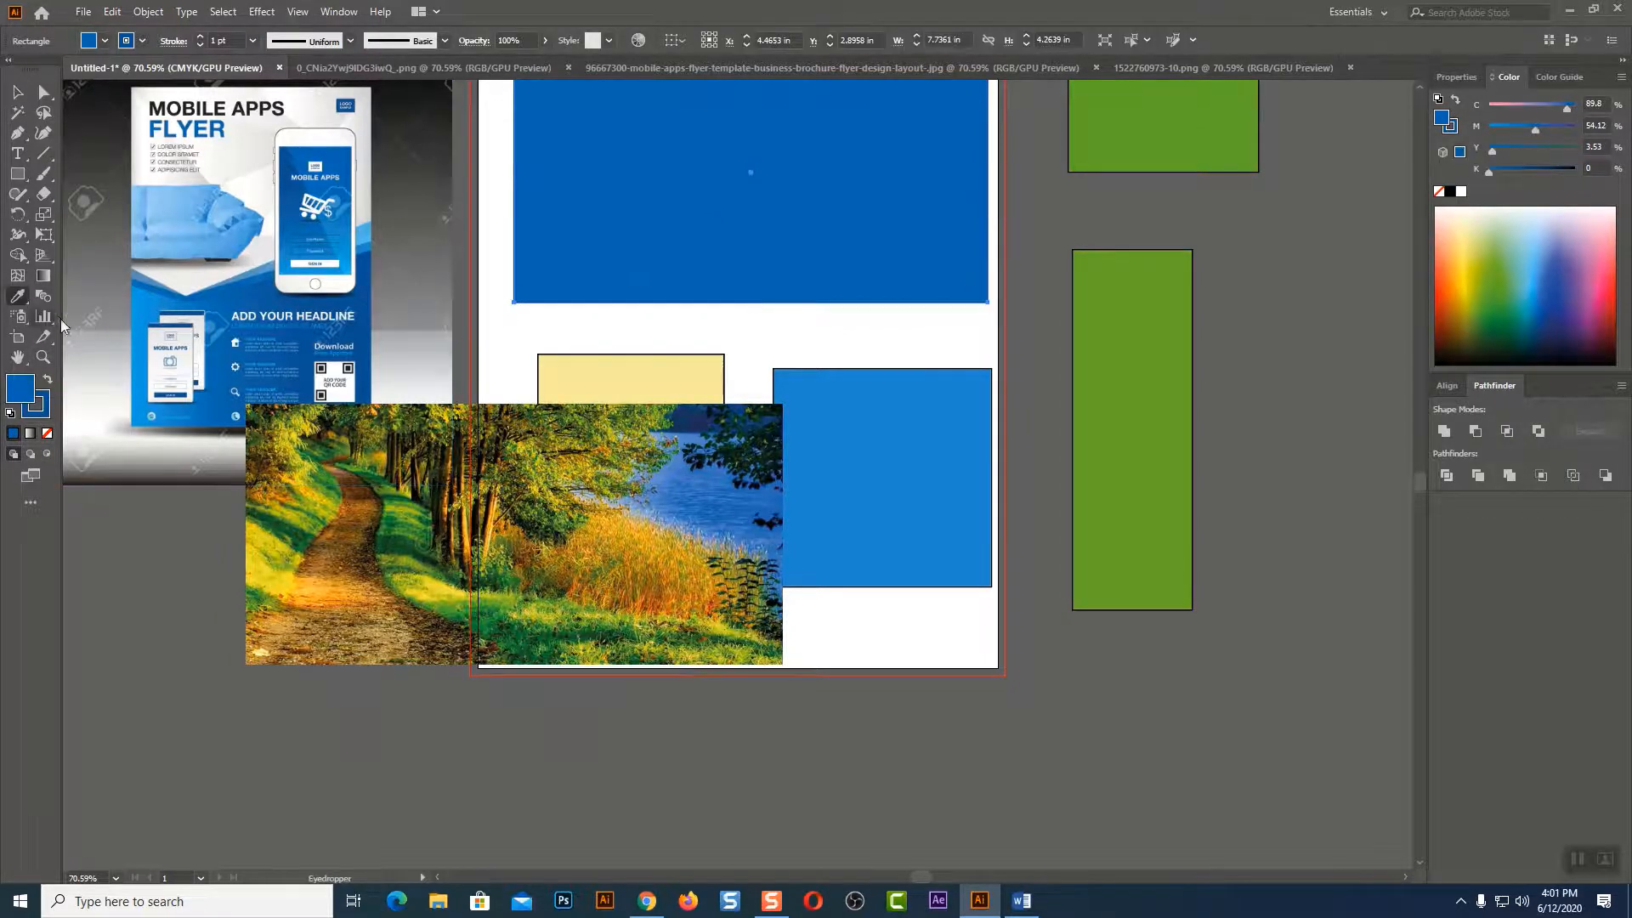
pyautogui.click(291, 567)
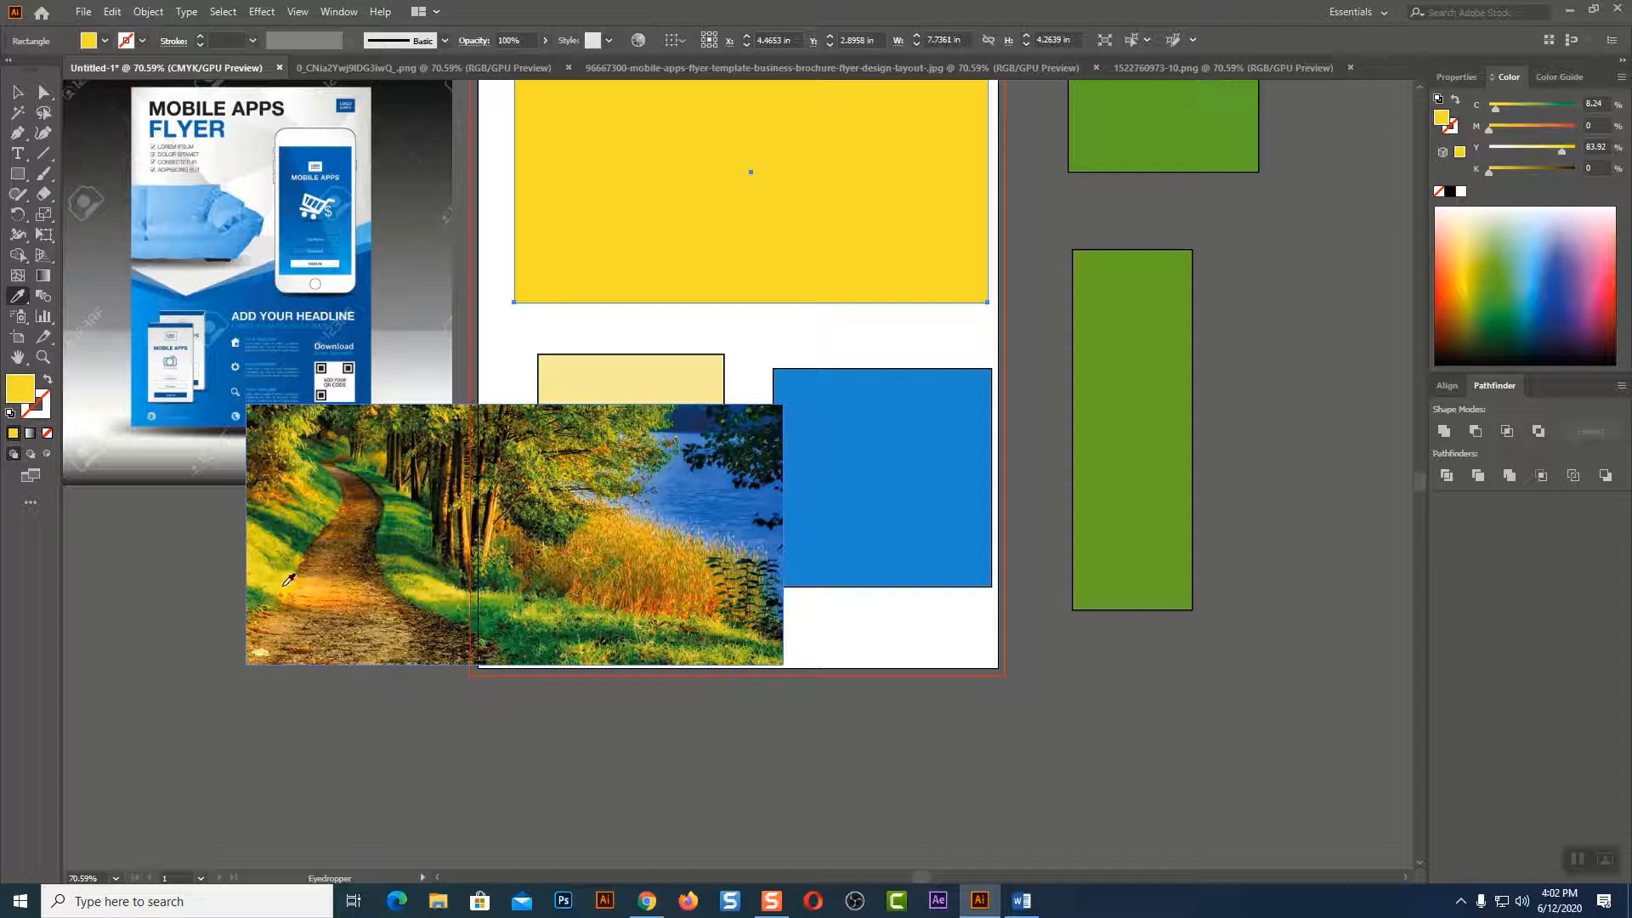
pyautogui.click(686, 497)
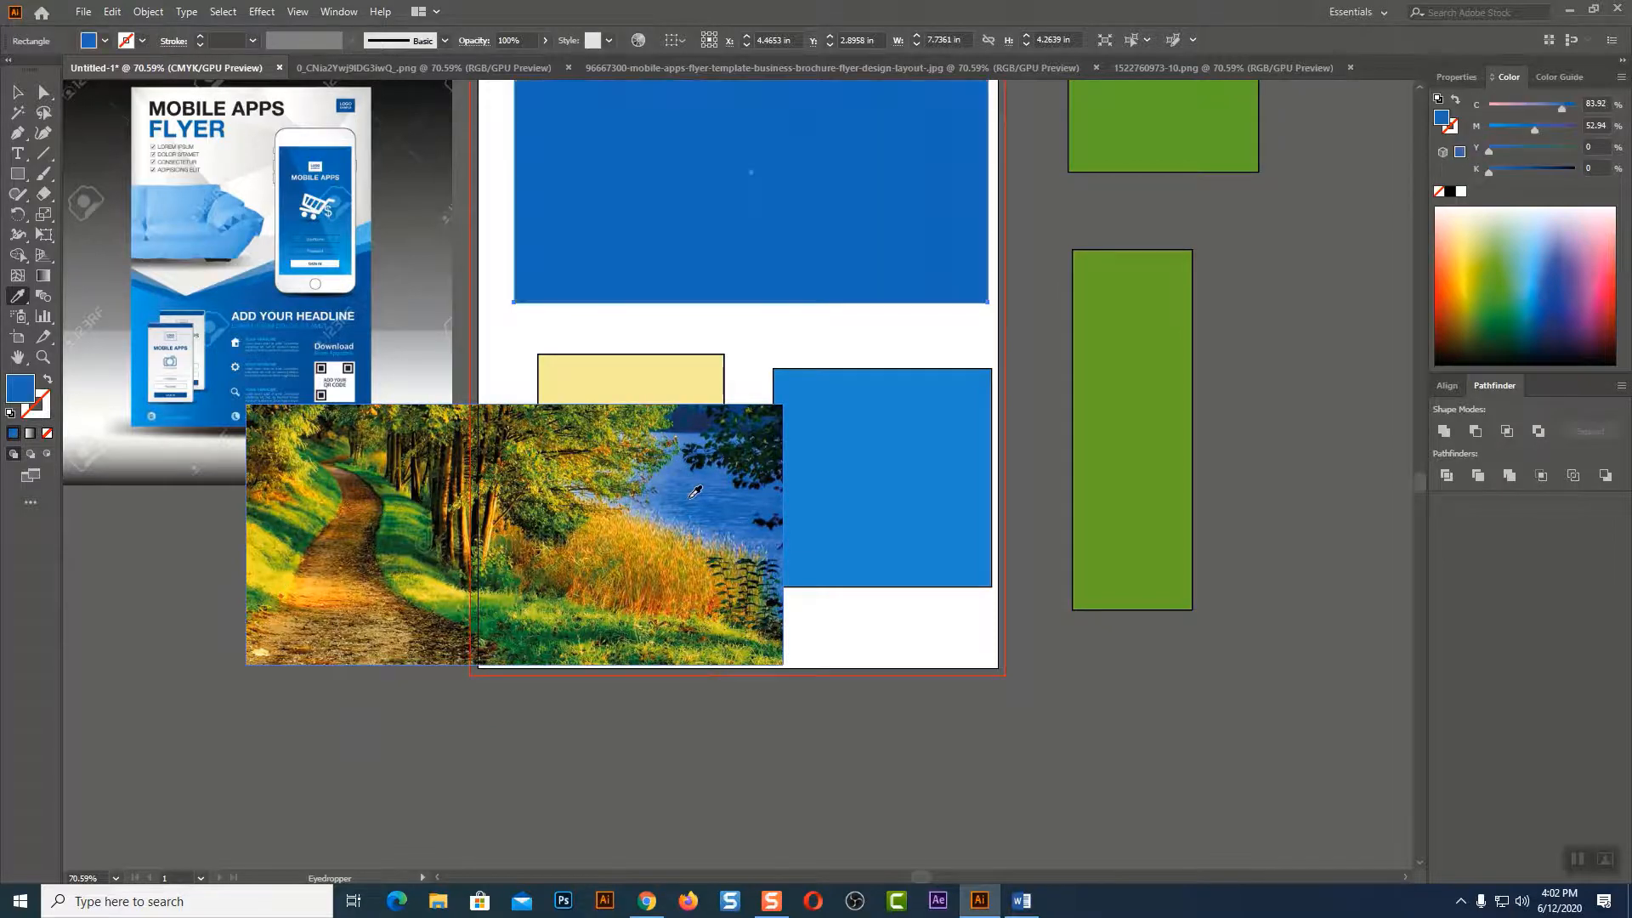
pyautogui.click(630, 471)
pyautogui.click(561, 478)
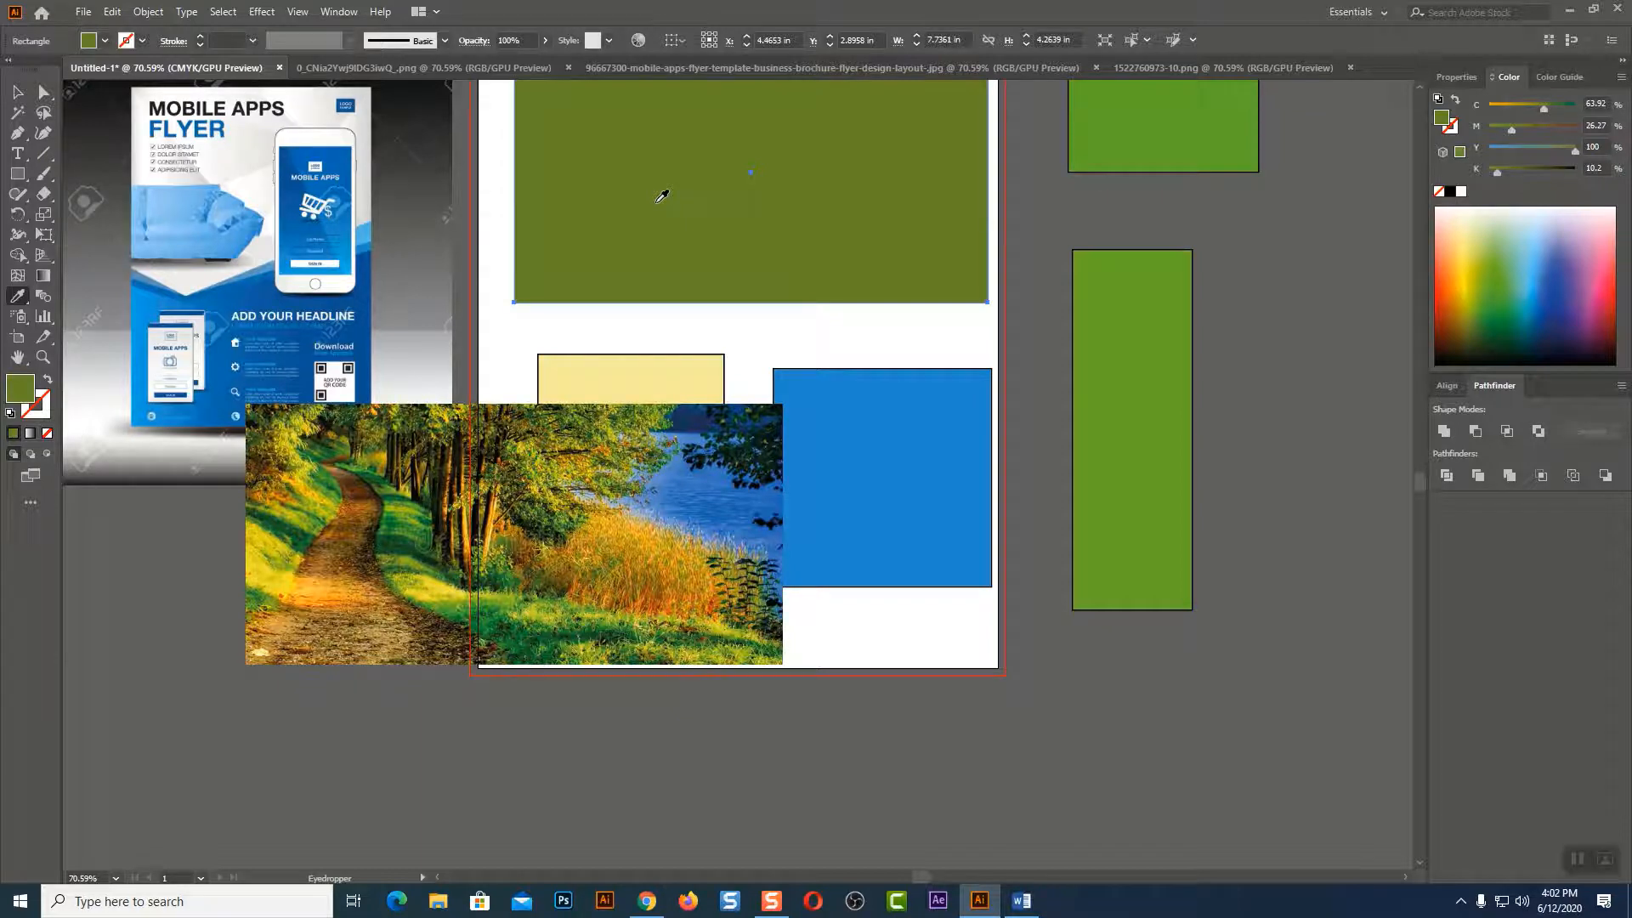
# Delete the landscape image and the flyer image.
pyautogui.click(17, 91)
pyautogui.click(502, 472)
pyautogui.press('Delete')
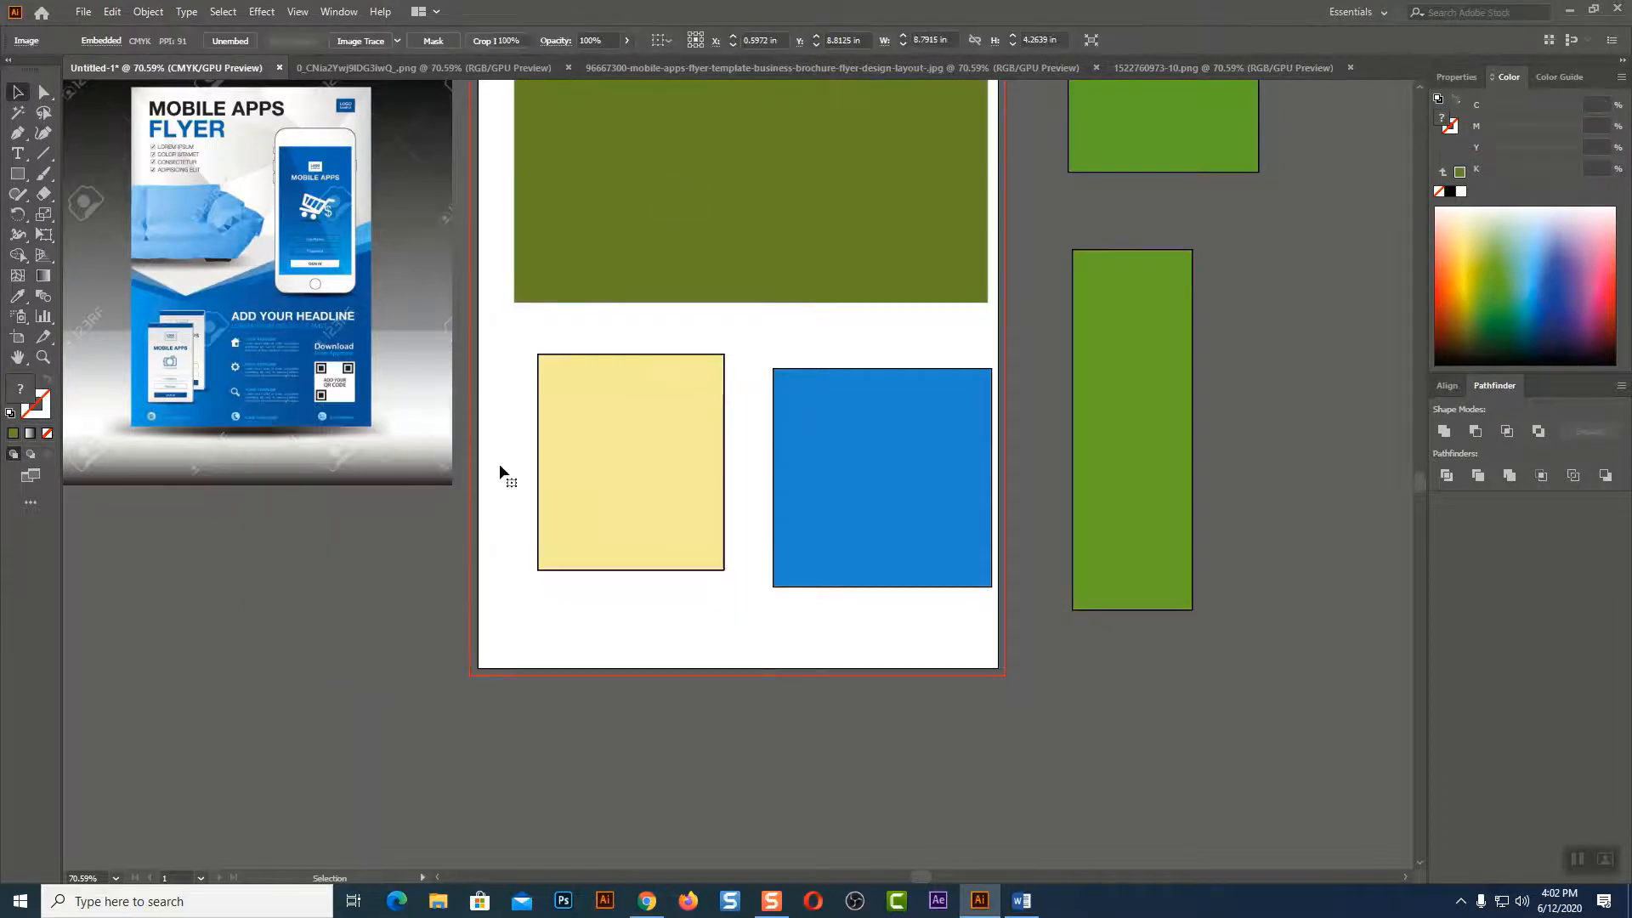
pyautogui.click(763, 239)
pyautogui.click(361, 313)
pyautogui.press('Delete')
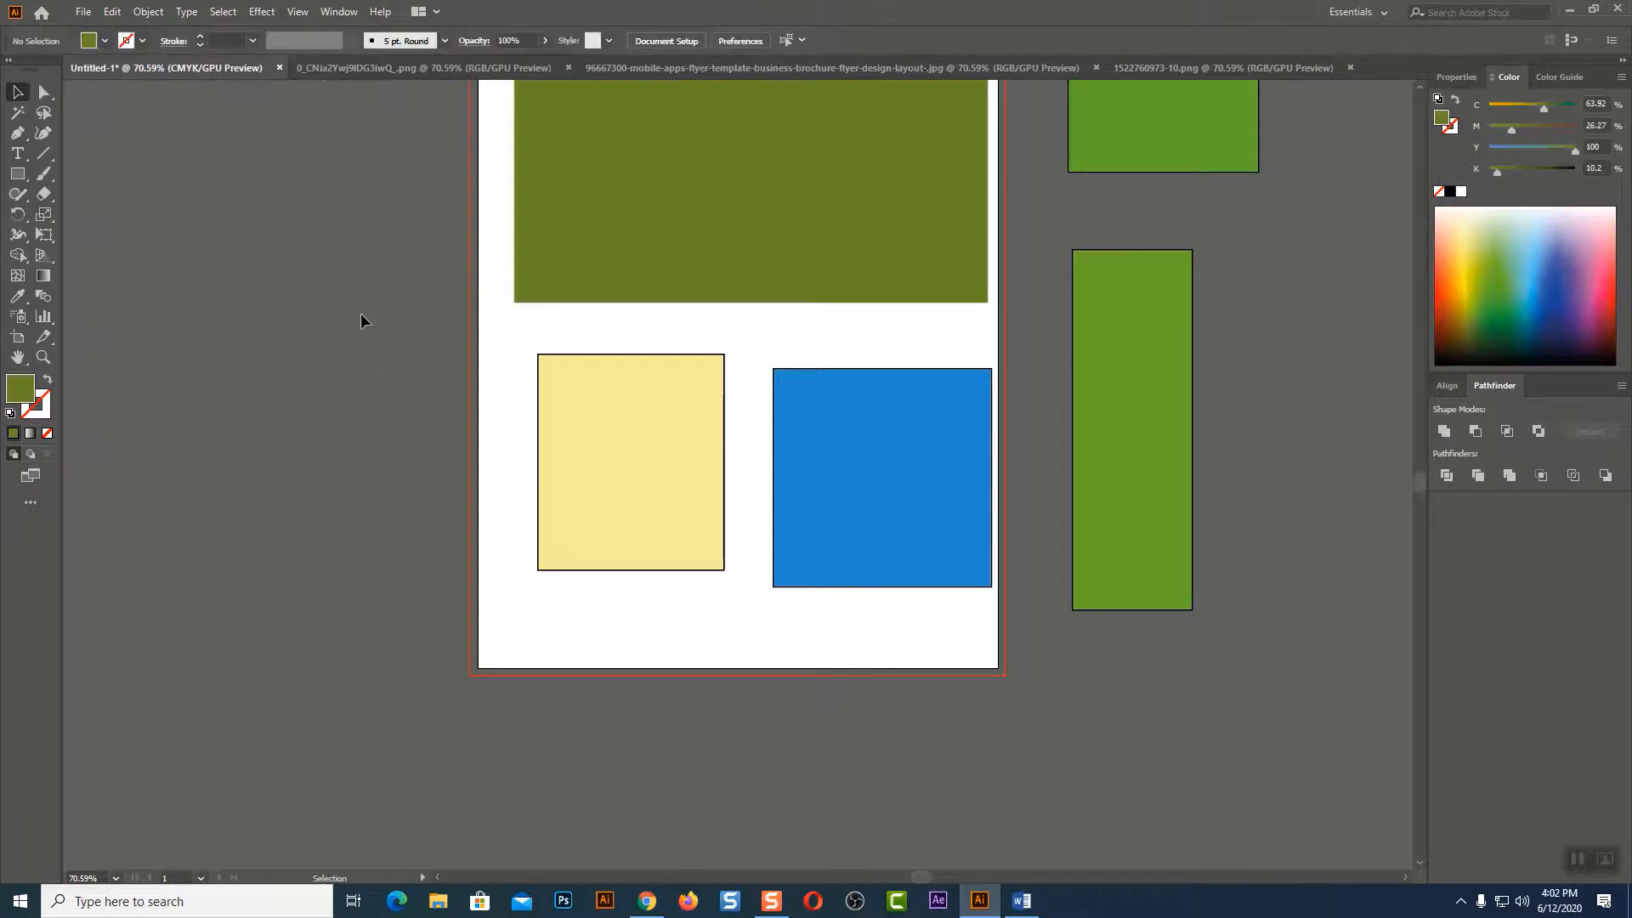
# Move the two green rectangles beside the artboard closer to its right edge.
pyautogui.scroll(3, 921, 404)
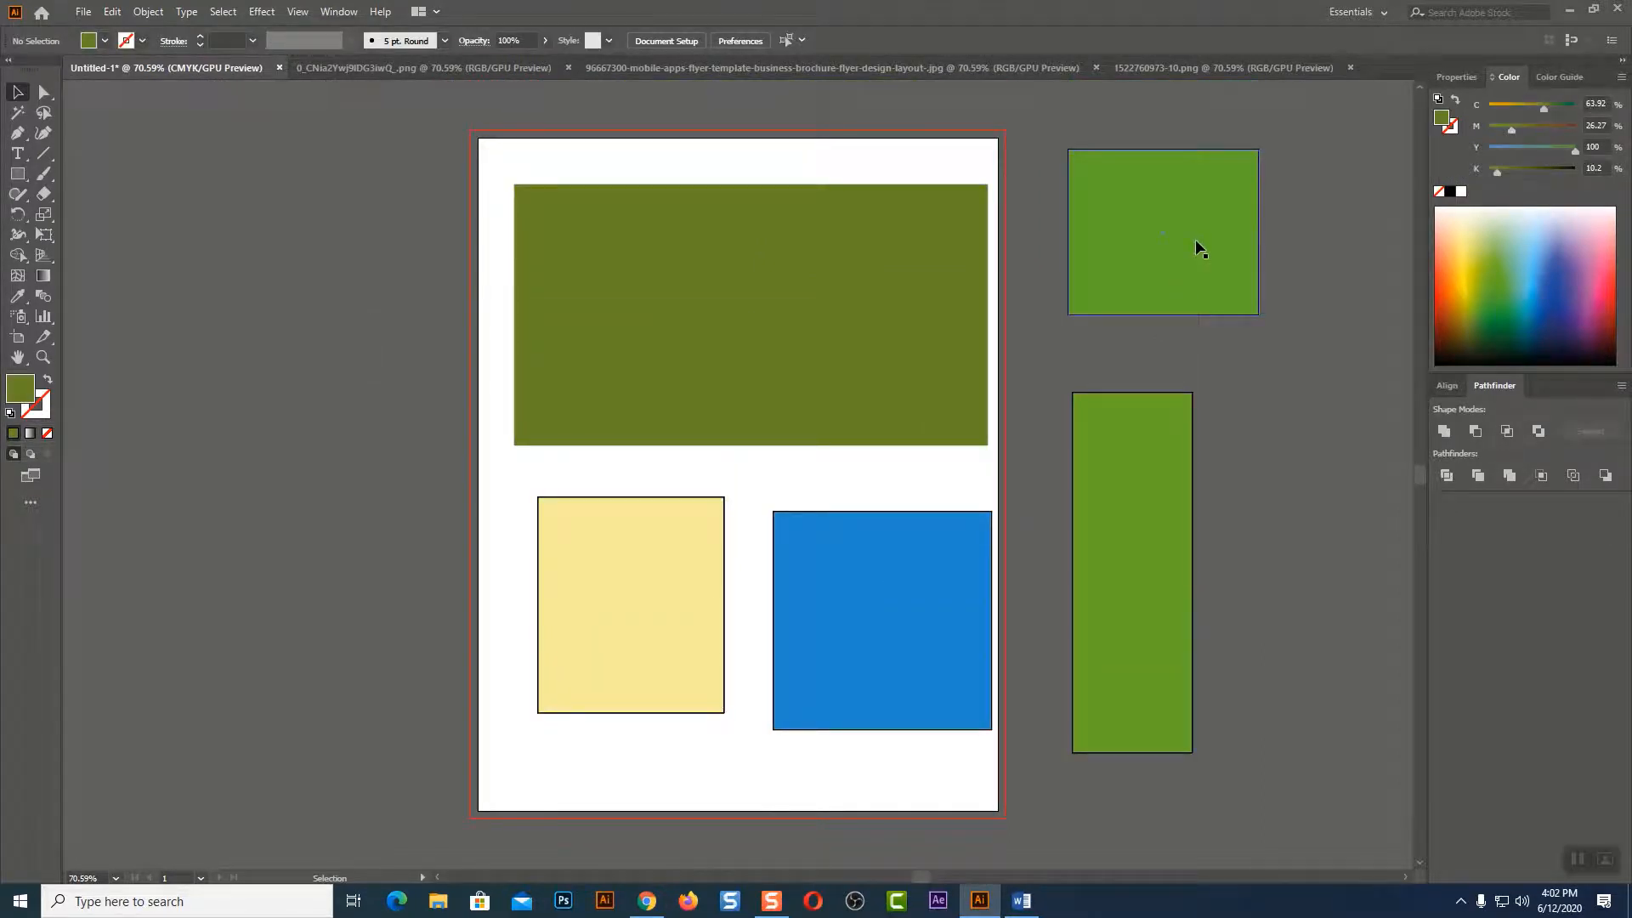
pyautogui.moveTo(1195, 240); pyautogui.dragTo(1159, 247)
pyautogui.moveTo(1154, 442); pyautogui.dragTo(1113, 443)
# Recolor the blue square on the artboard from the color spectrum, trying a darker blue and settling on green.
pyautogui.click(871, 590)
pyautogui.click(1537, 293)
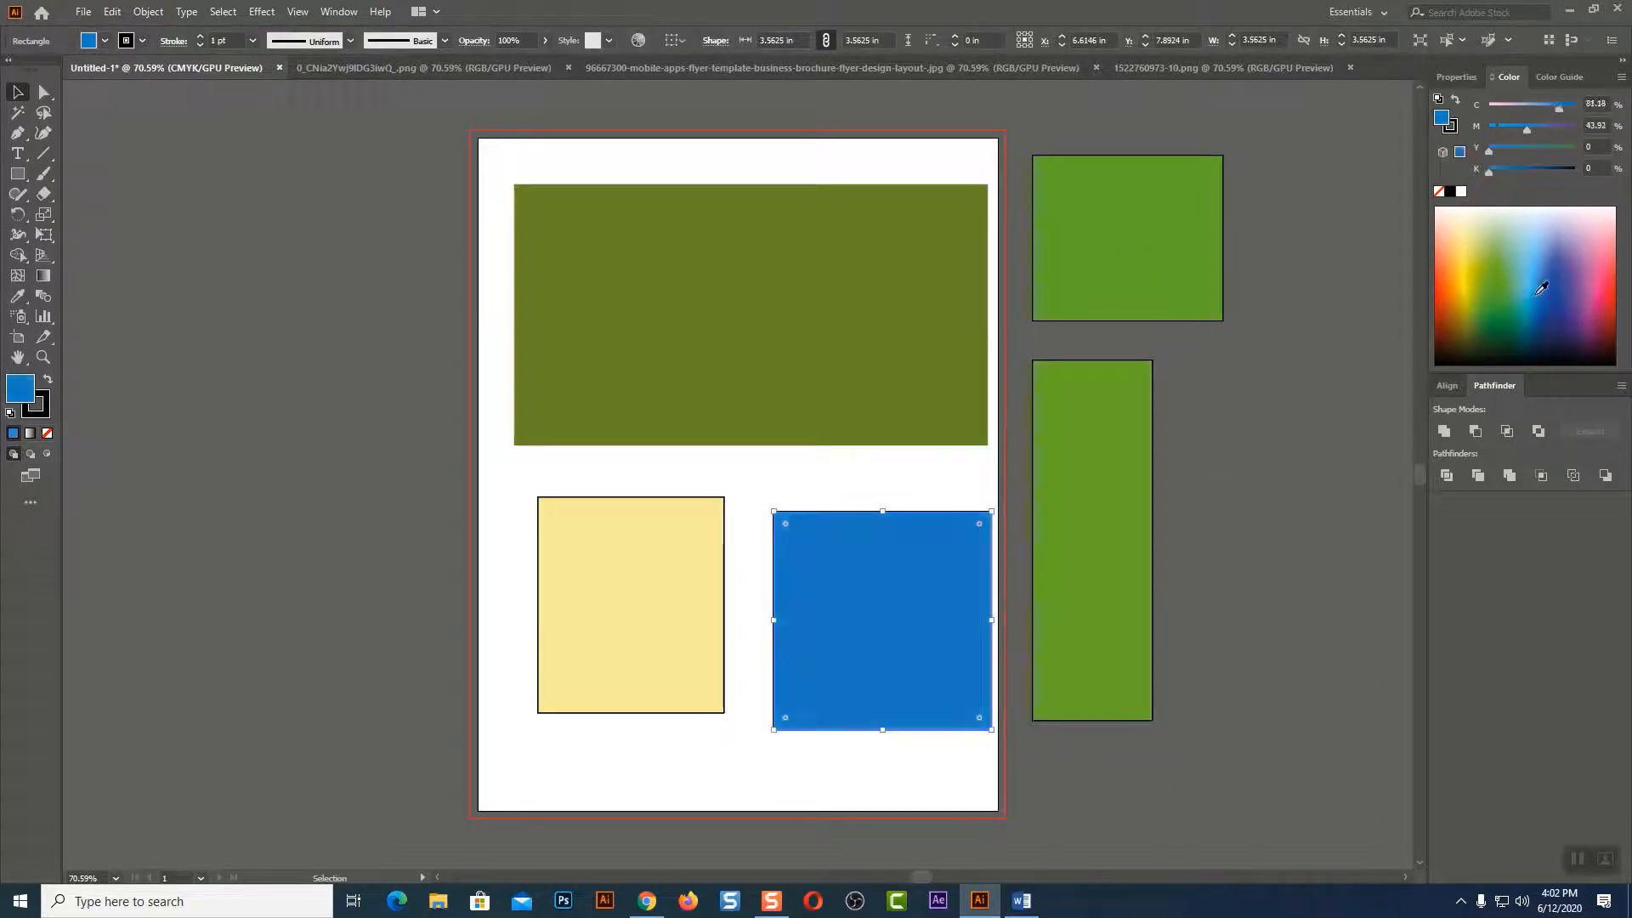
pyautogui.click(1497, 283)
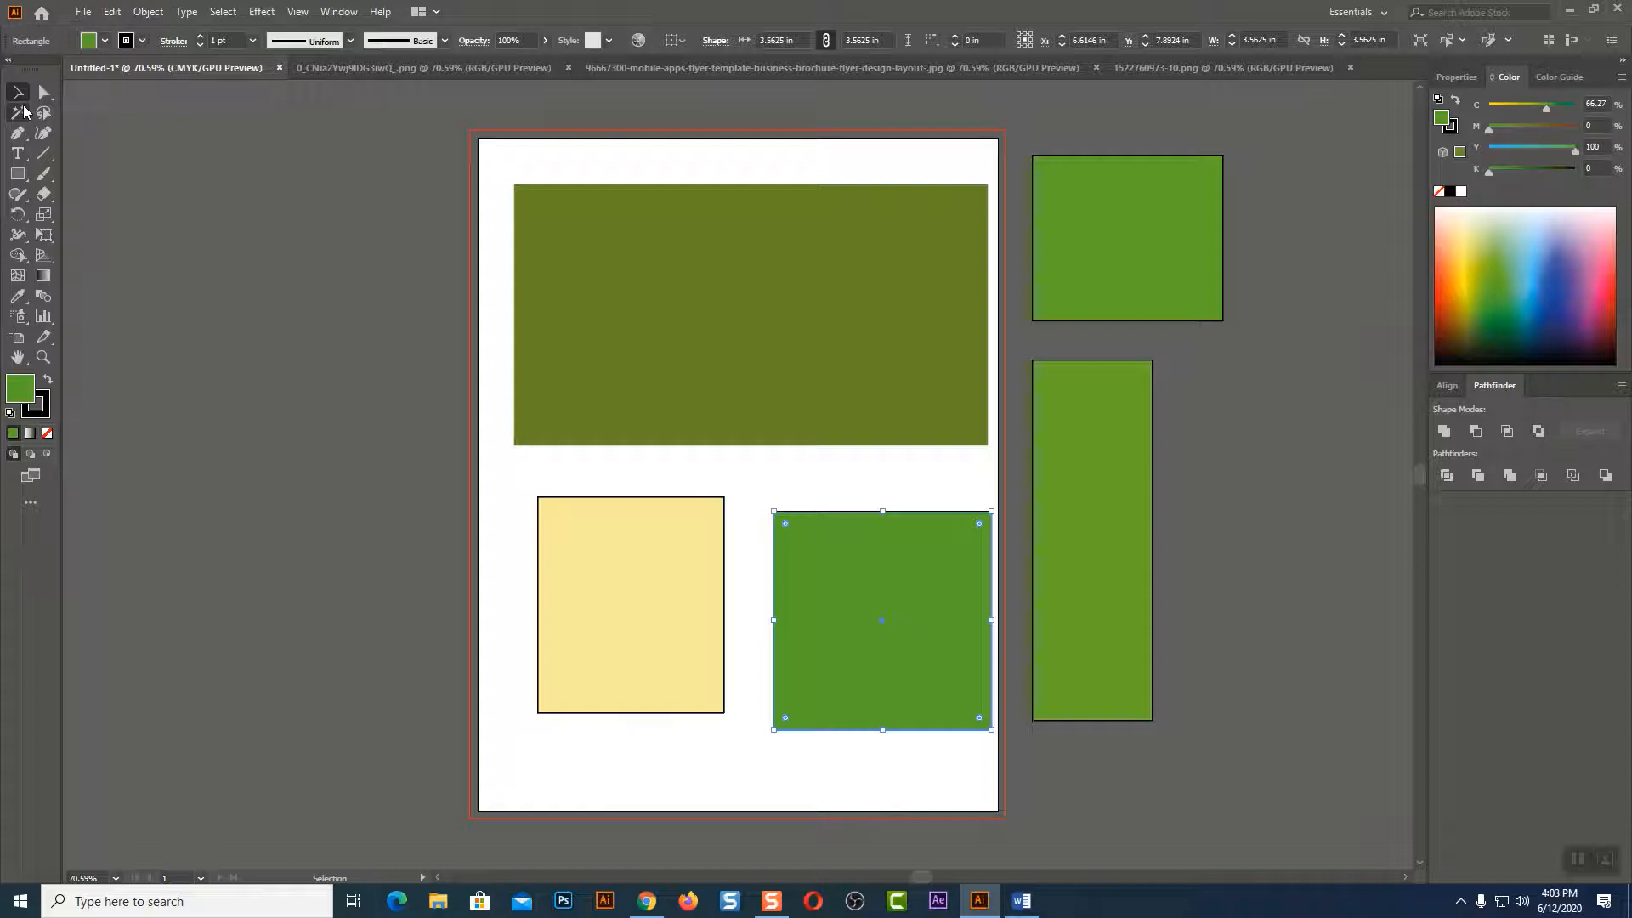
# Draw five green rectangles of different sizes to the left of the artboard.
pyautogui.click(17, 174)
pyautogui.moveTo(260, 174); pyautogui.dragTo(319, 265)
pyautogui.moveTo(254, 326)
pyautogui.mouseDown()
pyautogui.moveTo(306, 361)
pyautogui.moveTo(344, 438)
pyautogui.moveTo(358, 619)
pyautogui.mouseUp()
pyautogui.moveTo(174, 568); pyautogui.dragTo(290, 737)
pyautogui.moveTo(364, 218)
pyautogui.mouseDown()
pyautogui.moveTo(420, 270)
pyautogui.moveTo(420, 320)
pyautogui.mouseUp()
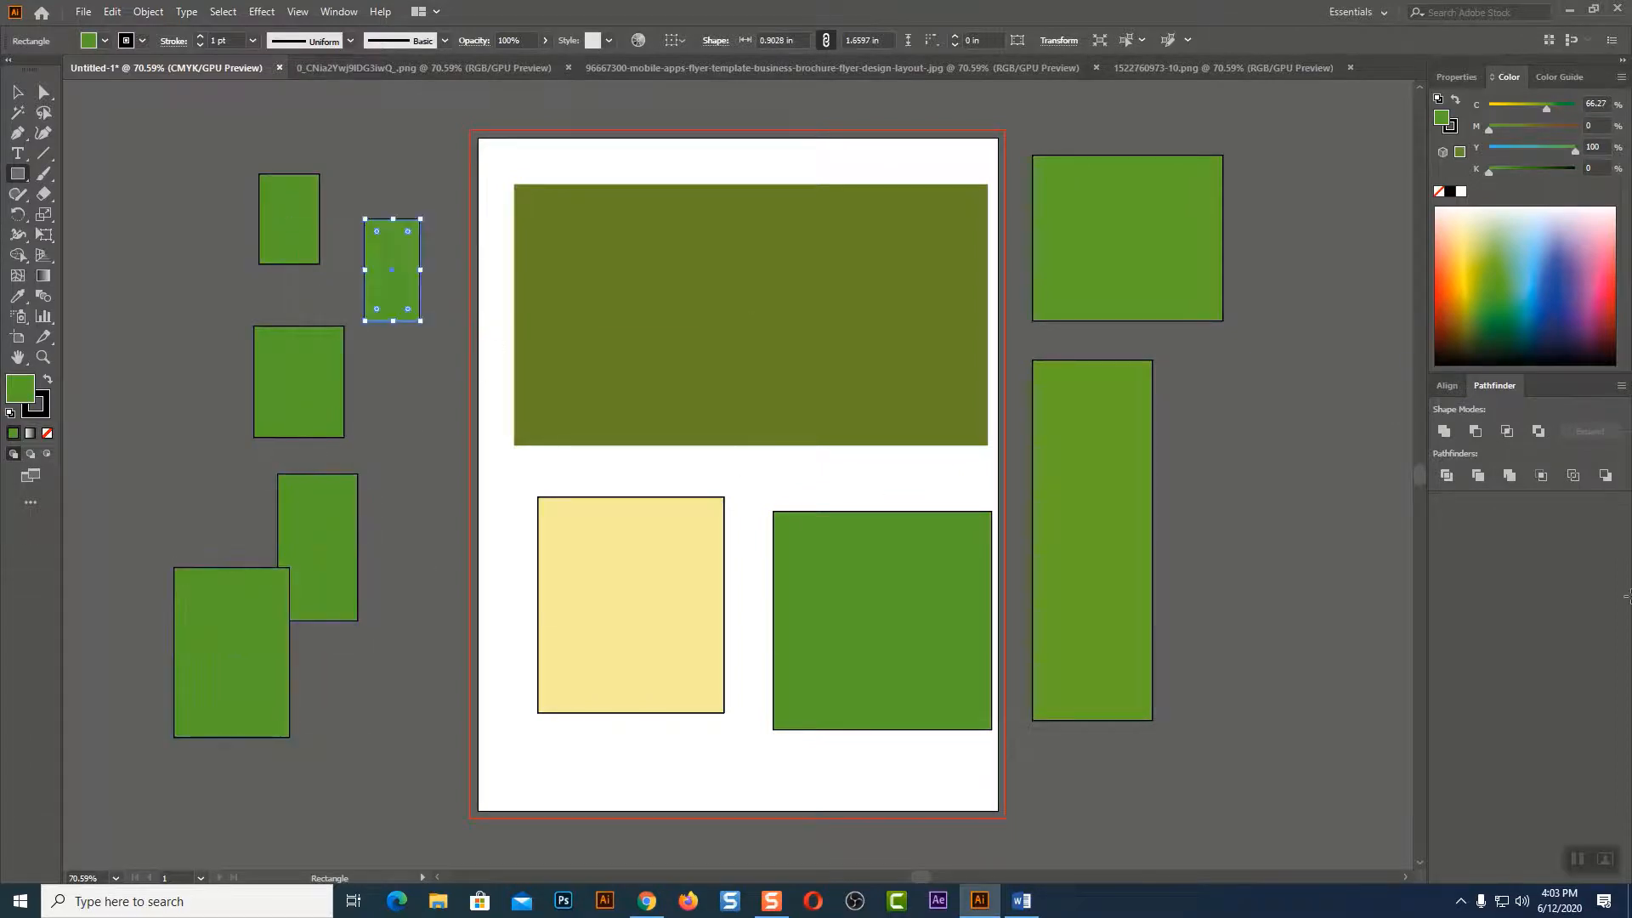
# Draw a rectangle about 1.1 × 2.63 in right of the artboard and a thin one about 5.99 × 0.125 in along its lower edge.
pyautogui.moveTo(1259, 438); pyautogui.dragTo(1326, 599)
pyautogui.moveTo(632, 810); pyautogui.dragTo(998, 817)
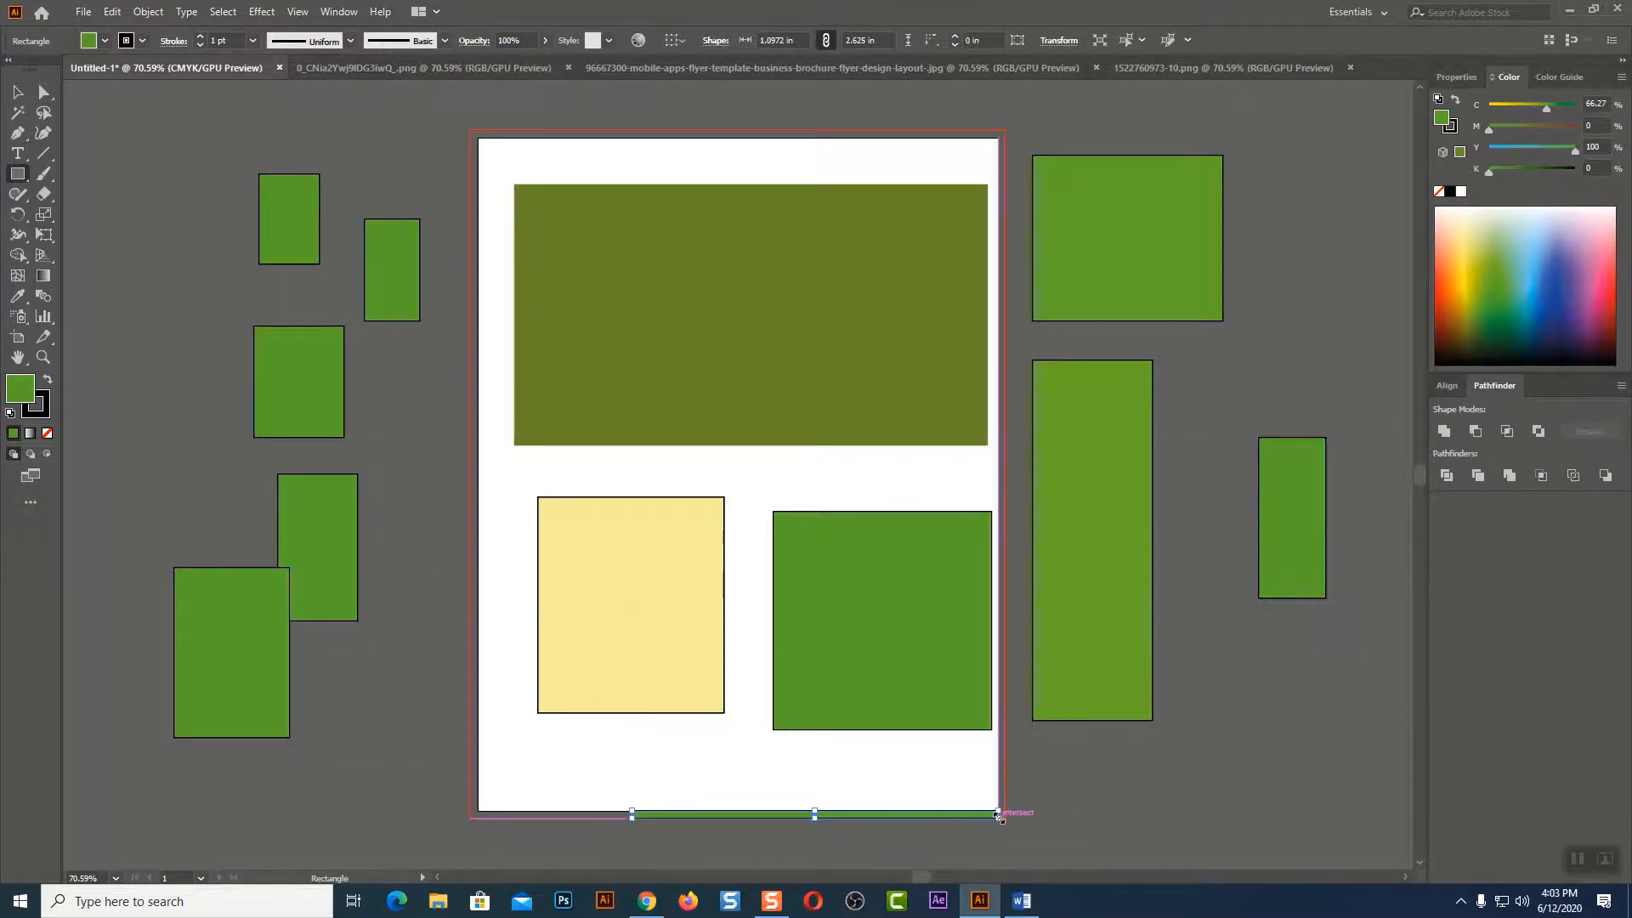
pyautogui.click(17, 92)
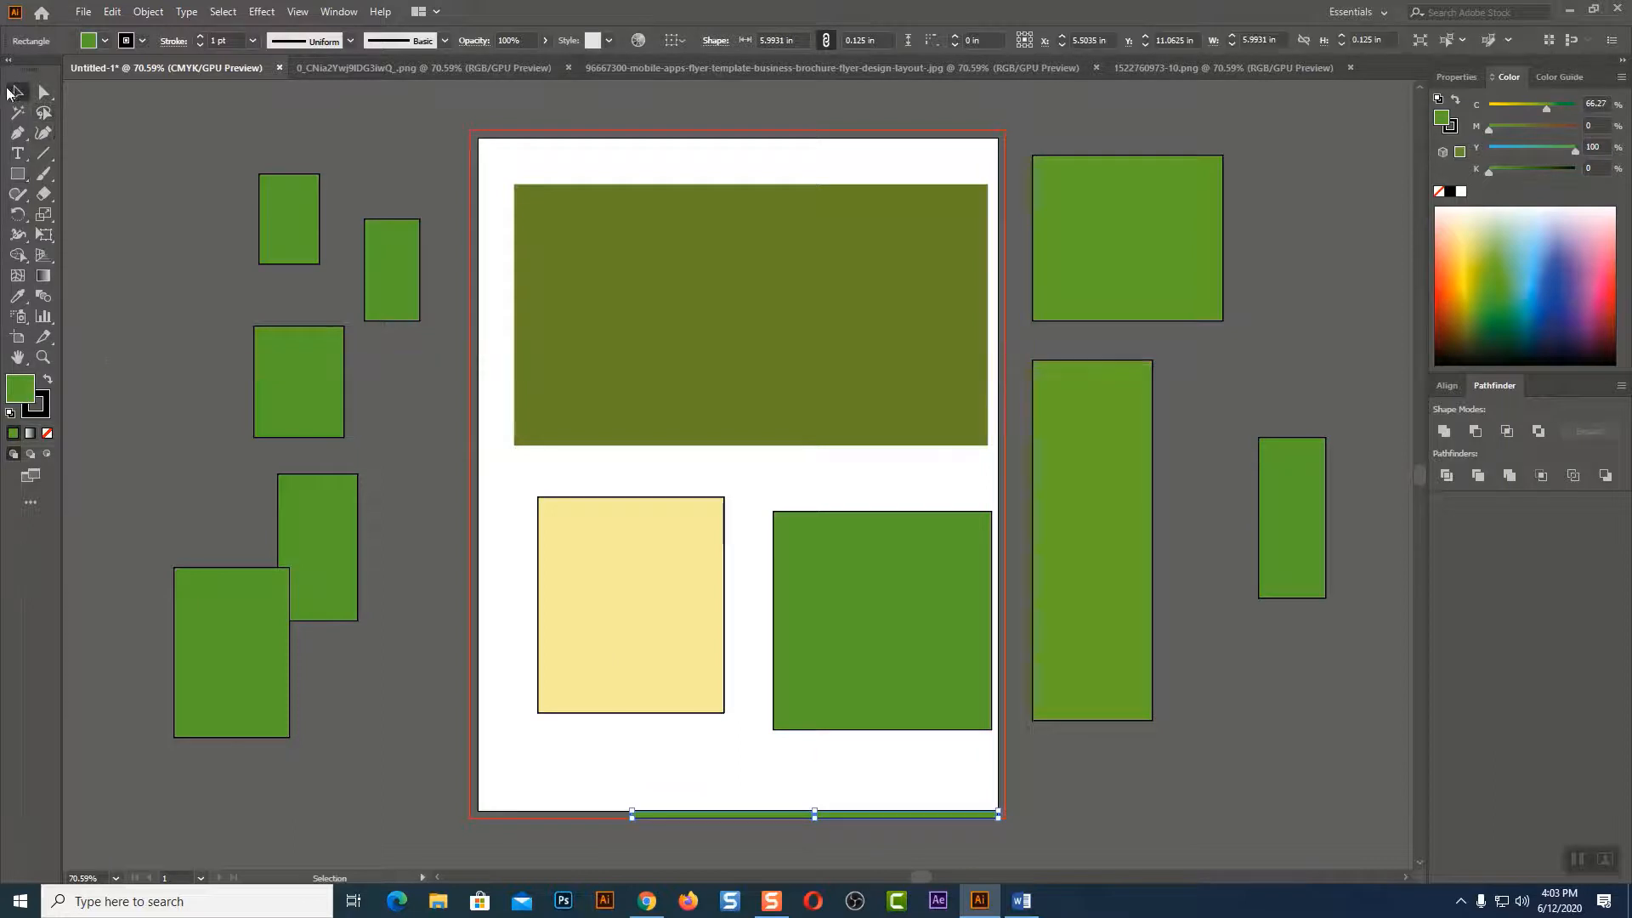
pyautogui.click(272, 109)
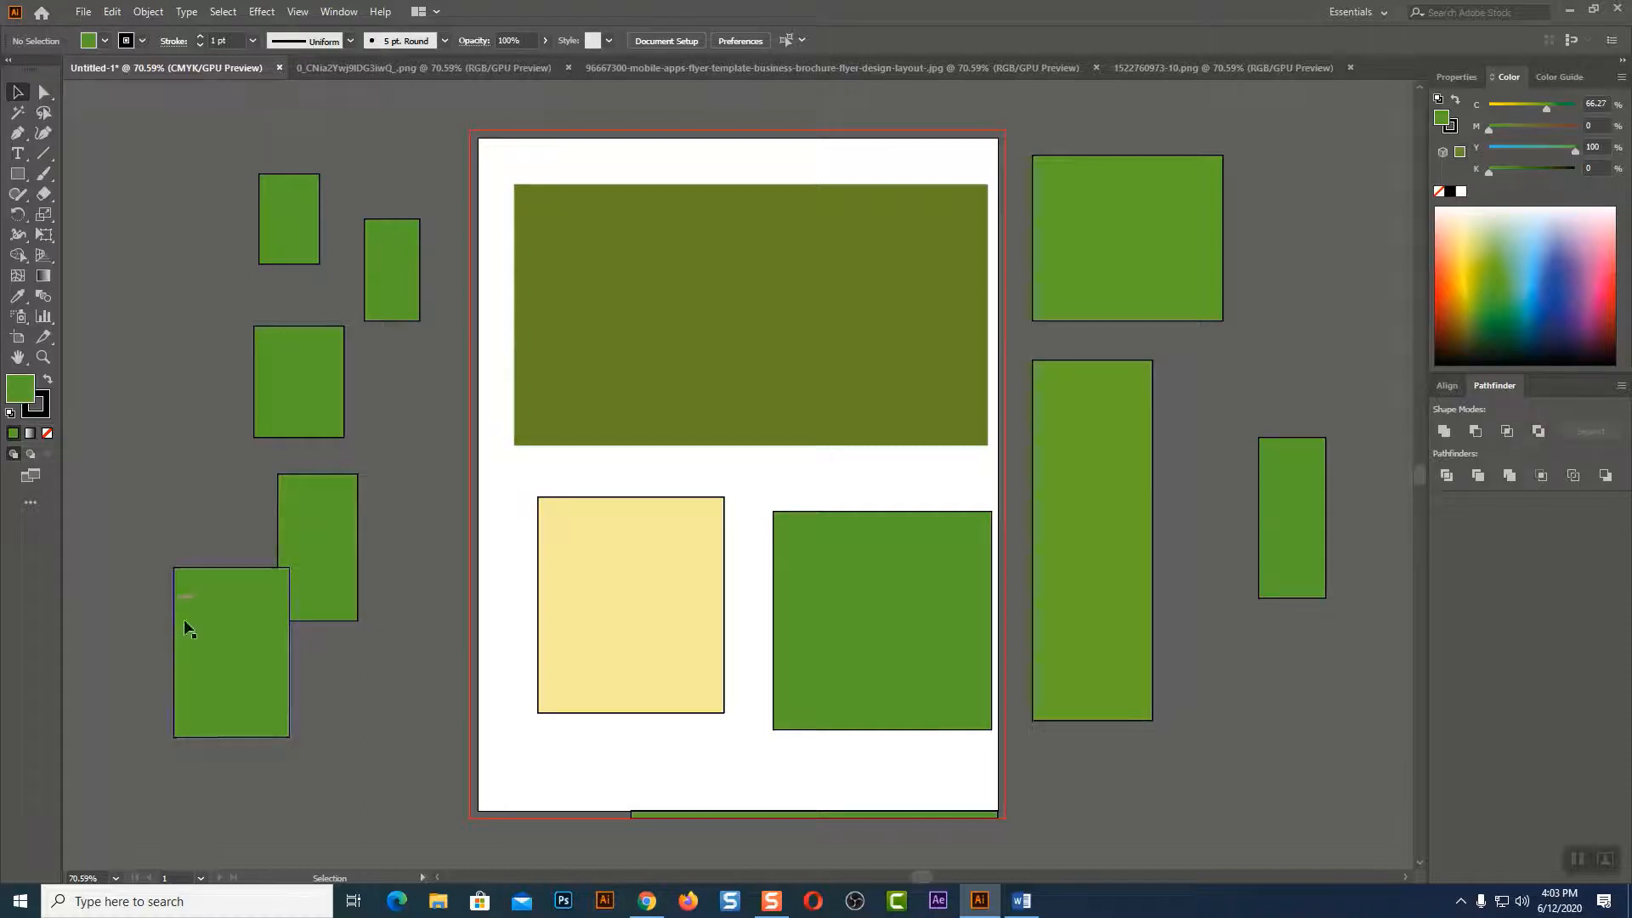
# Move the largest rectangle left of the artboard clear of its overlapping neighbor, and fill that neighbor with pale yellow.
pyautogui.moveTo(184, 621); pyautogui.dragTo(130, 475)
pyautogui.click(327, 545)
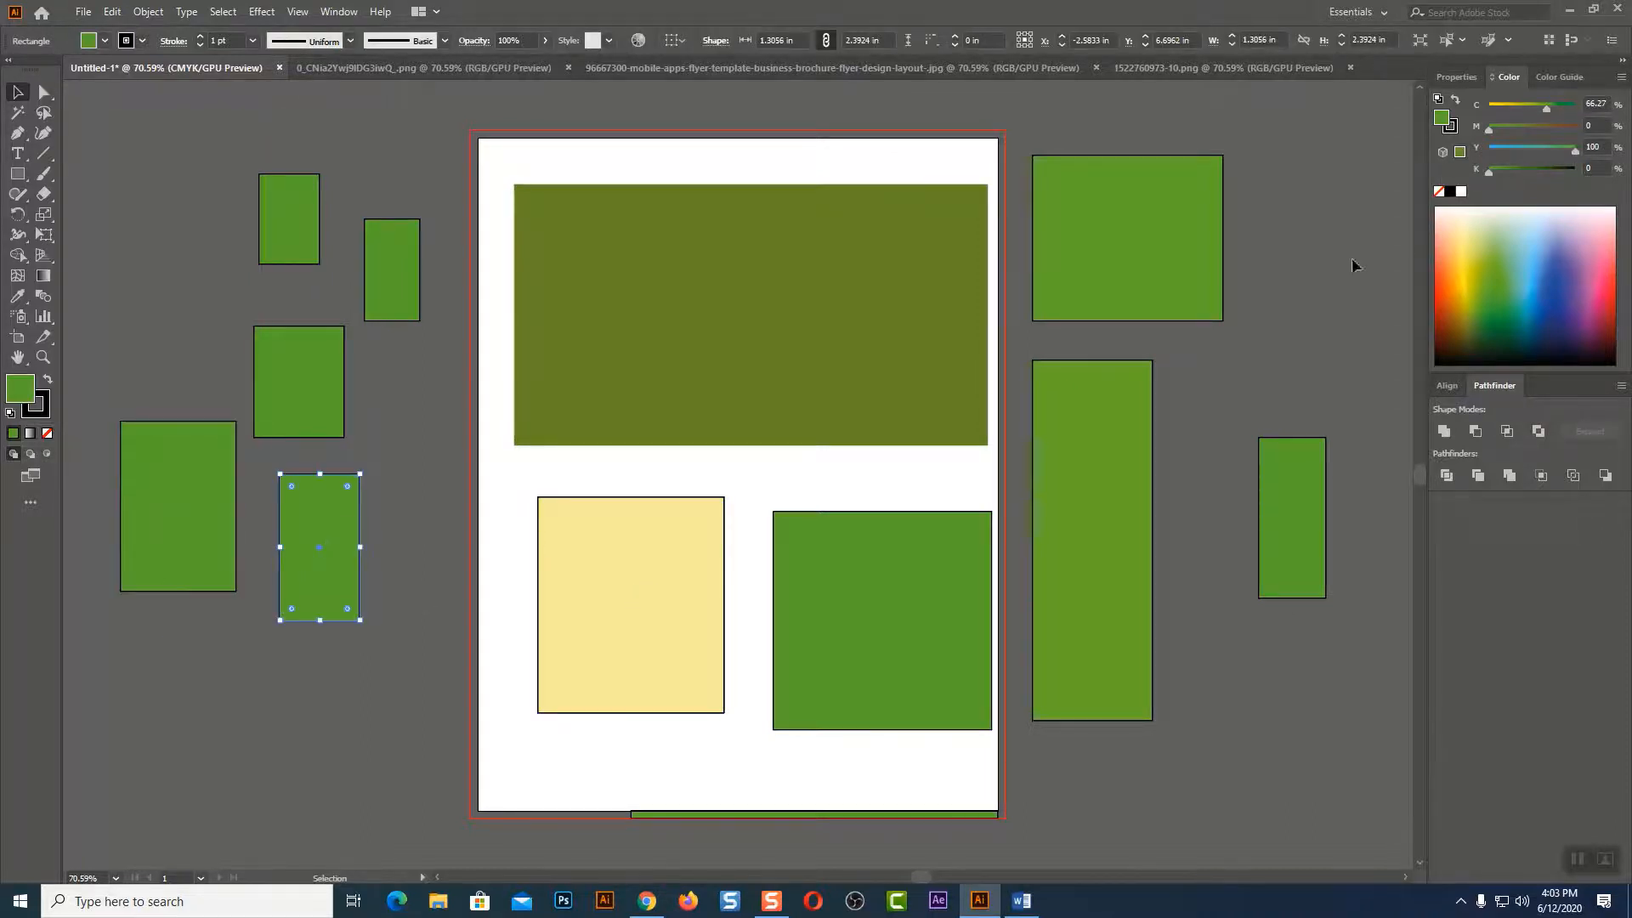
pyautogui.click(1469, 221)
# Fill the green square on the artboard with a light periwinkle blue from the color spectrum.
pyautogui.click(928, 557)
pyautogui.click(1518, 256)
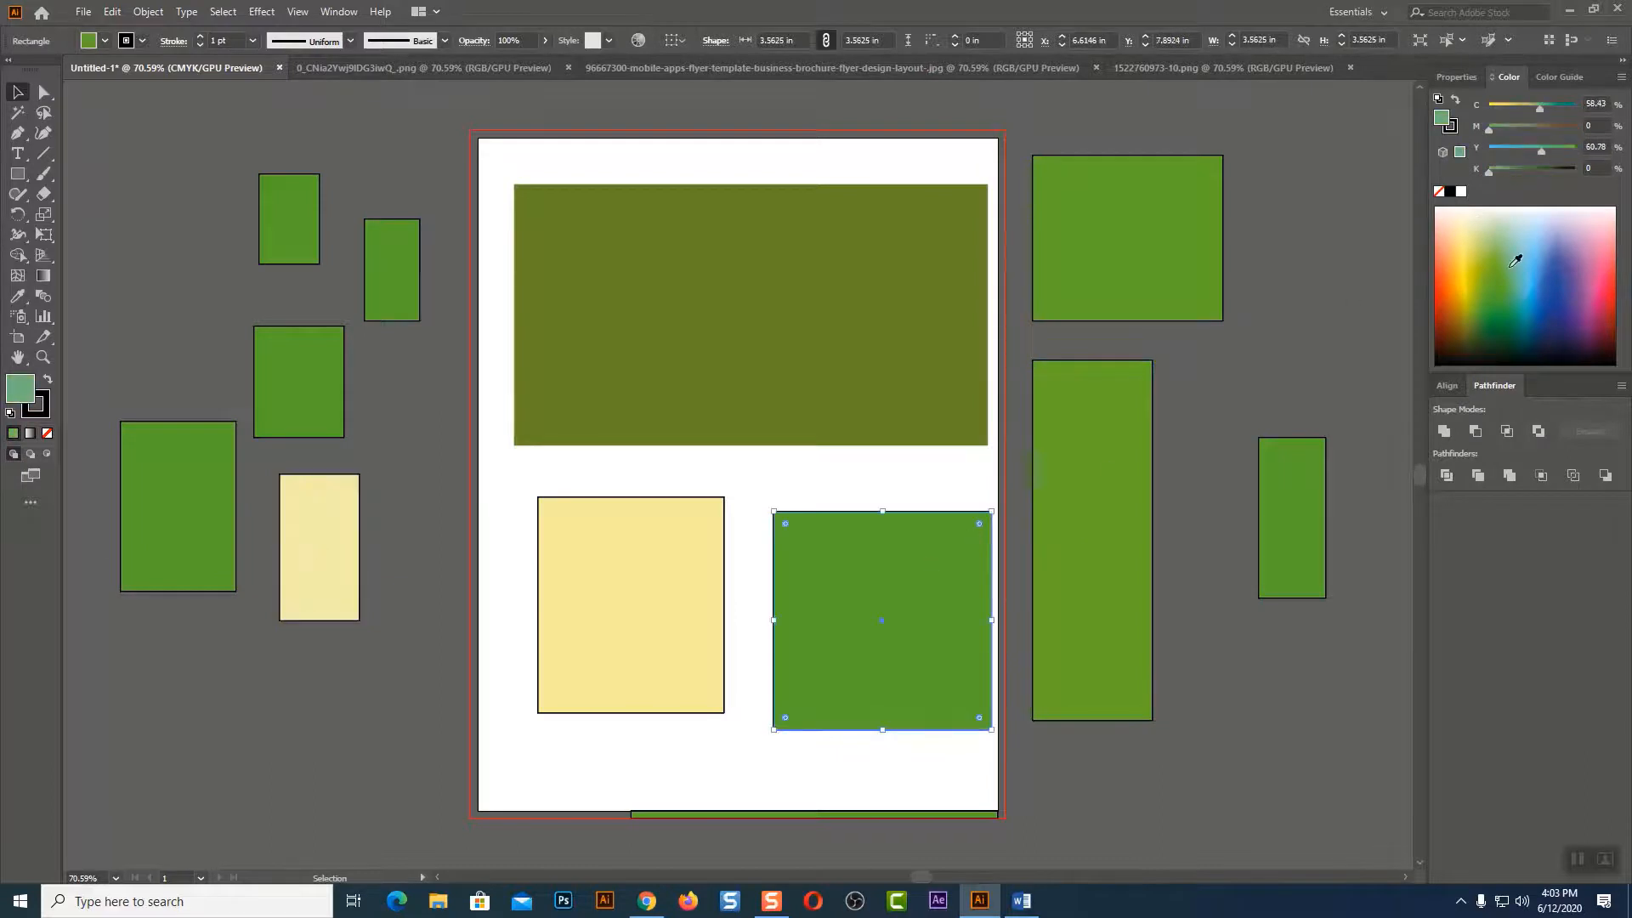
pyautogui.click(1556, 234)
# Fill the large olive rectangle with black and the tall rectangle right of the artboard with dark navy.
pyautogui.moveTo(926, 277); pyautogui.dragTo(930, 283)
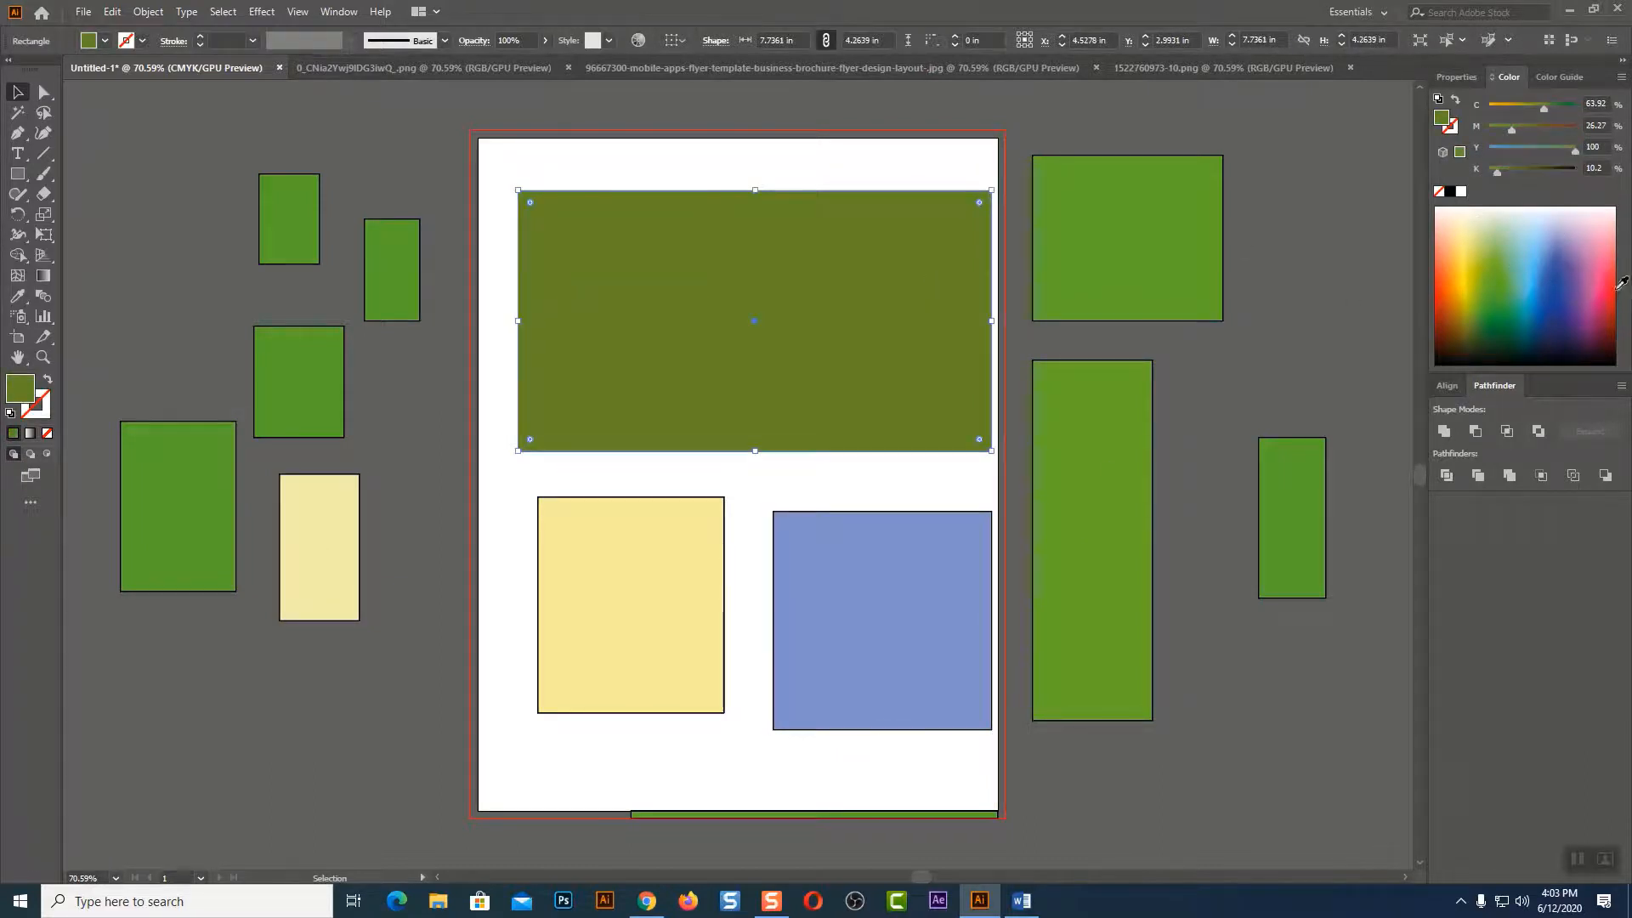
pyautogui.click(1598, 361)
pyautogui.click(1132, 544)
pyautogui.click(1548, 335)
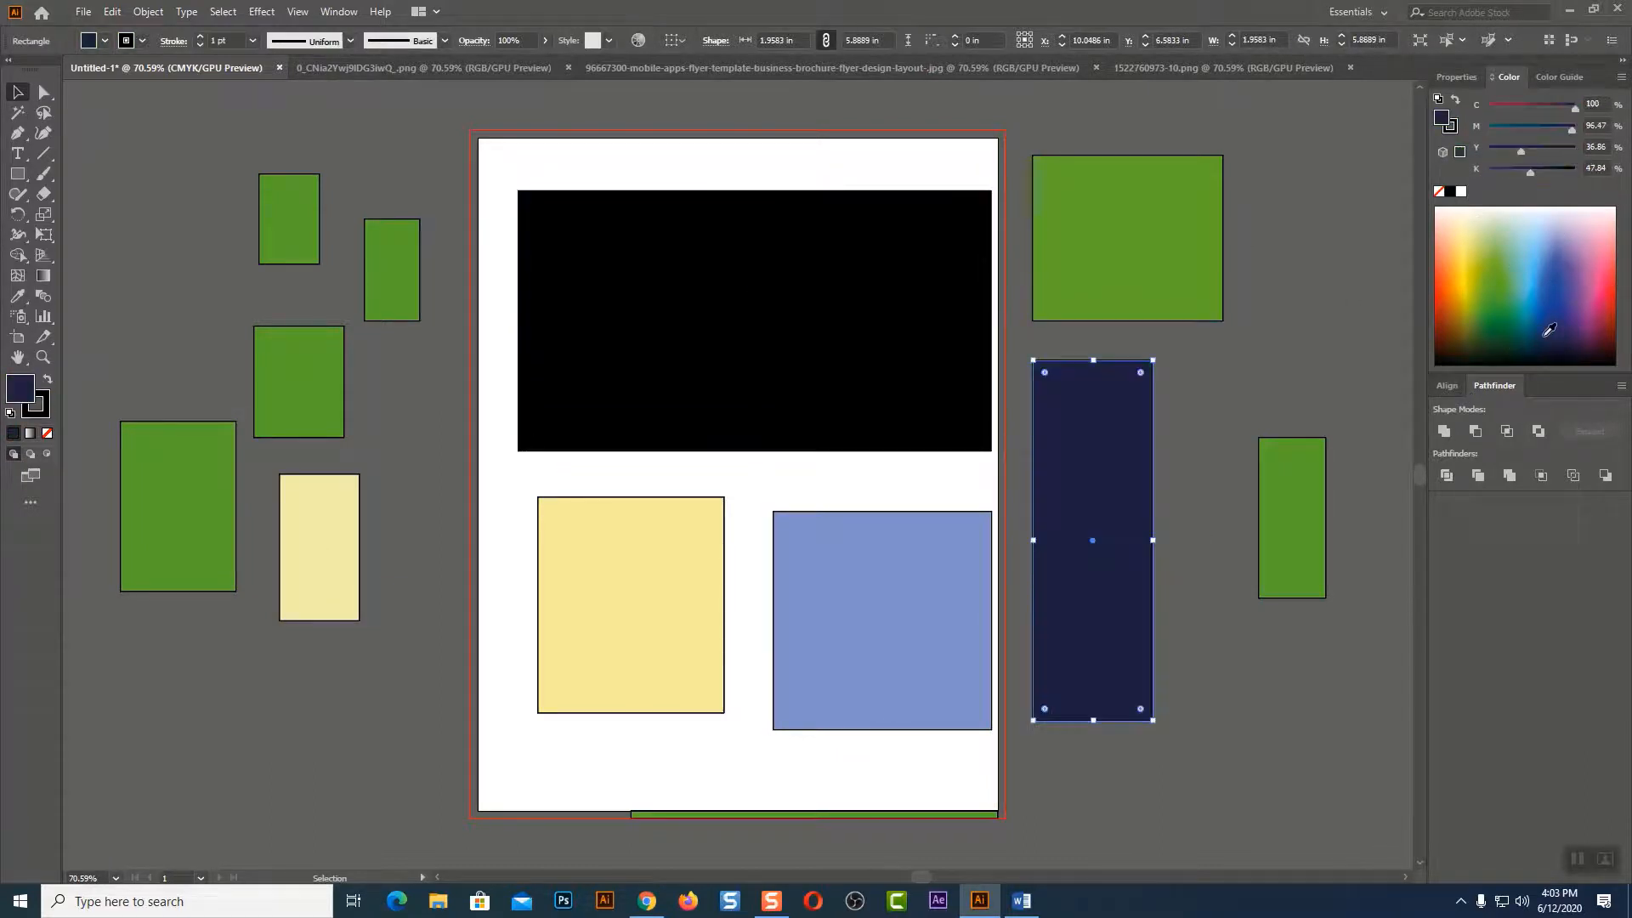
pyautogui.click(416, 158)
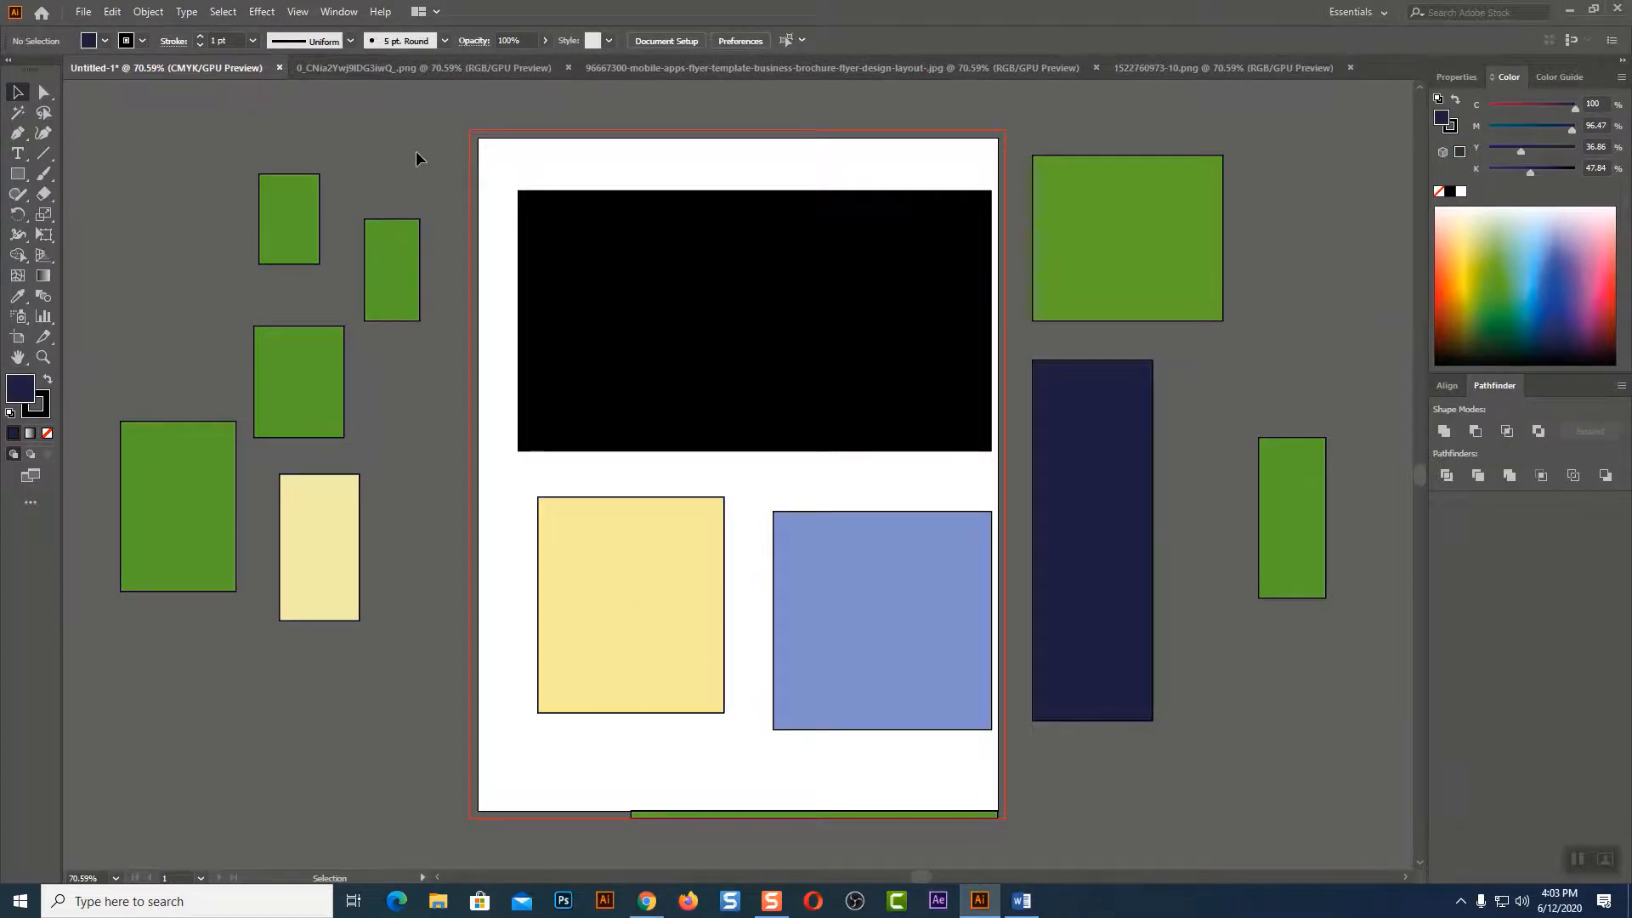
# Select the green rectangles around the artboard one at a time to examine their fill colors.
pyautogui.click(1175, 247)
pyautogui.click(1333, 317)
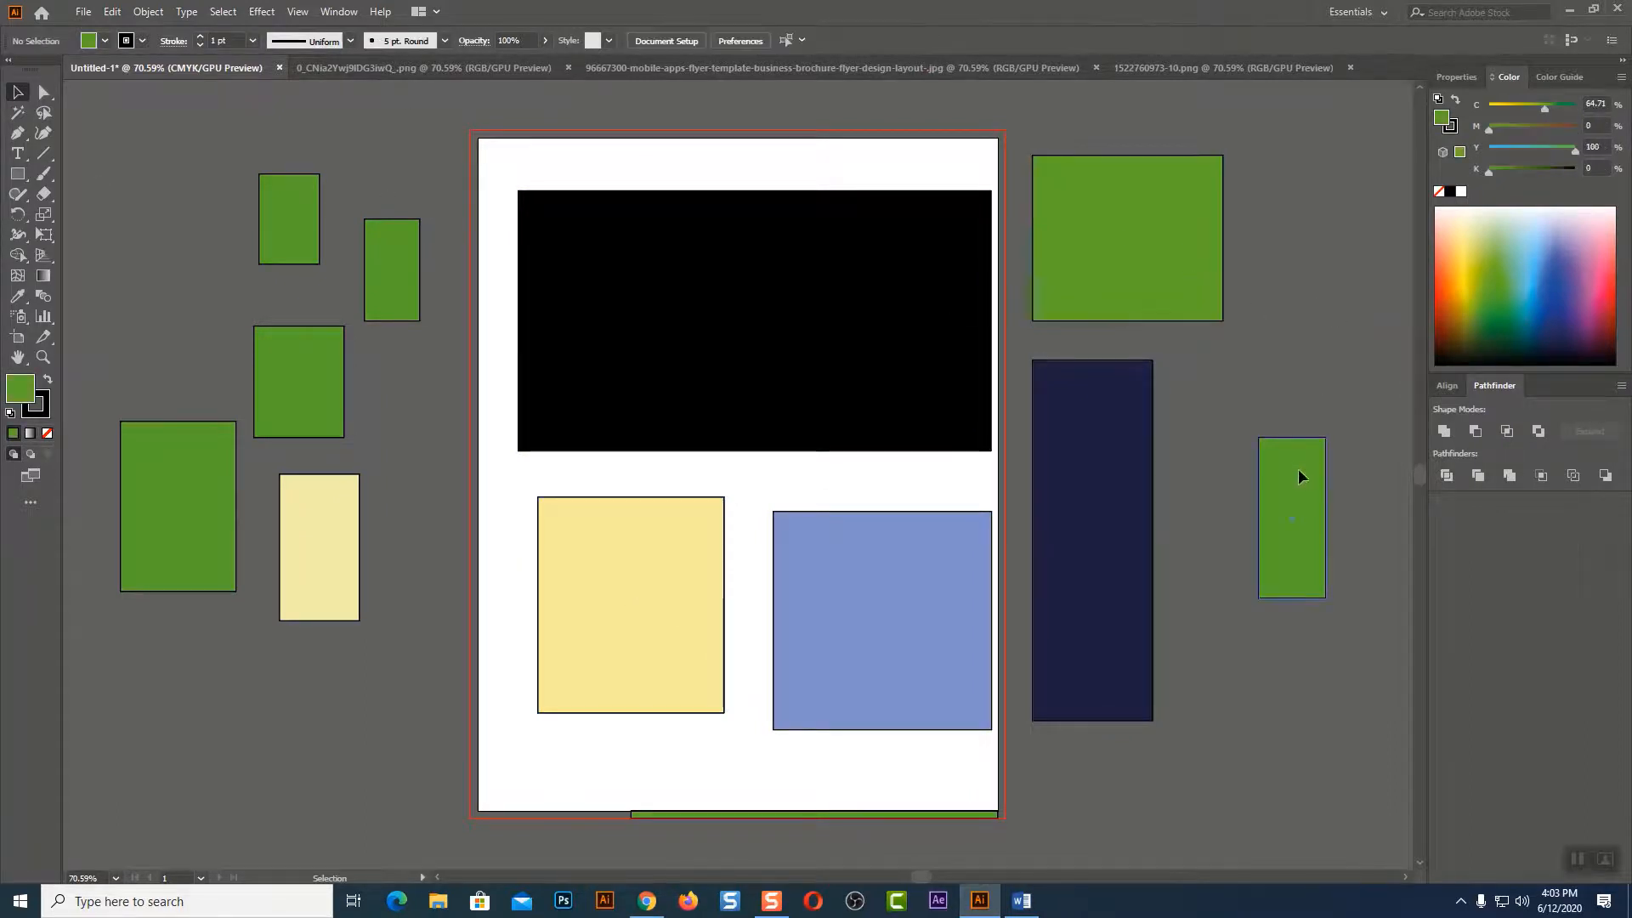
pyautogui.click(1300, 474)
pyautogui.click(1307, 325)
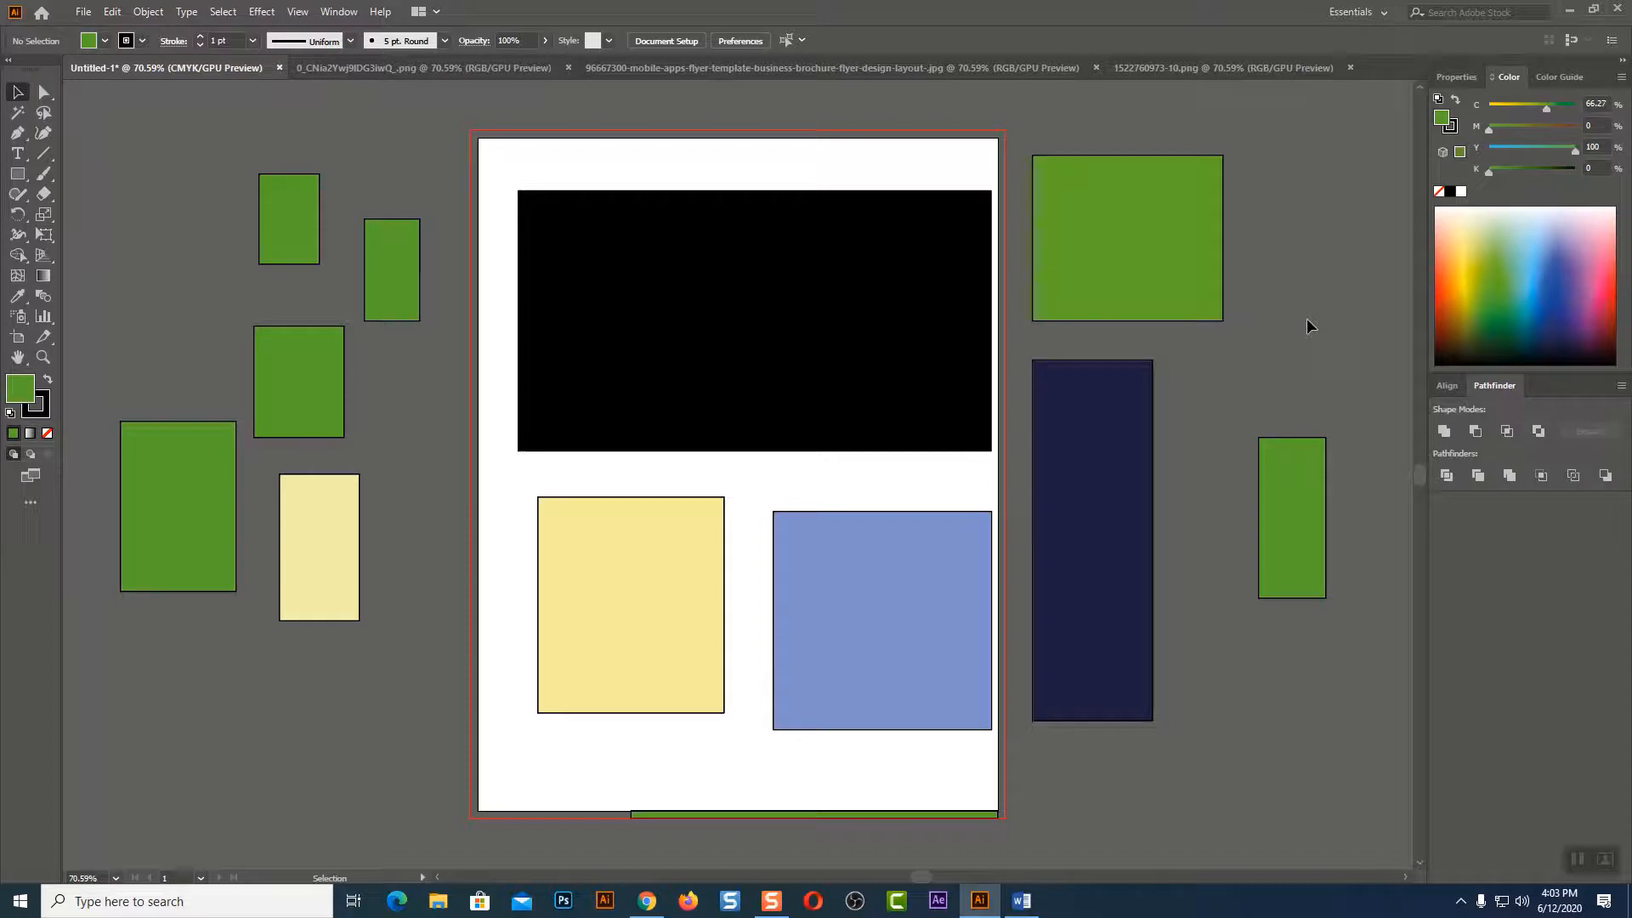
pyautogui.click(215, 435)
pyautogui.click(314, 392)
pyautogui.click(386, 294)
pyautogui.click(311, 251)
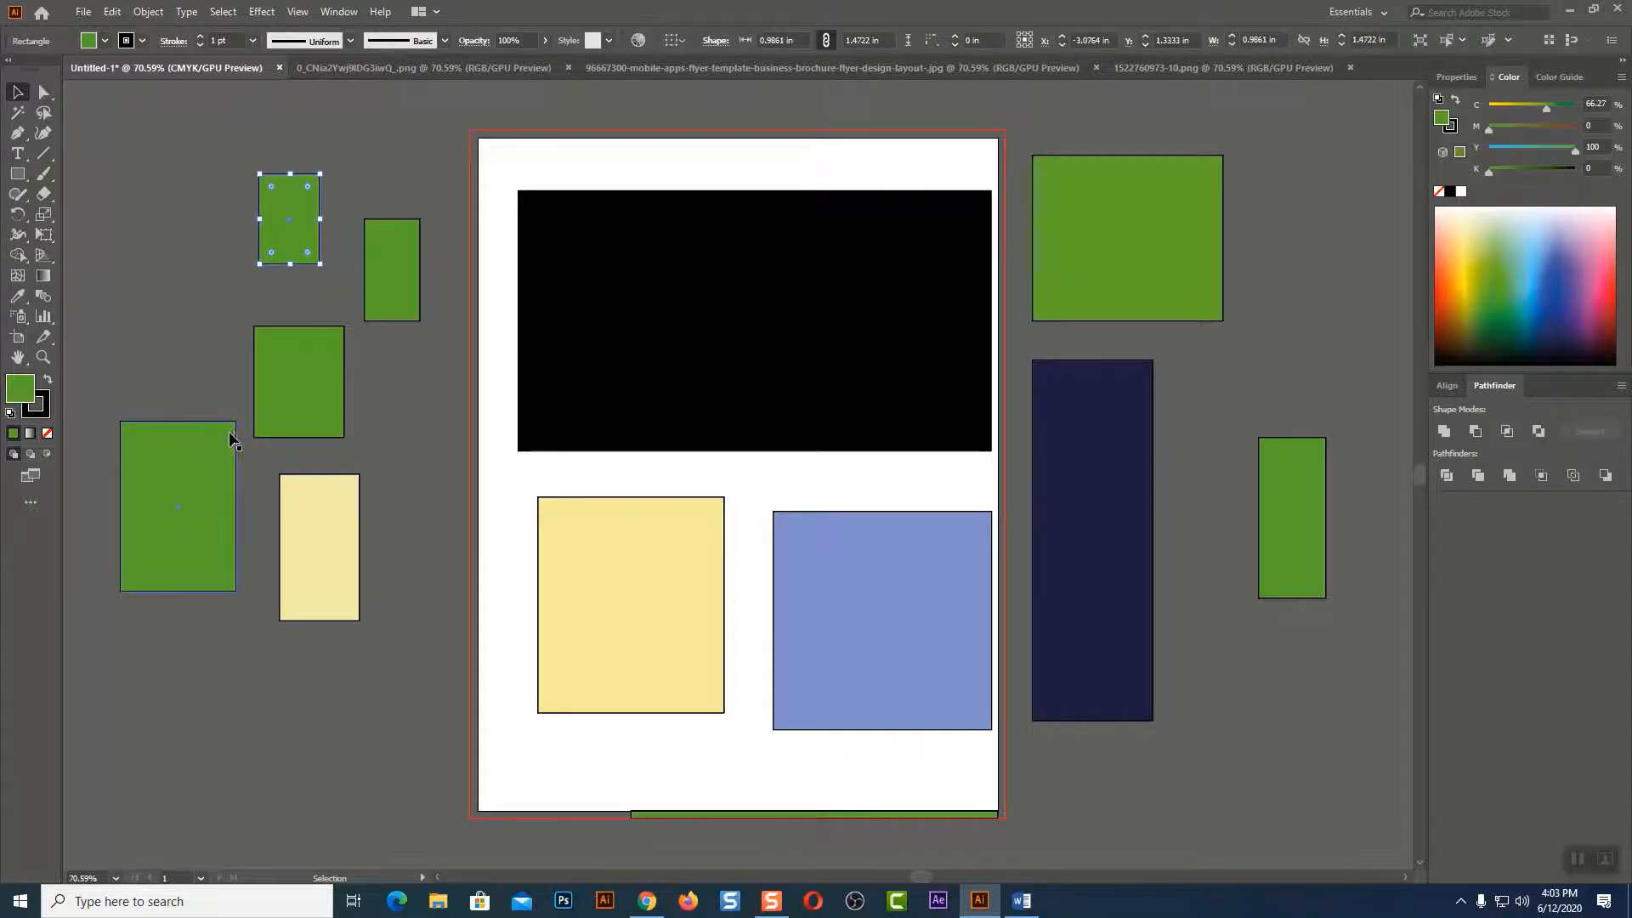
# Select the six green rectangles beside the artboard together by adding them one at a time, and clear the selection.
pyautogui.click(227, 437)
pyautogui.keyDown('shift'); pyautogui.click(314, 369); pyautogui.keyUp('shift')
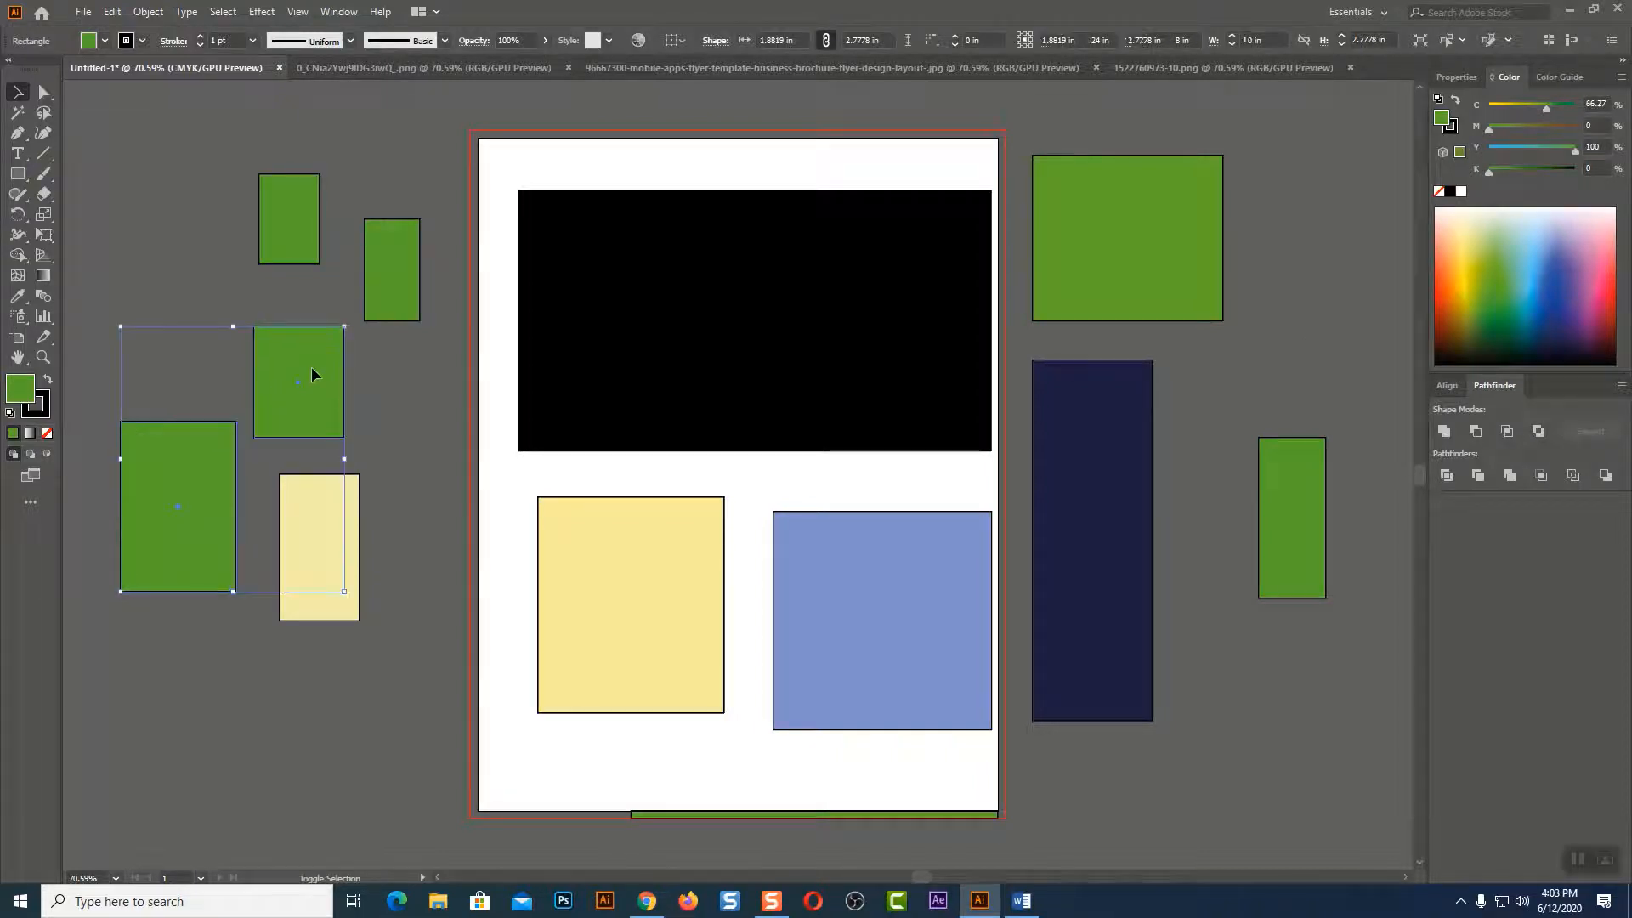
pyautogui.keyDown('shift'); pyautogui.click(387, 263); pyautogui.keyUp('shift')
pyautogui.keyDown('shift'); pyautogui.click(308, 225); pyautogui.keyUp('shift')
pyautogui.keyDown('shift'); pyautogui.click(1161, 227); pyautogui.keyUp('shift')
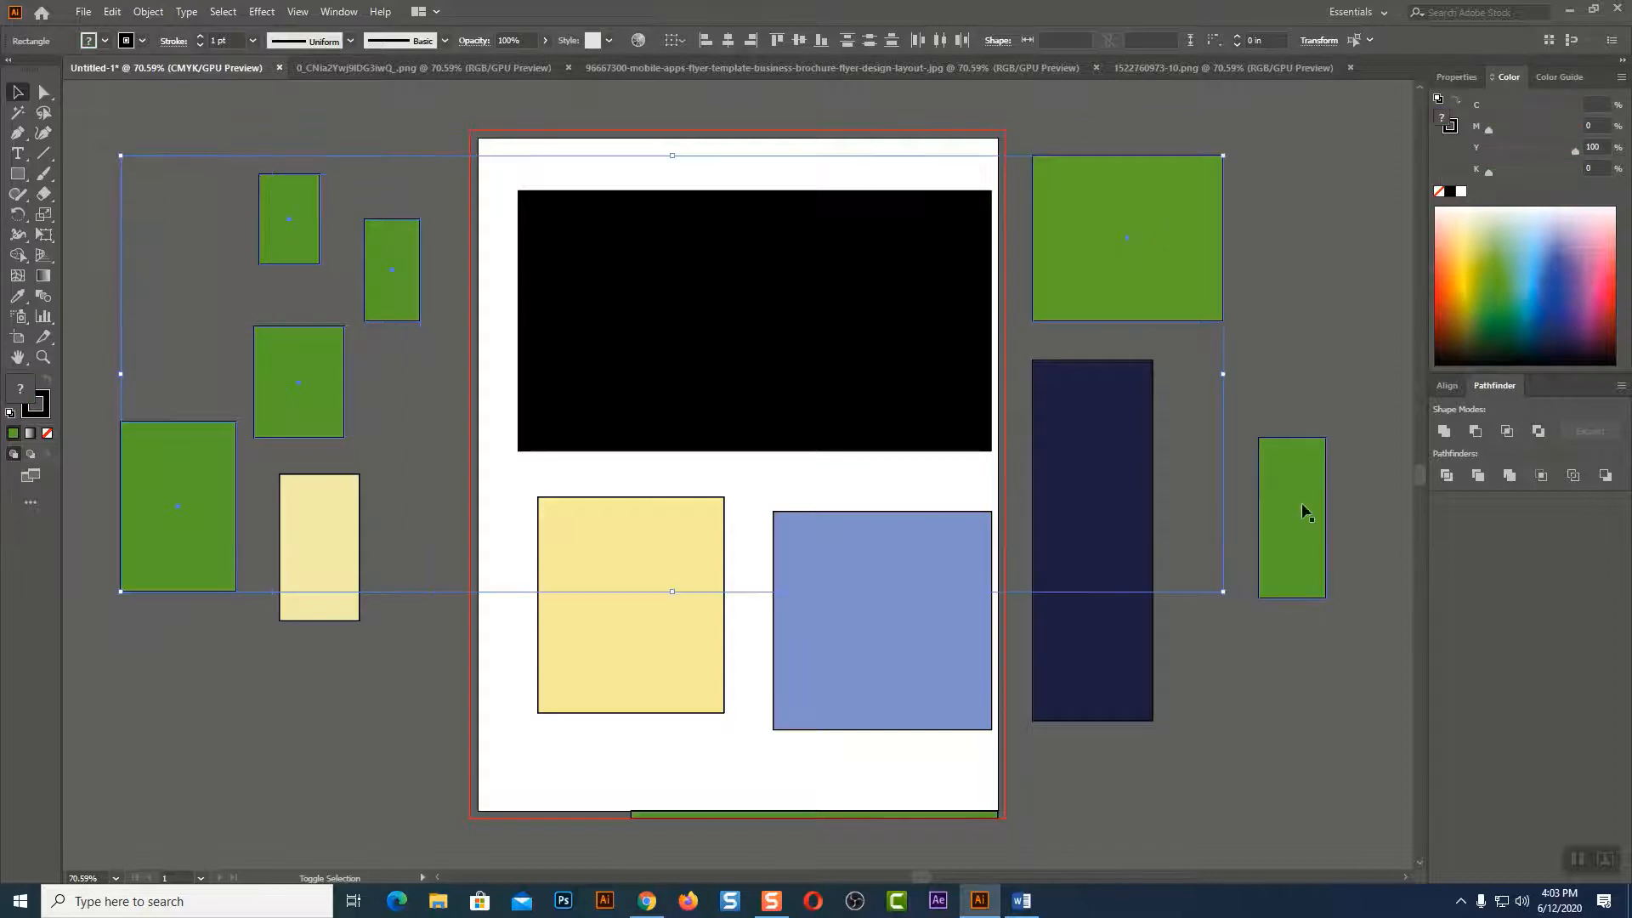
pyautogui.keyDown('shift'); pyautogui.click(1304, 506); pyautogui.keyUp('shift')
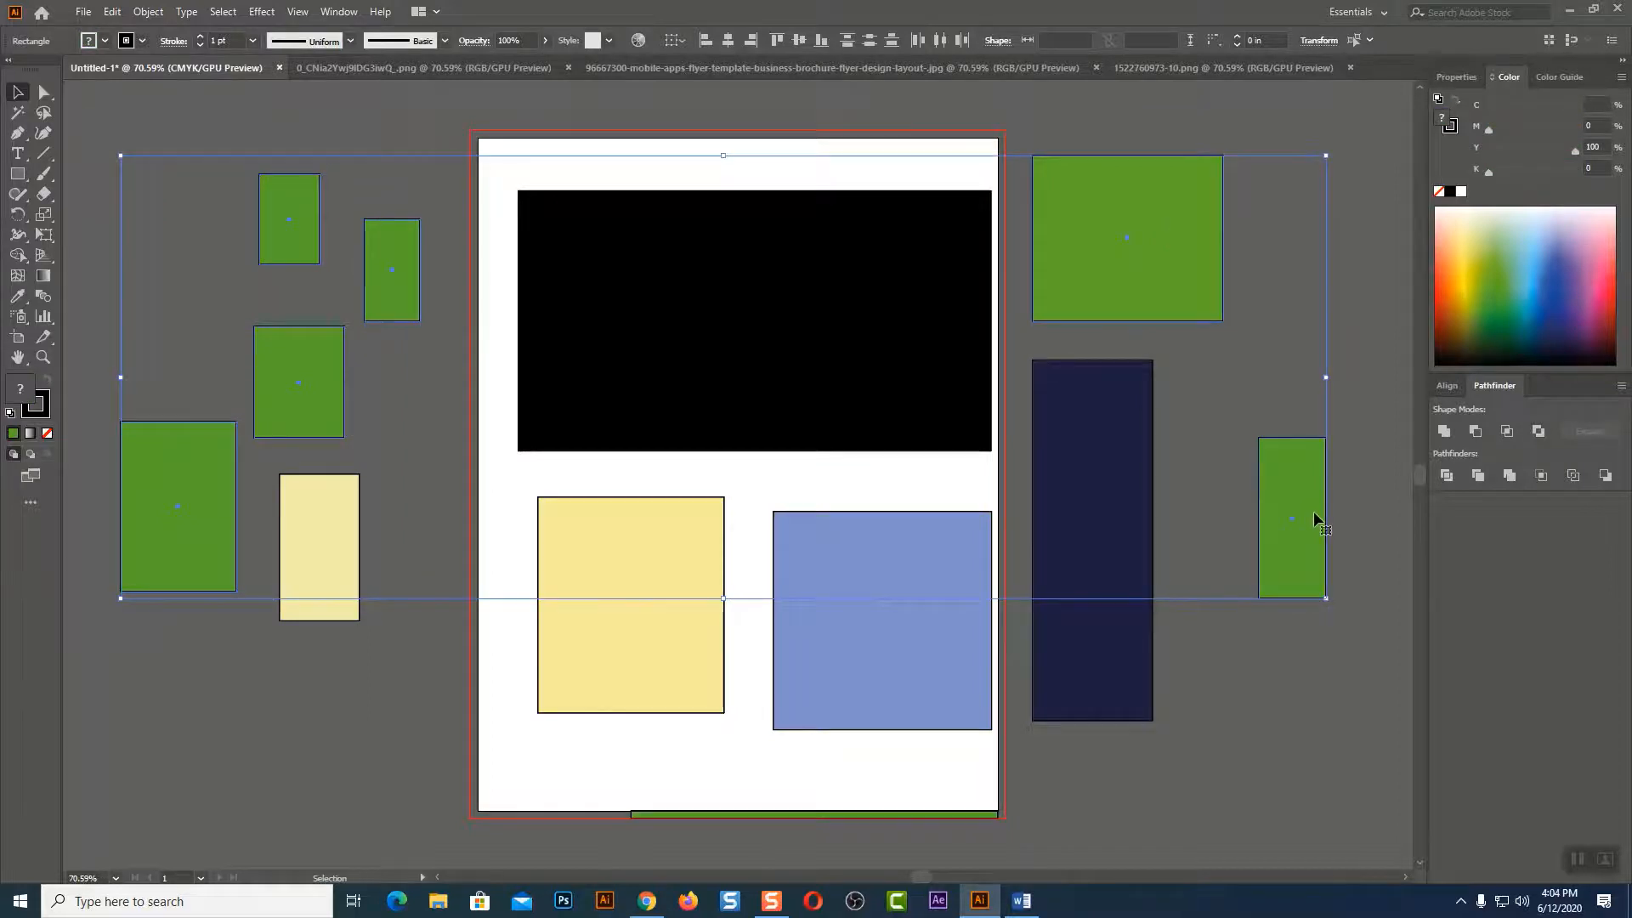
pyautogui.click(1243, 719)
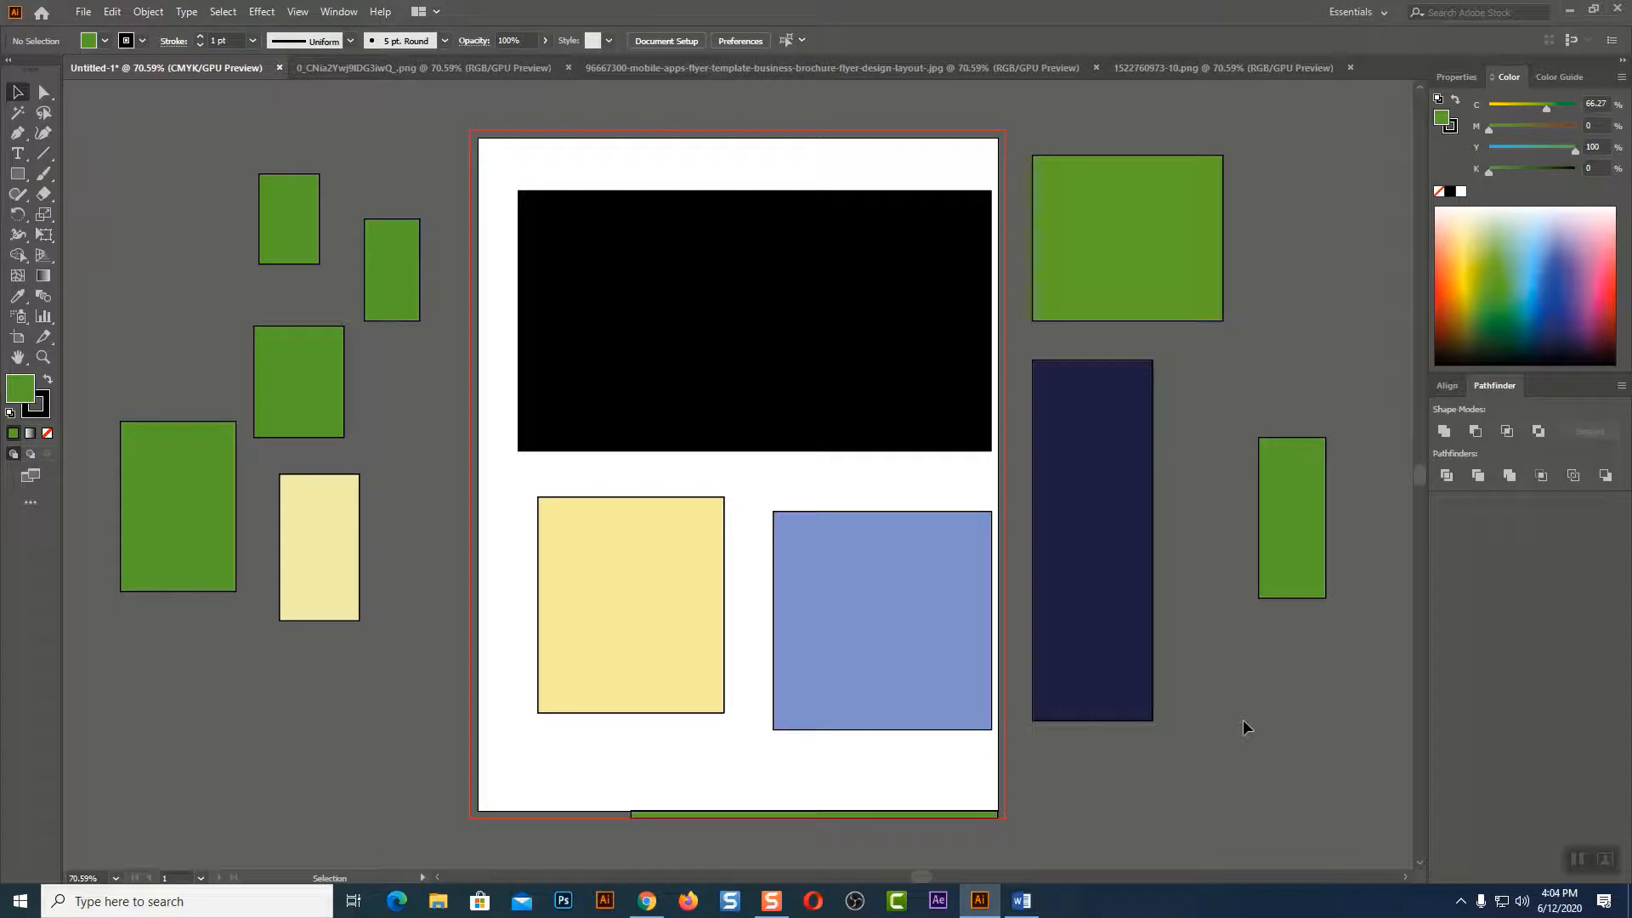
# Select all green rectangles at once with the Magic Wand and change their fill to red AF2F2F.
pyautogui.click(14, 116)
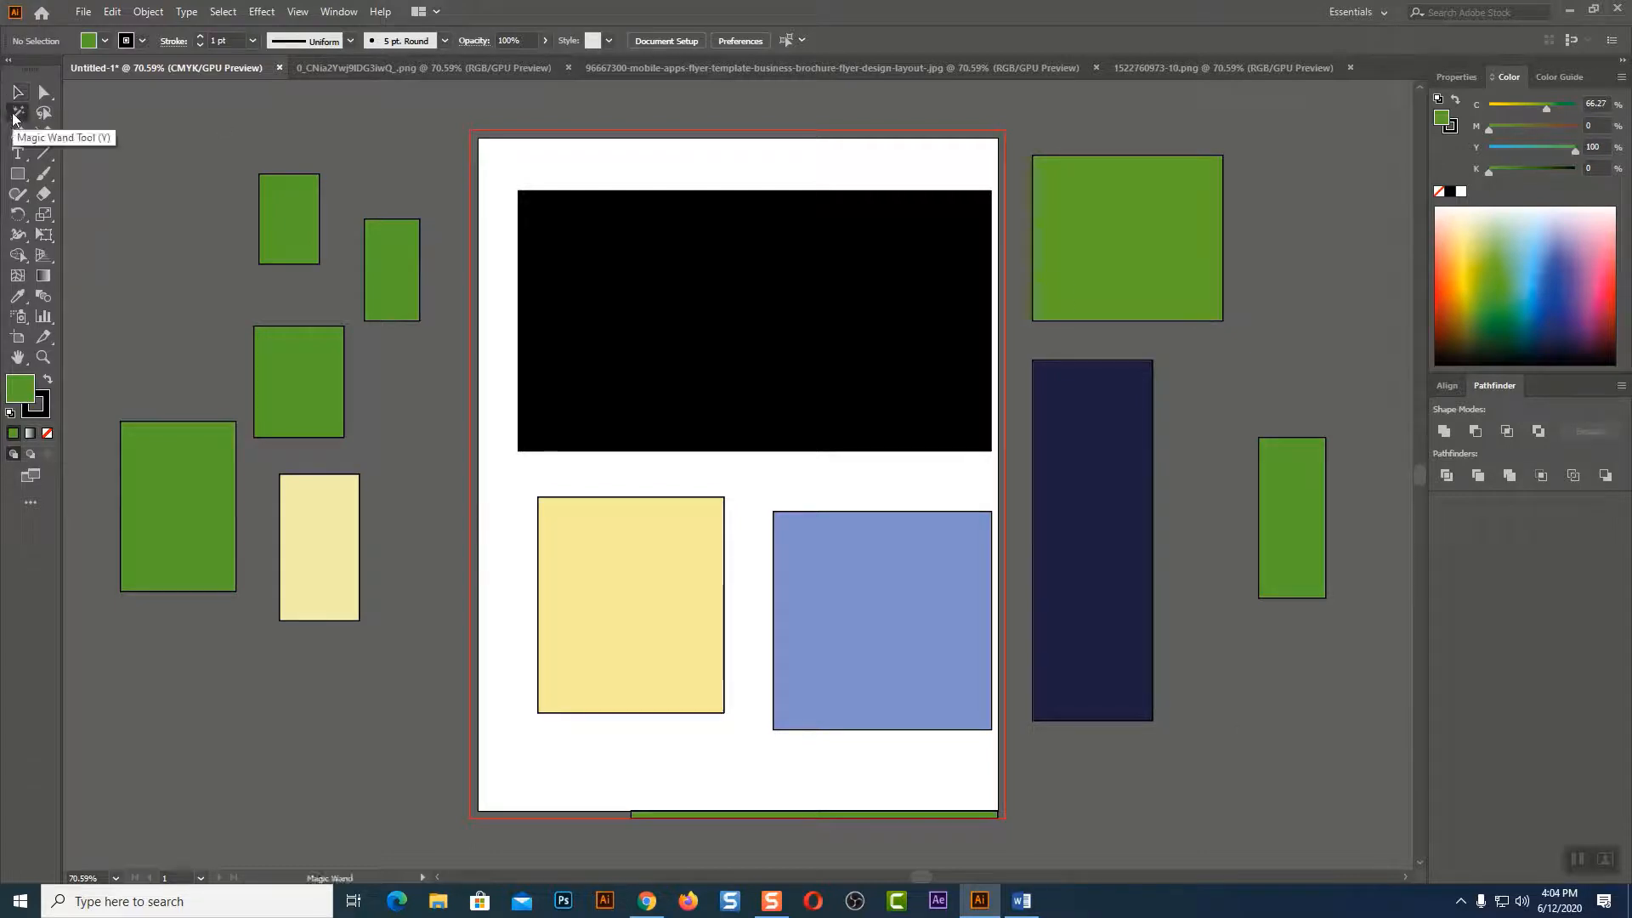
pyautogui.click(290, 200)
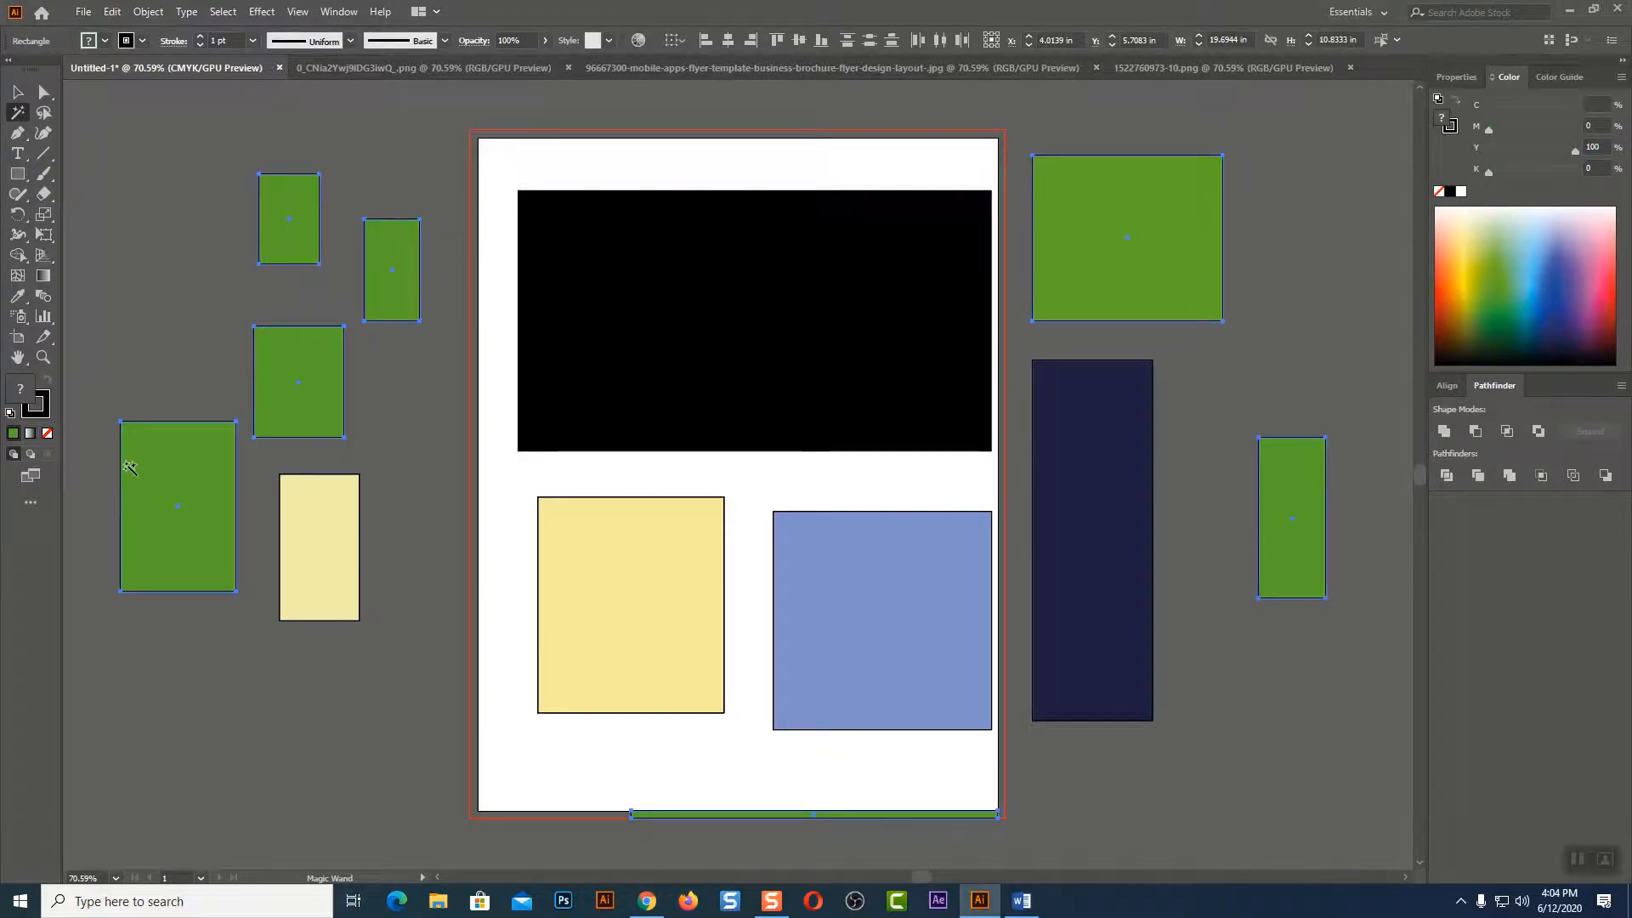
pyautogui.doubleClick(30, 392)
pyautogui.click(795, 225)
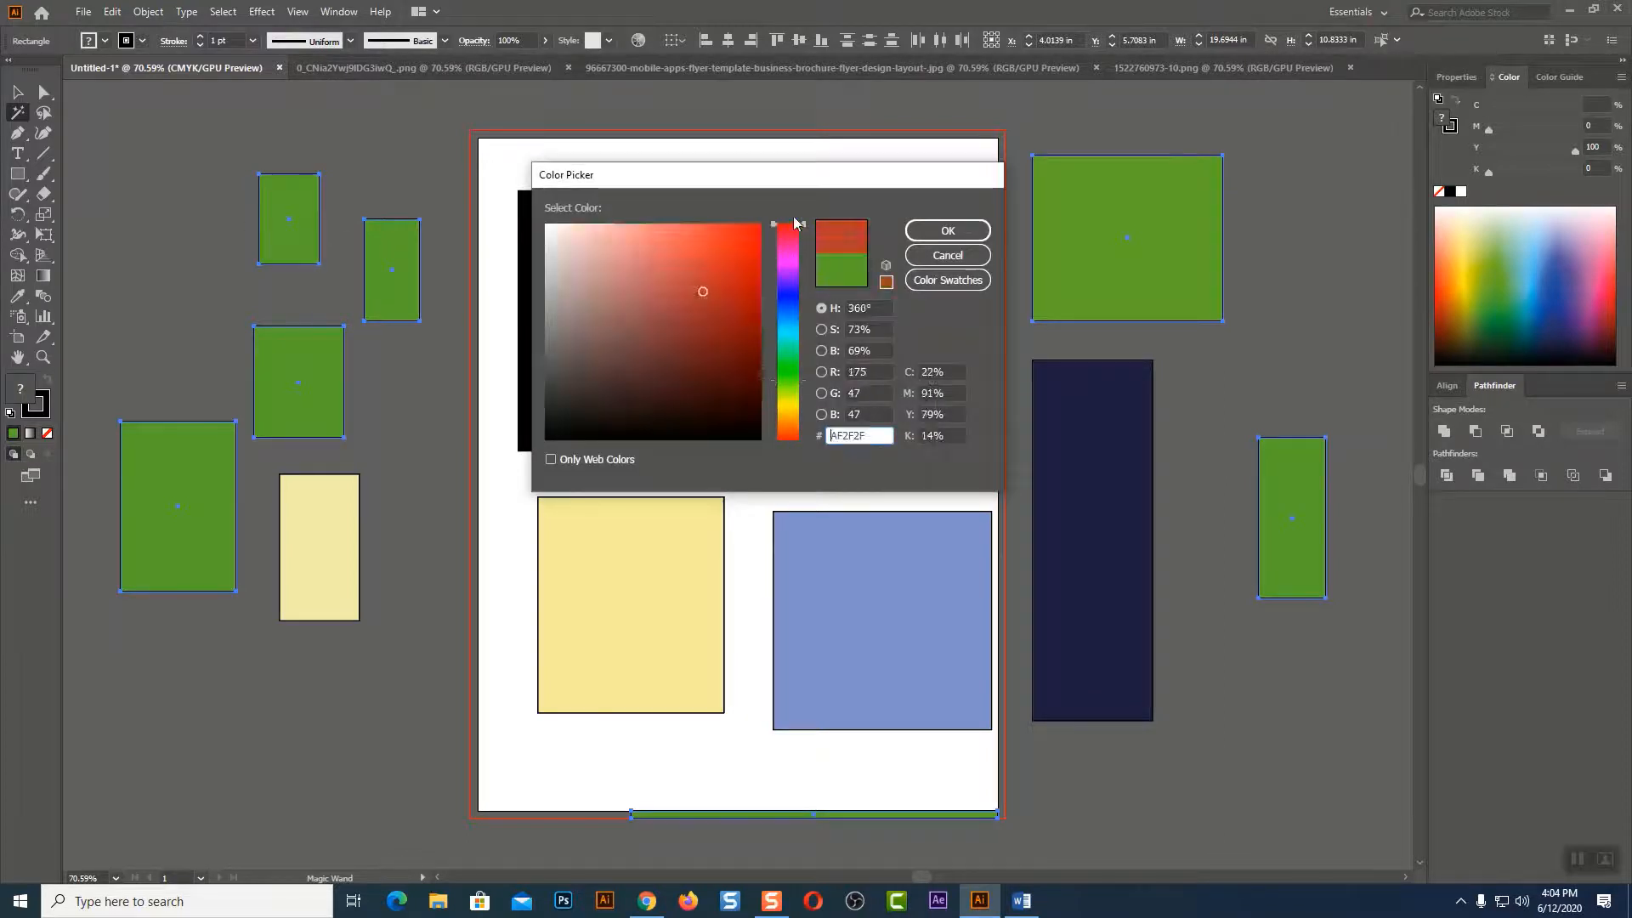
pyautogui.click(947, 230)
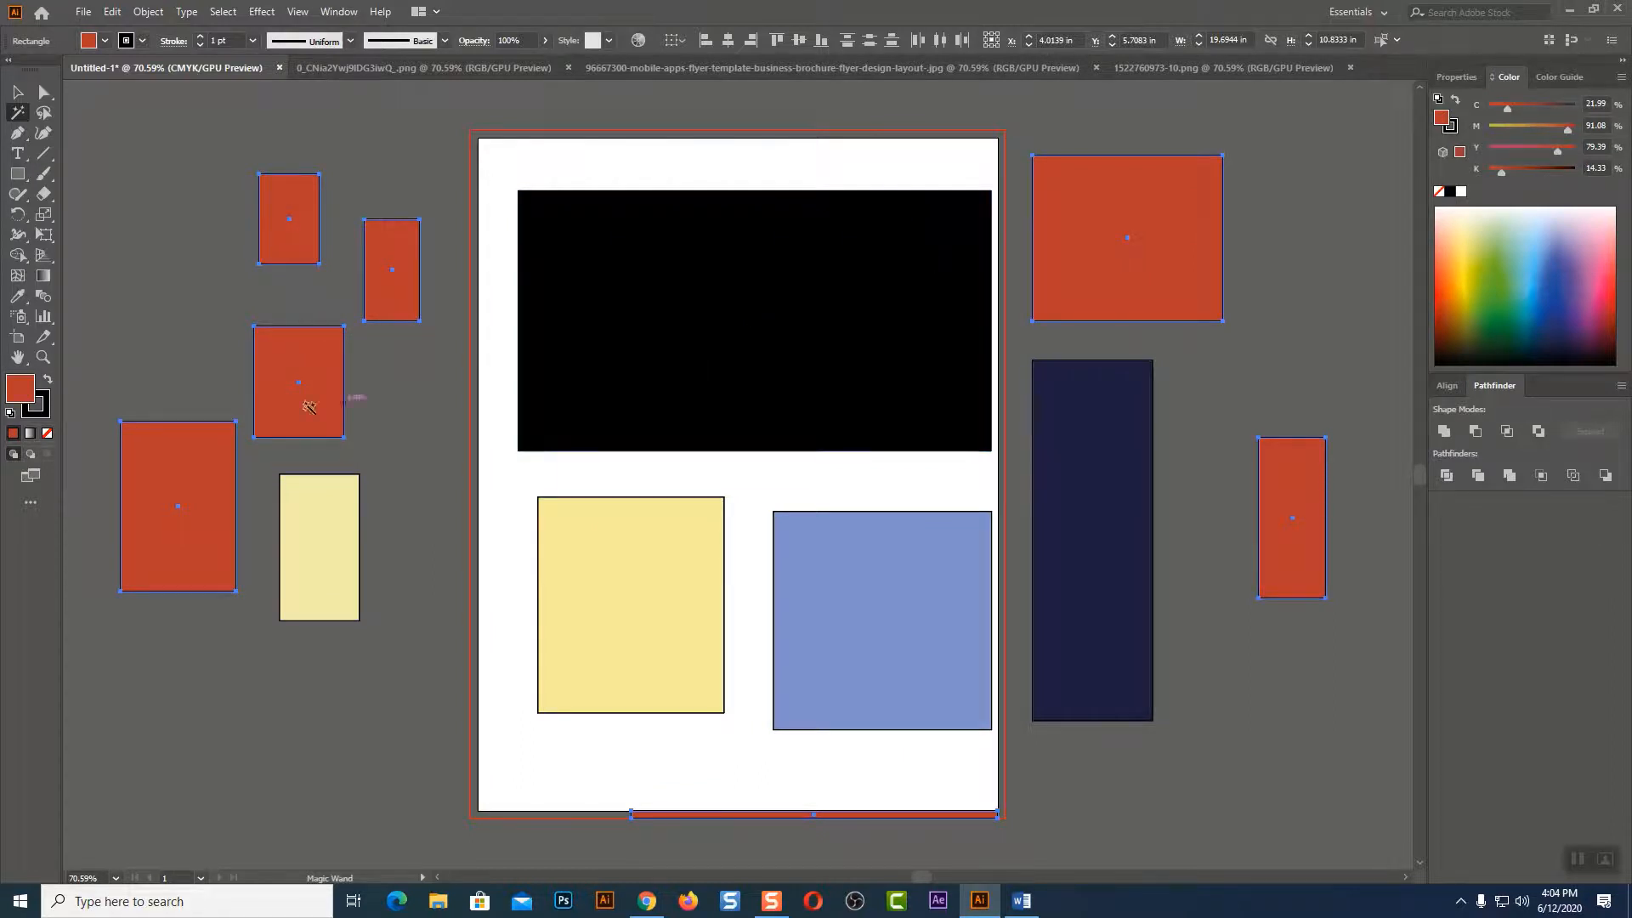
# Give the selected red rectangles a yellow stroke with a weight of 2 pt.
pyautogui.doubleClick(43, 413)
pyautogui.moveTo(744, 360); pyautogui.dragTo(734, 226)
pyautogui.click(973, 240)
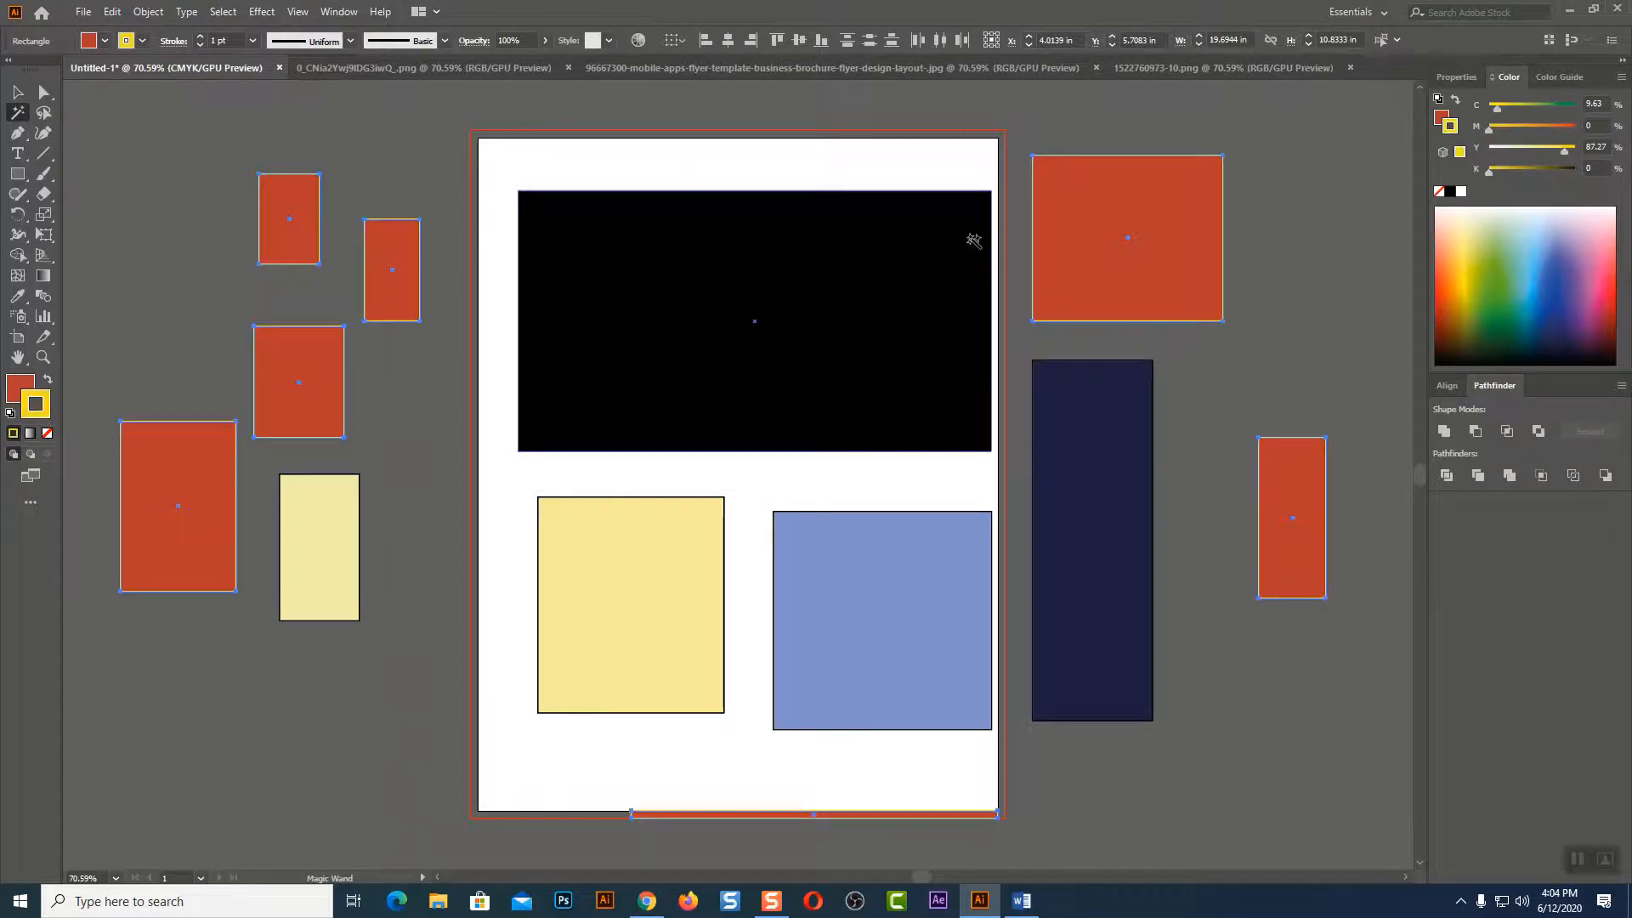
pyautogui.click(200, 38)
pyautogui.click(201, 37)
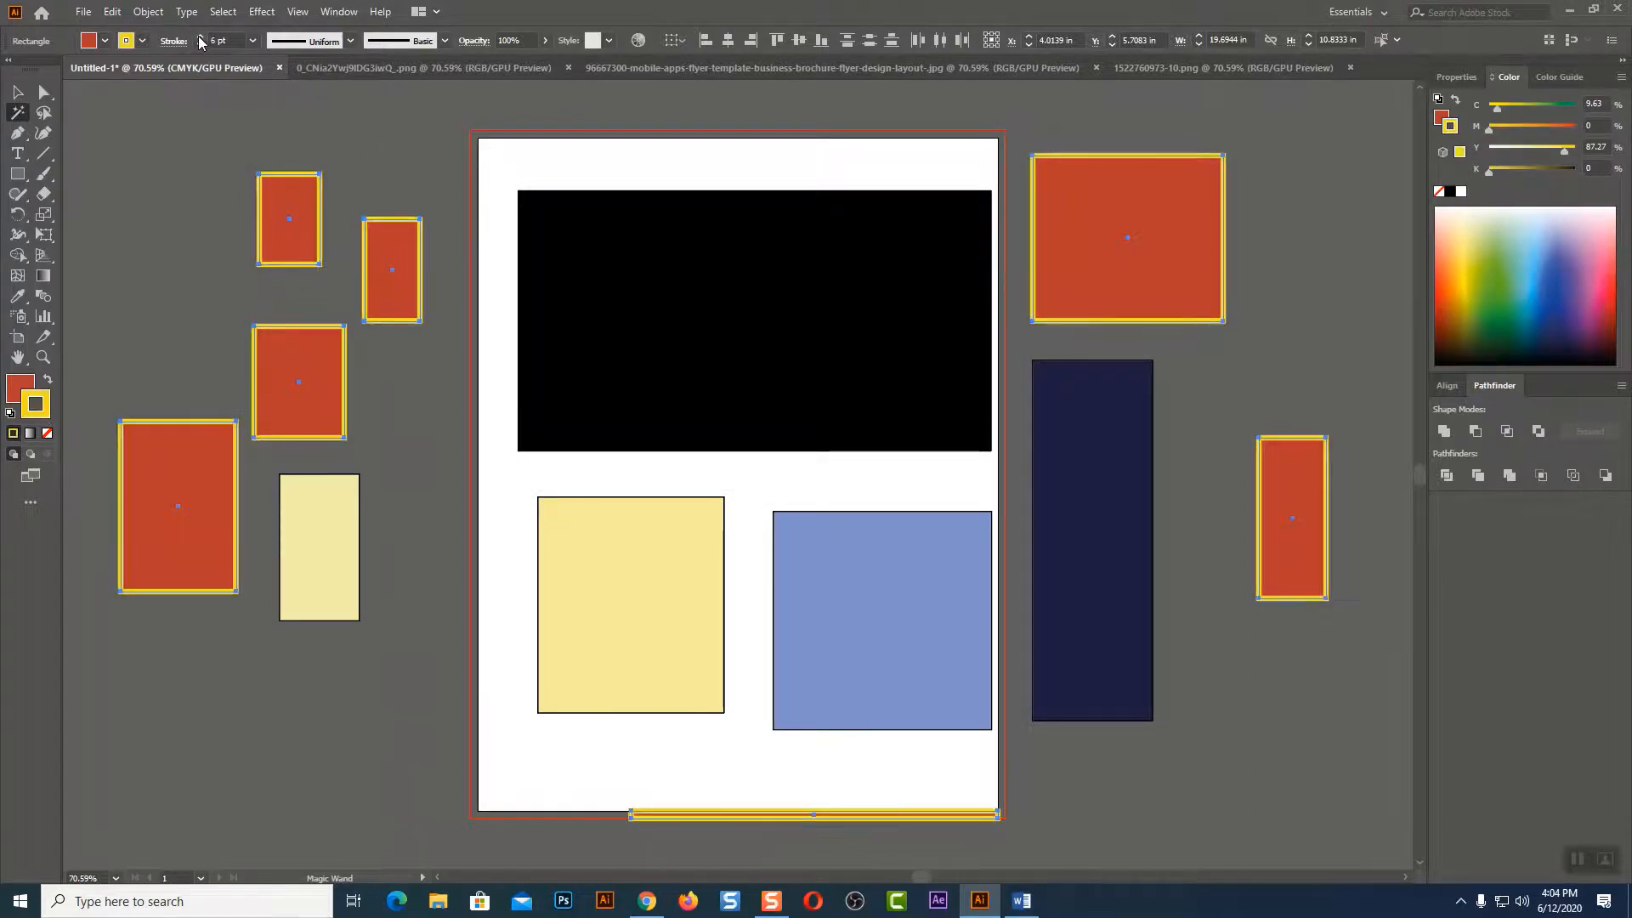
pyautogui.click(201, 44)
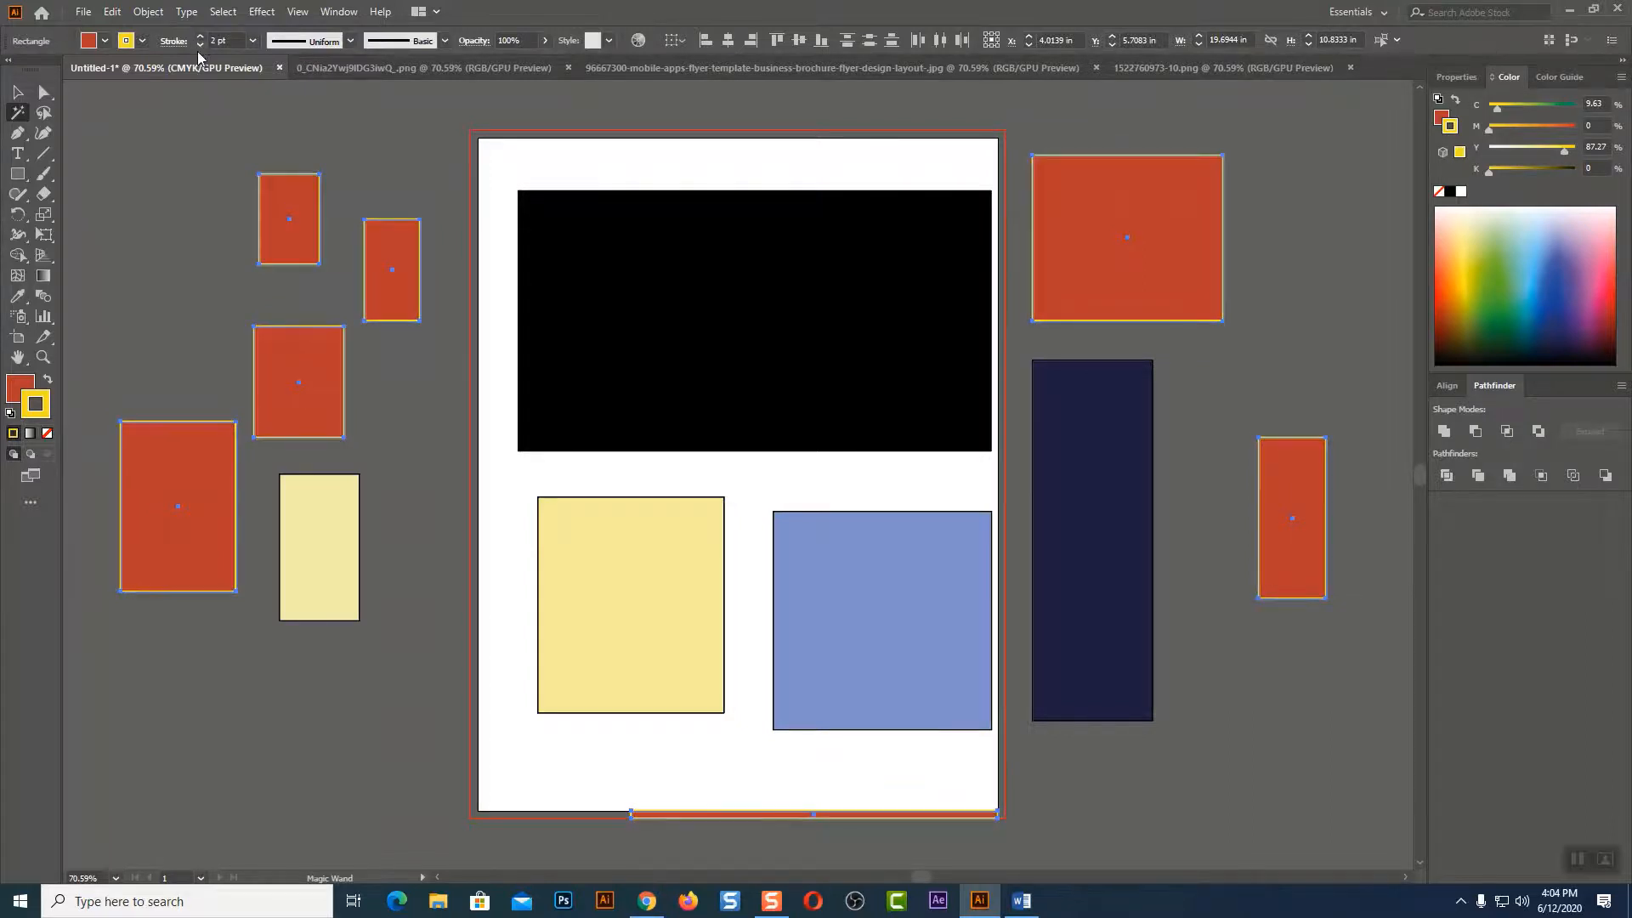
# Set the Magic Wand's Fill Color tolerance to 100 and close its options.
pyautogui.click(19, 91)
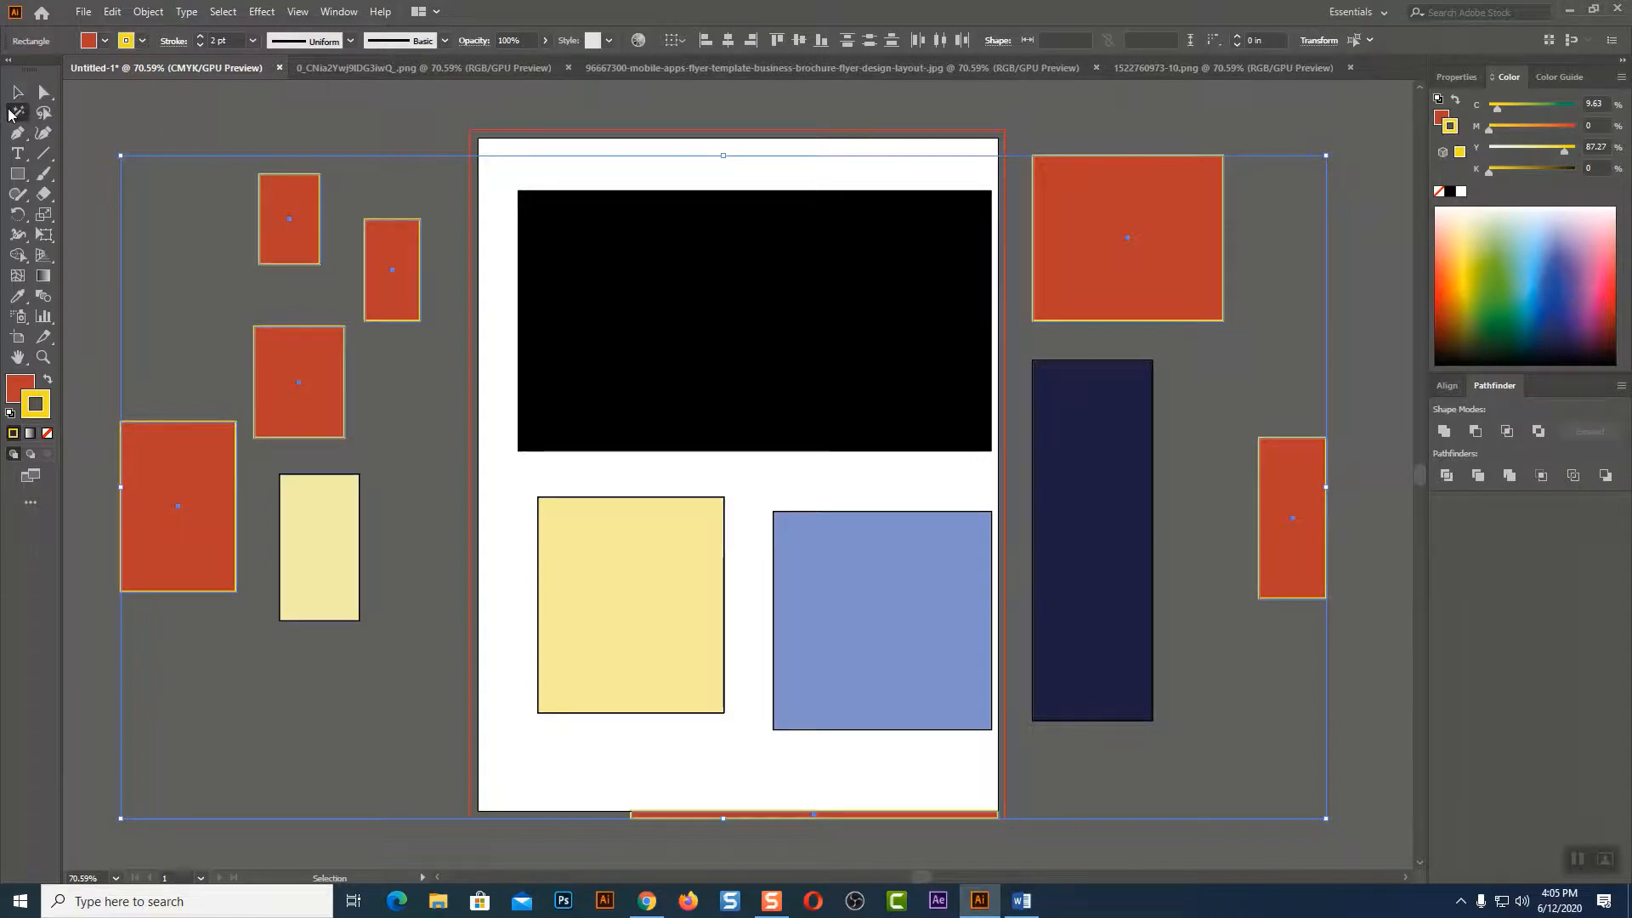
pyautogui.click(16, 115)
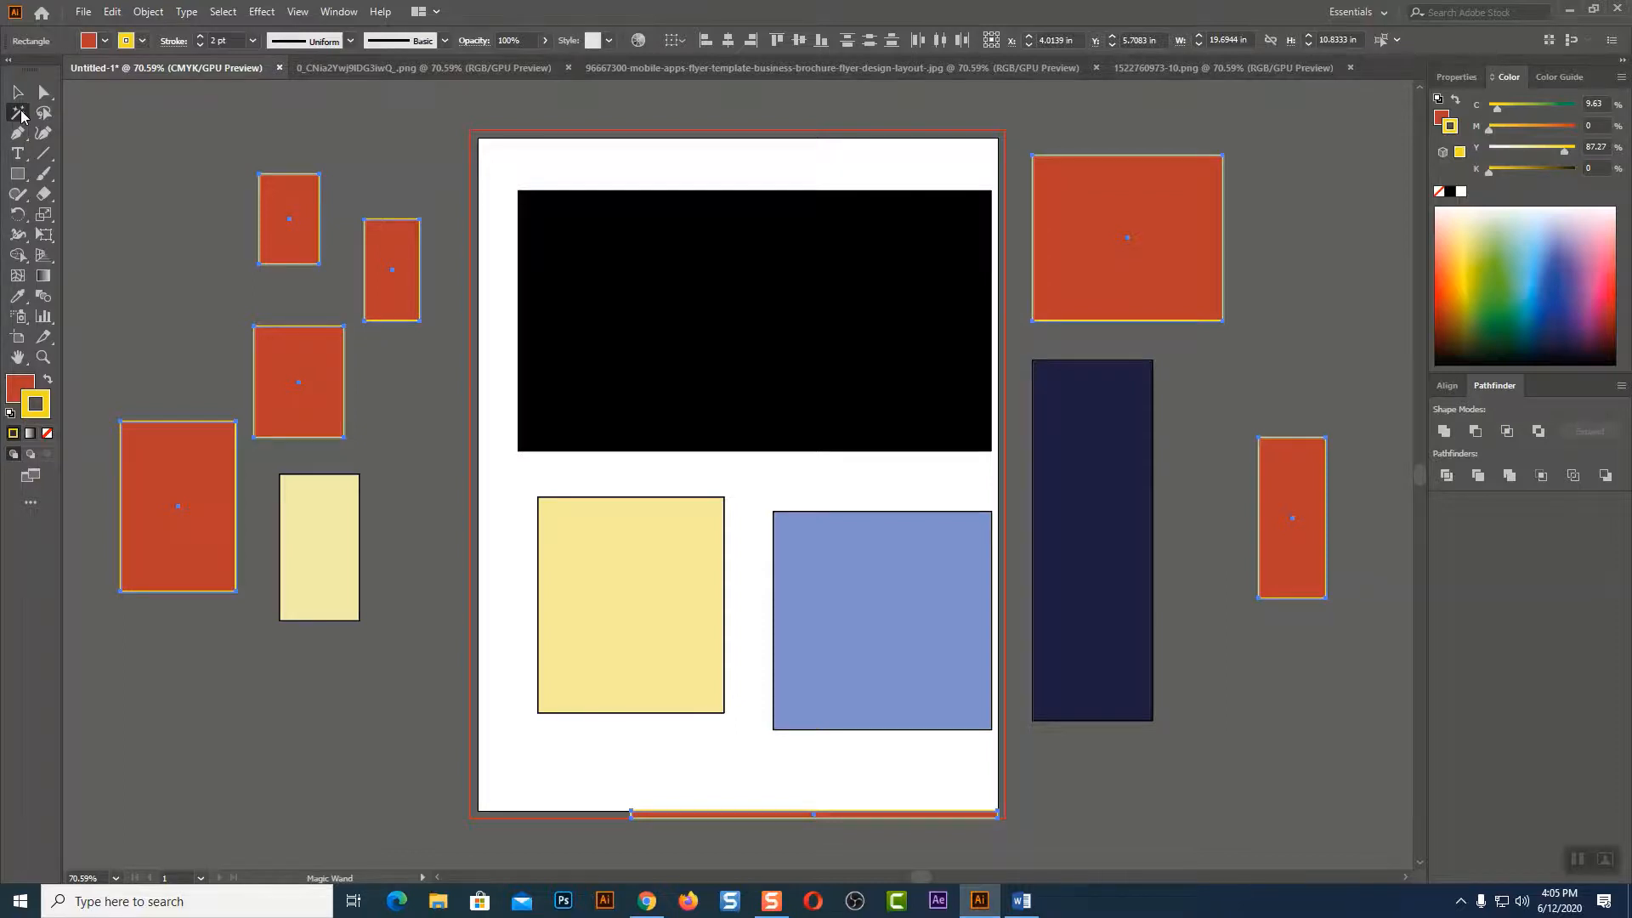
pyautogui.doubleClick(21, 114)
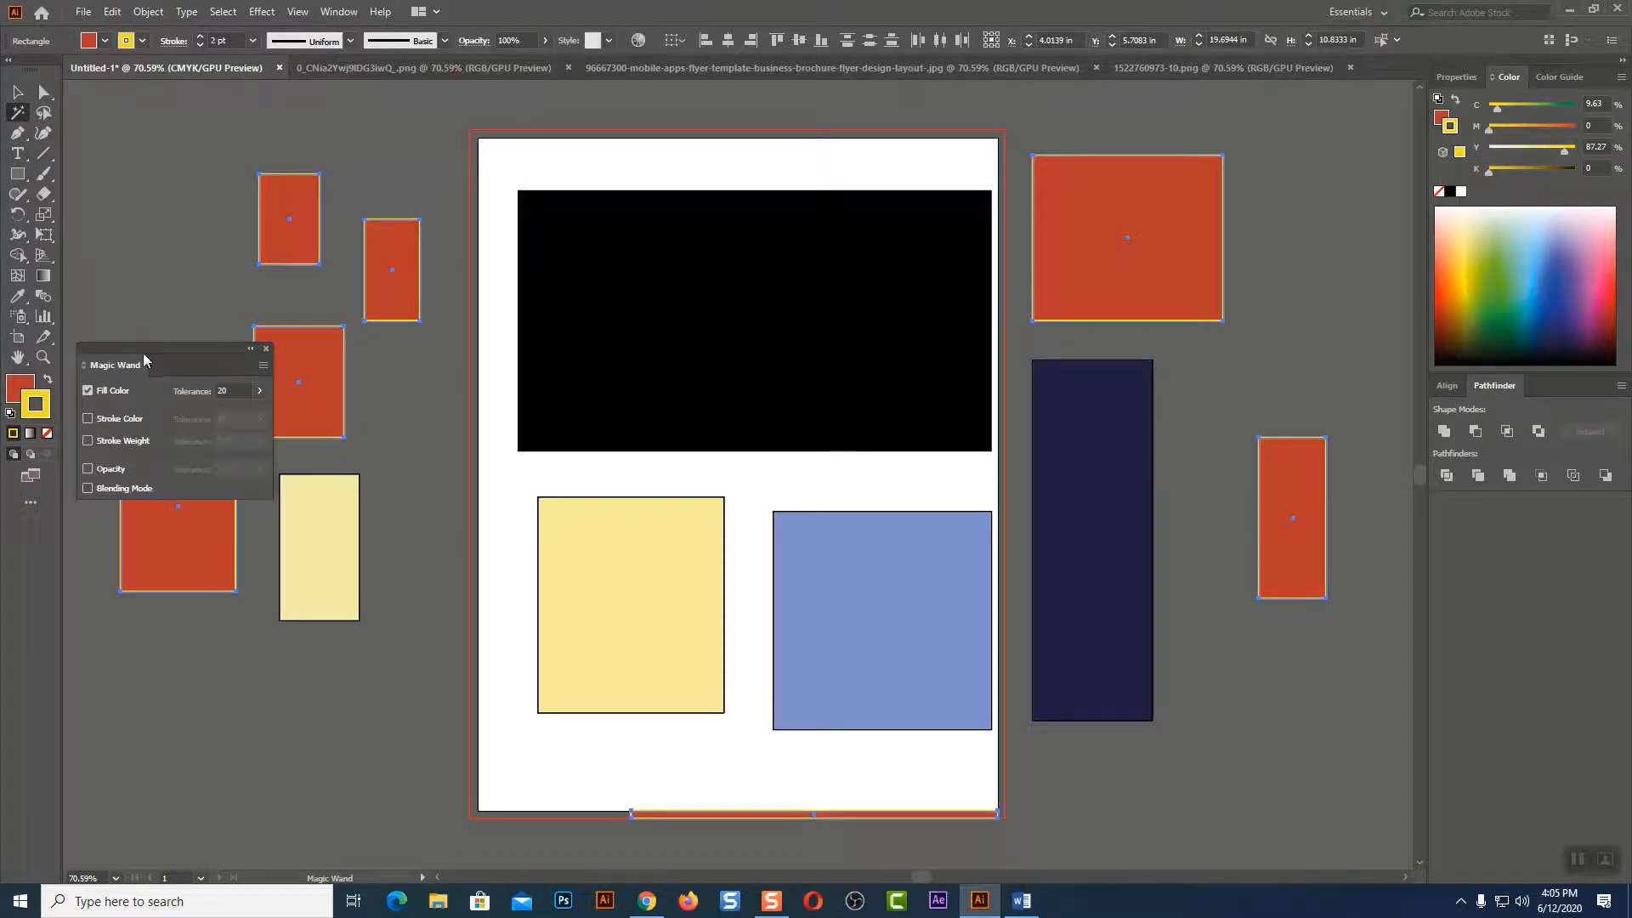
pyautogui.moveTo(205, 352); pyautogui.dragTo(703, 136)
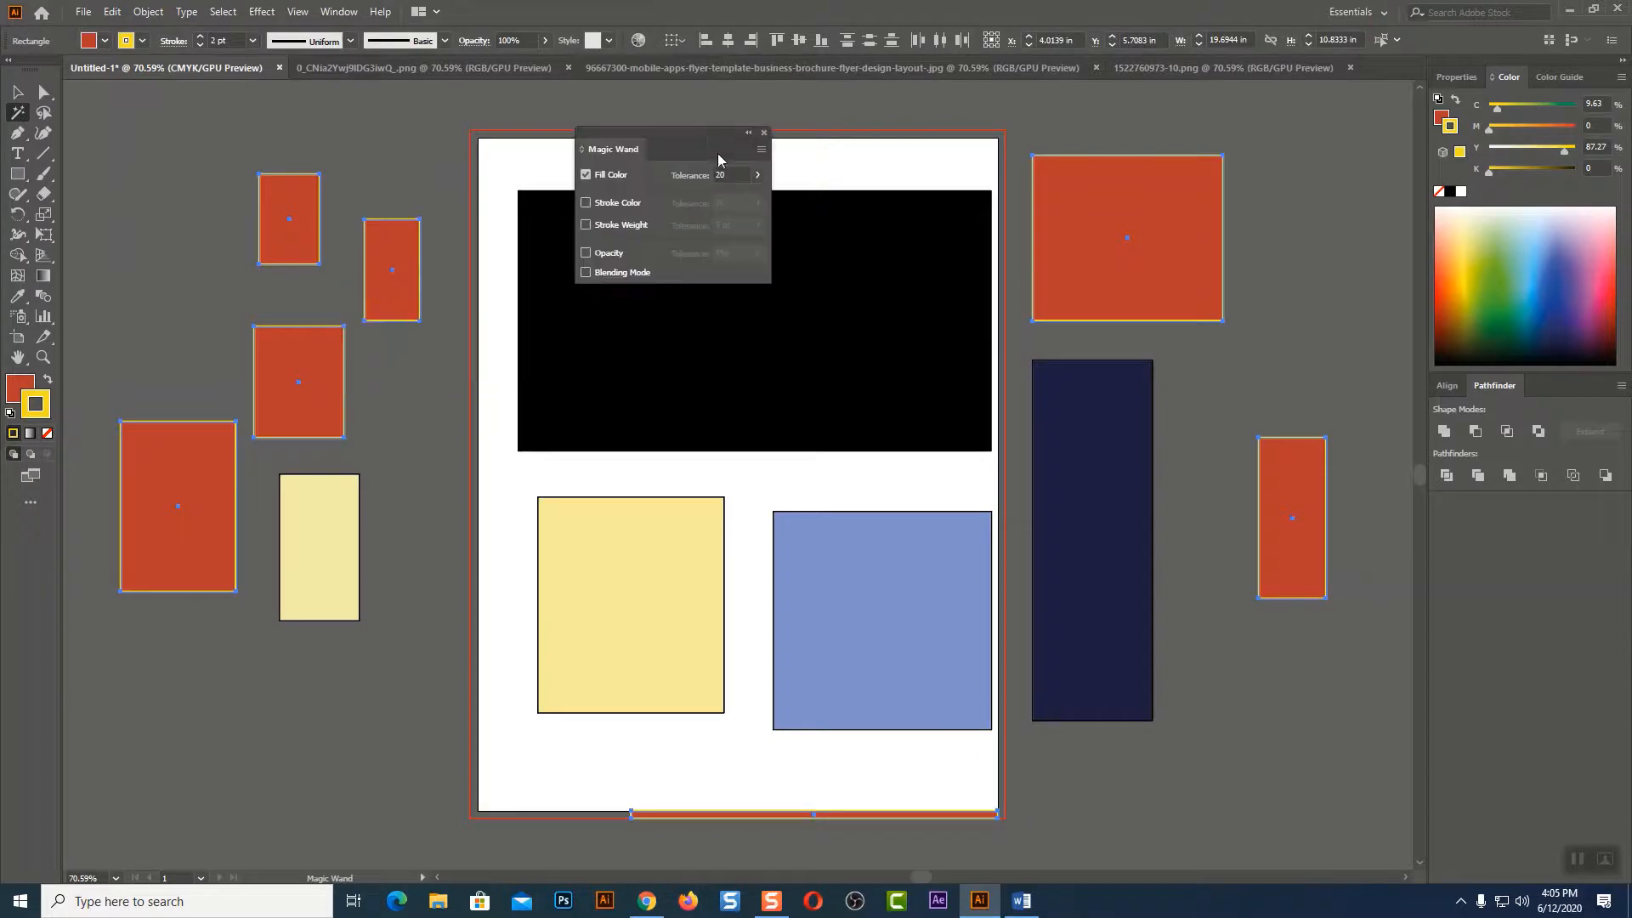
pyautogui.keyDown('shift'); pyautogui.click(656, 319); pyautogui.keyUp('shift')
pyautogui.click(738, 174)
pyautogui.write('100')
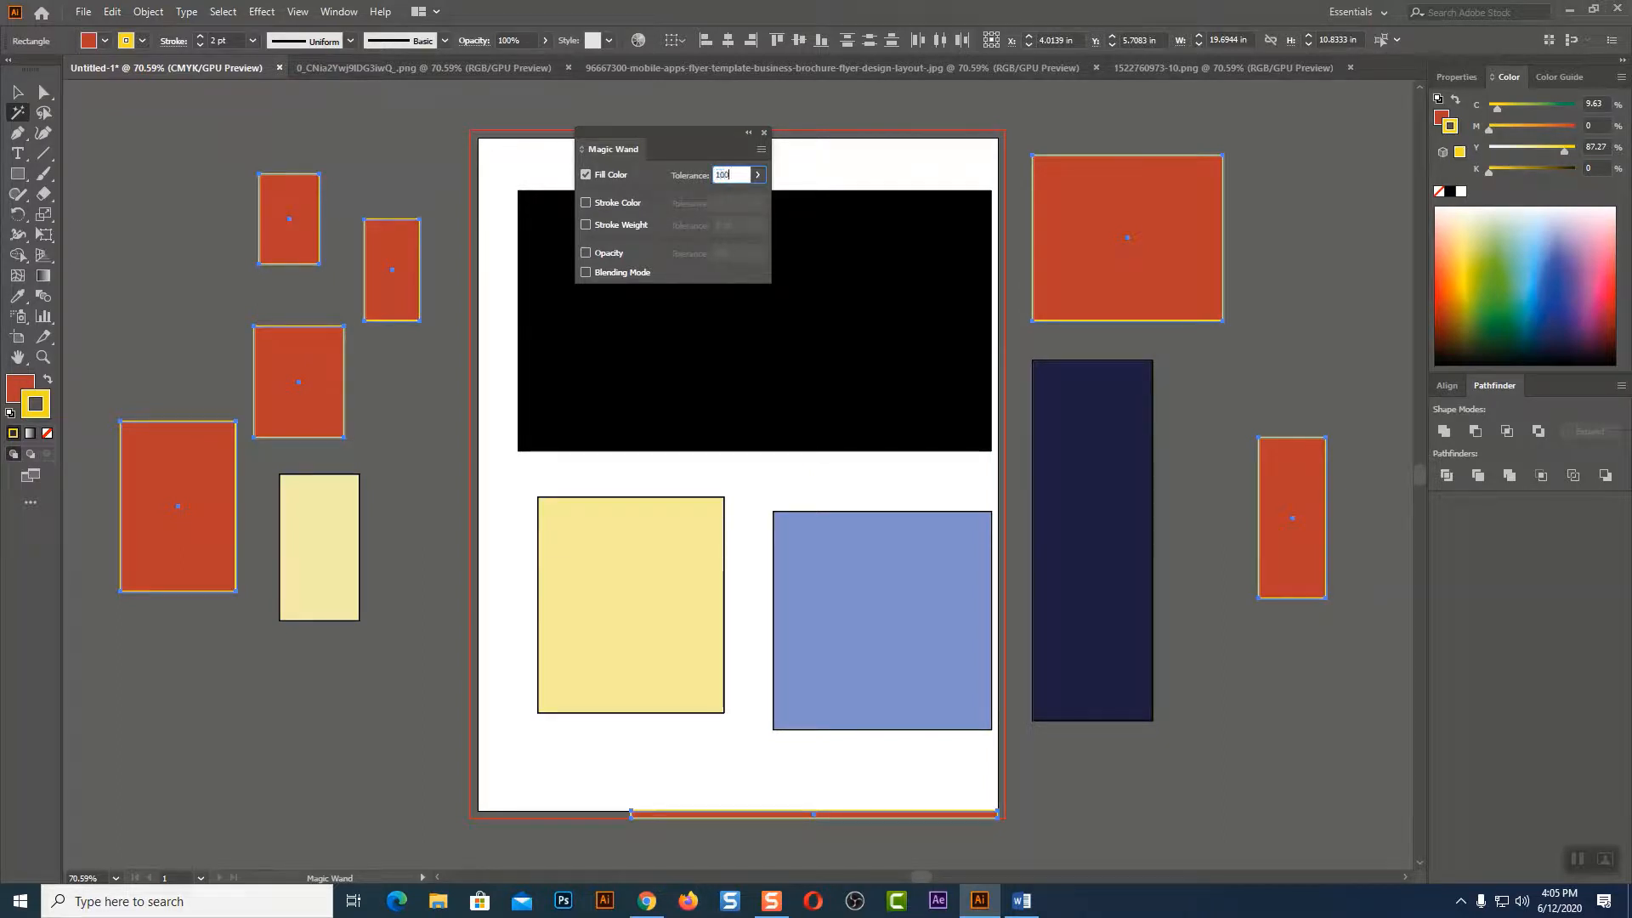
pyautogui.click(765, 133)
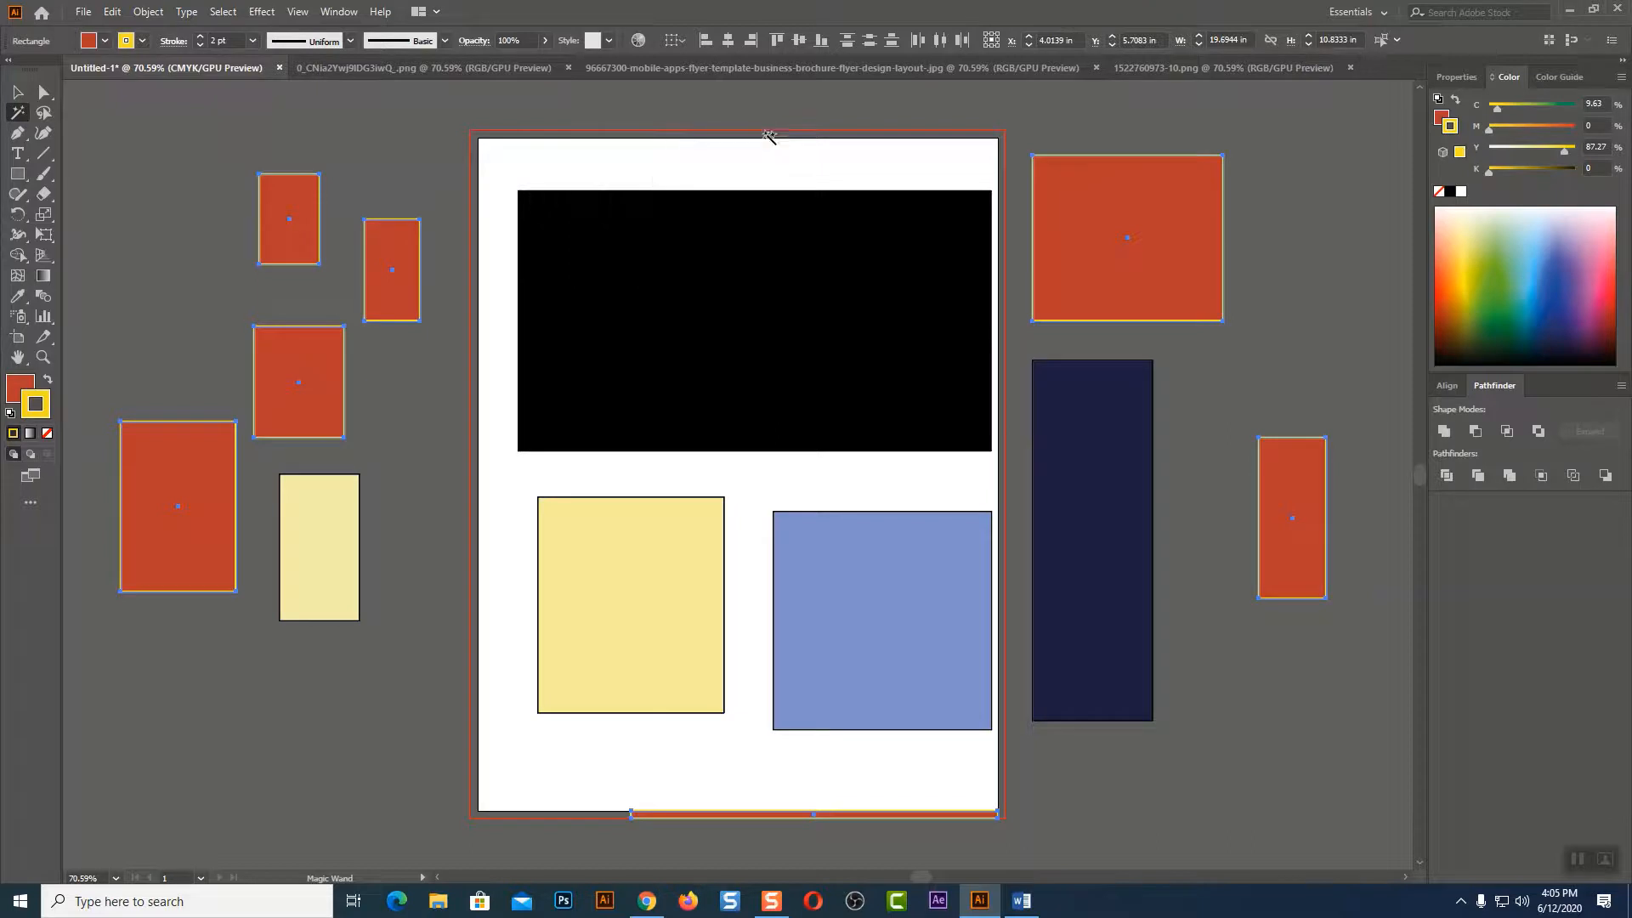
pyautogui.click(17, 91)
pyautogui.click(18, 175)
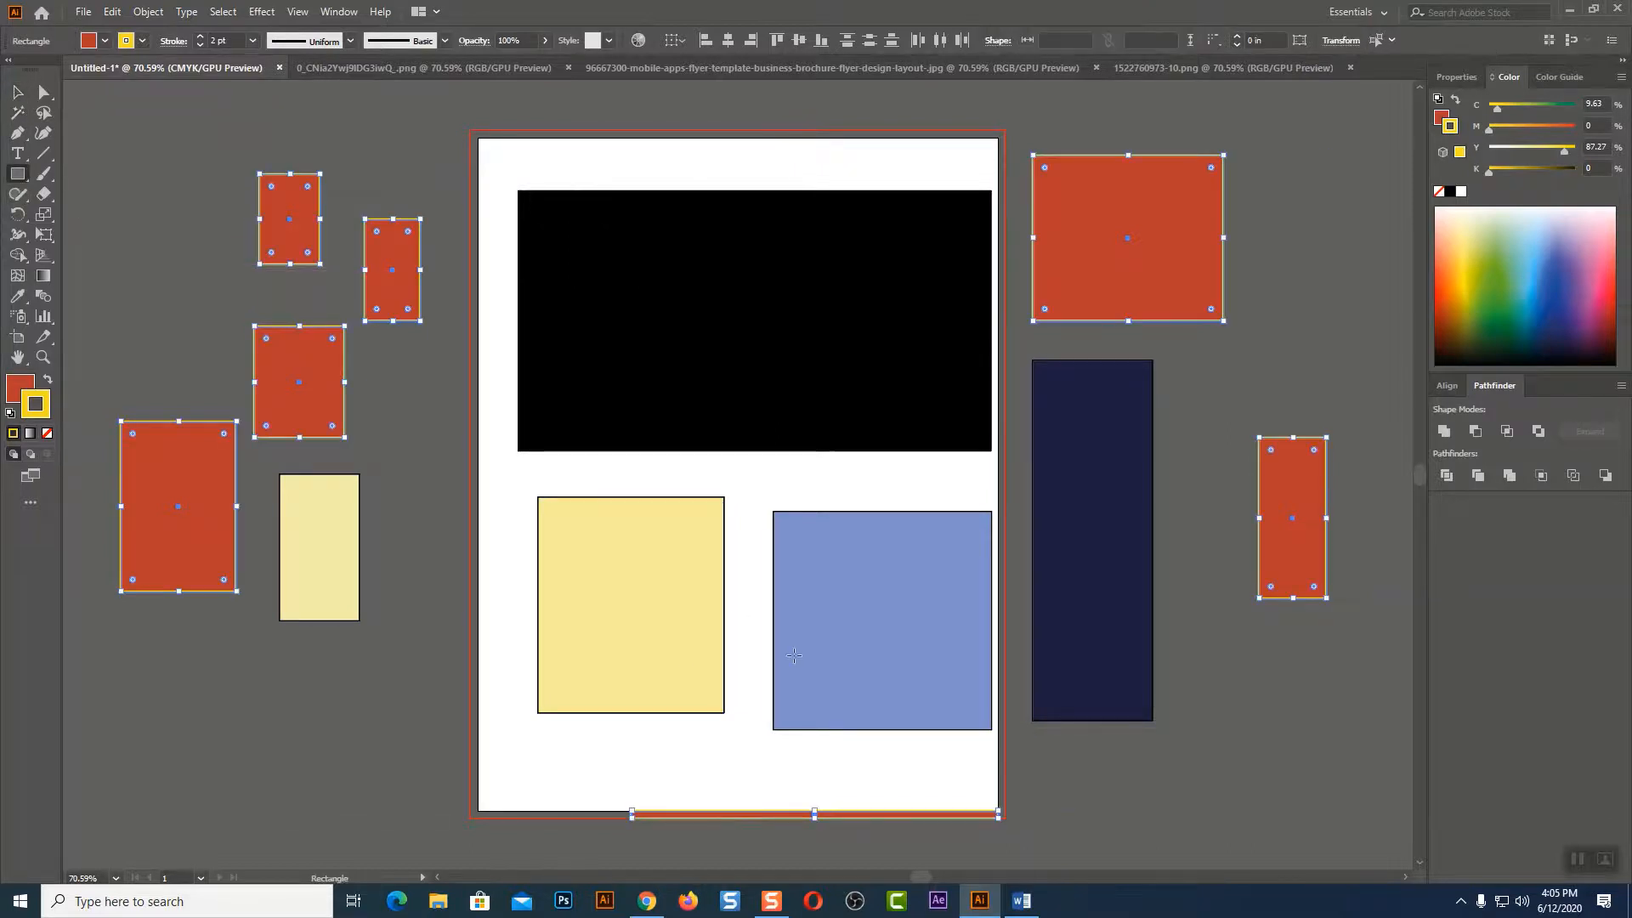
pyautogui.click(410, 712)
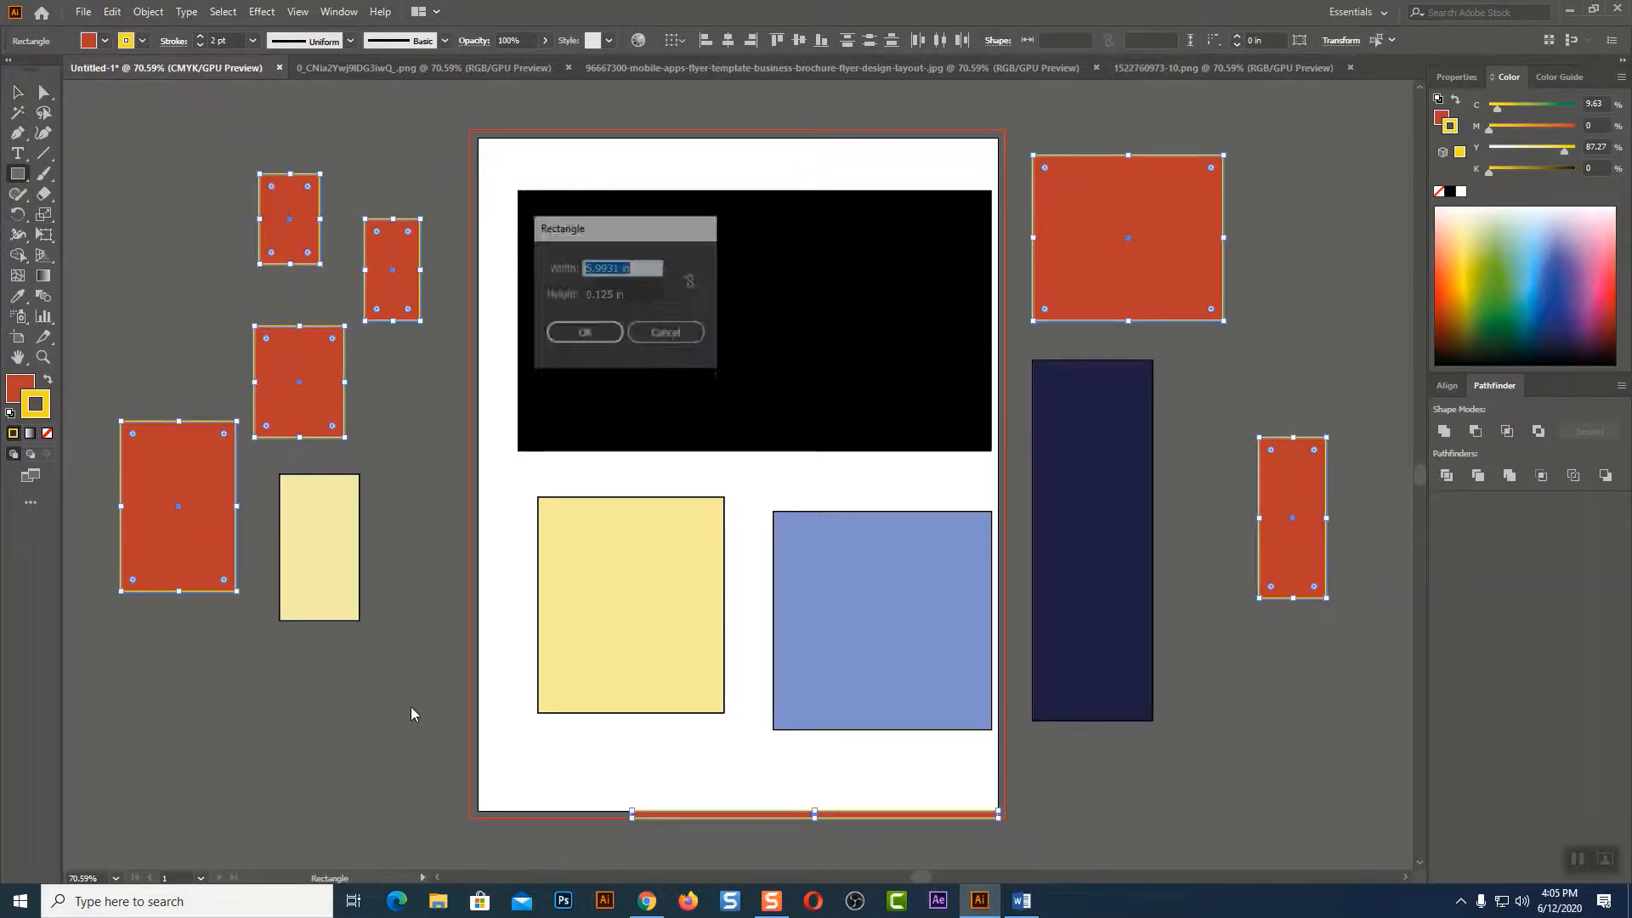
pyautogui.click(666, 334)
pyautogui.click(289, 306)
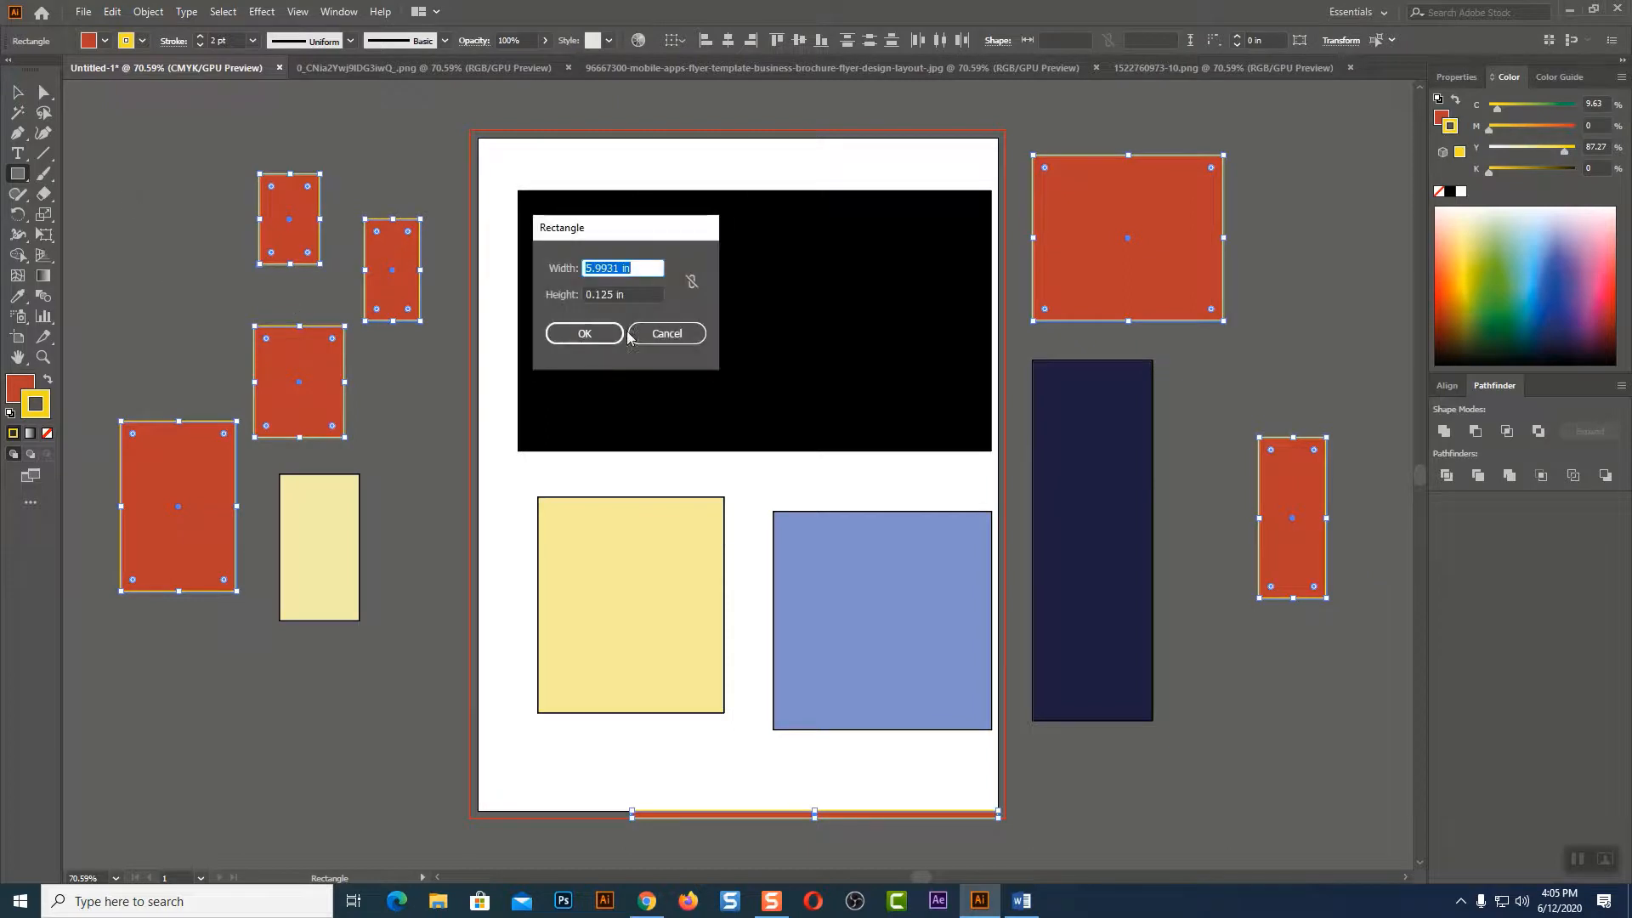
pyautogui.click(633, 333)
# Deselect everything and draw four rectangles: two below the pale yellow one, a bar about 4.47 by 0.53 in under the artboard's squares, one below the navy rectangle.
pyautogui.click(17, 91)
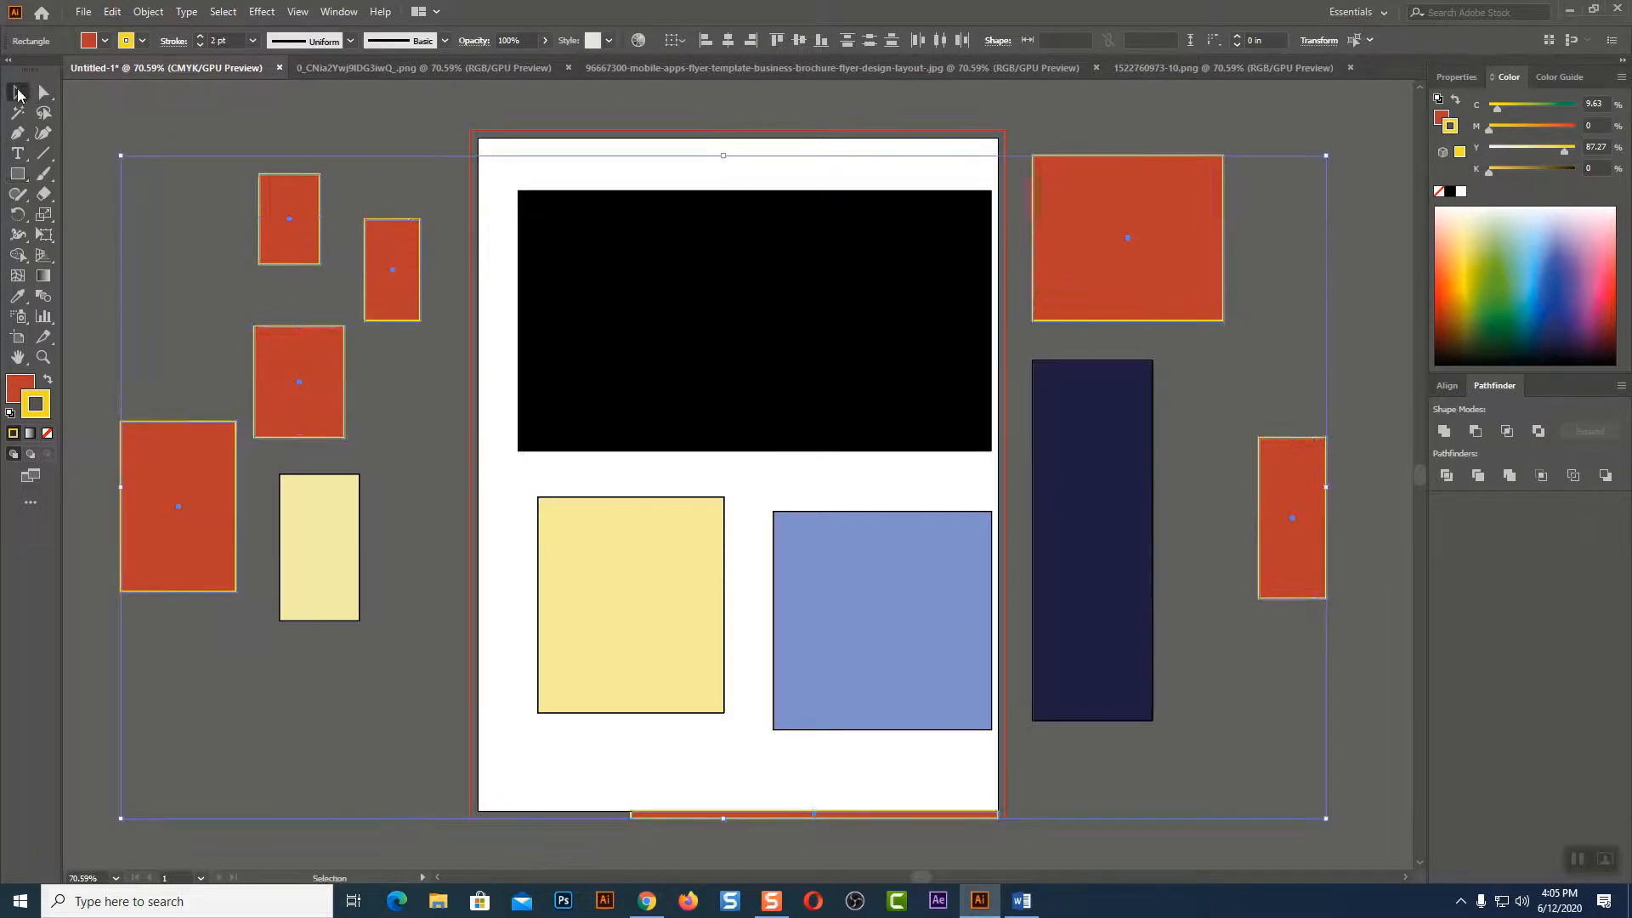
pyautogui.click(171, 146)
pyautogui.click(18, 173)
pyautogui.moveTo(384, 671)
pyautogui.mouseDown()
pyautogui.moveTo(473, 802)
pyautogui.moveTo(508, 817)
pyautogui.mouseUp()
pyautogui.moveTo(171, 702); pyautogui.dragTo(311, 795)
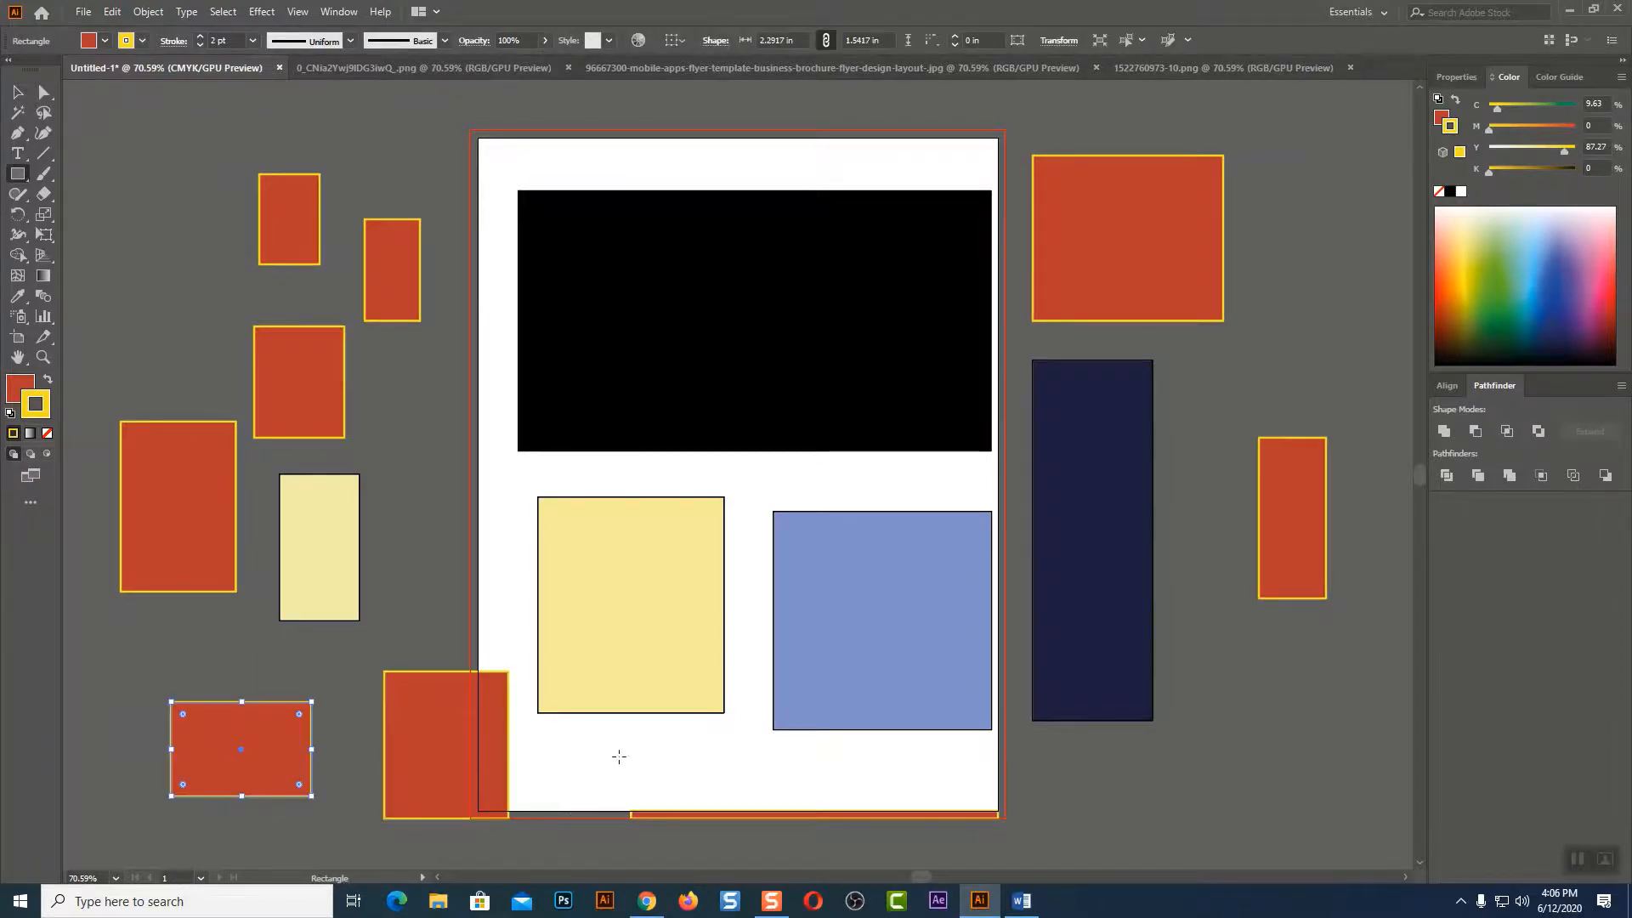
pyautogui.moveTo(624, 756); pyautogui.dragTo(898, 787)
pyautogui.moveTo(1081, 740); pyautogui.dragTo(1236, 839)
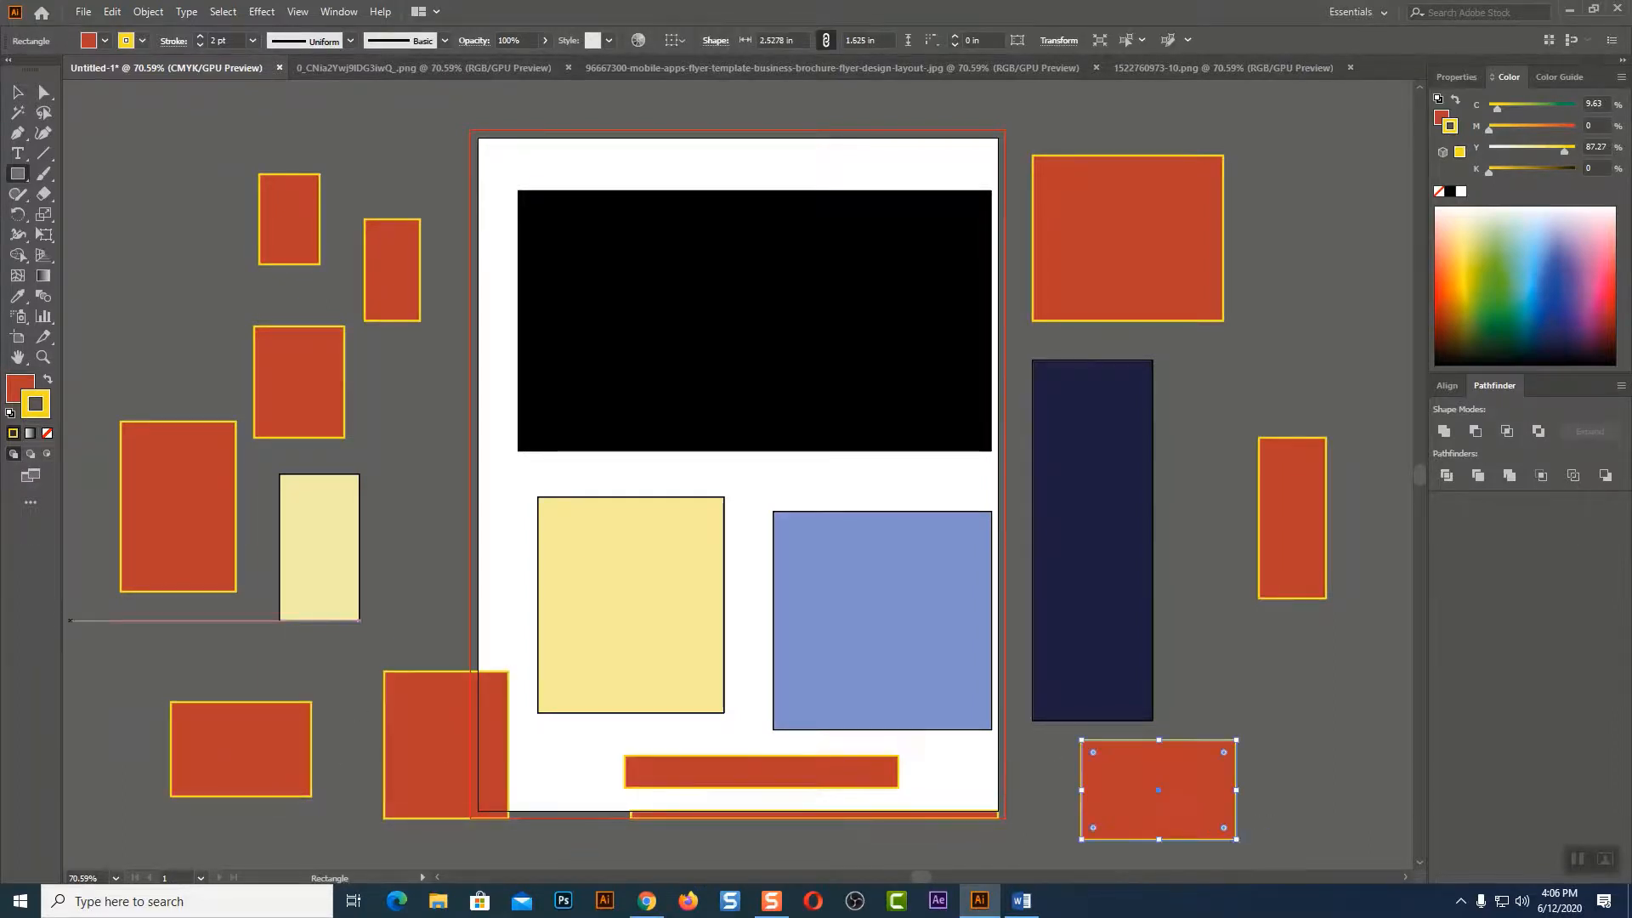
# Change the fill of the two new rectangles at the lower left of the artboard to light red EA5050.
pyautogui.press('v')
pyautogui.click(233, 742)
pyautogui.keyDown('shift'); pyautogui.click(463, 765); pyautogui.keyUp('shift')
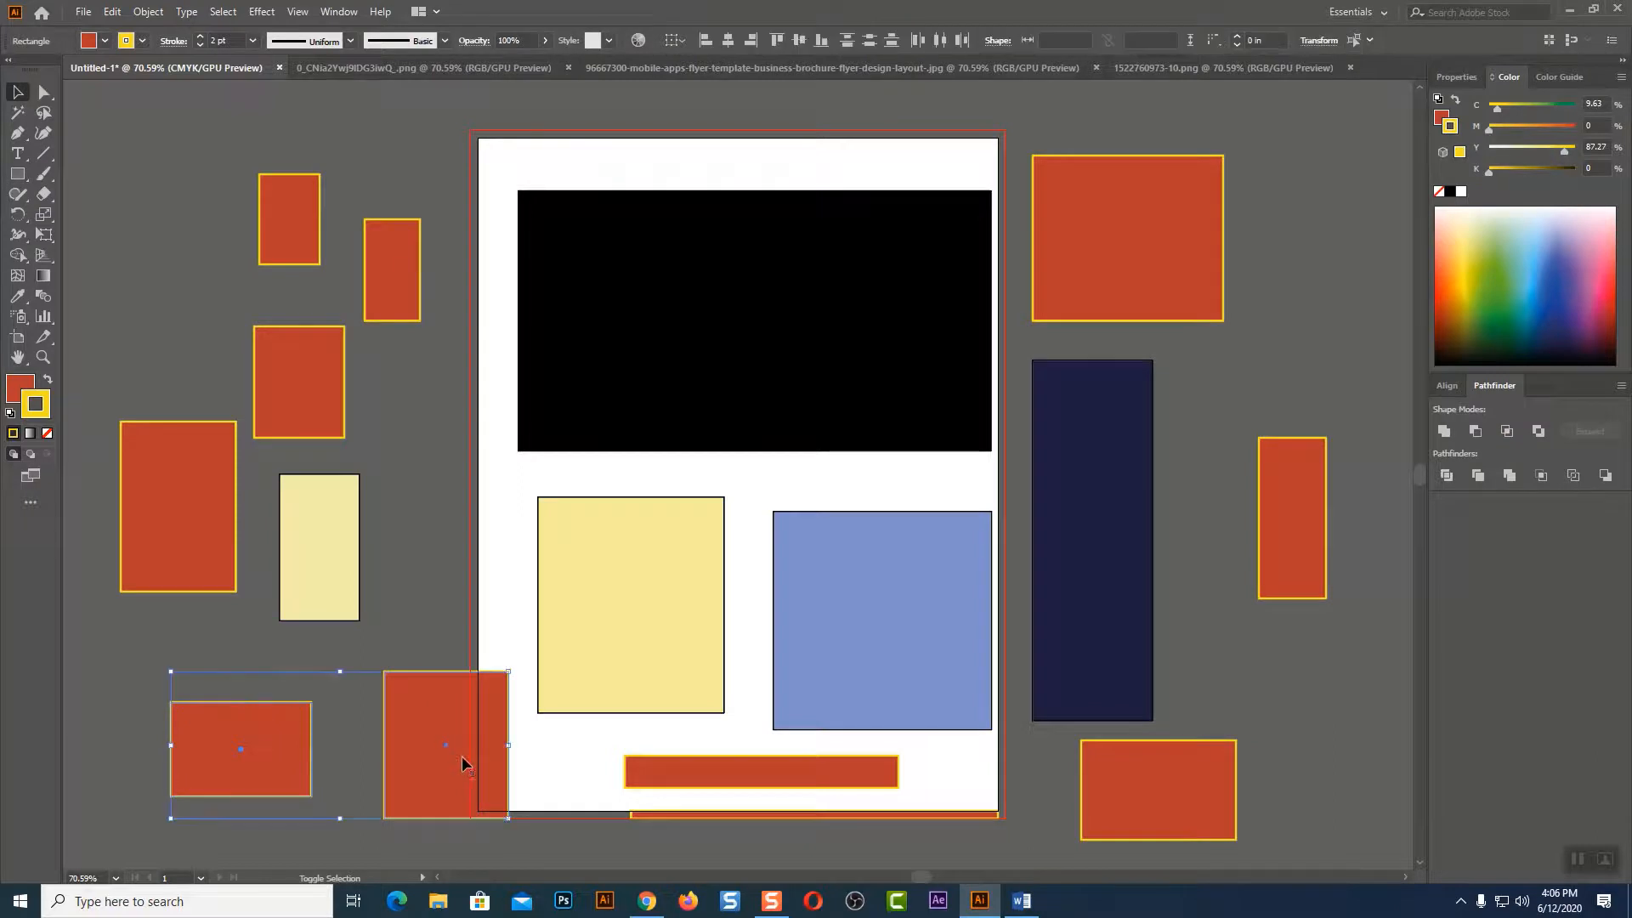
pyautogui.click(272, 728)
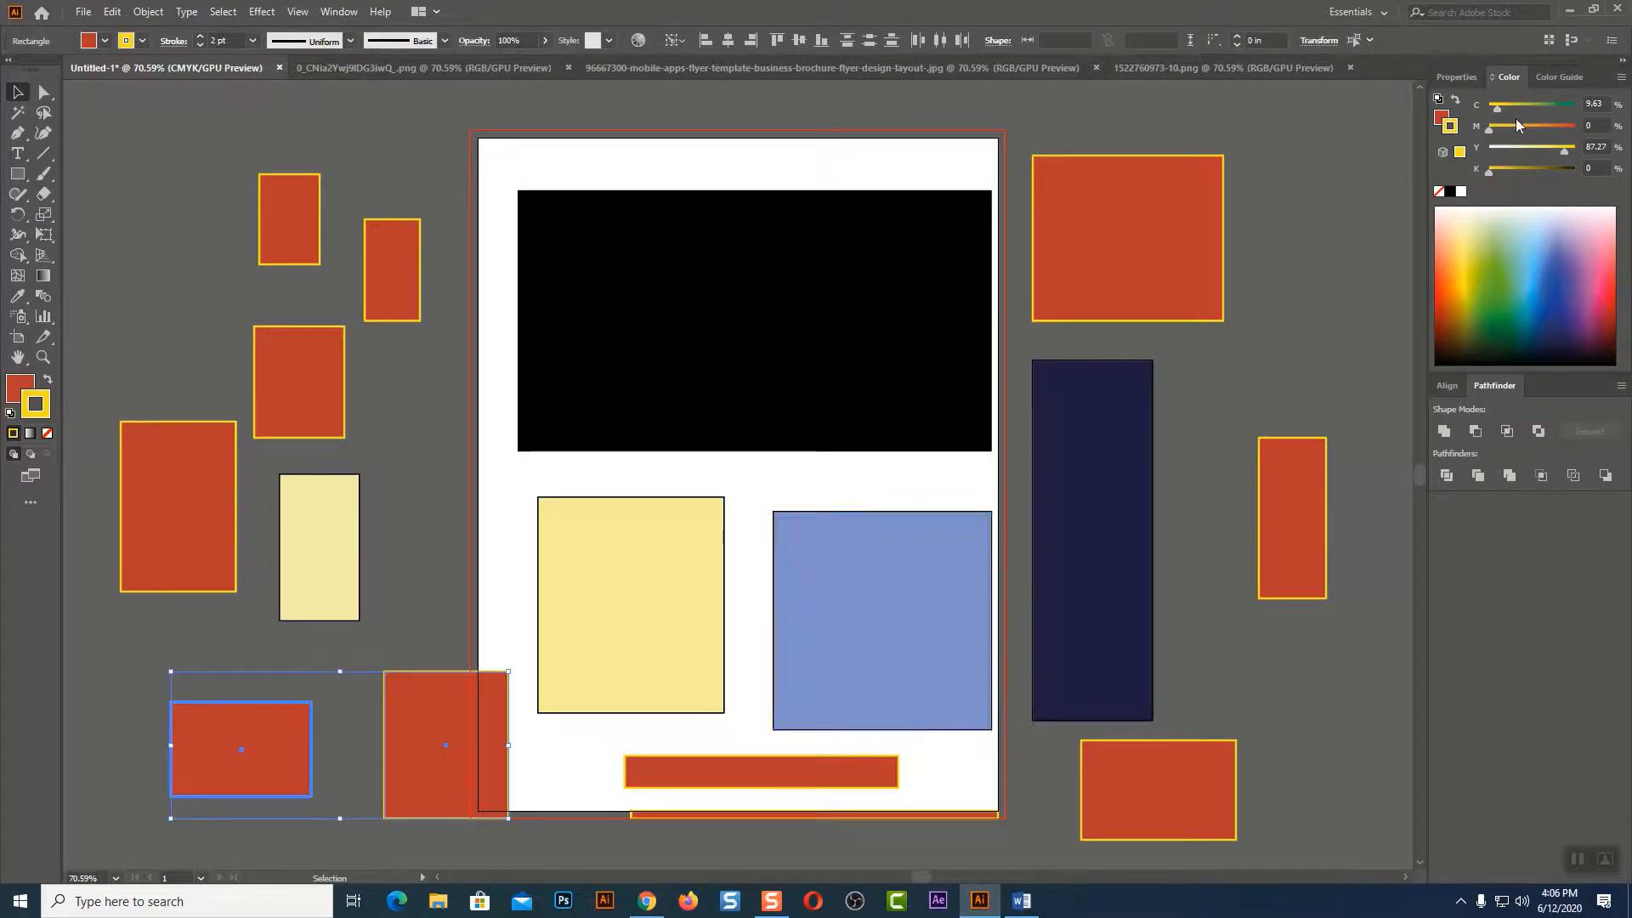
pyautogui.doubleClick(17, 388)
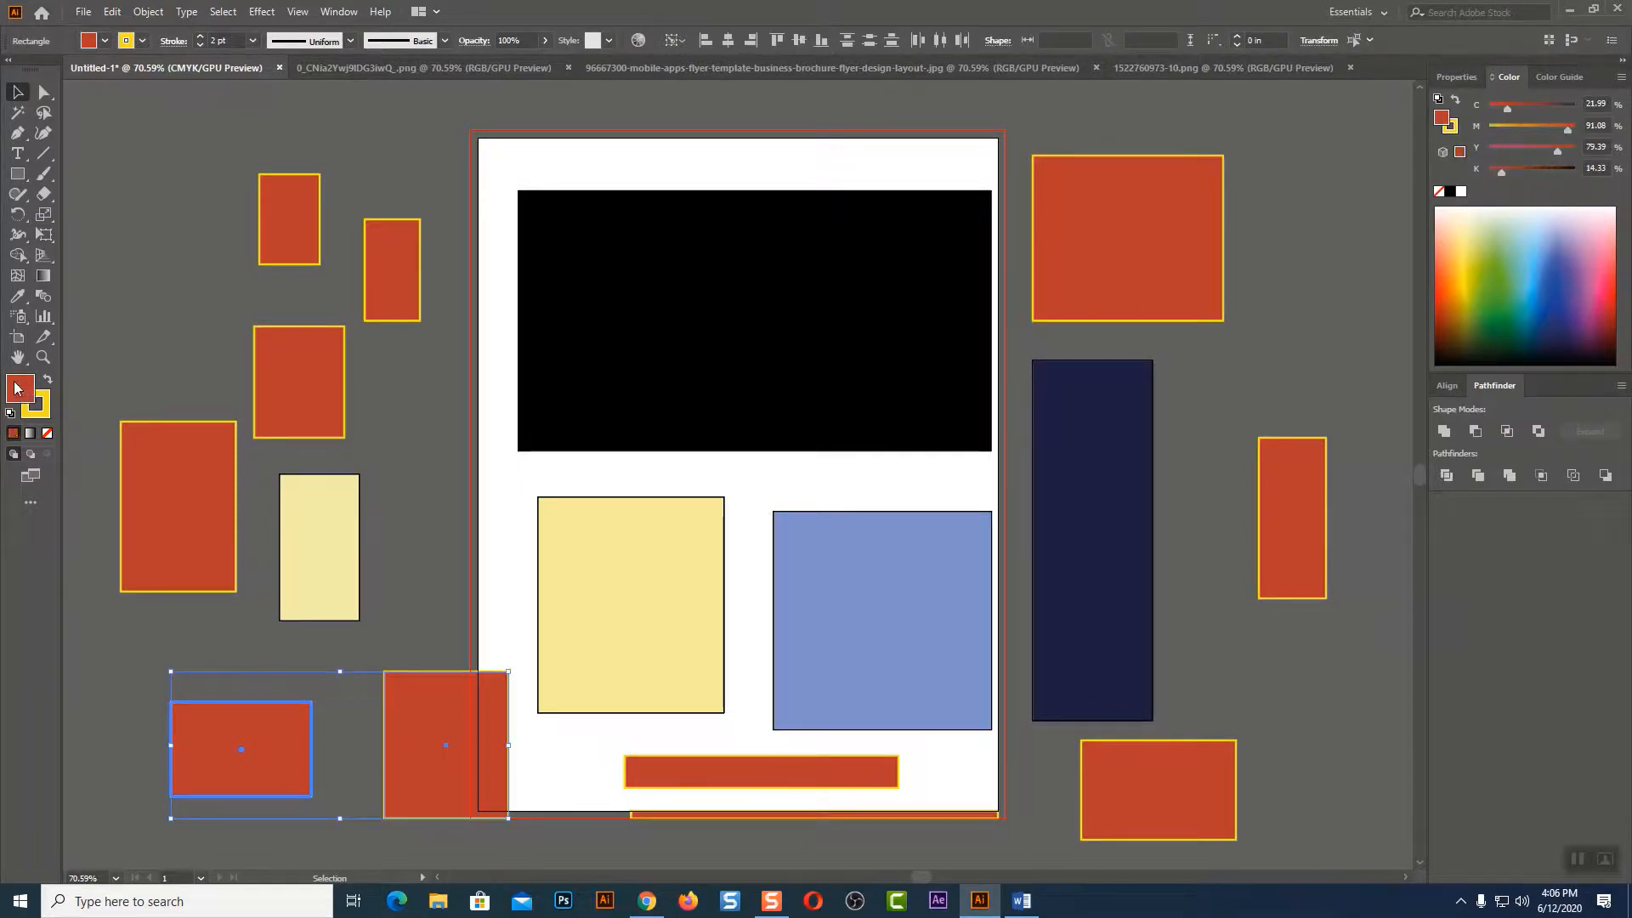
pyautogui.click(688, 242)
pyautogui.click(939, 230)
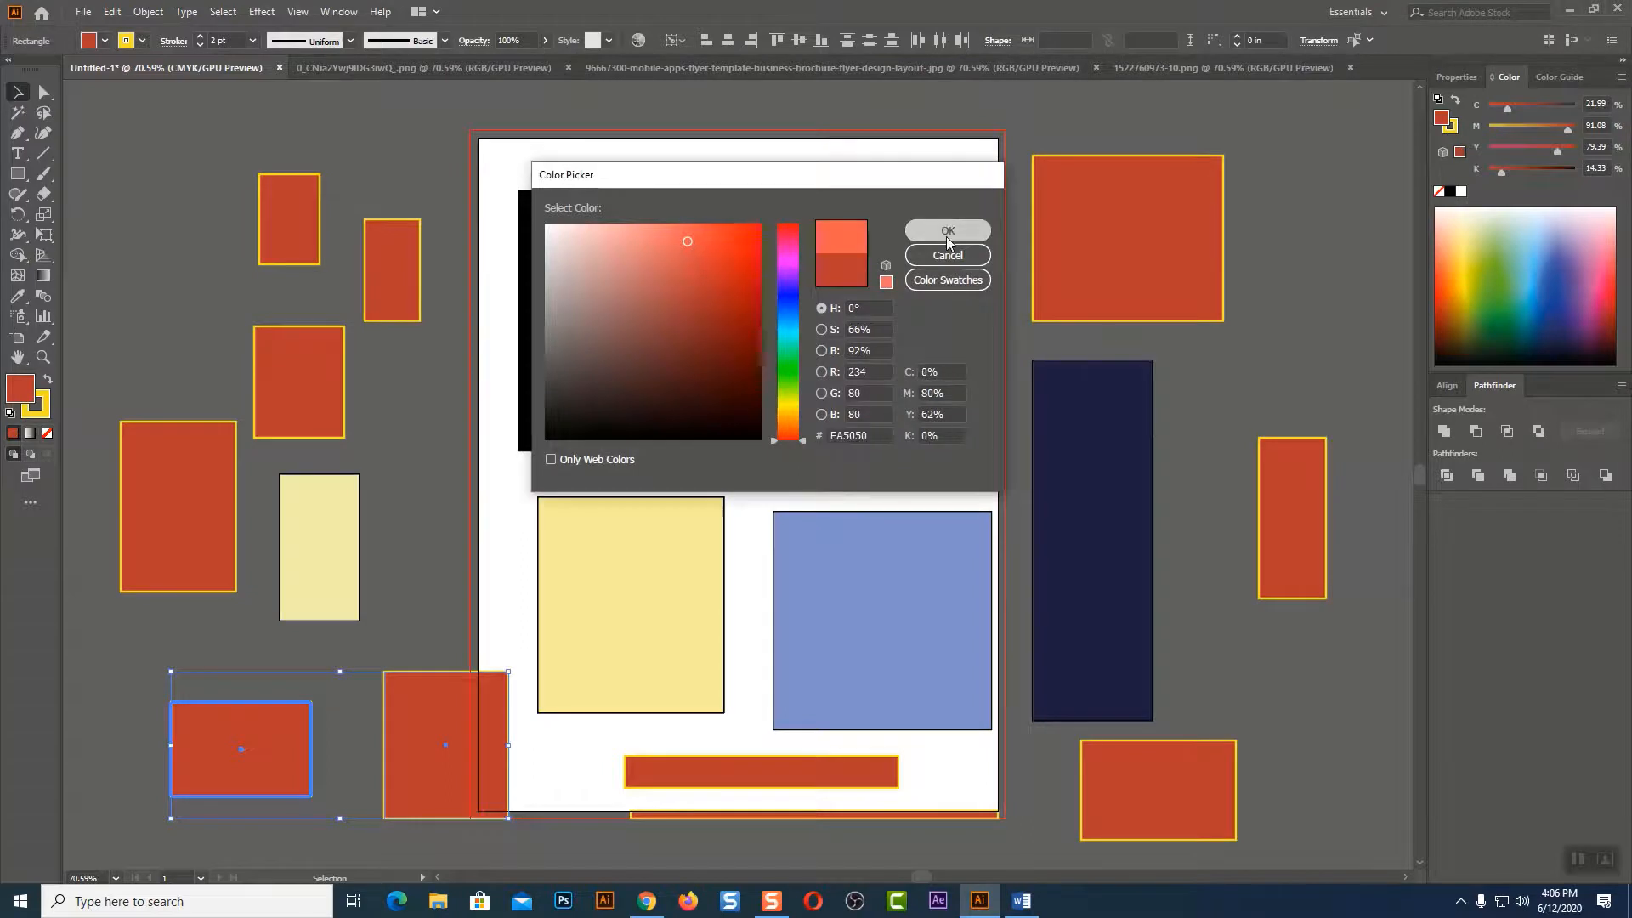
# Fill the thin bar below the artboard's two squares with a lighter salmon pink and deselect it.
pyautogui.click(802, 763)
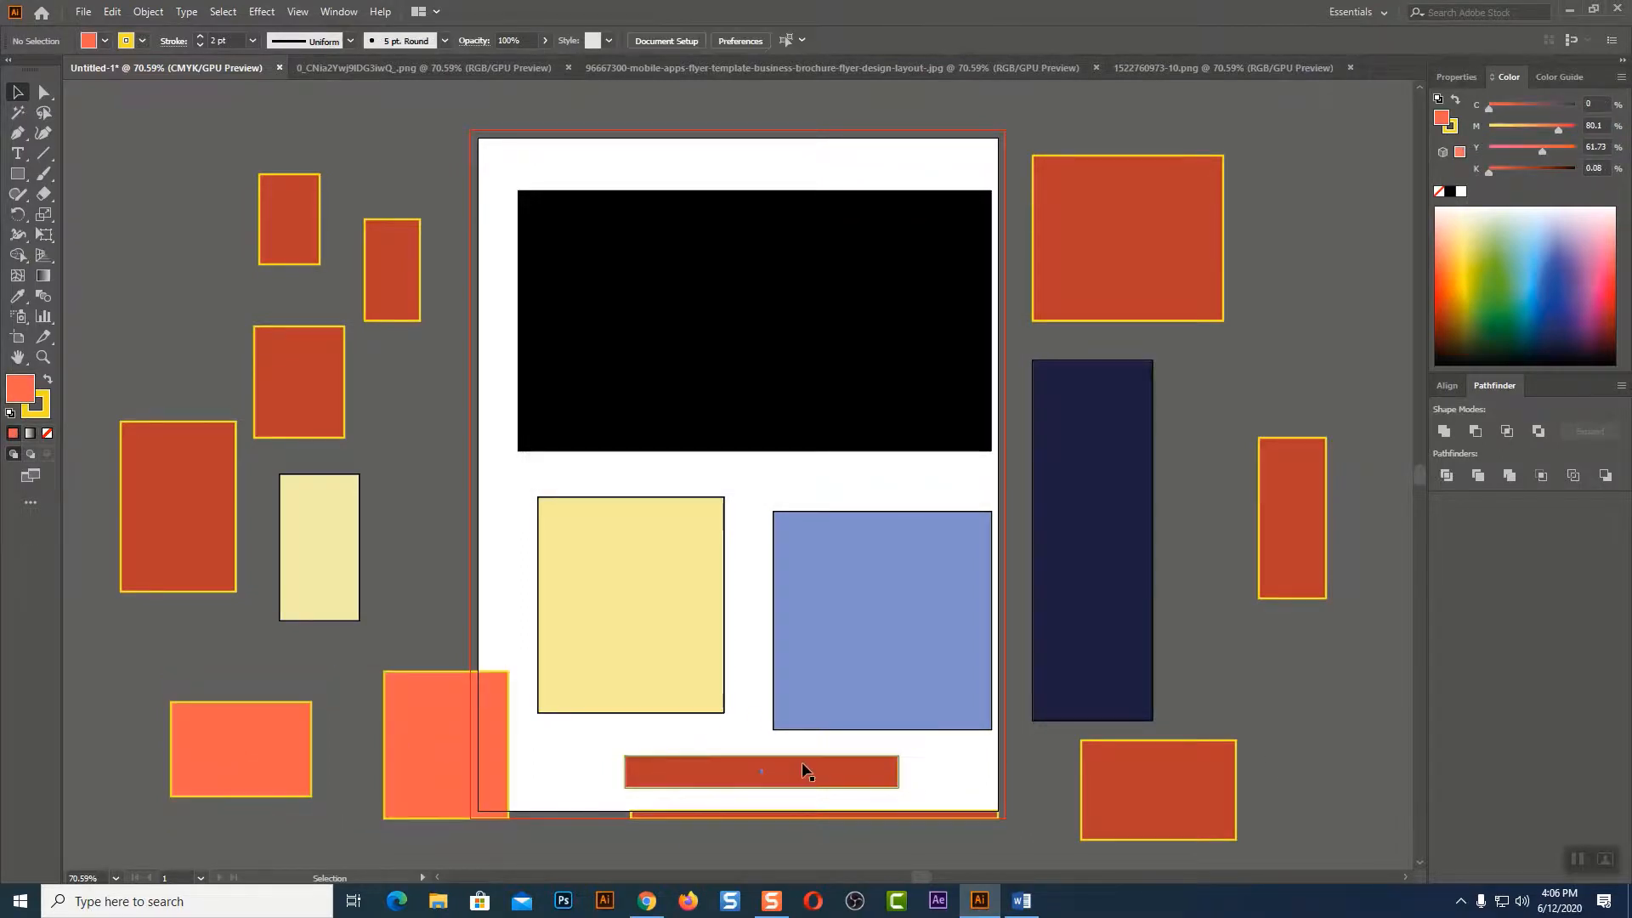
pyautogui.doubleClick(20, 391)
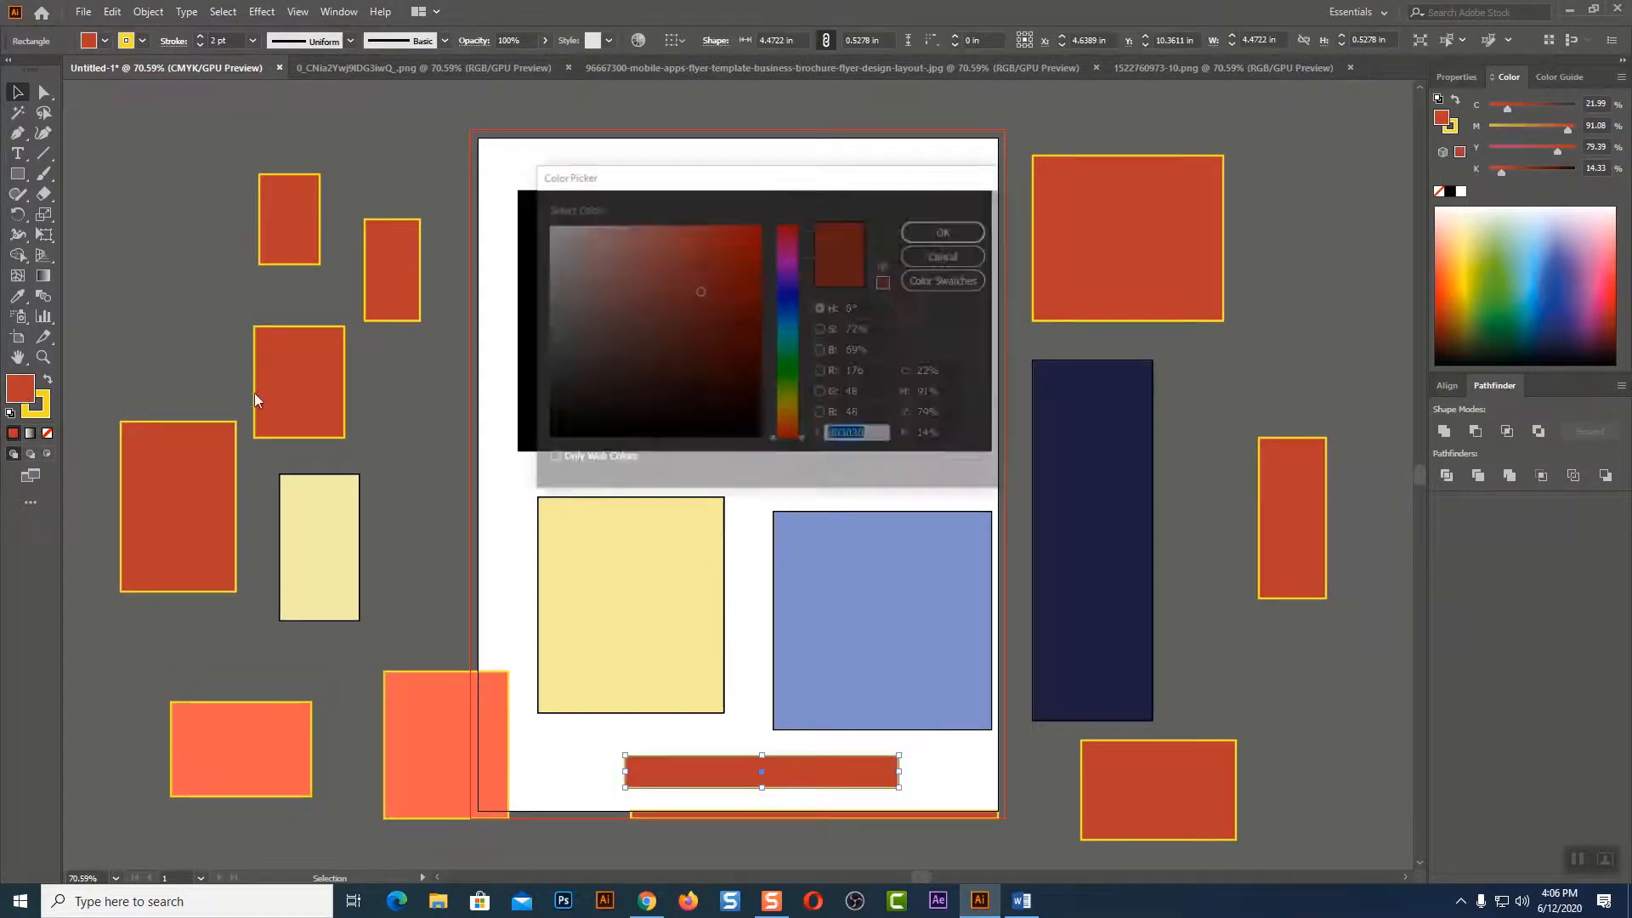
pyautogui.click(665, 230)
pyautogui.click(924, 233)
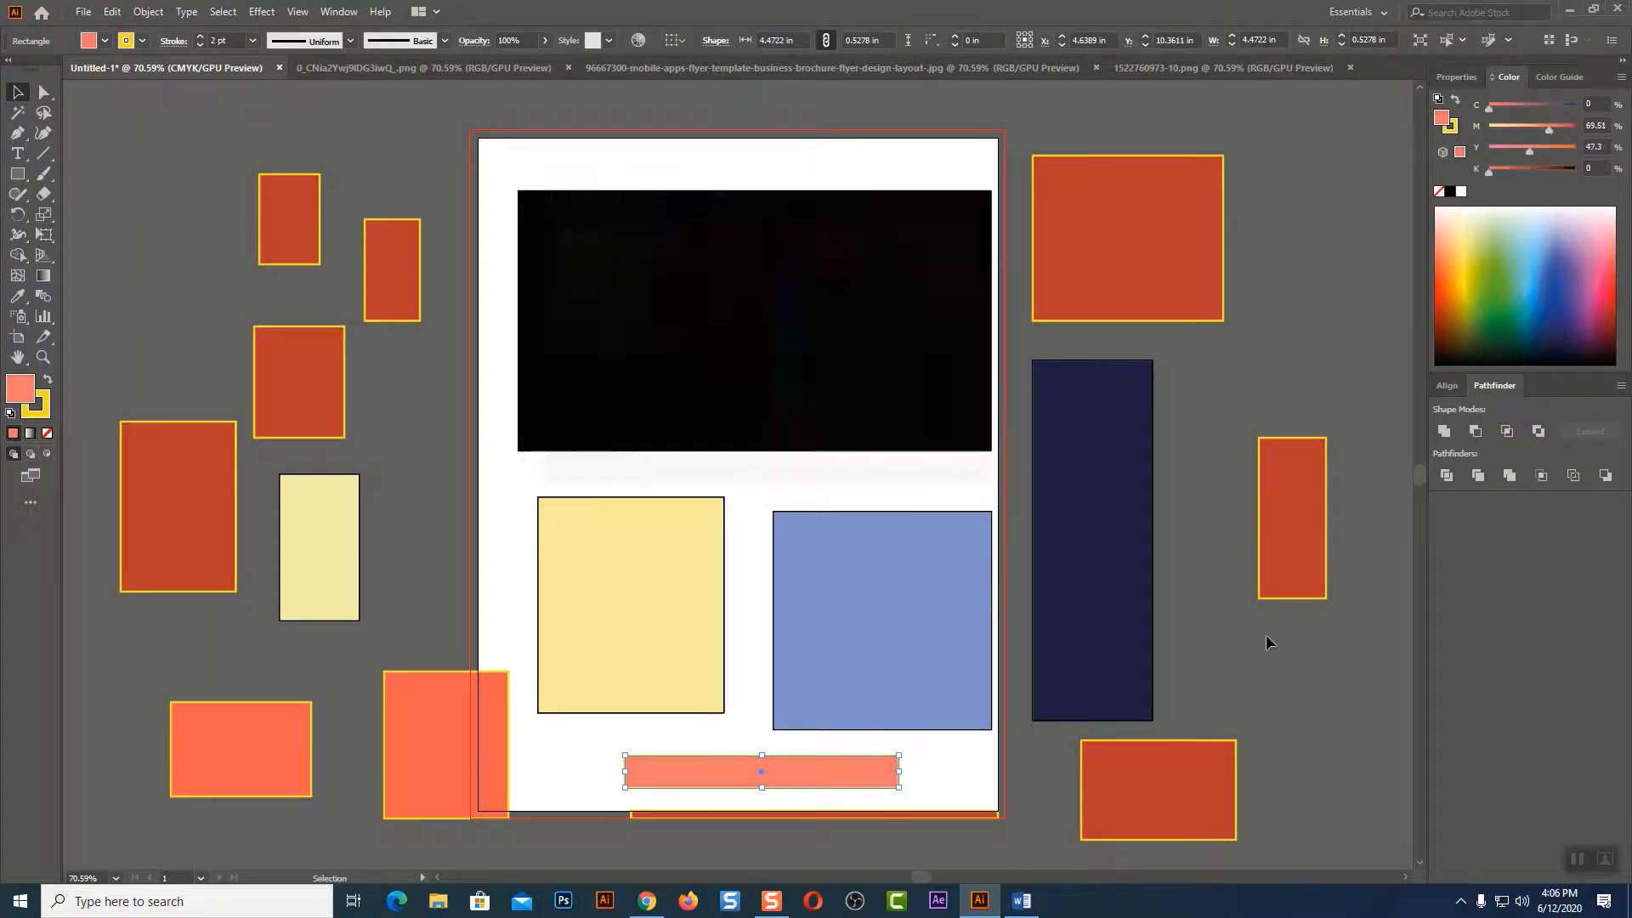
pyautogui.click(1395, 721)
# Fill the new rectangle below the navy one with dark maroon 490A0A and deselect it.
pyautogui.click(1225, 785)
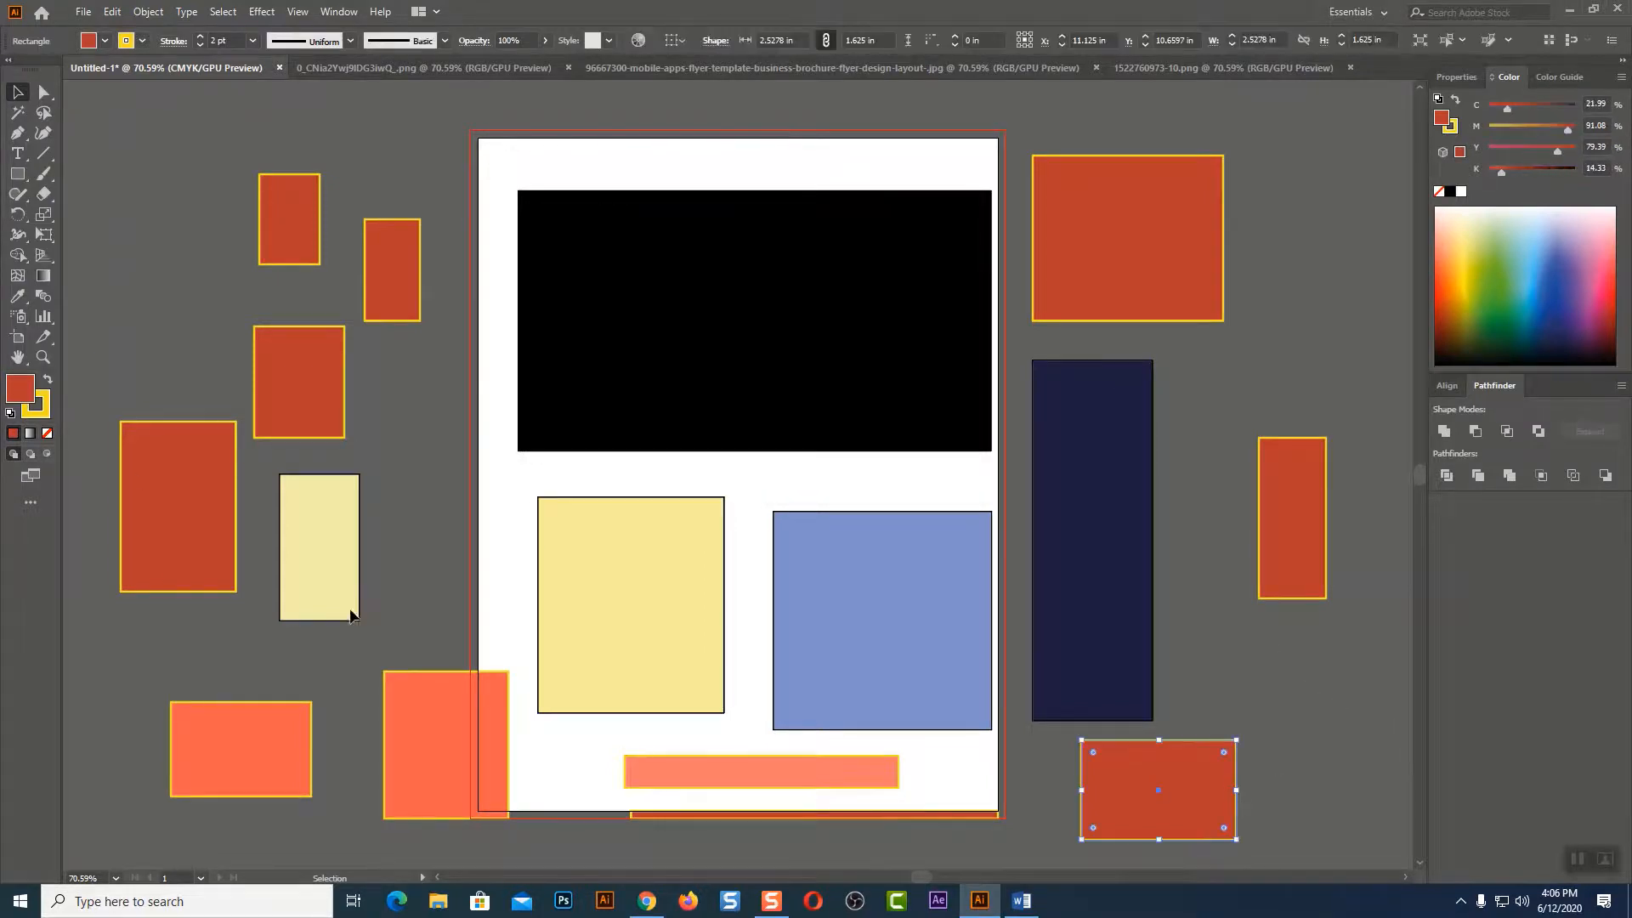
pyautogui.doubleClick(20, 393)
pyautogui.click(733, 376)
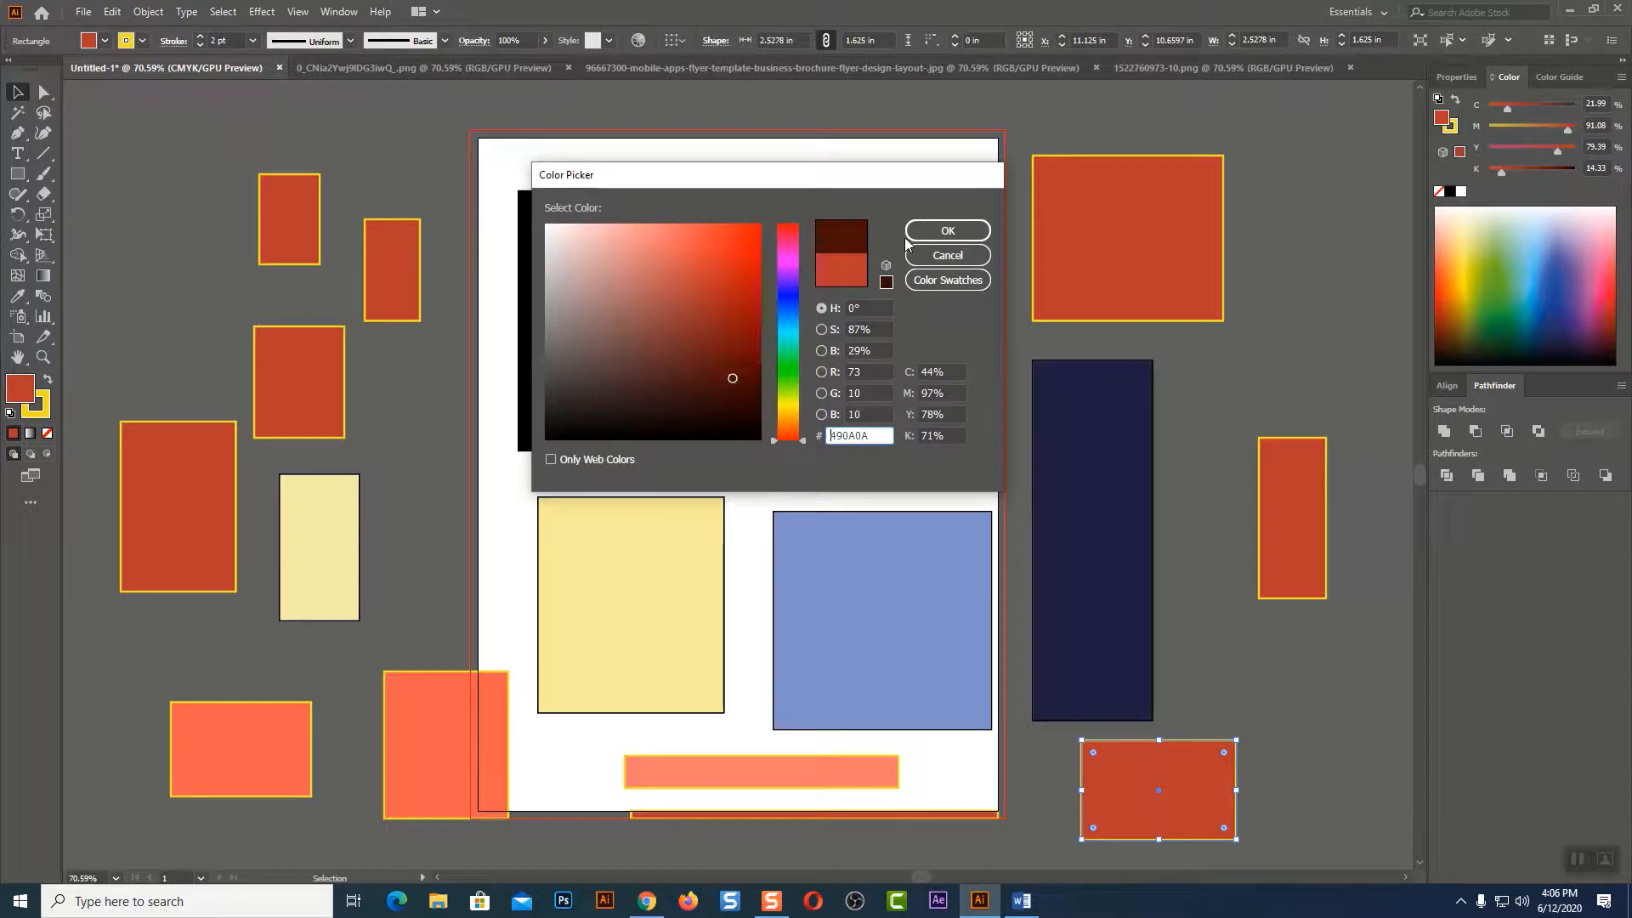
pyautogui.click(947, 230)
pyautogui.click(1294, 675)
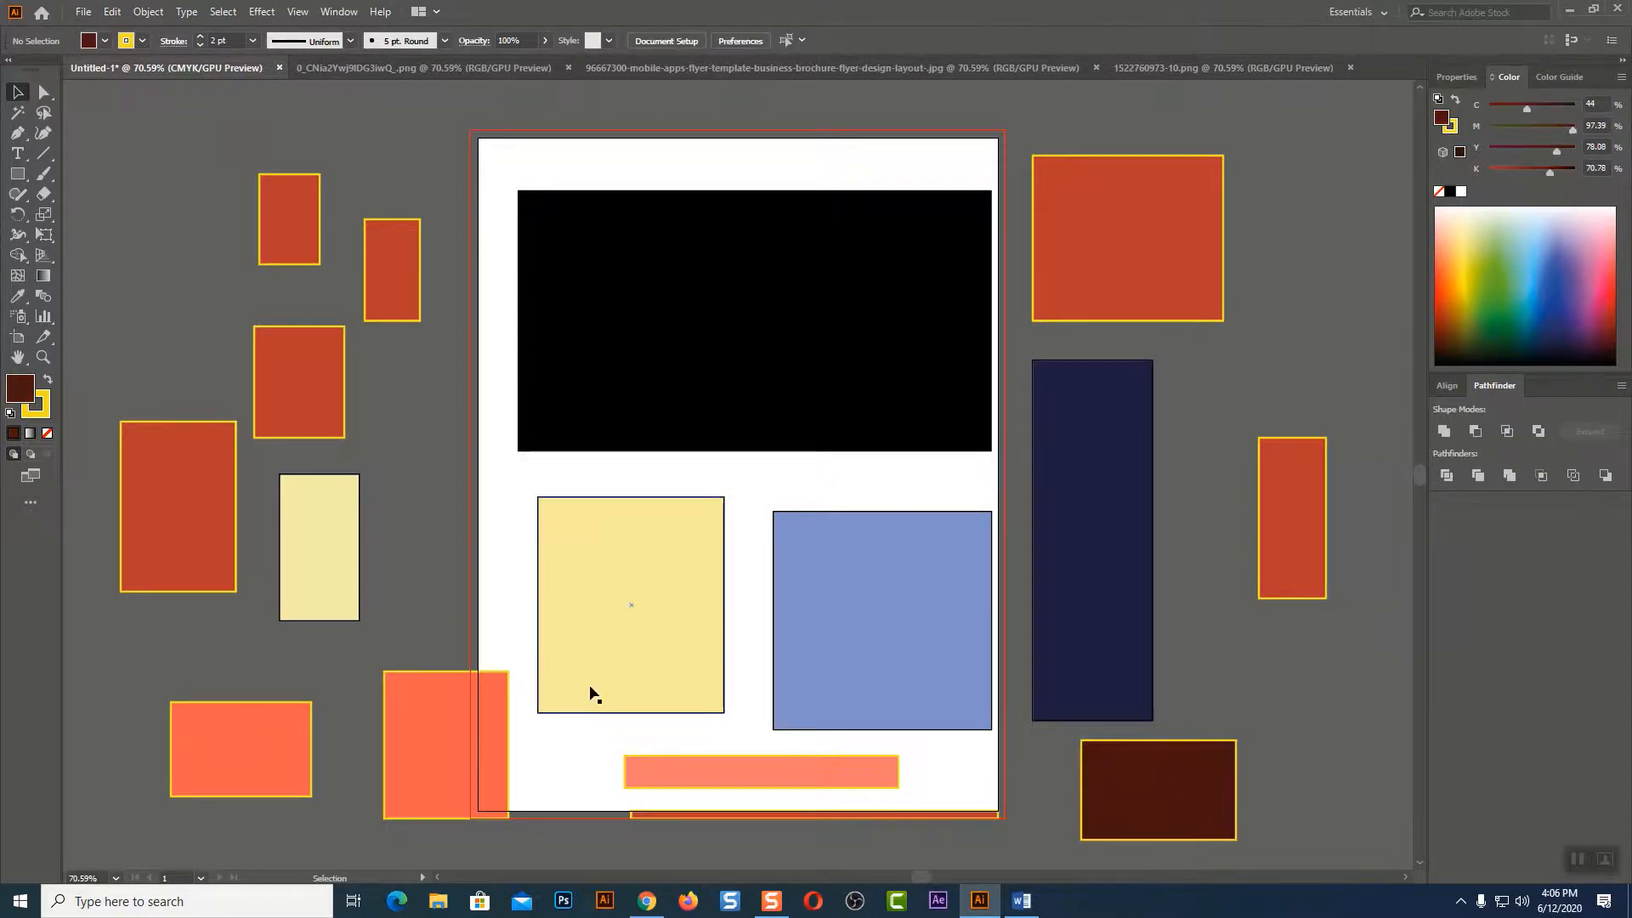
# Select objects with fills similar to the upper-left red rectangle using the Magic Wand, set the fill color tolerance to 20 and deselect everything.
pyautogui.click(18, 113)
pyautogui.click(289, 213)
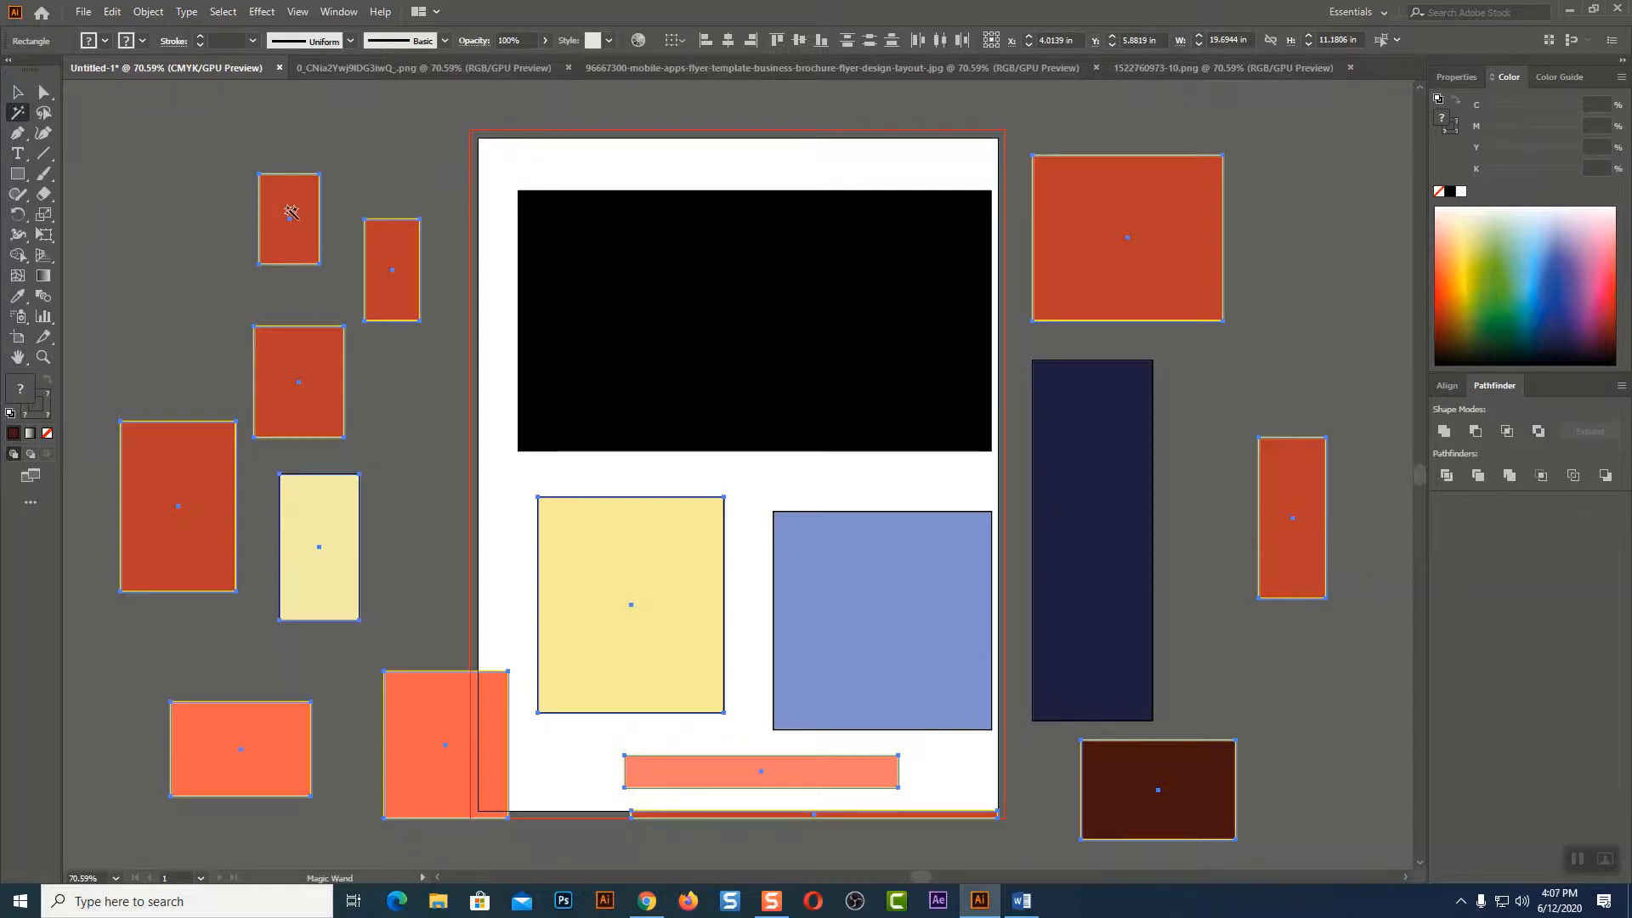
pyautogui.doubleClick(17, 112)
pyautogui.doubleClick(722, 175)
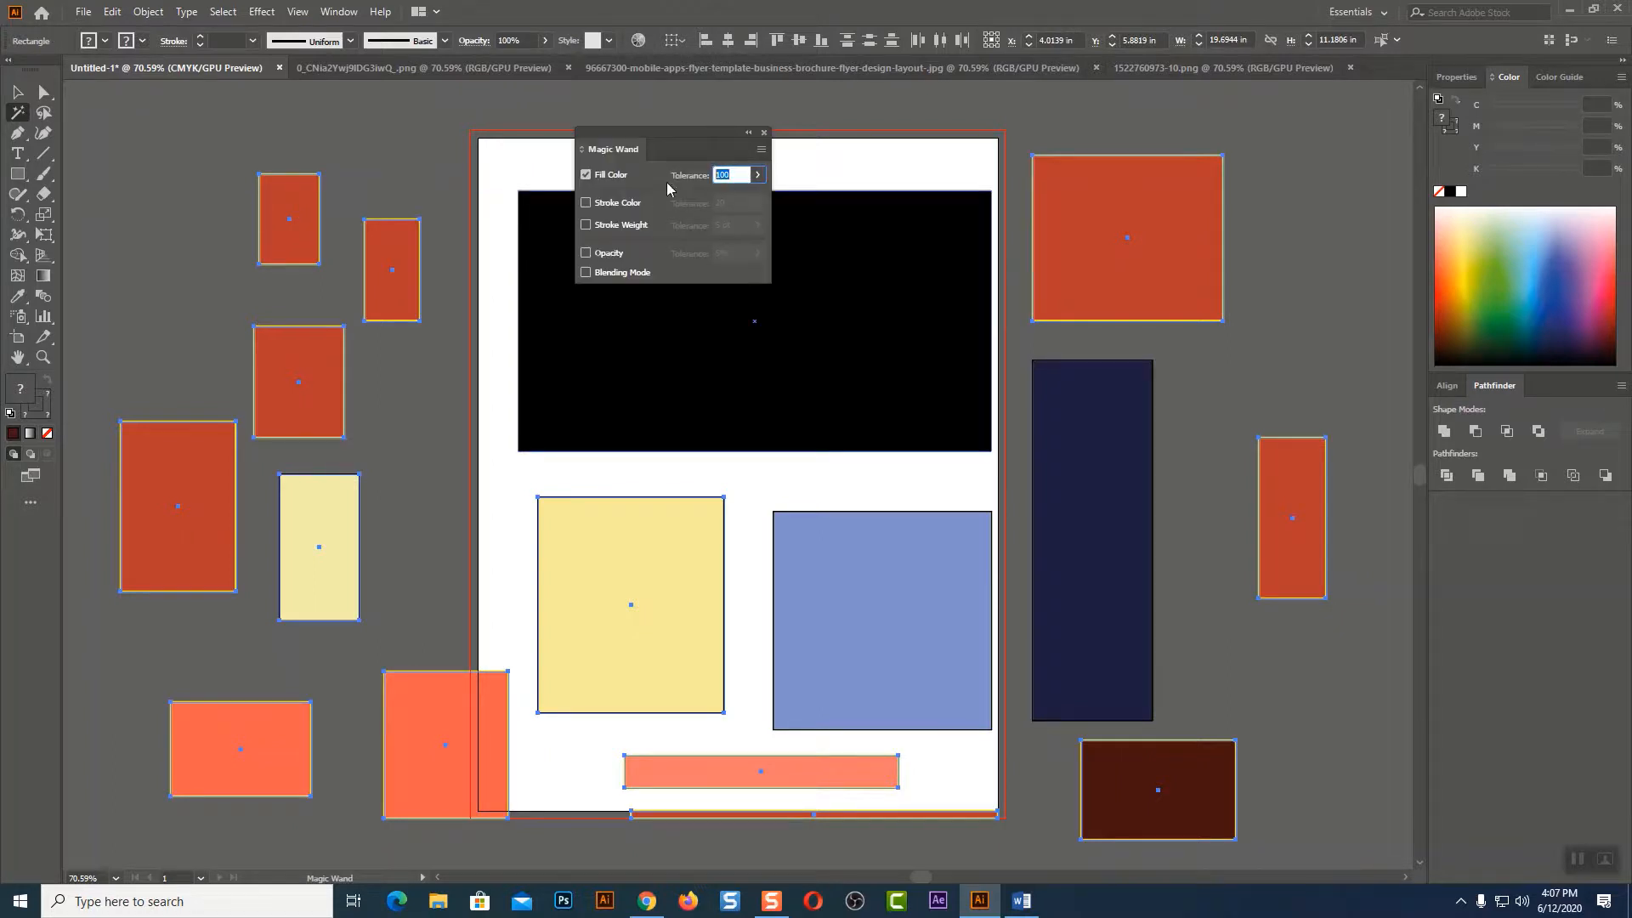
pyautogui.write('20')
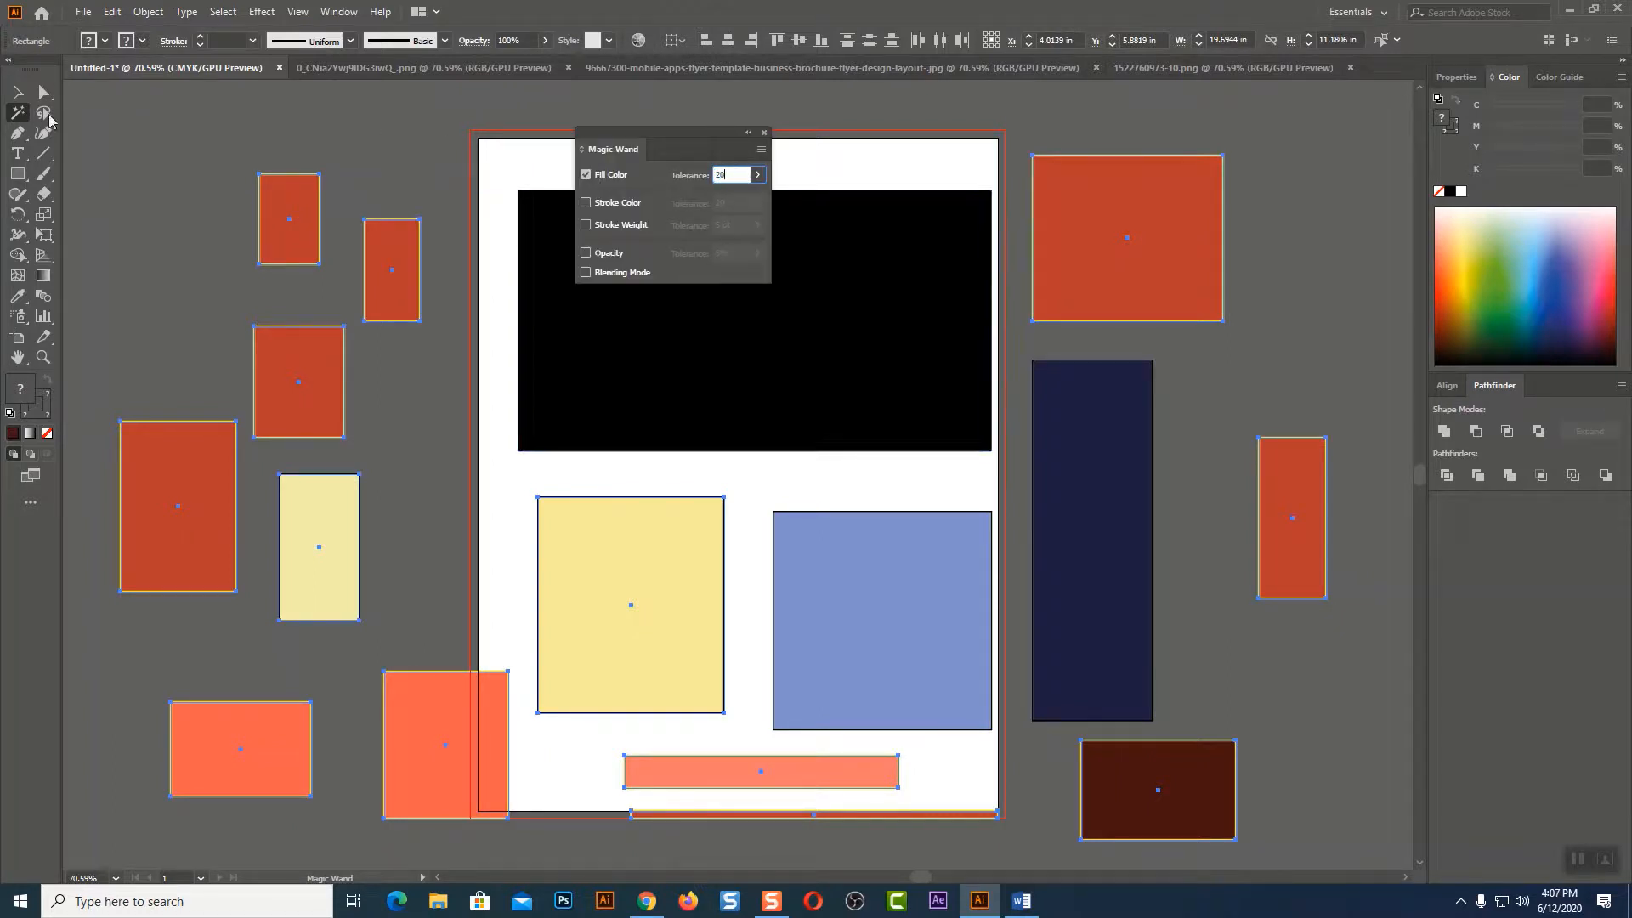
pyautogui.click(17, 92)
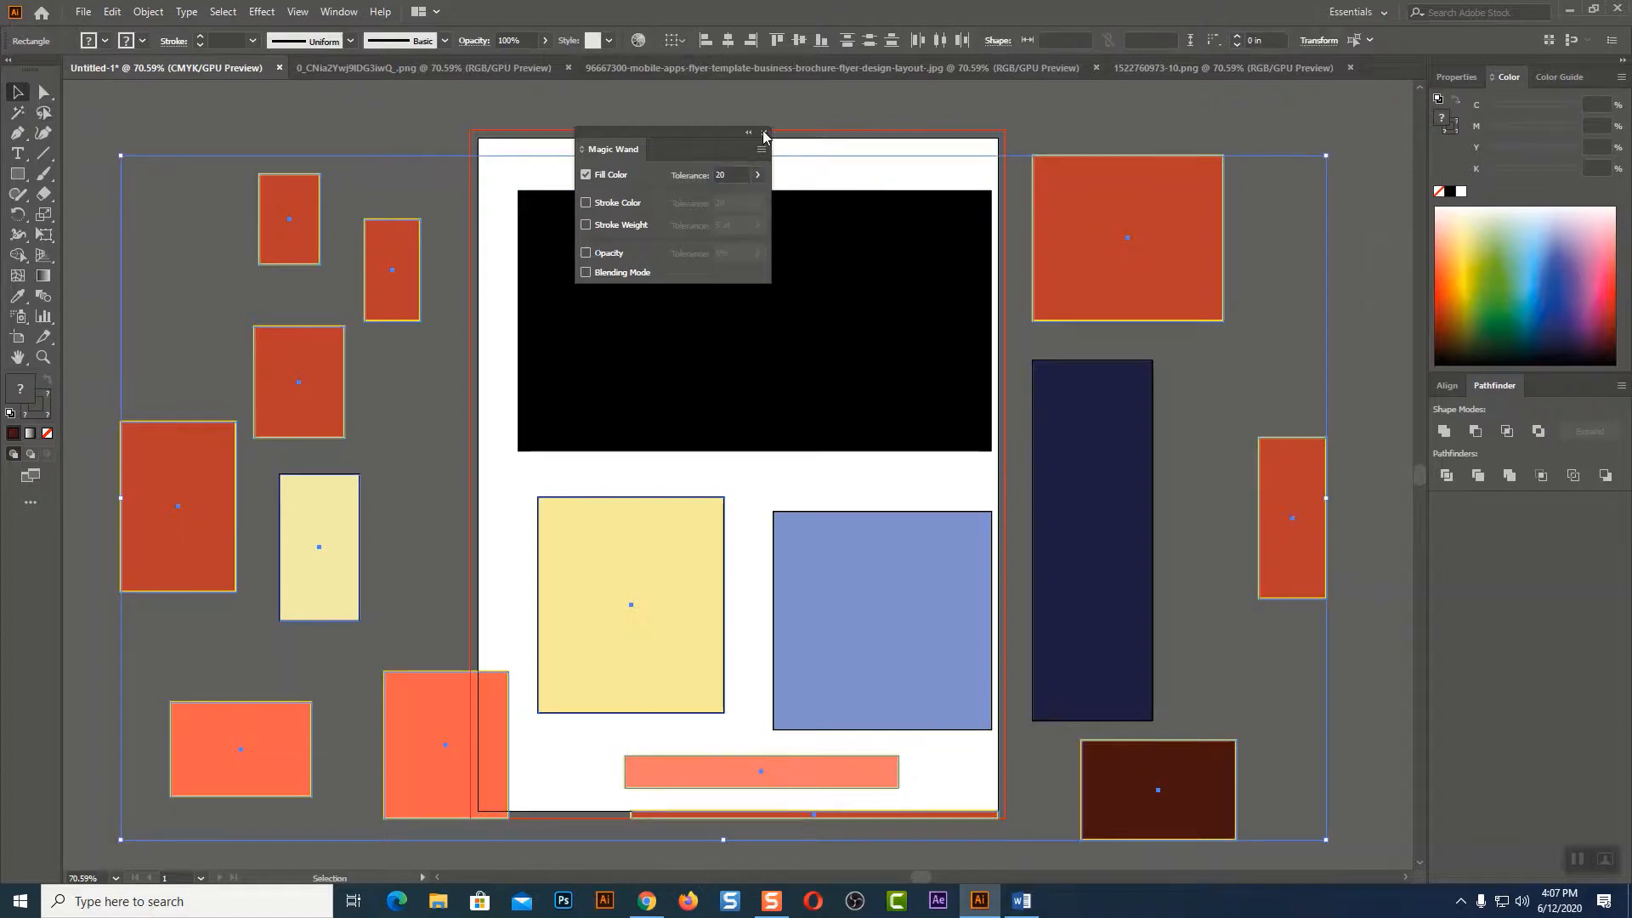
pyautogui.click(764, 133)
pyautogui.click(361, 131)
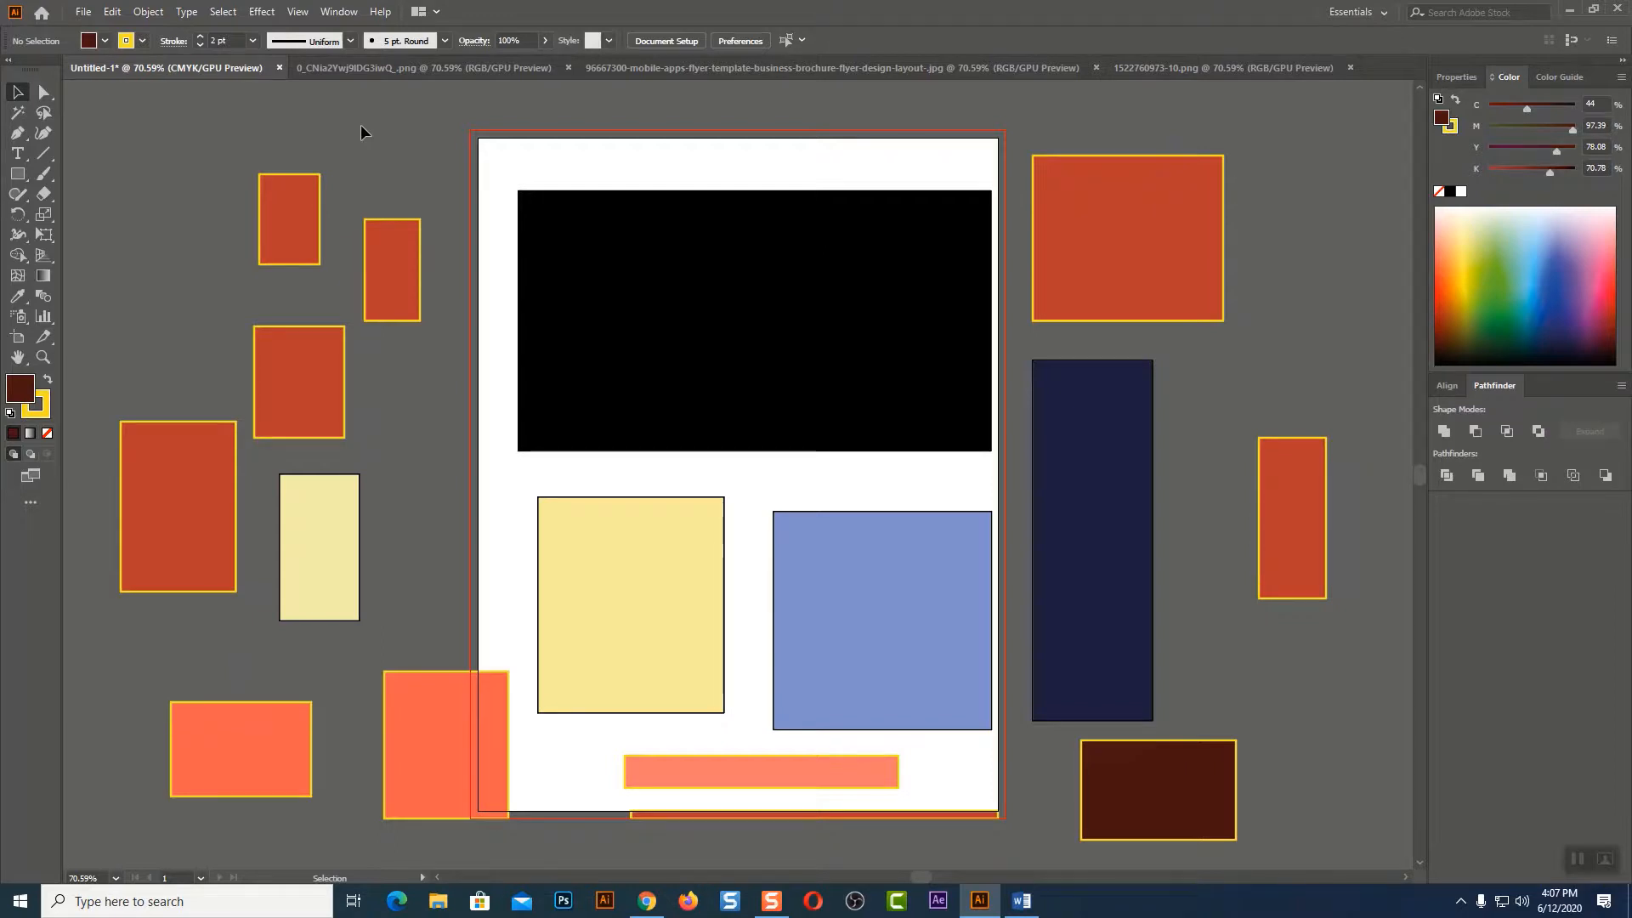
# Delete all the rectangles on and around the artboard.
pyautogui.moveTo(140, 168); pyautogui.dragTo(1378, 863)
pyautogui.press('Delete')
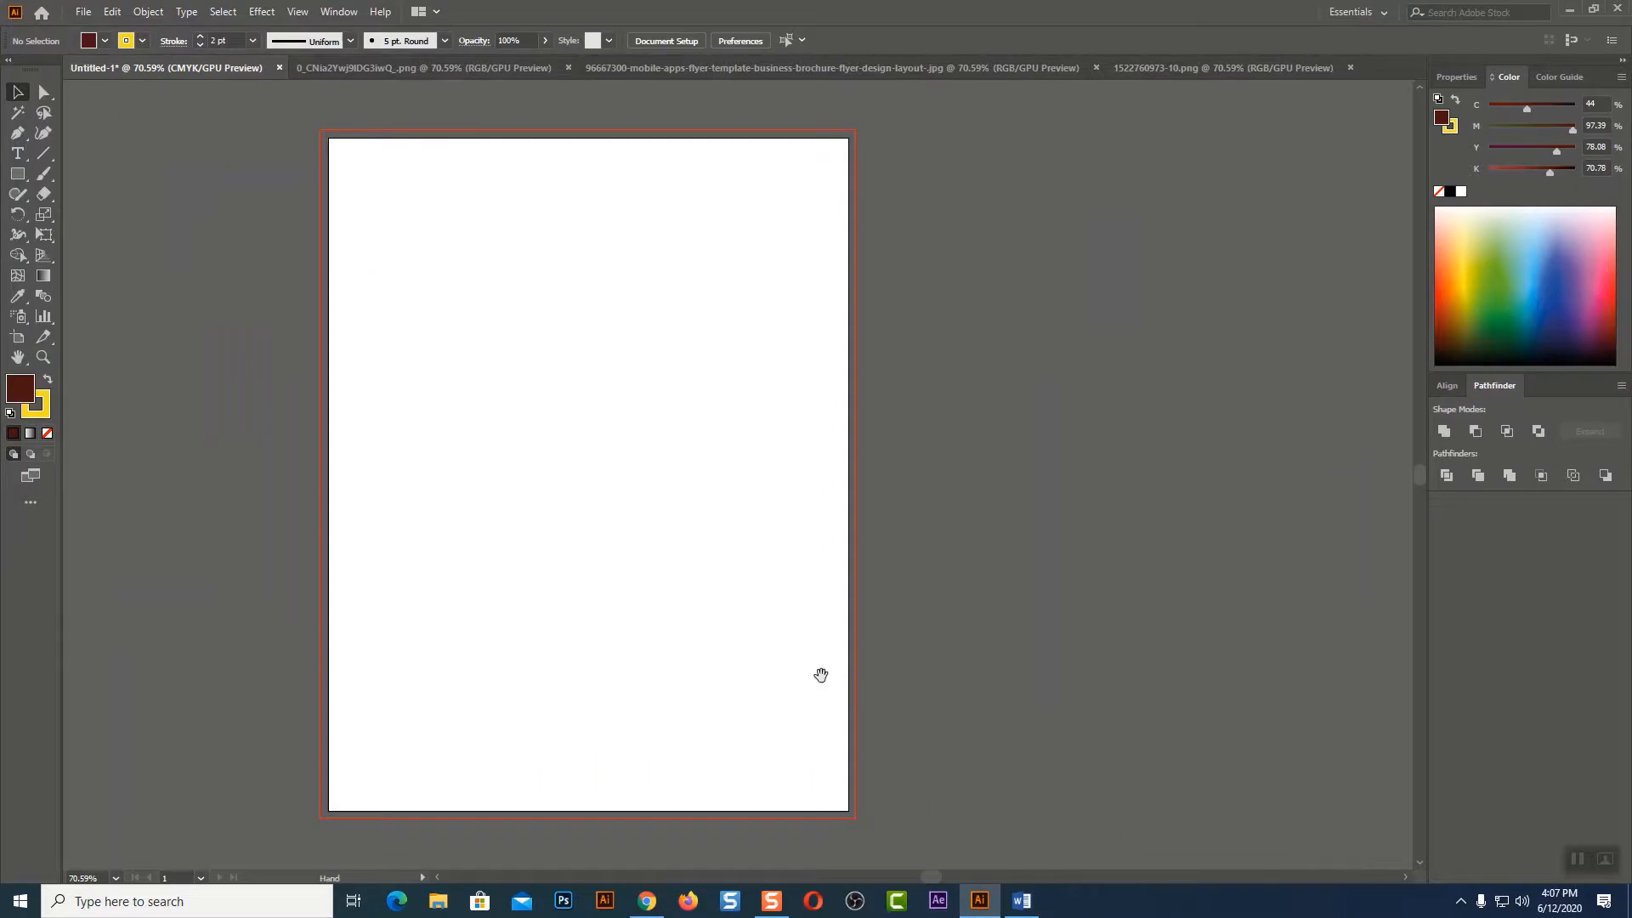
pyautogui.moveTo(819, 674); pyautogui.dragTo(977, 678)
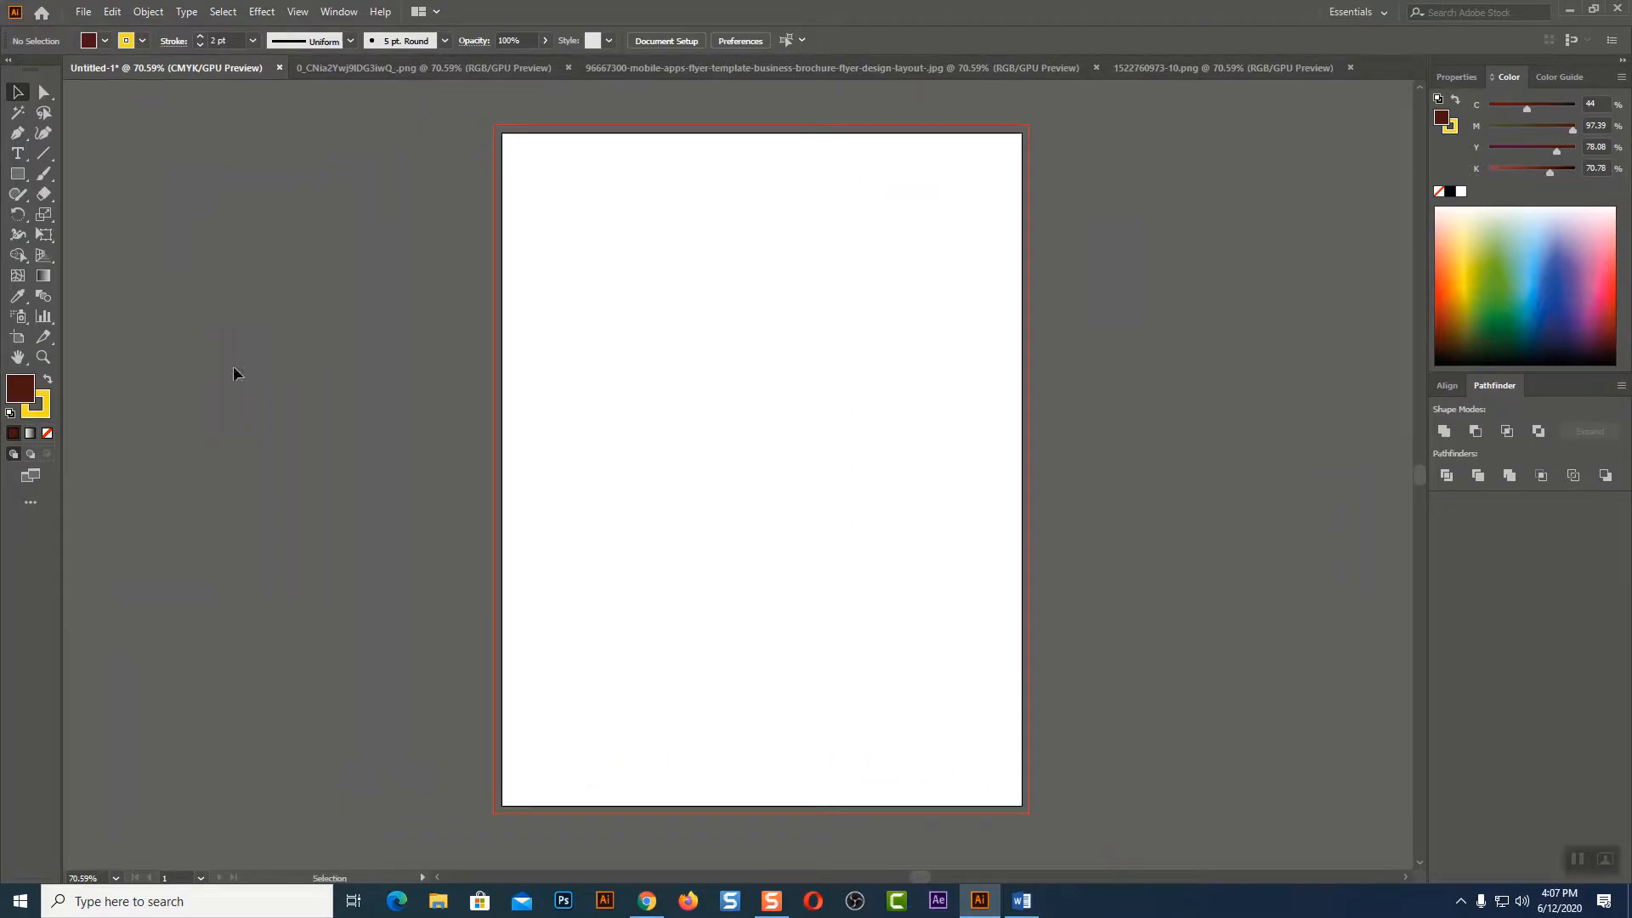
# Draw a maroon rectangle about 6.43 by 5.96 in on the artboard and deselect it.
pyautogui.click(17, 173)
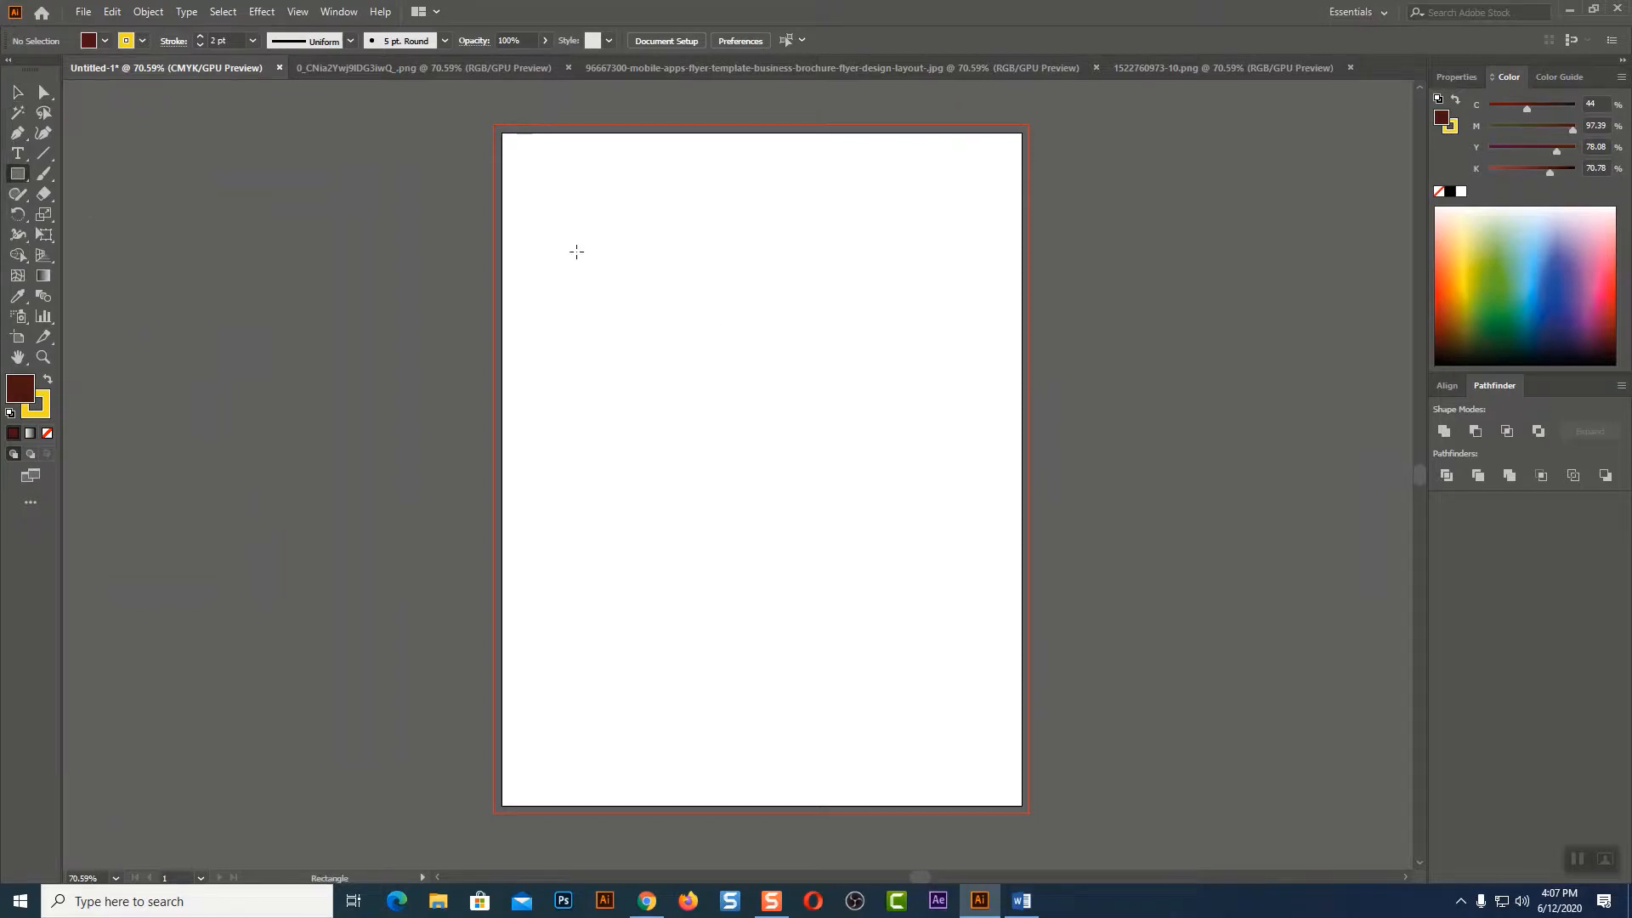
pyautogui.moveTo(576, 251); pyautogui.dragTo(970, 615)
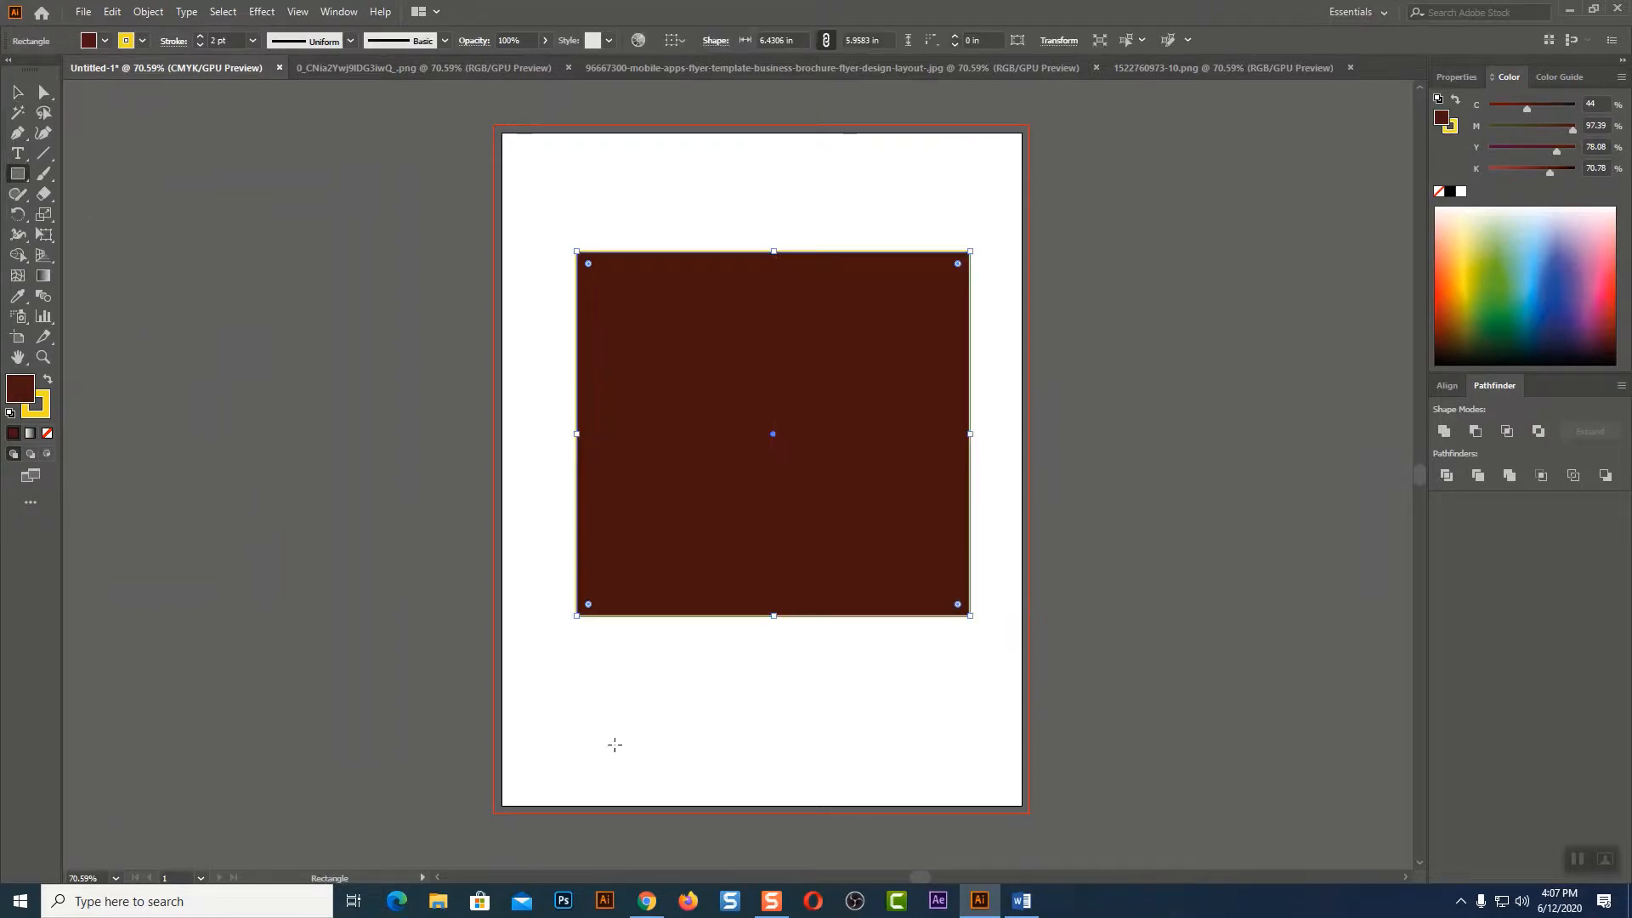
pyautogui.click(18, 91)
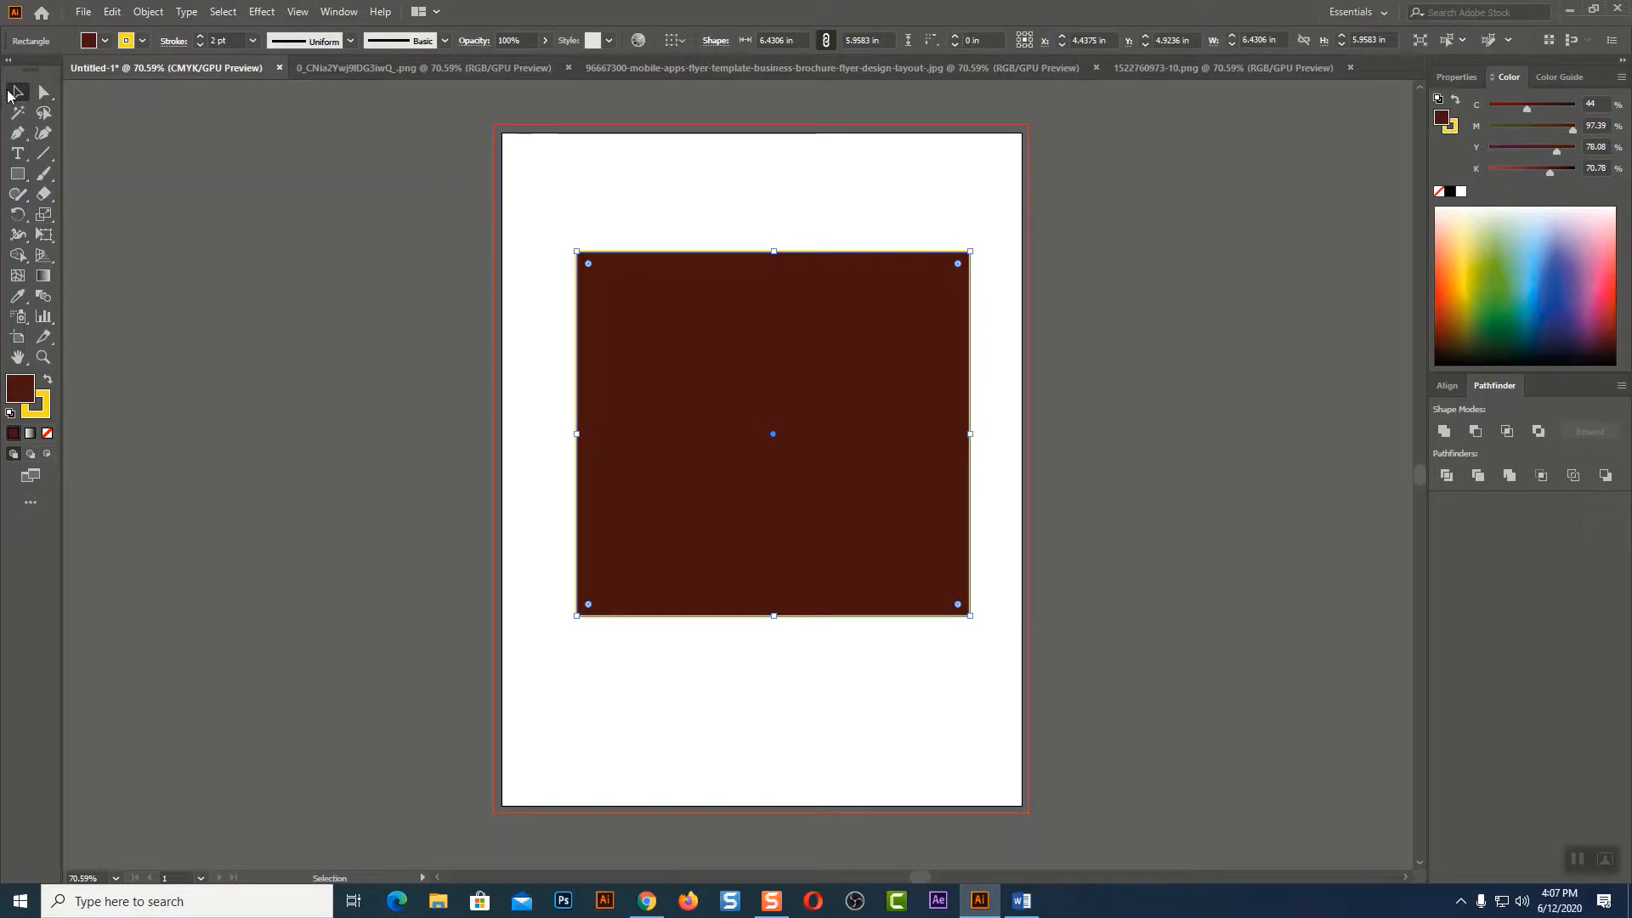
pyautogui.click(1007, 340)
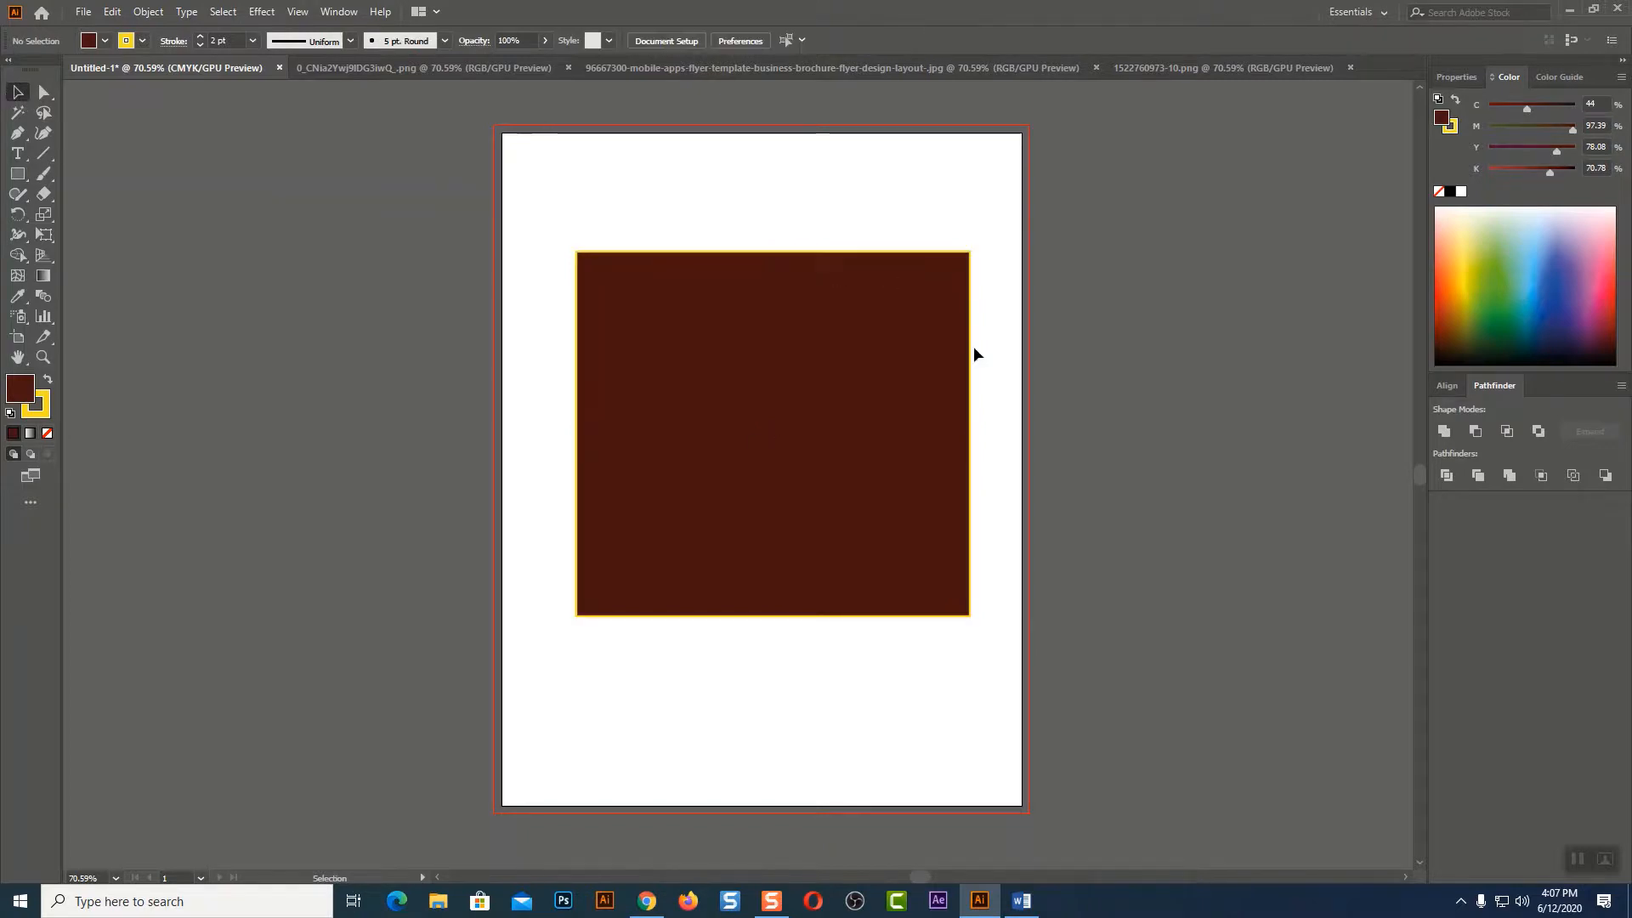
# Select the maroon rectangle and display the document in Outline view.
pyautogui.click(960, 348)
pyautogui.press('a')
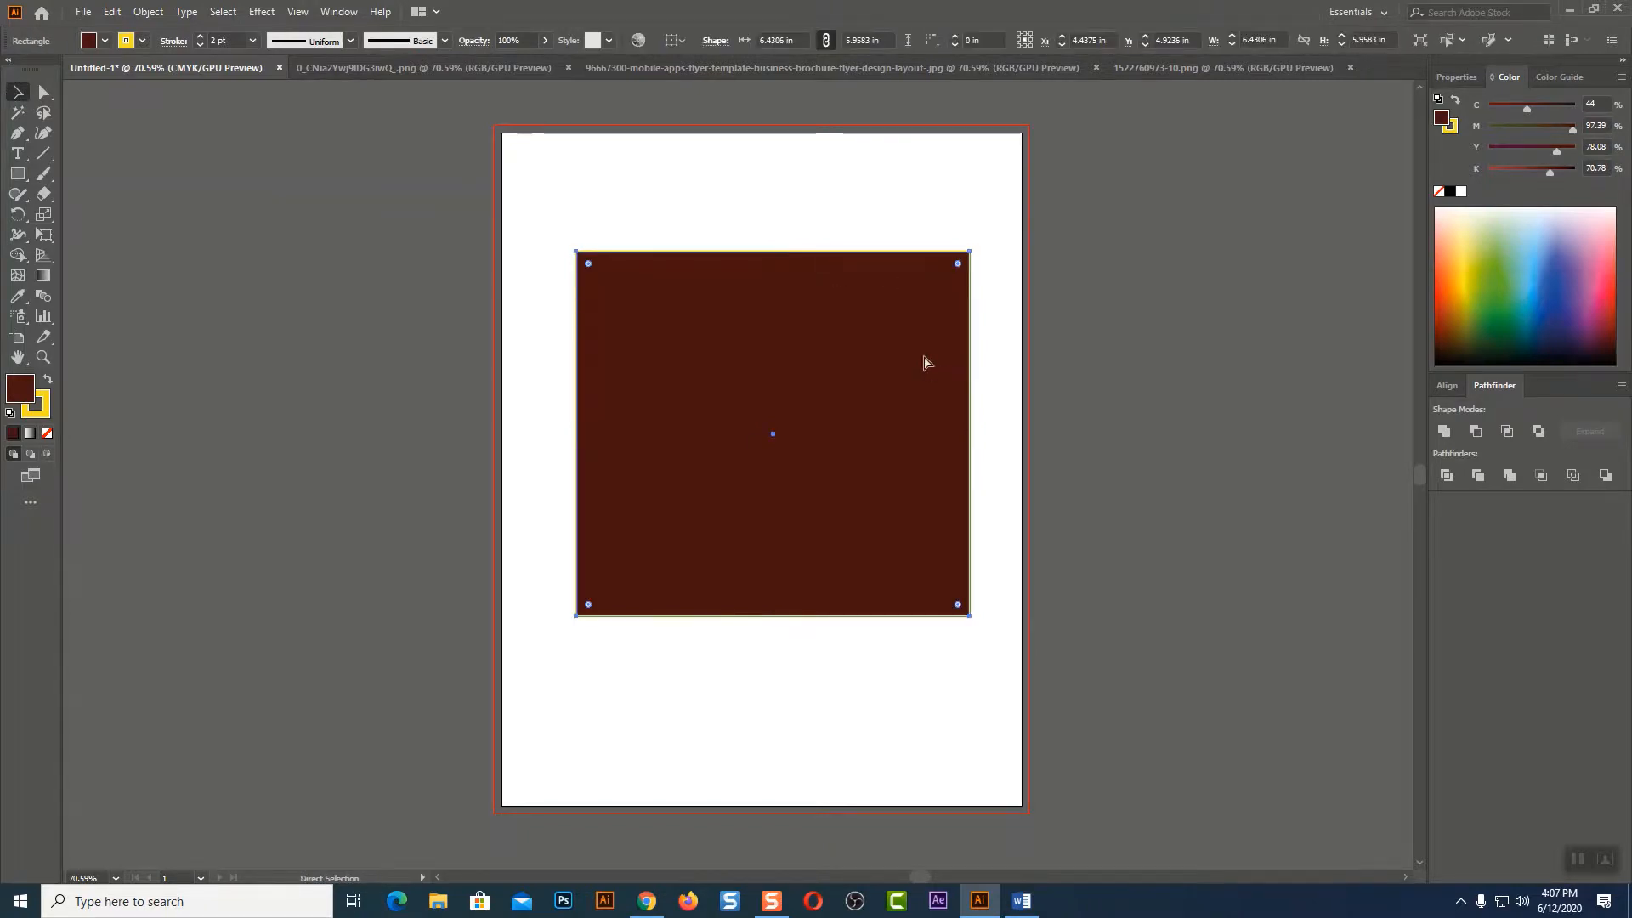
pyautogui.hotkey('ctrl', 'y')
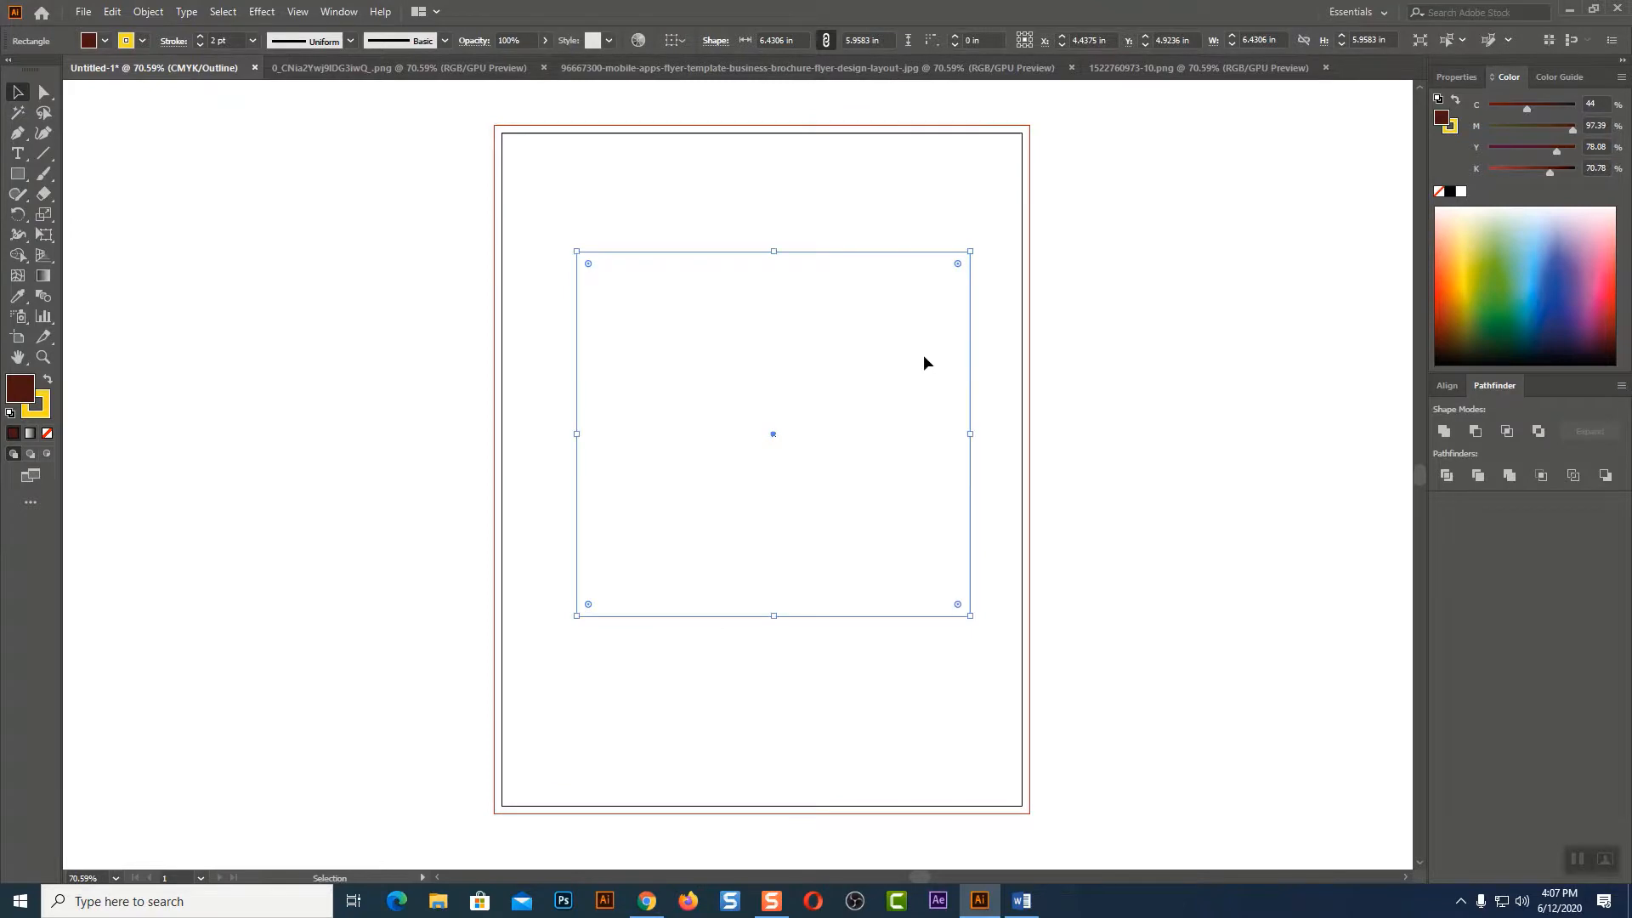
# Move the whole rectangle up and to the right with Direct Selection, centering it at about X 4.99 in, Y 3.76 in.
pyautogui.click(1080, 373)
pyautogui.click(970, 270)
pyautogui.click(44, 91)
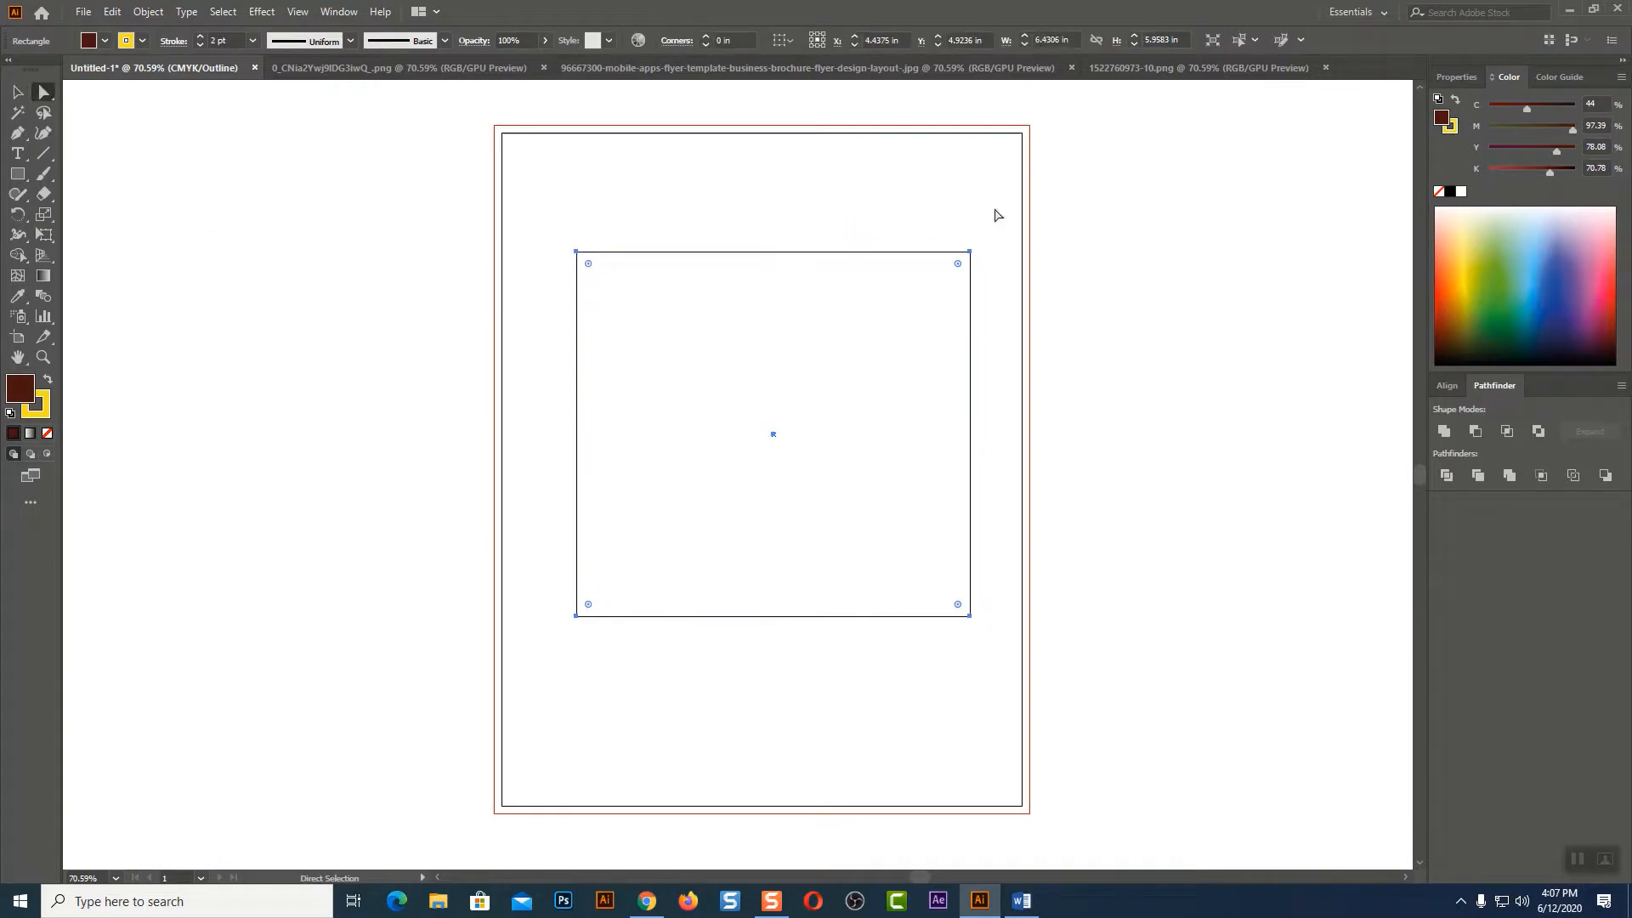
pyautogui.moveTo(973, 253); pyautogui.dragTo(1003, 180)
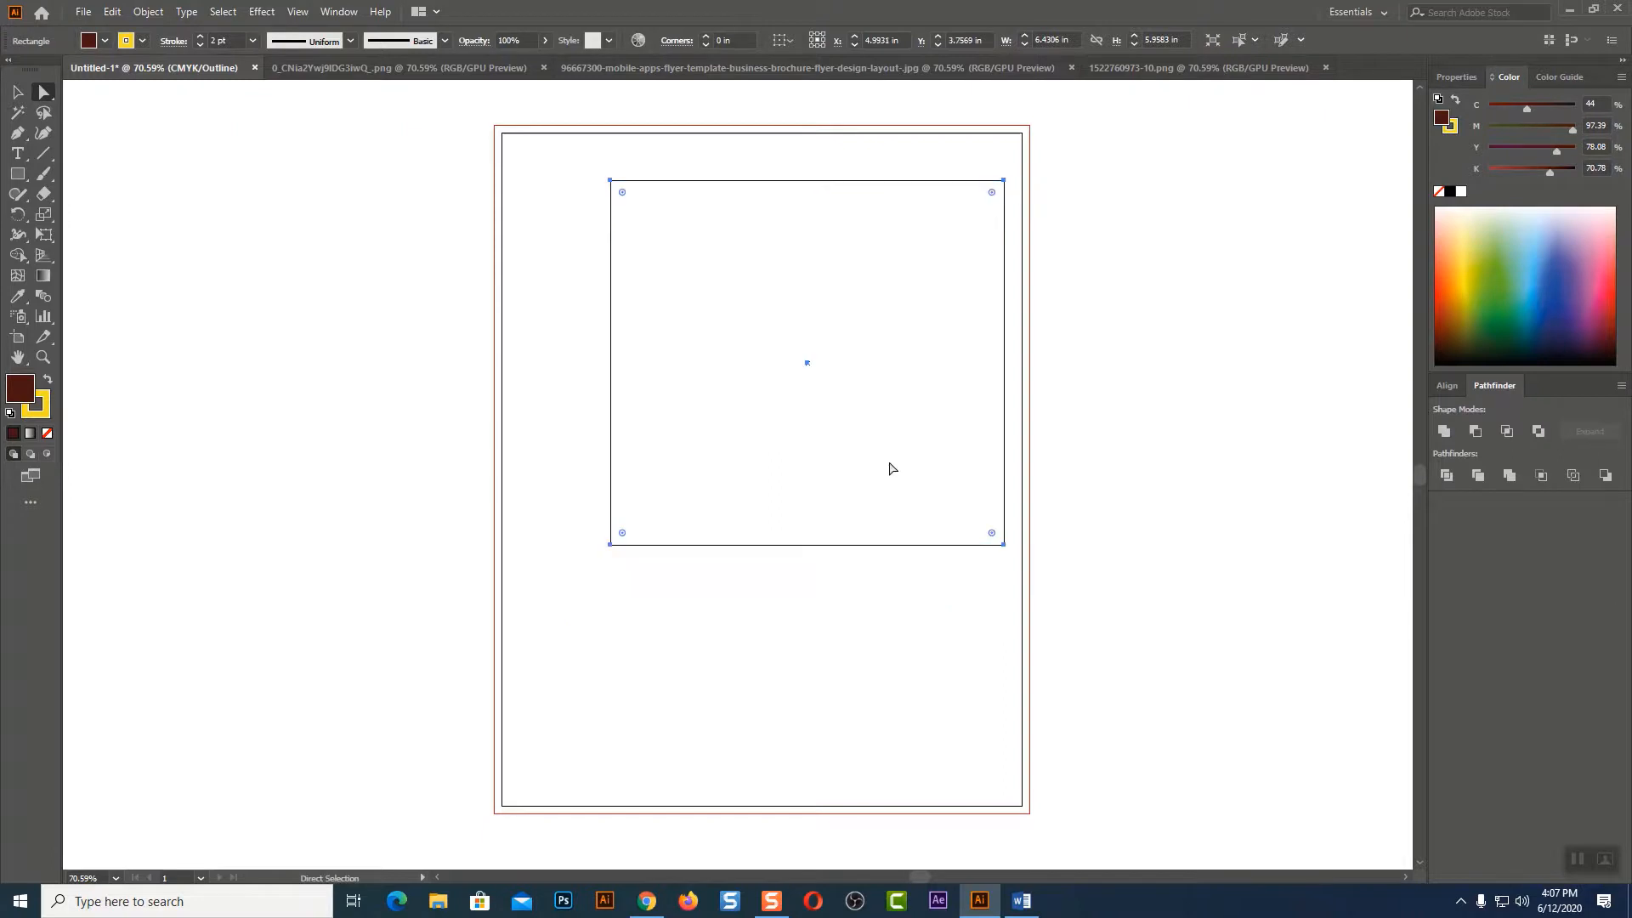
# Move only the rectangle's lower-left anchor point inward to about X 2.58 in, Y 5.21 in and return to Preview view.
pyautogui.click(606, 605)
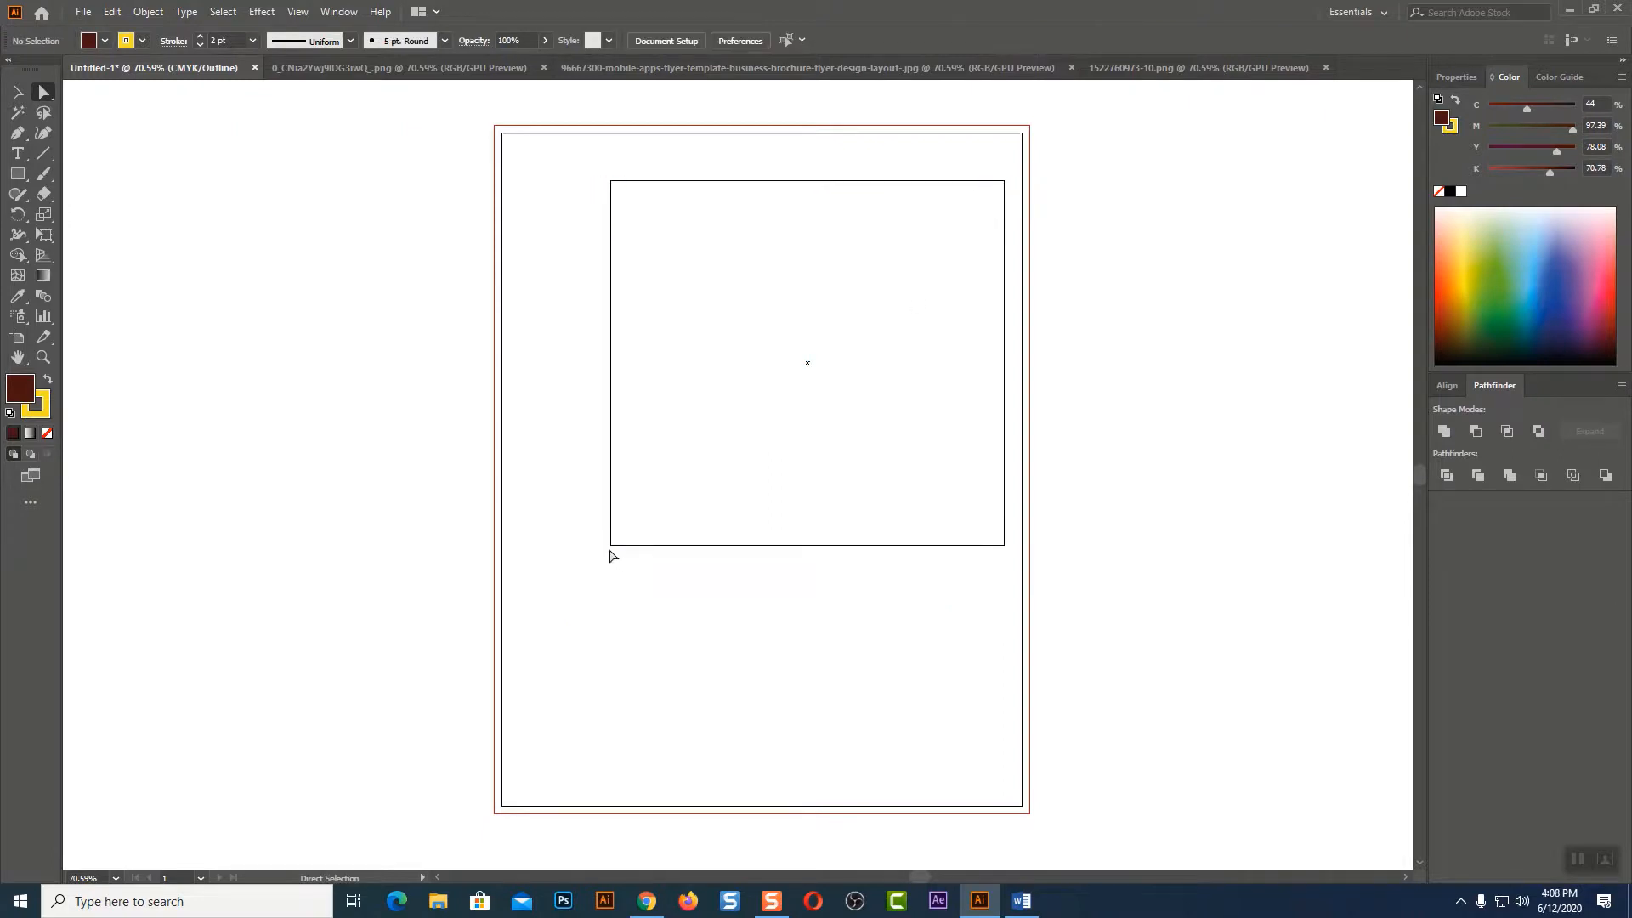
pyautogui.moveTo(611, 546); pyautogui.dragTo(660, 453)
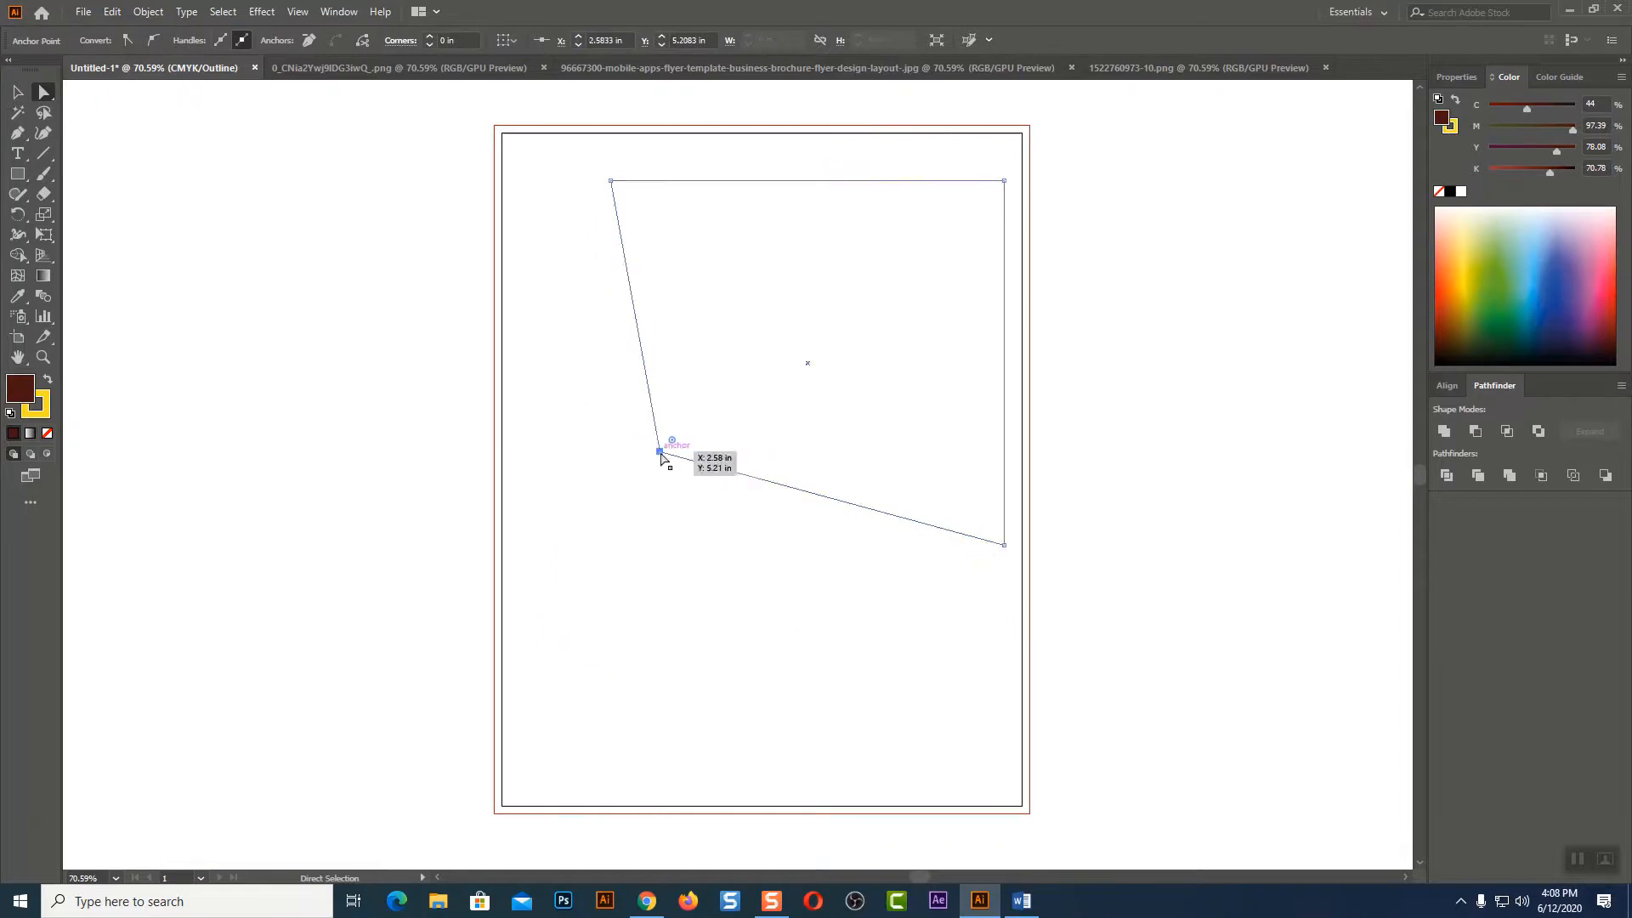
pyautogui.press('ctrl')
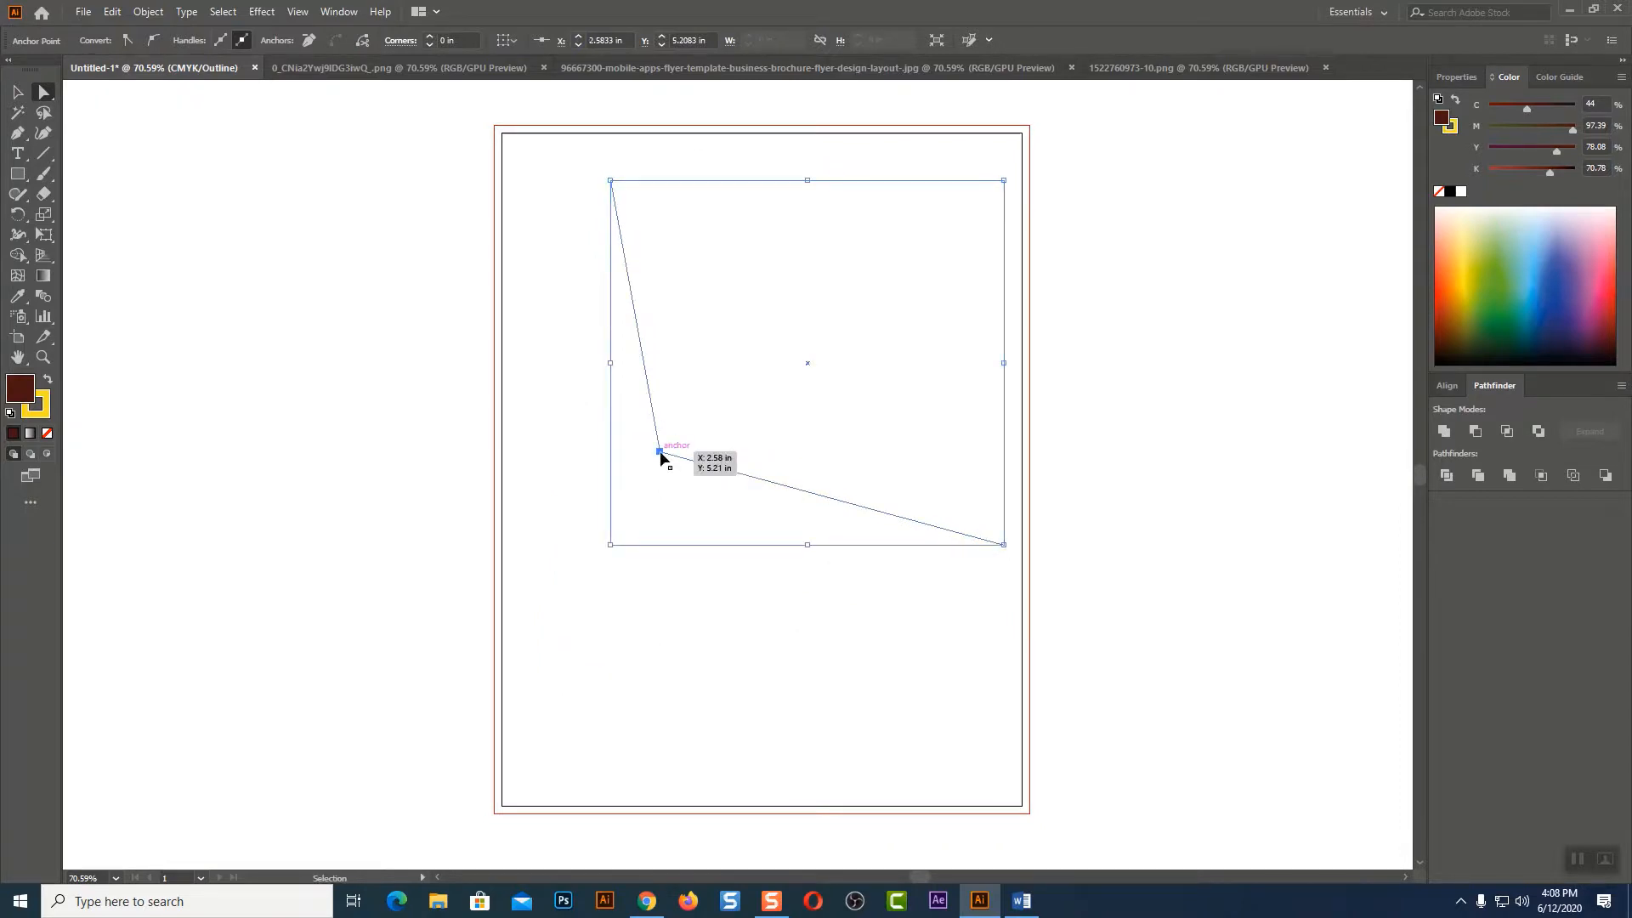
pyautogui.hotkey('ctrl', 'y')
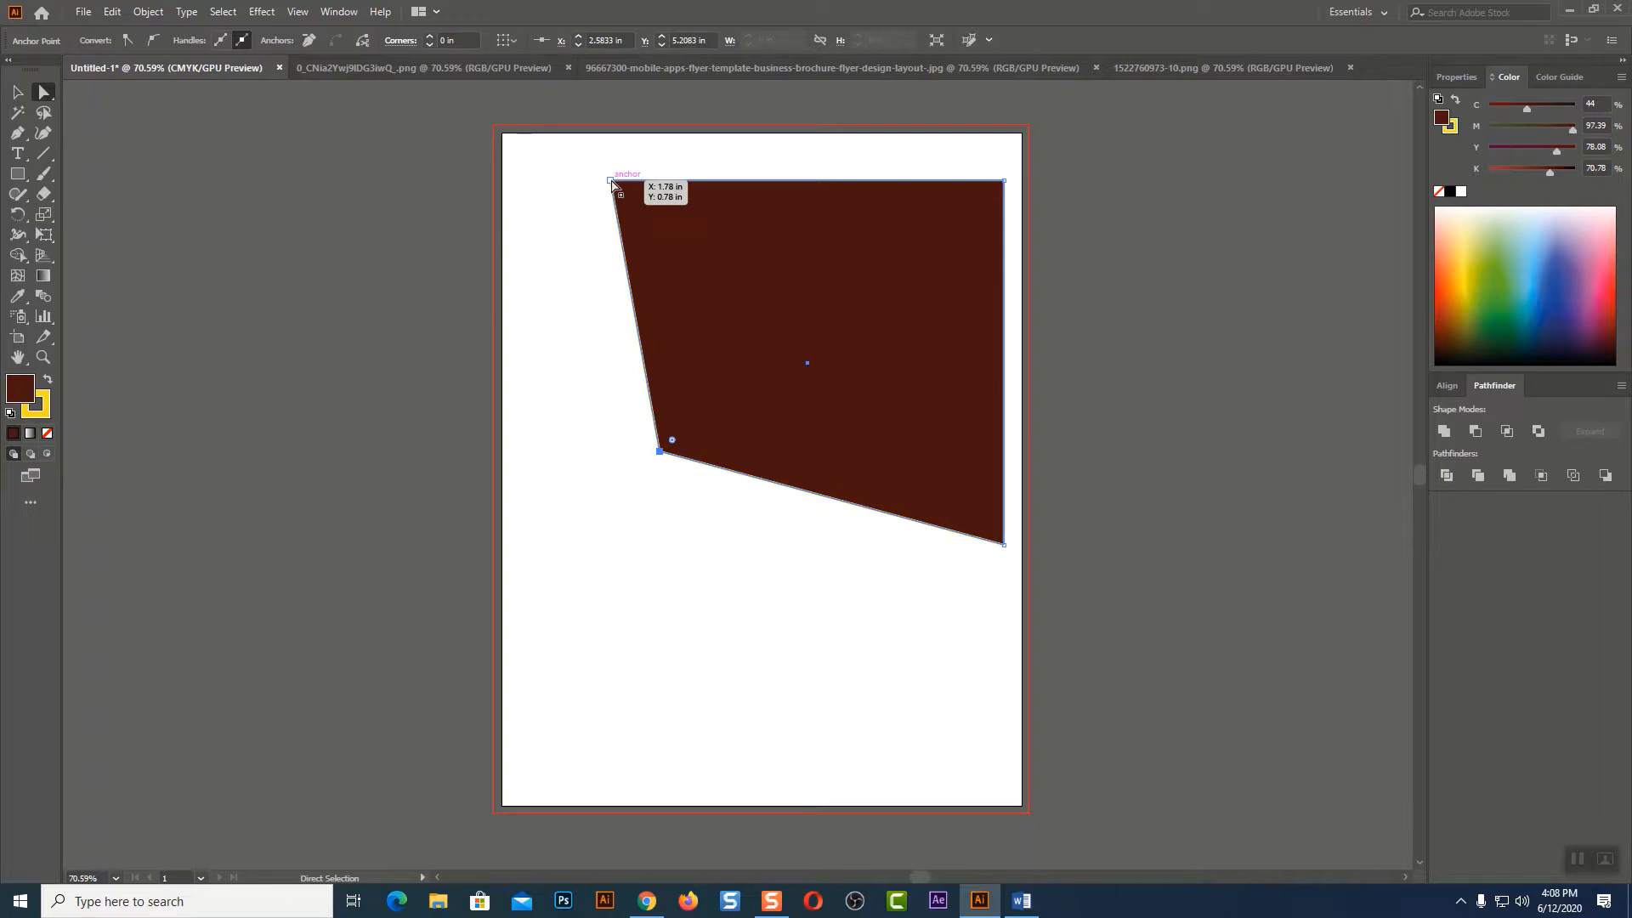
# Add an anchor point near the middle of the shape's top edge, at about X 4.86 in, Y 0.78 in.
pyautogui.click(18, 92)
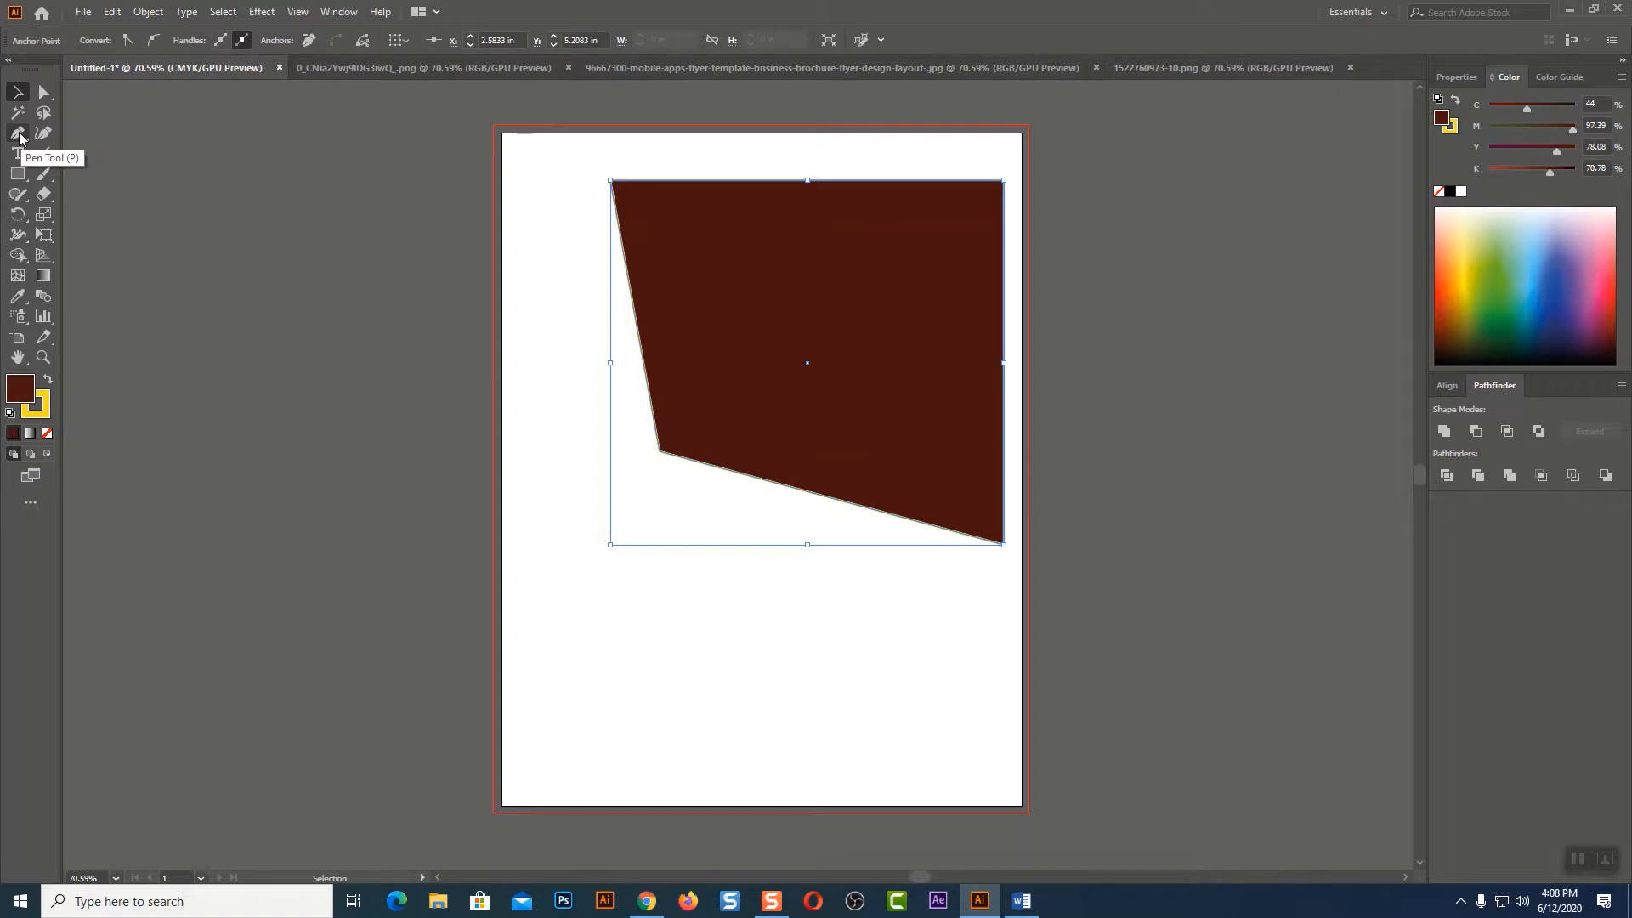
pyautogui.click(20, 139)
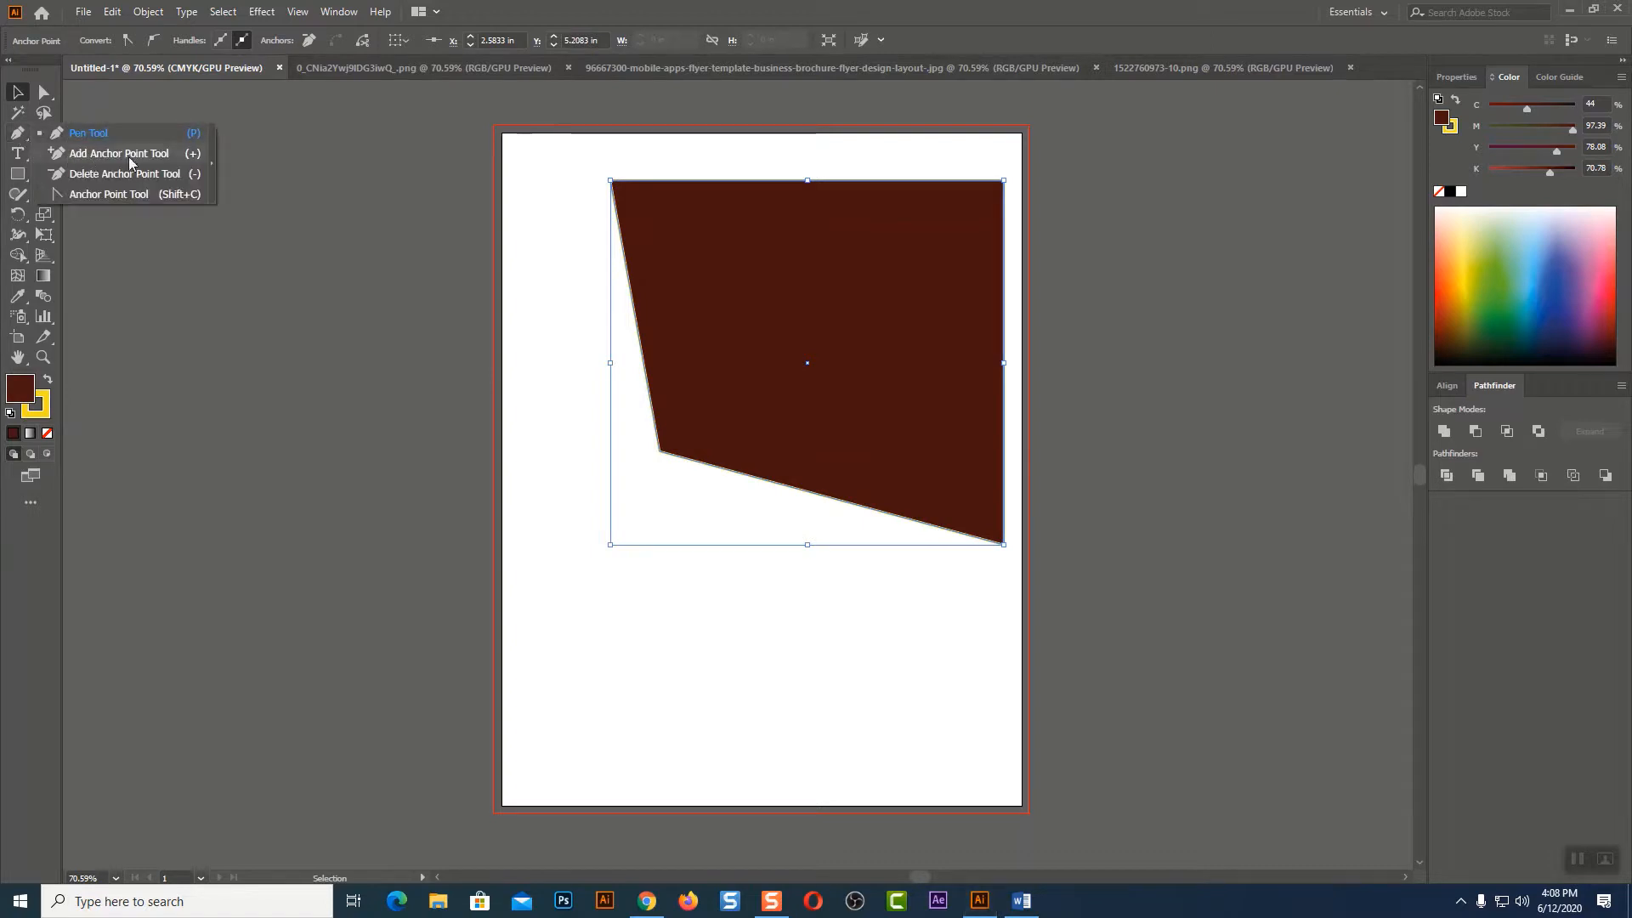
pyautogui.click(21, 139)
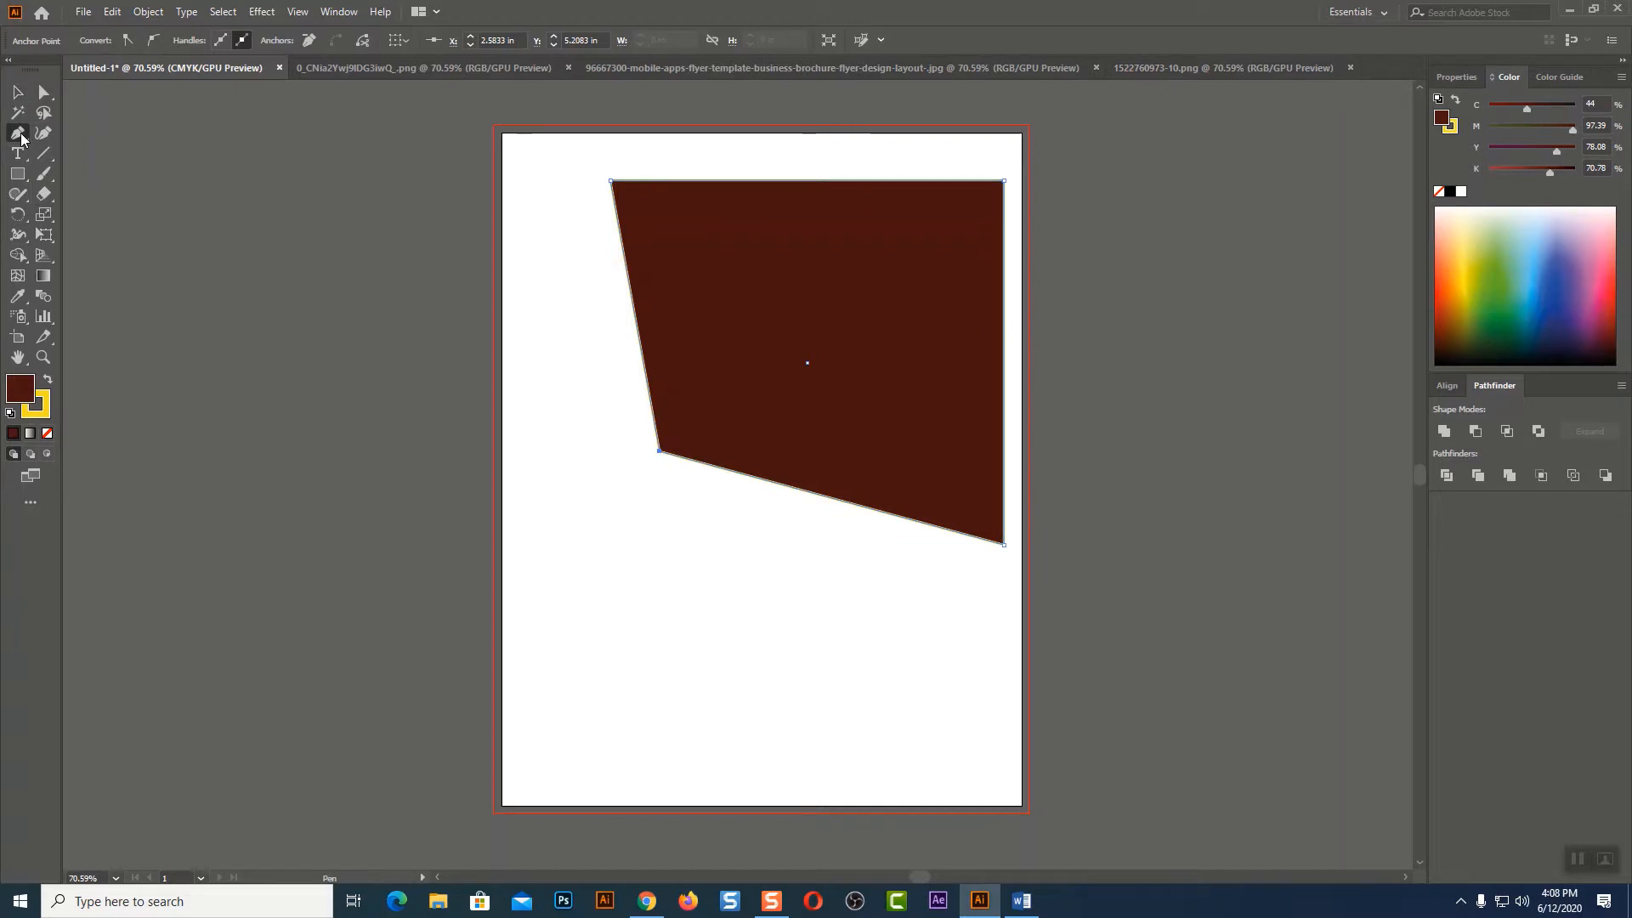
pyautogui.click(22, 138)
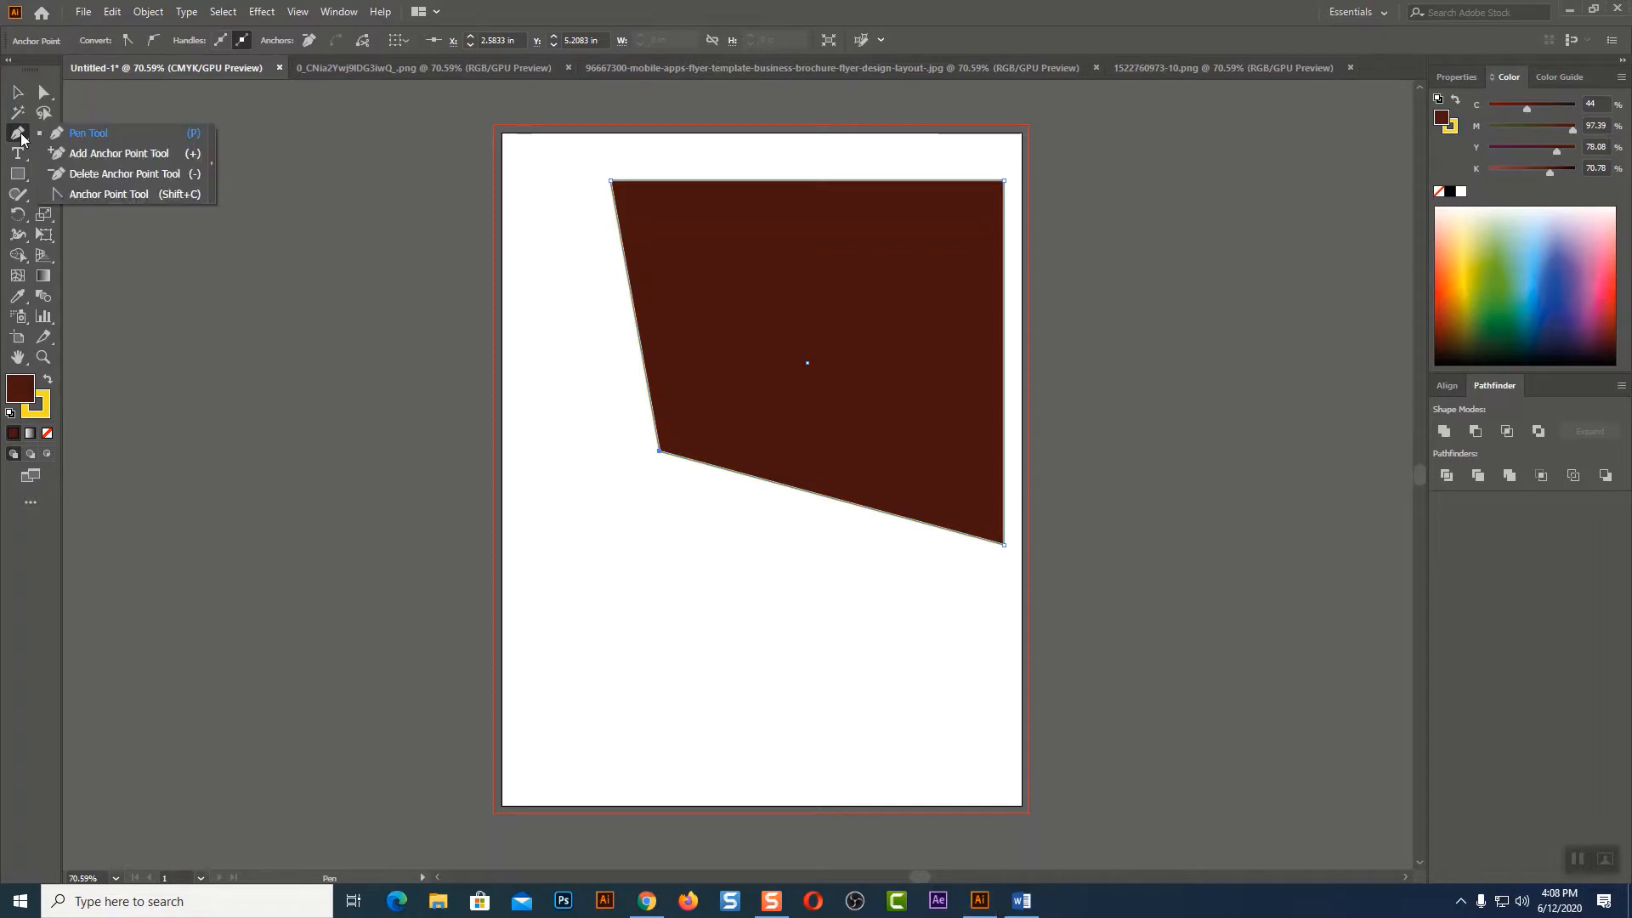
pyautogui.click(119, 154)
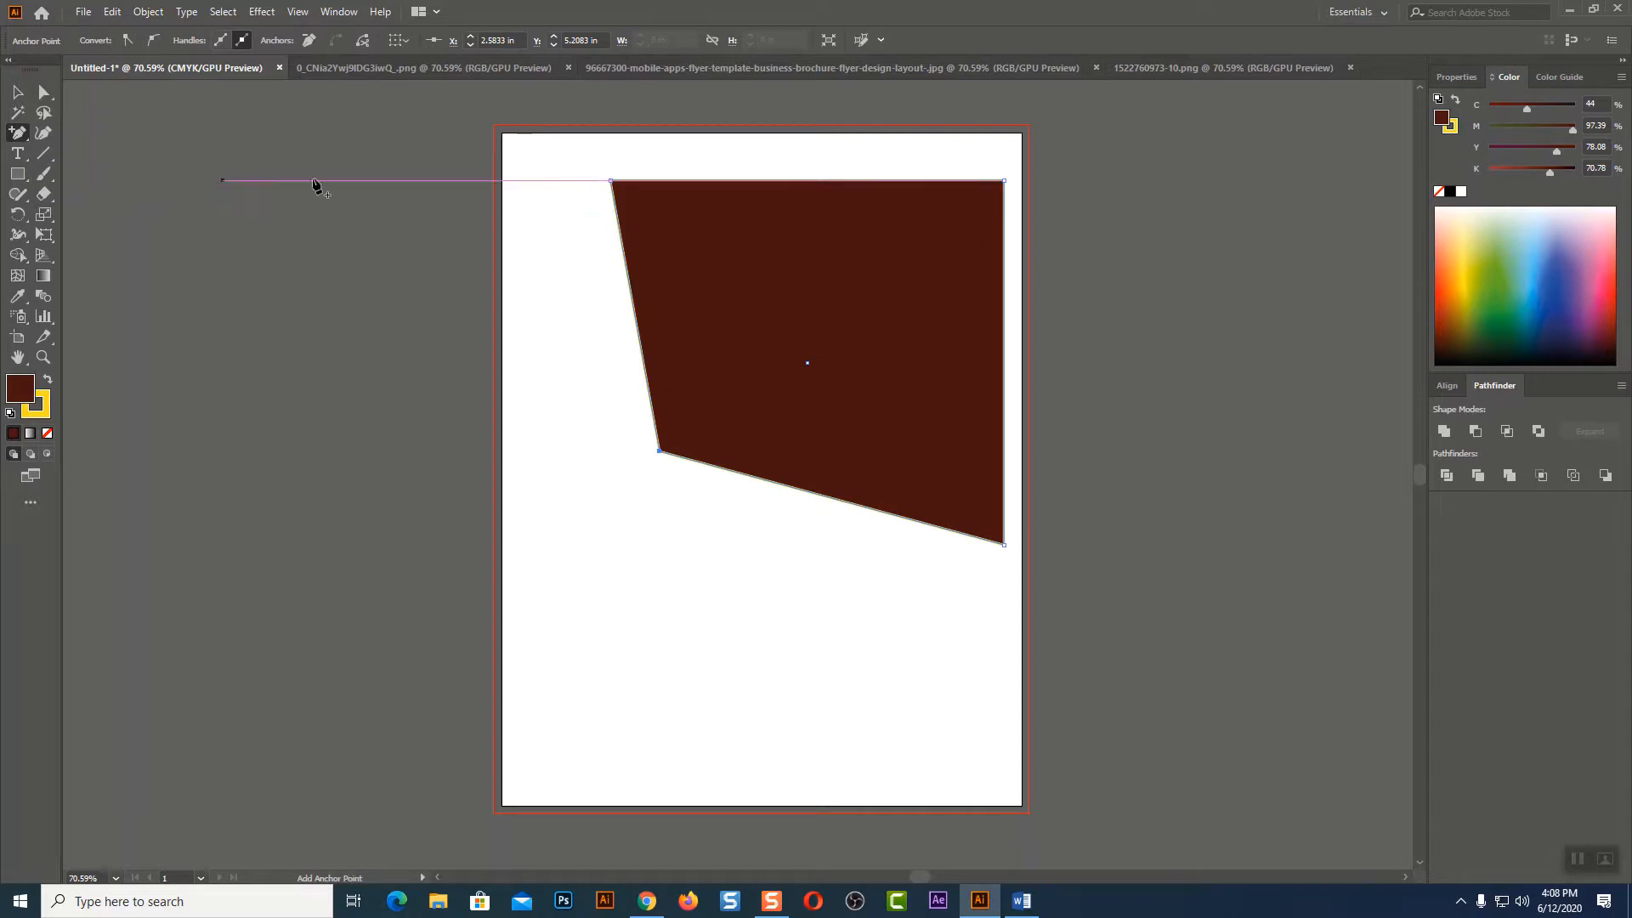
pyautogui.click(799, 181)
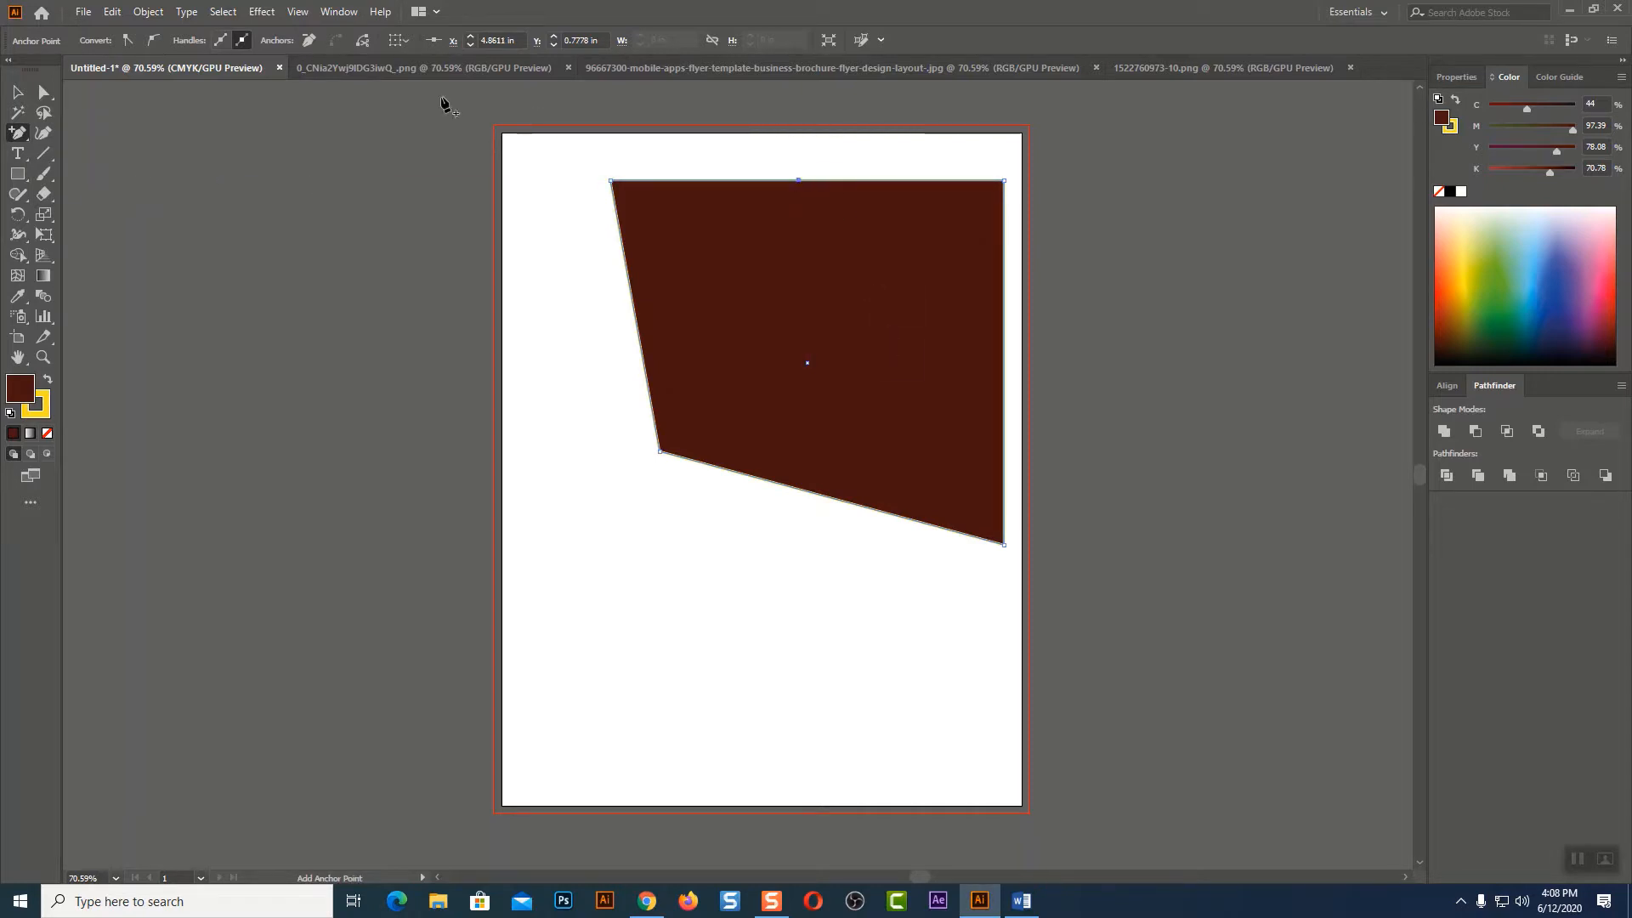
# Raise the new top-edge anchor point to a peak at about X 4.92 in, Y 0.14 in with Direct Selection.
pyautogui.click(18, 92)
pyautogui.click(44, 92)
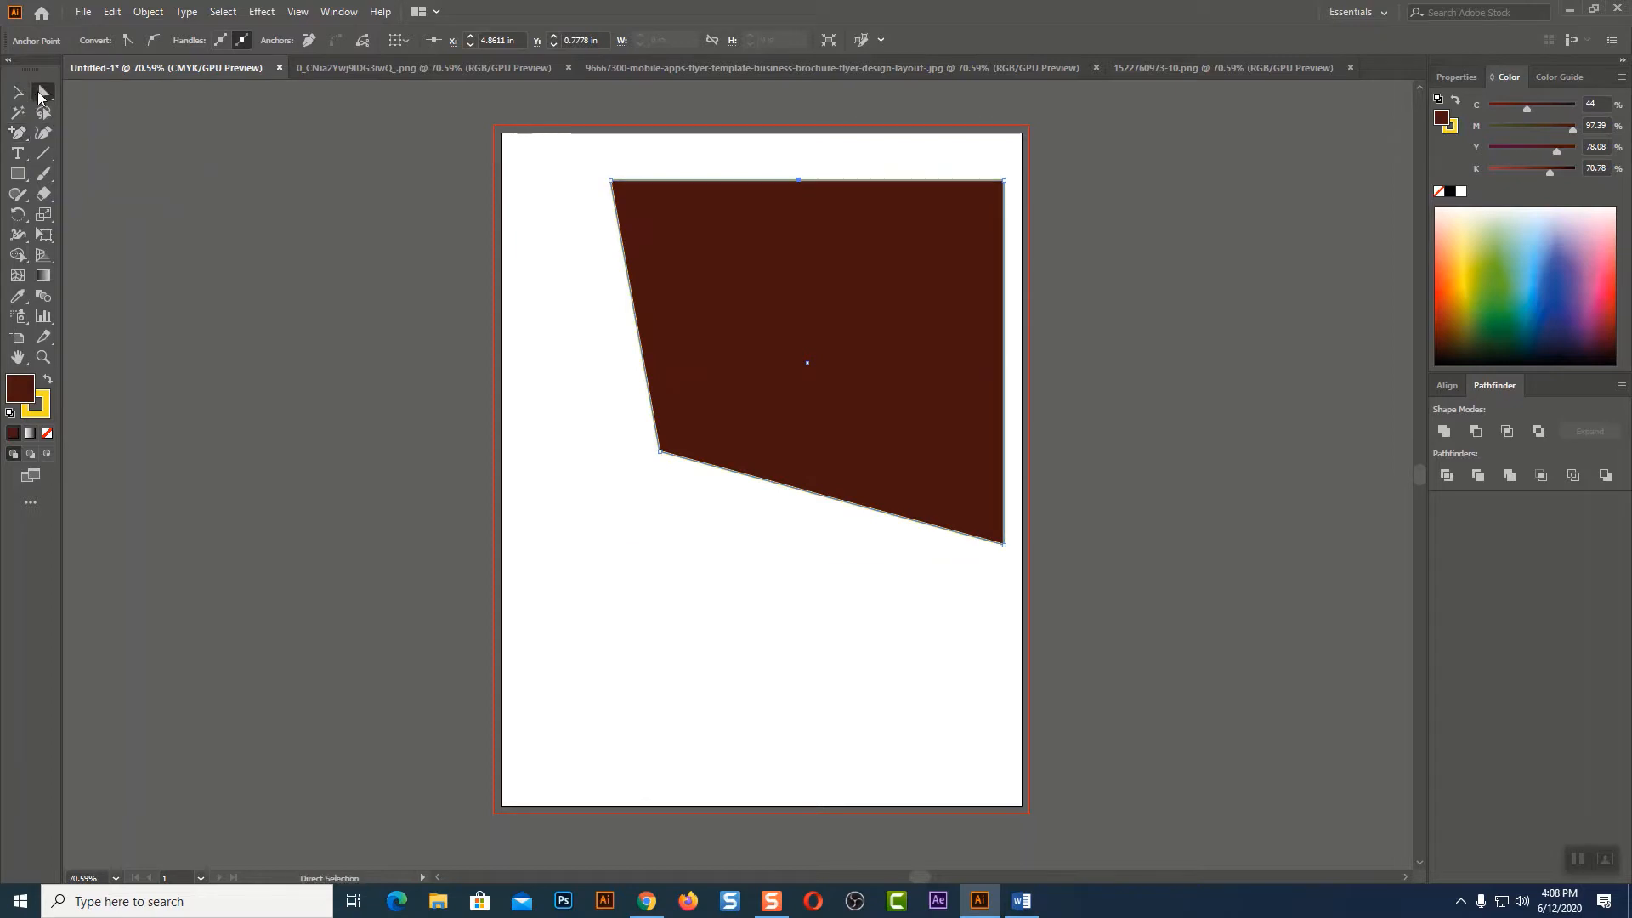
pyautogui.moveTo(800, 181); pyautogui.dragTo(802, 141)
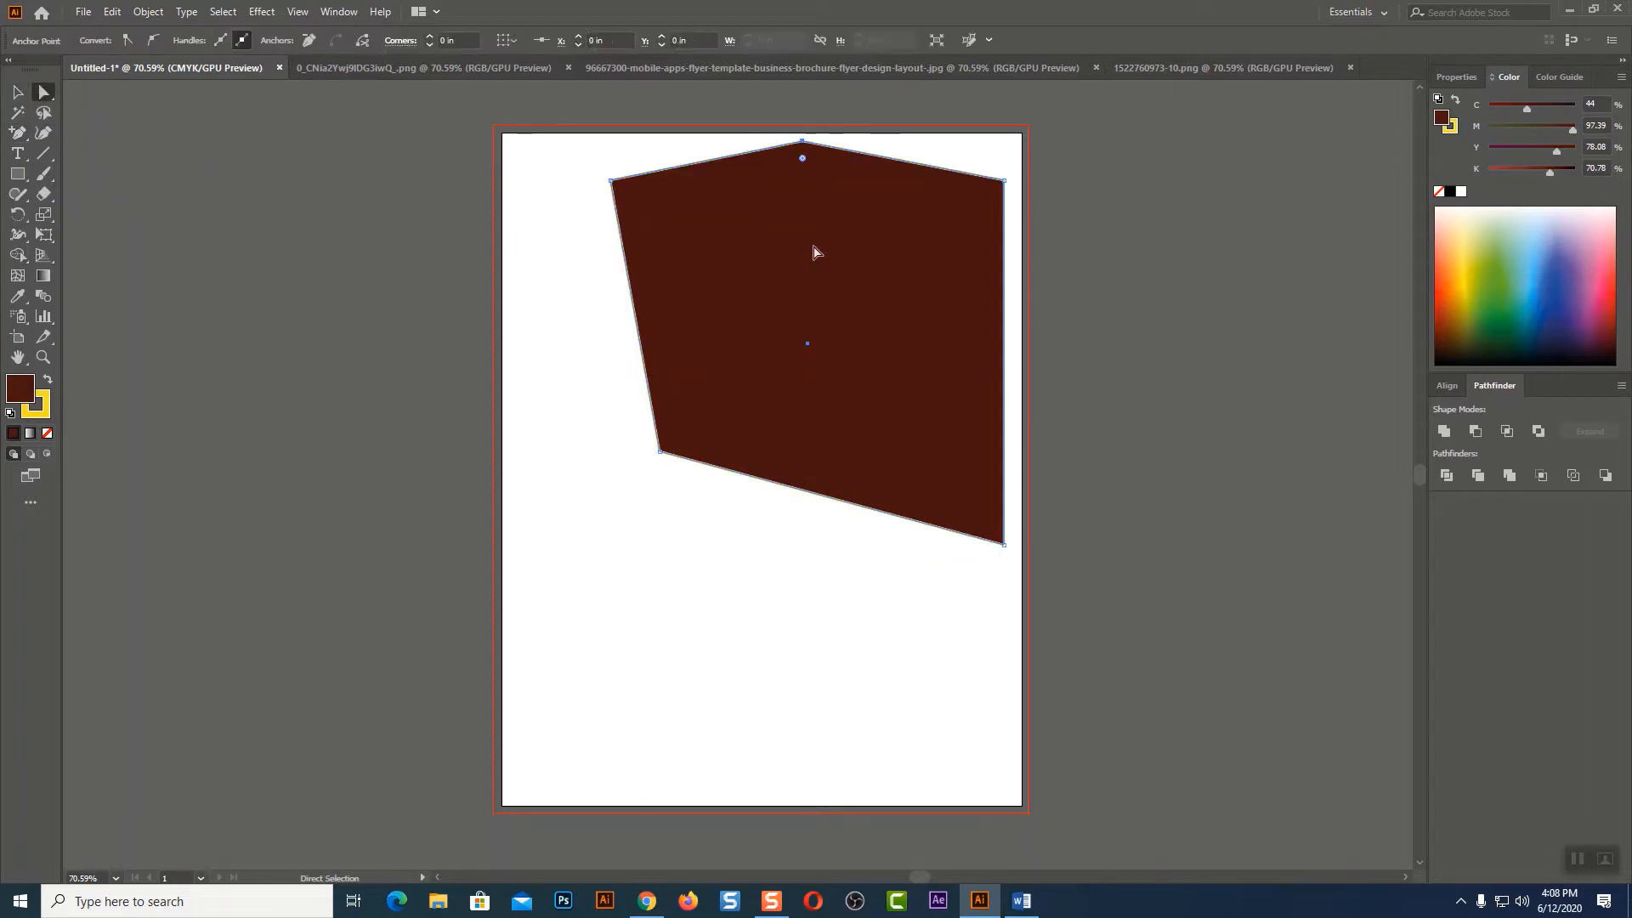
# Add anchor points on the shape's left, right and bottom edges, and try to add one on its existing upper-left corner point.
pyautogui.click(18, 133)
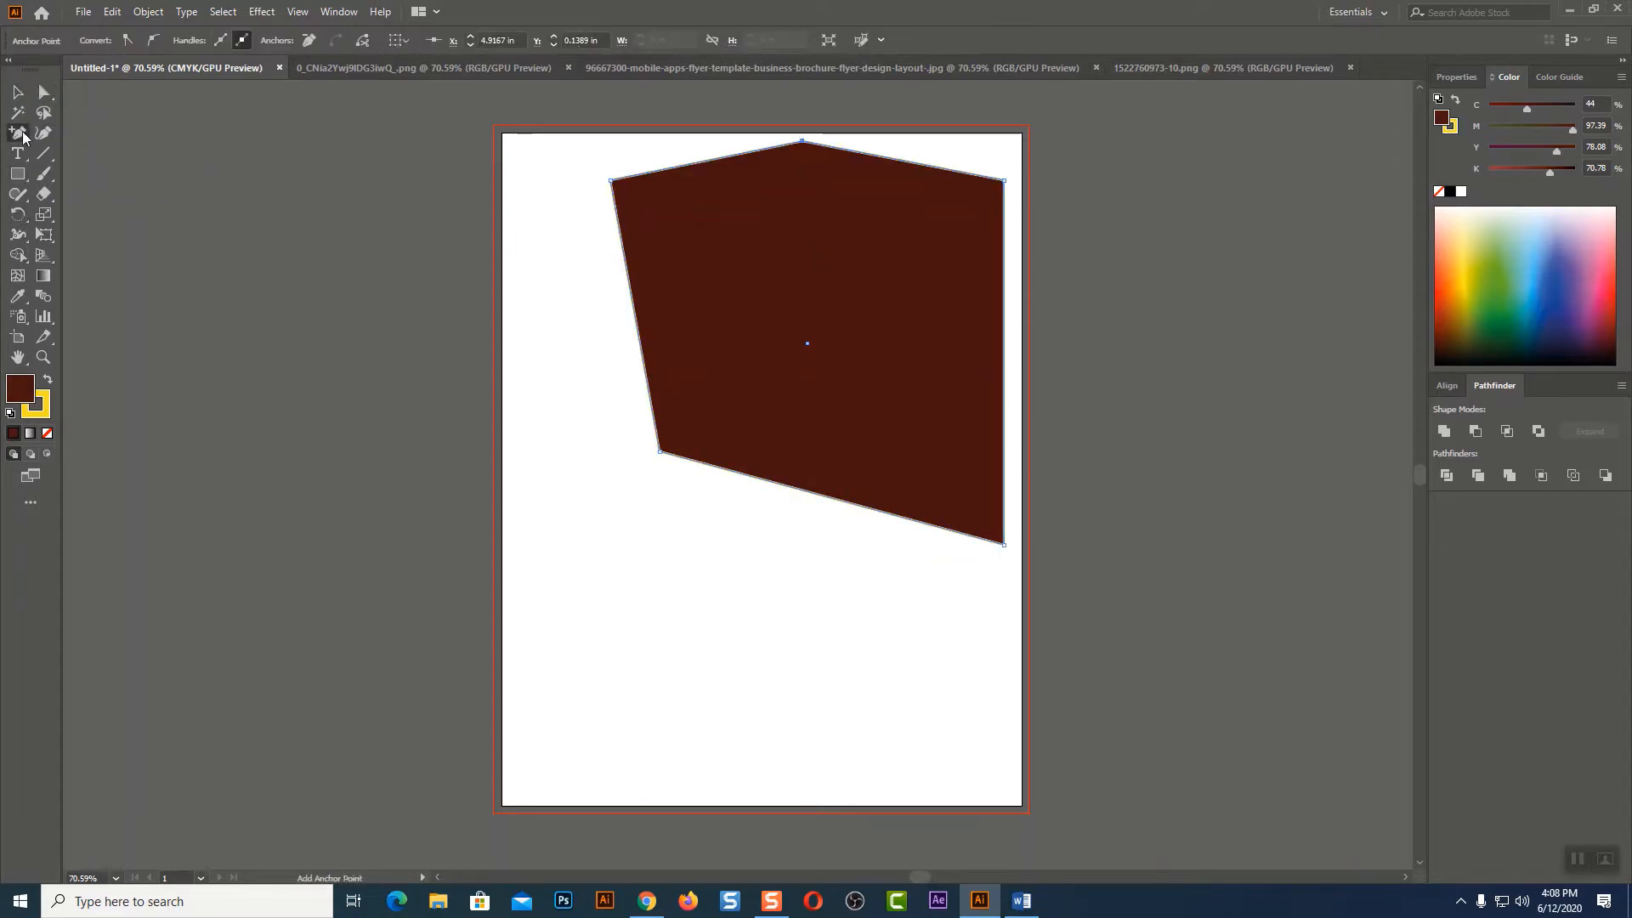
pyautogui.click(635, 315)
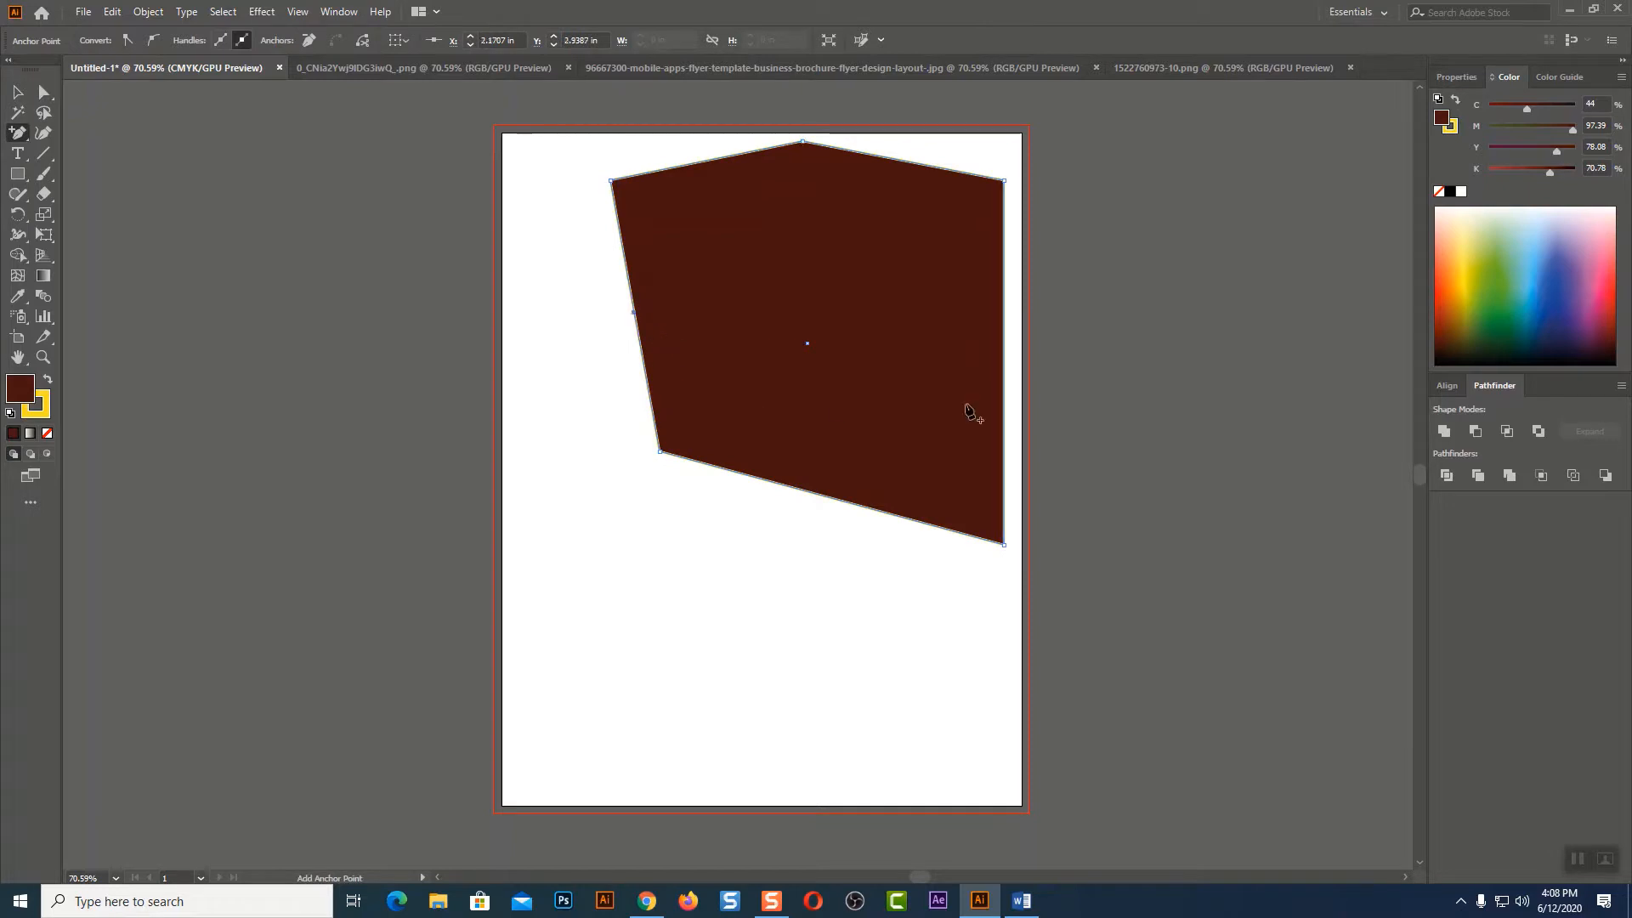
pyautogui.click(1004, 351)
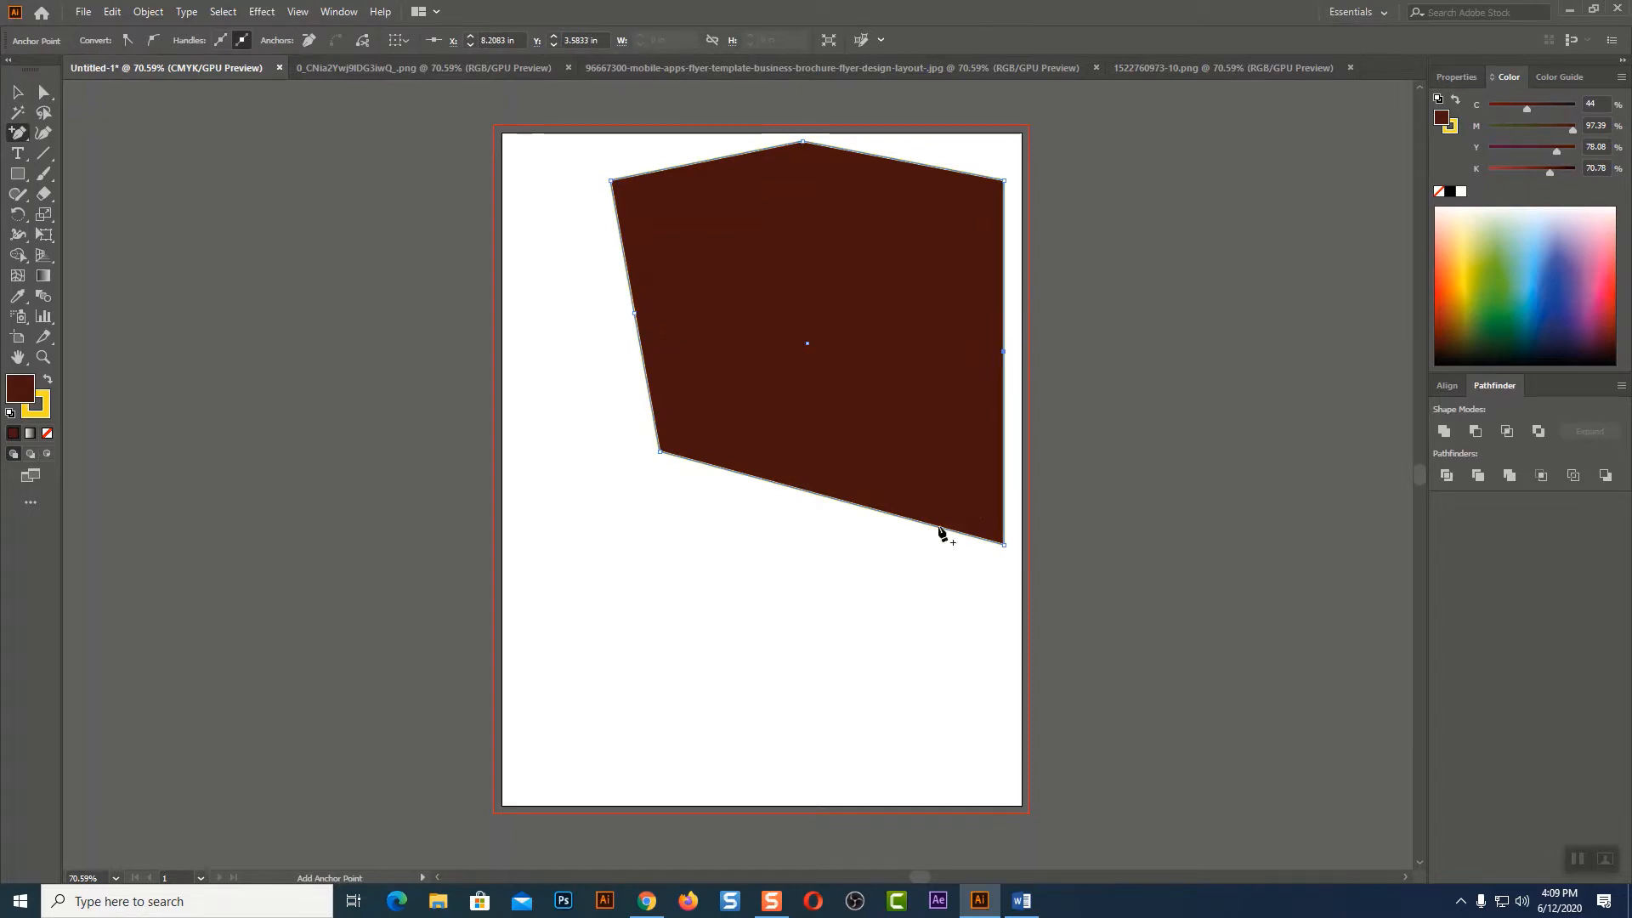
pyautogui.click(858, 506)
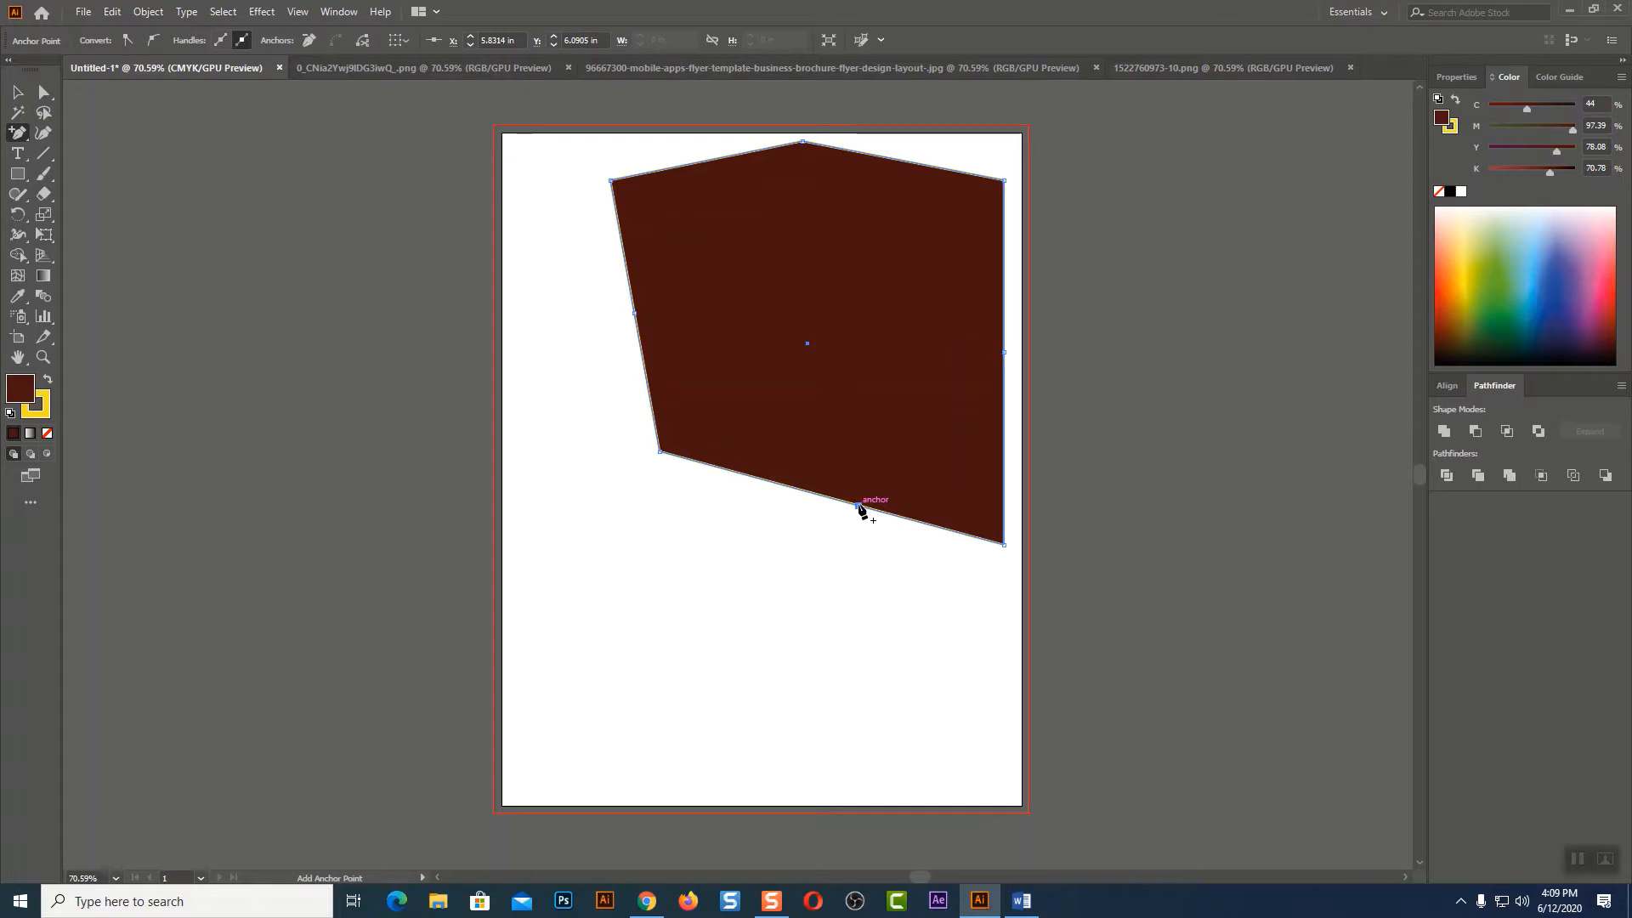
pyautogui.click(611, 182)
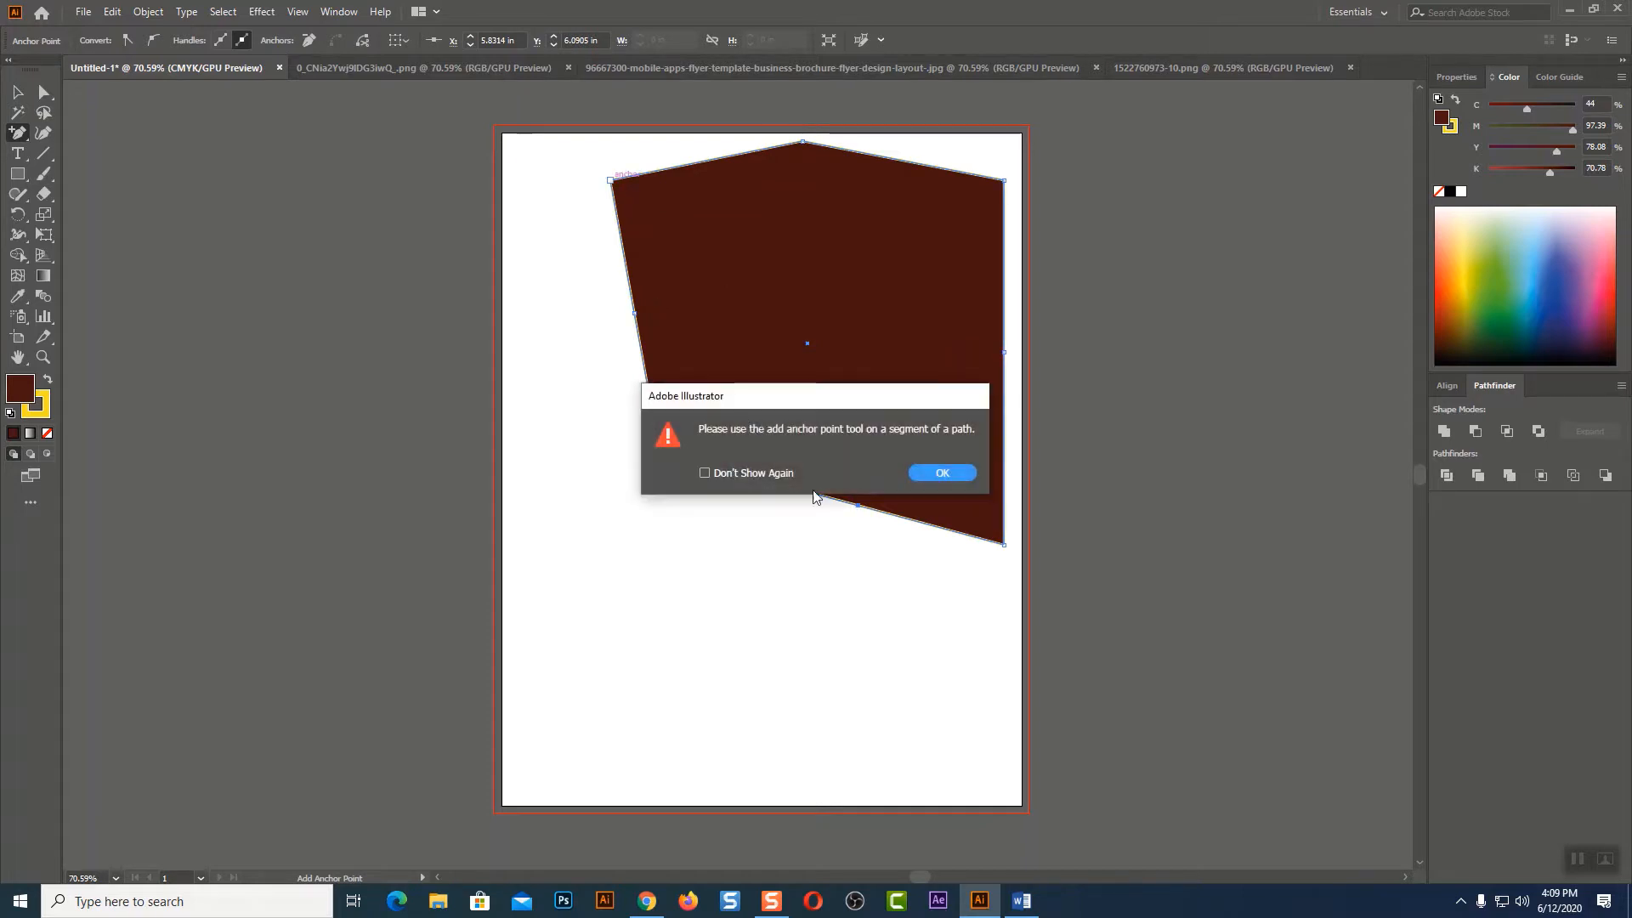
pyautogui.click(925, 476)
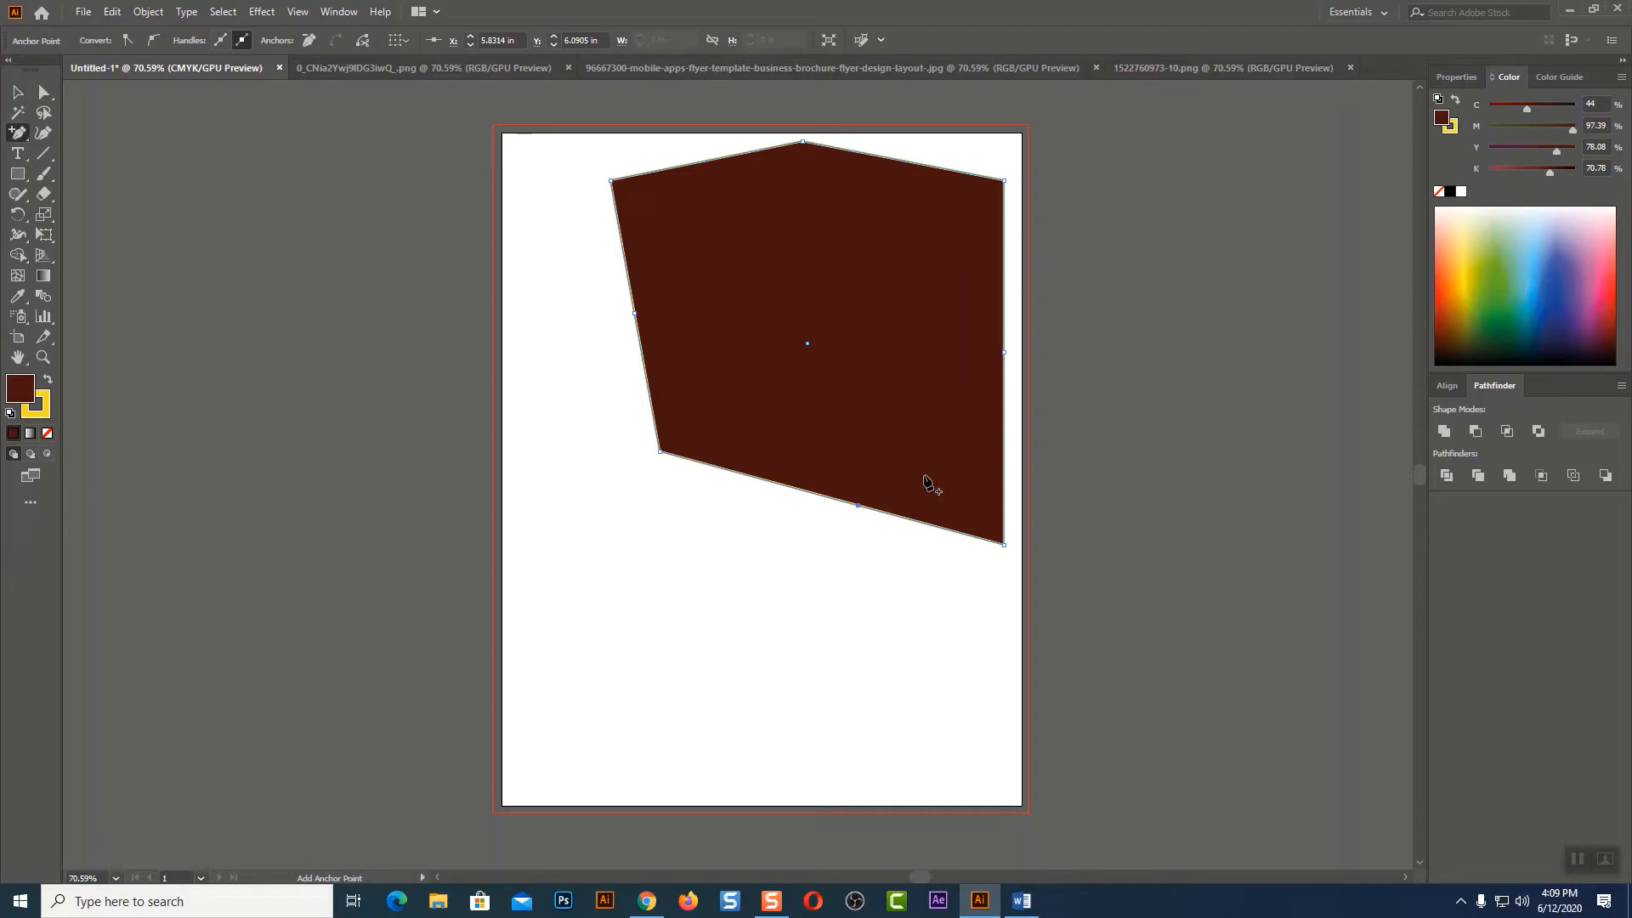
# Remove the shape's upper-left and lower-left corner points with the Delete Anchor Point tool, keeping the middle point of its left side.
pyautogui.click(21, 134)
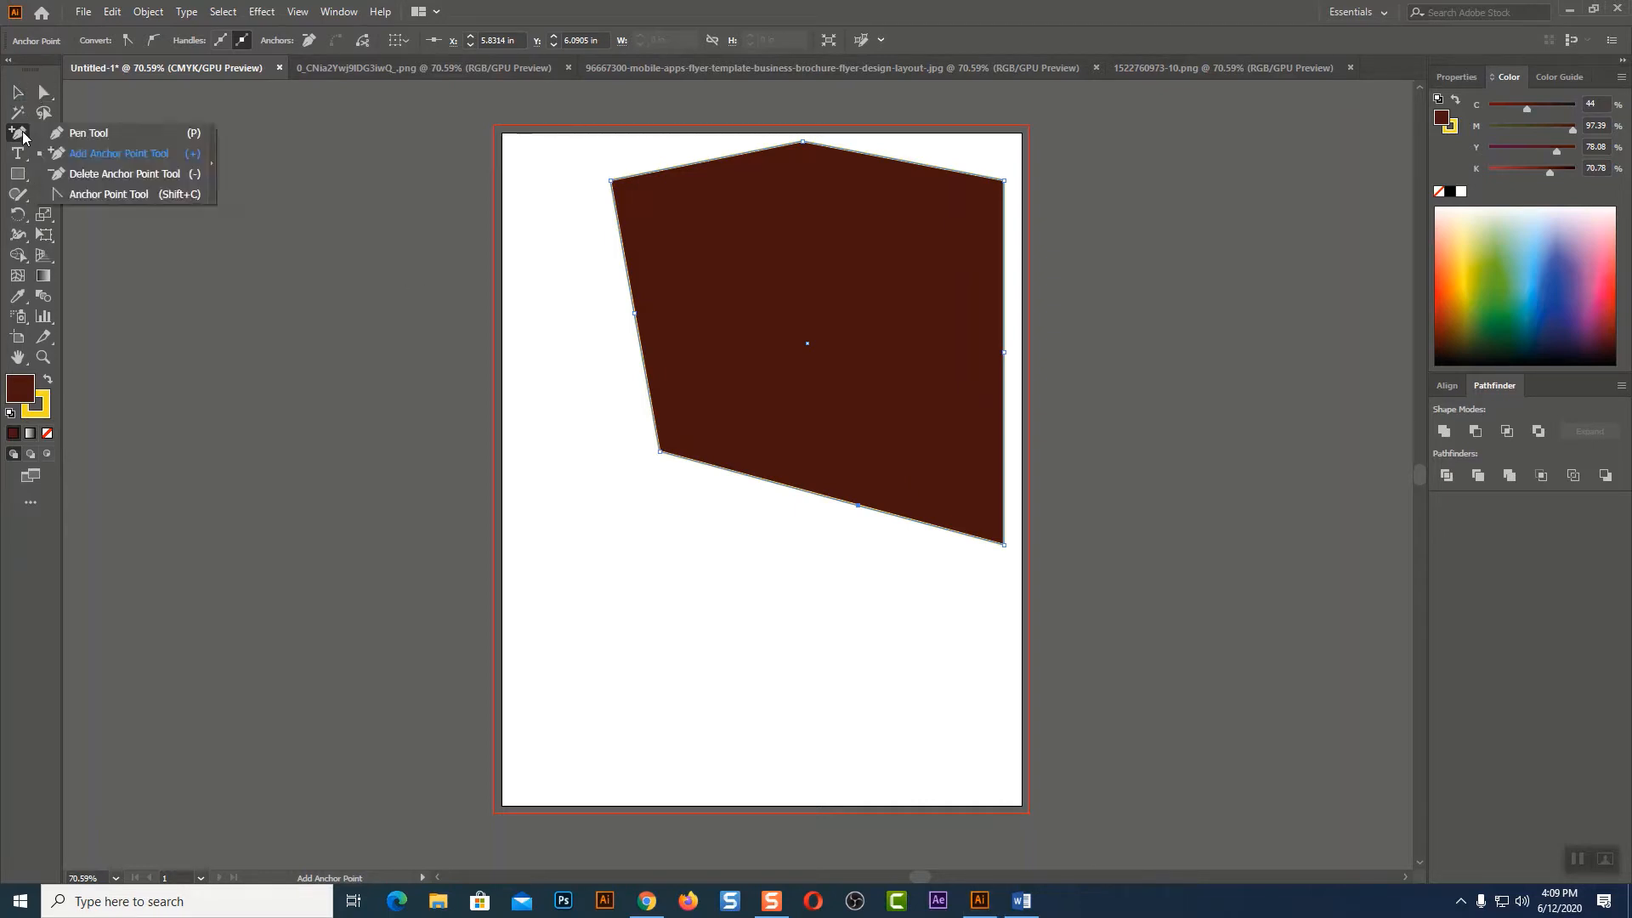
pyautogui.click(125, 173)
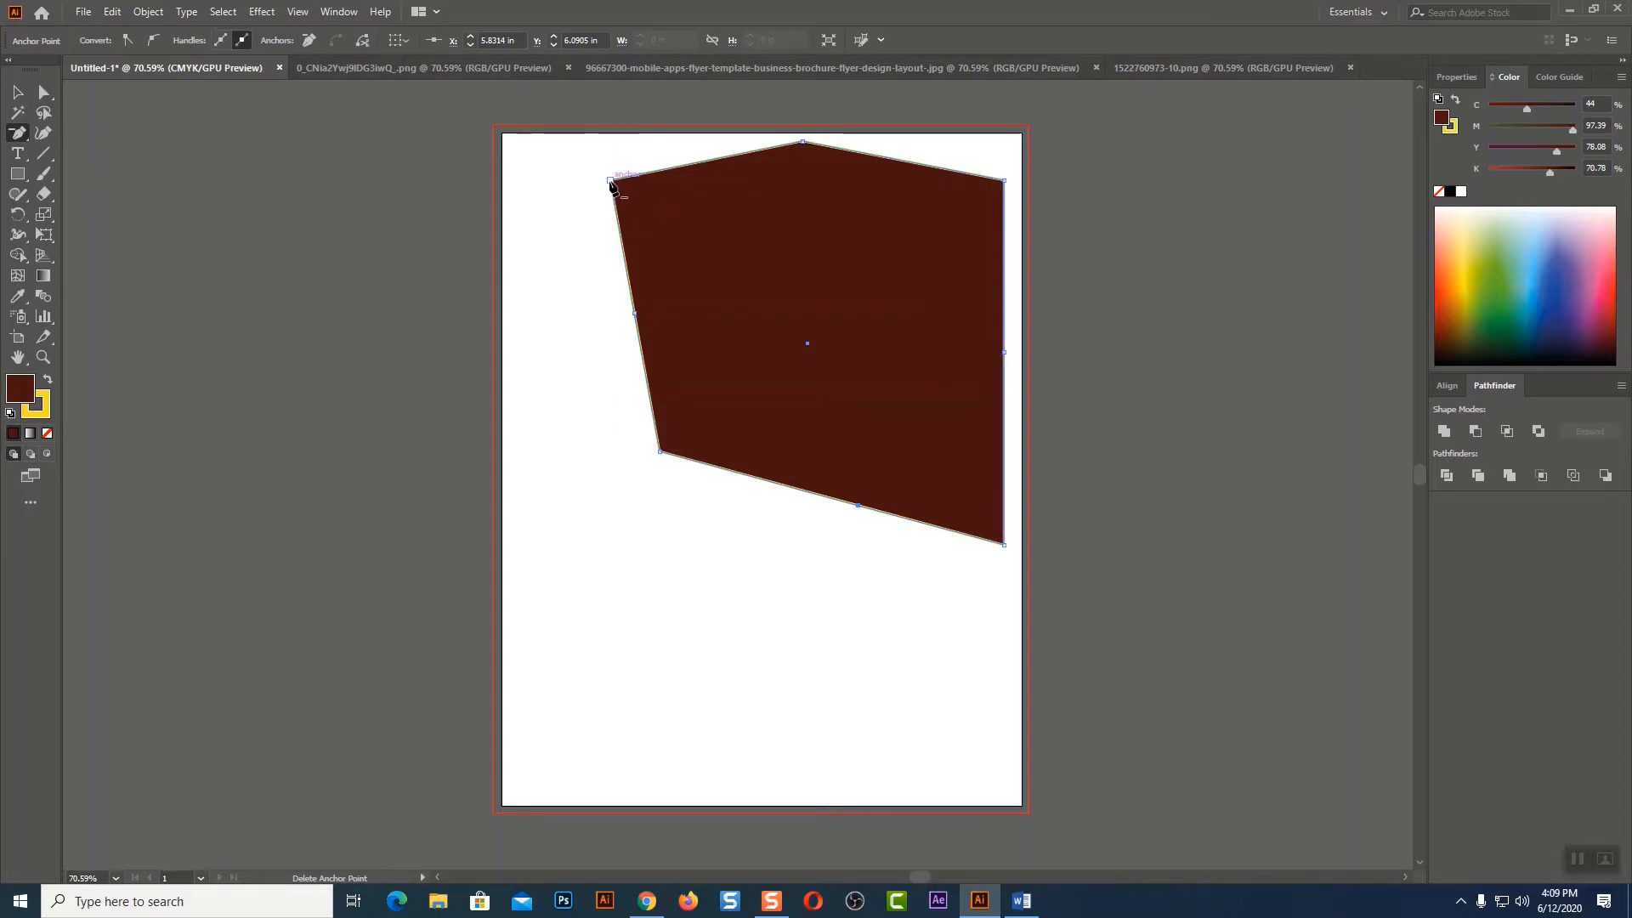
pyautogui.press('super+plus')
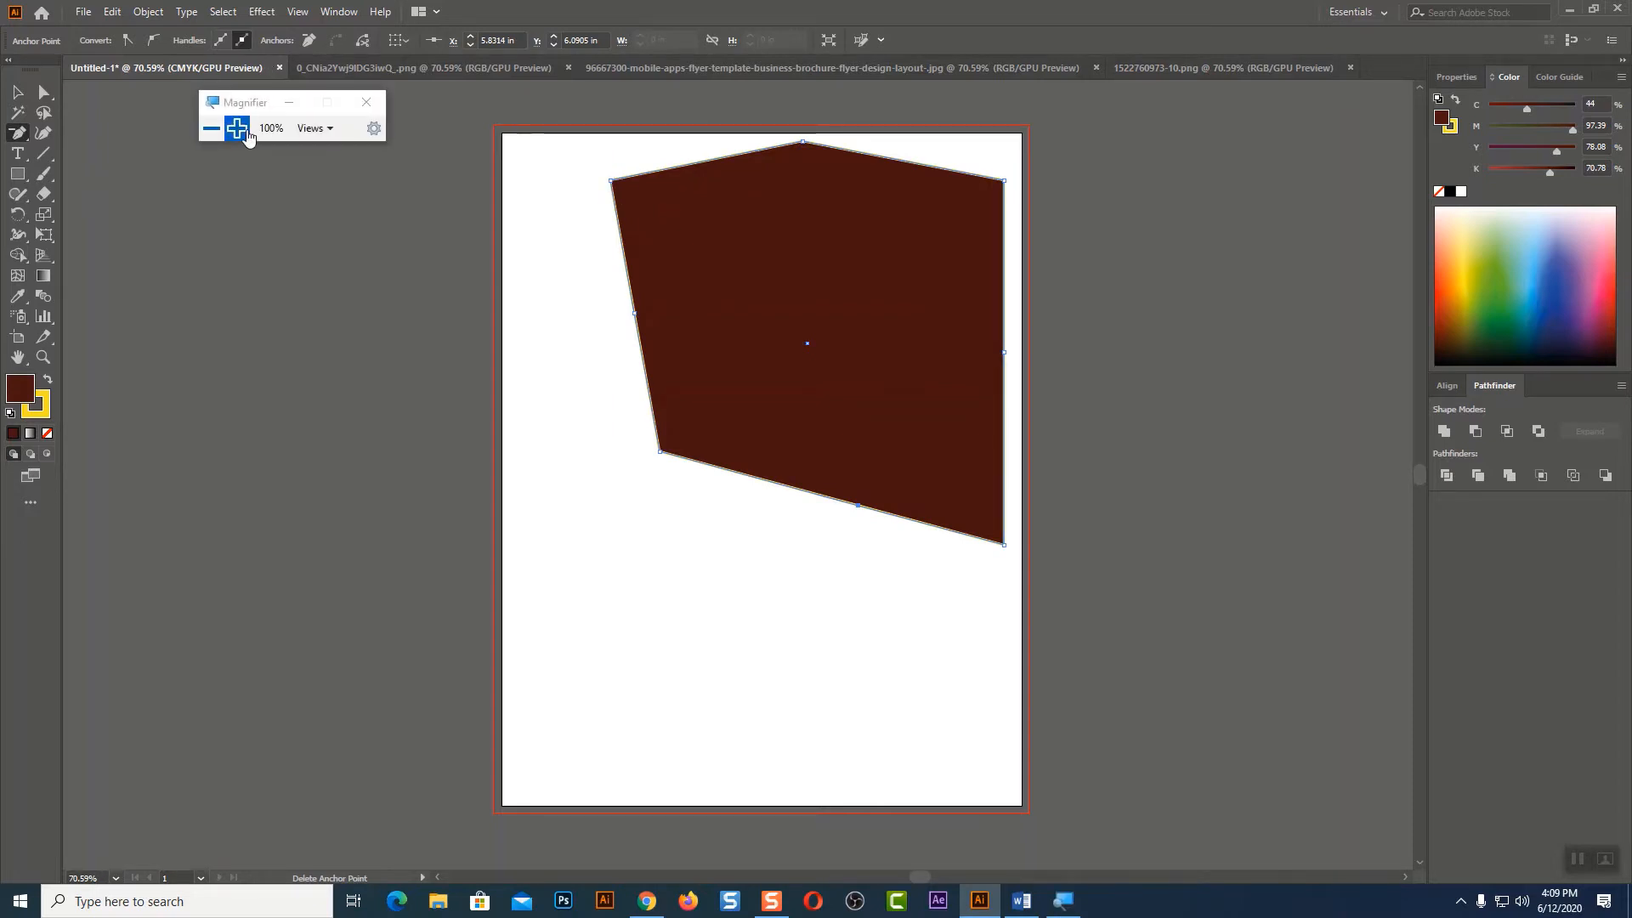
pyautogui.click(247, 134)
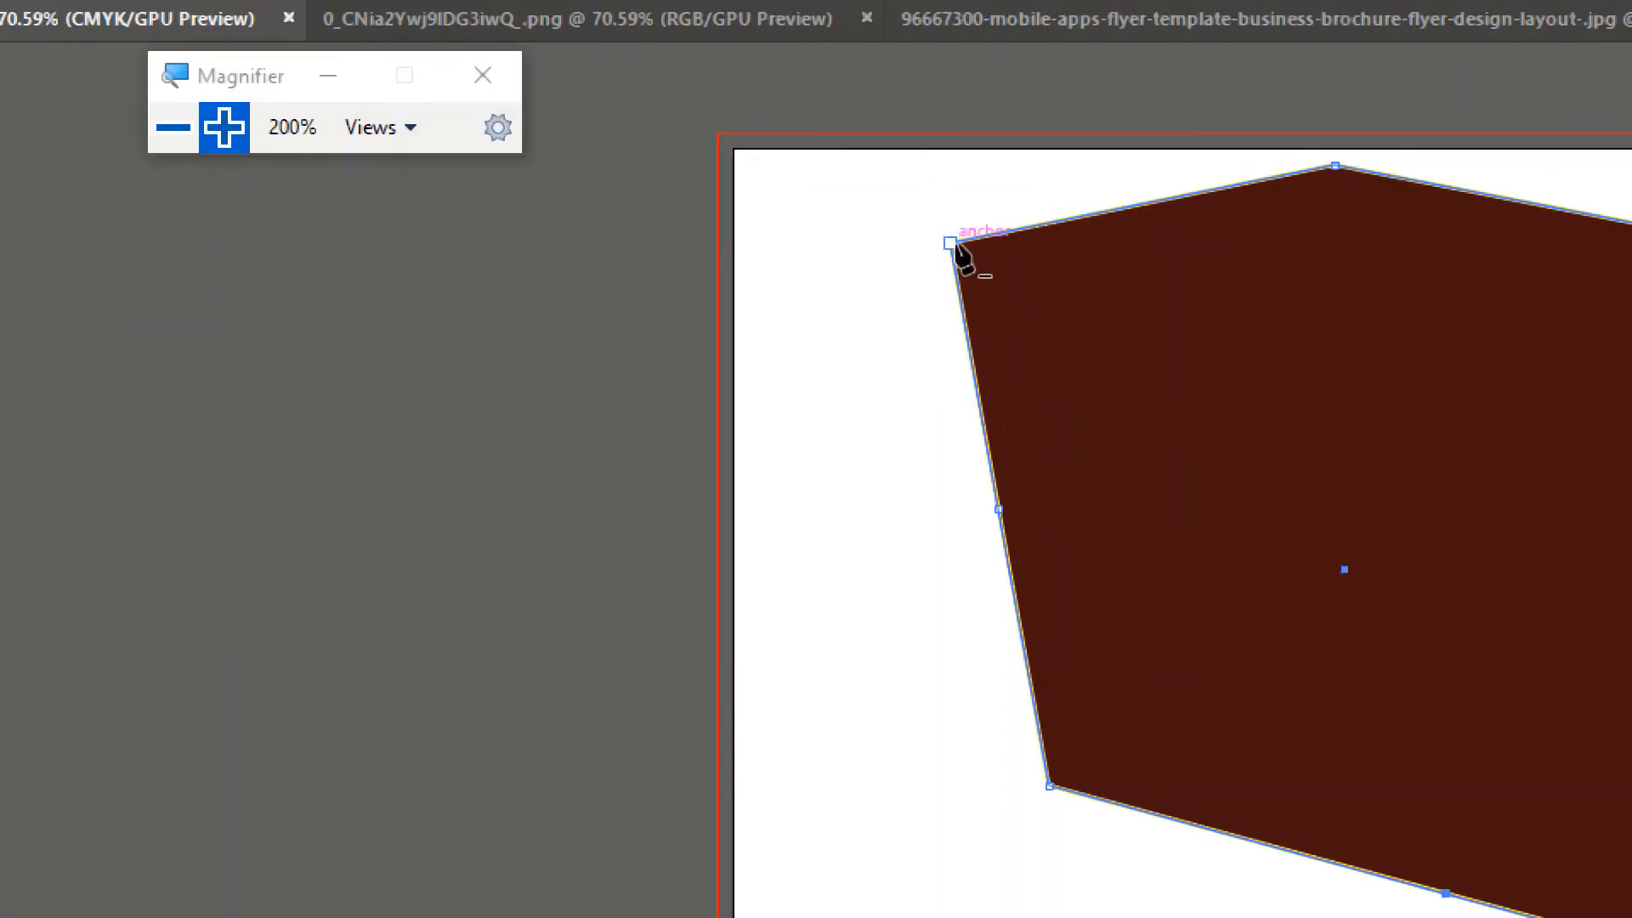
pyautogui.click(950, 245)
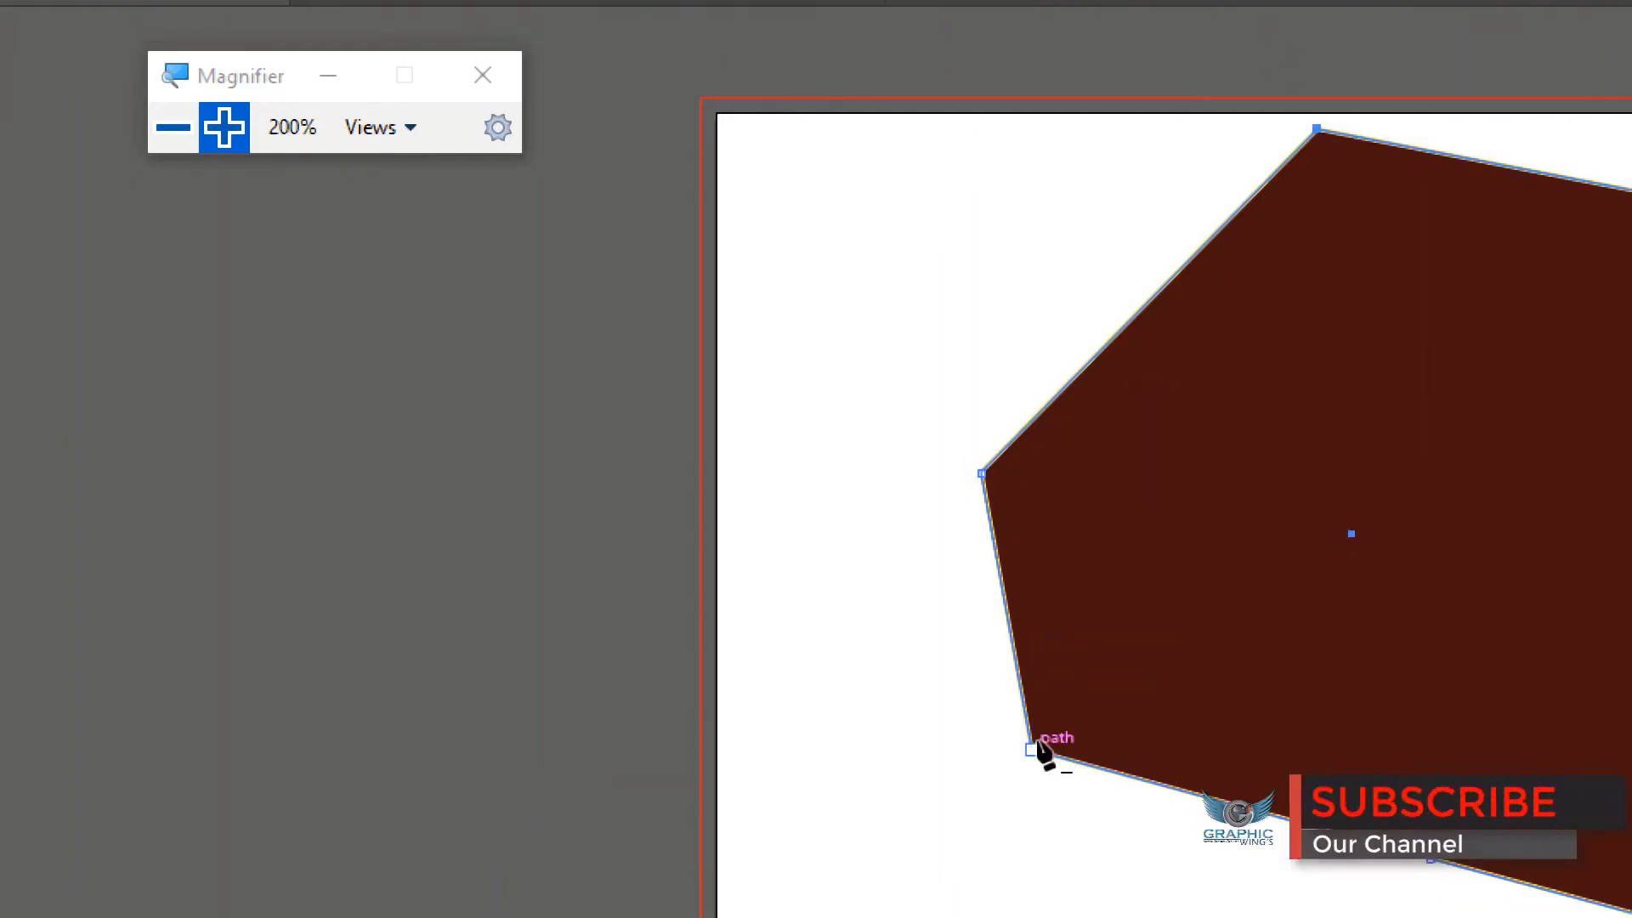
pyautogui.click(1031, 750)
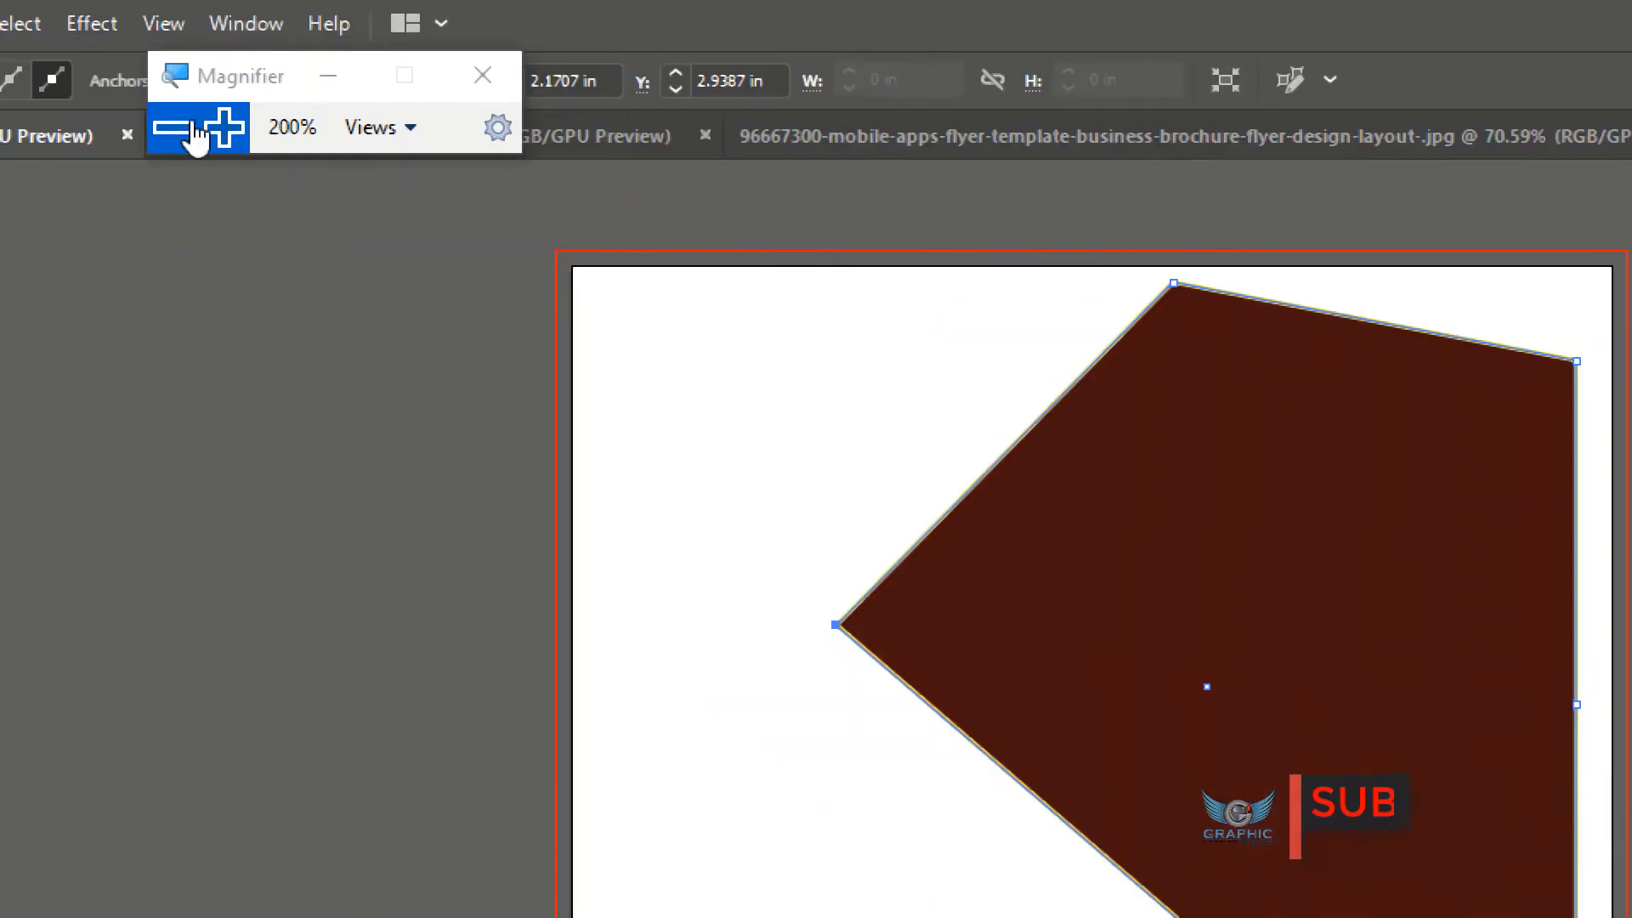
pyautogui.click(166, 138)
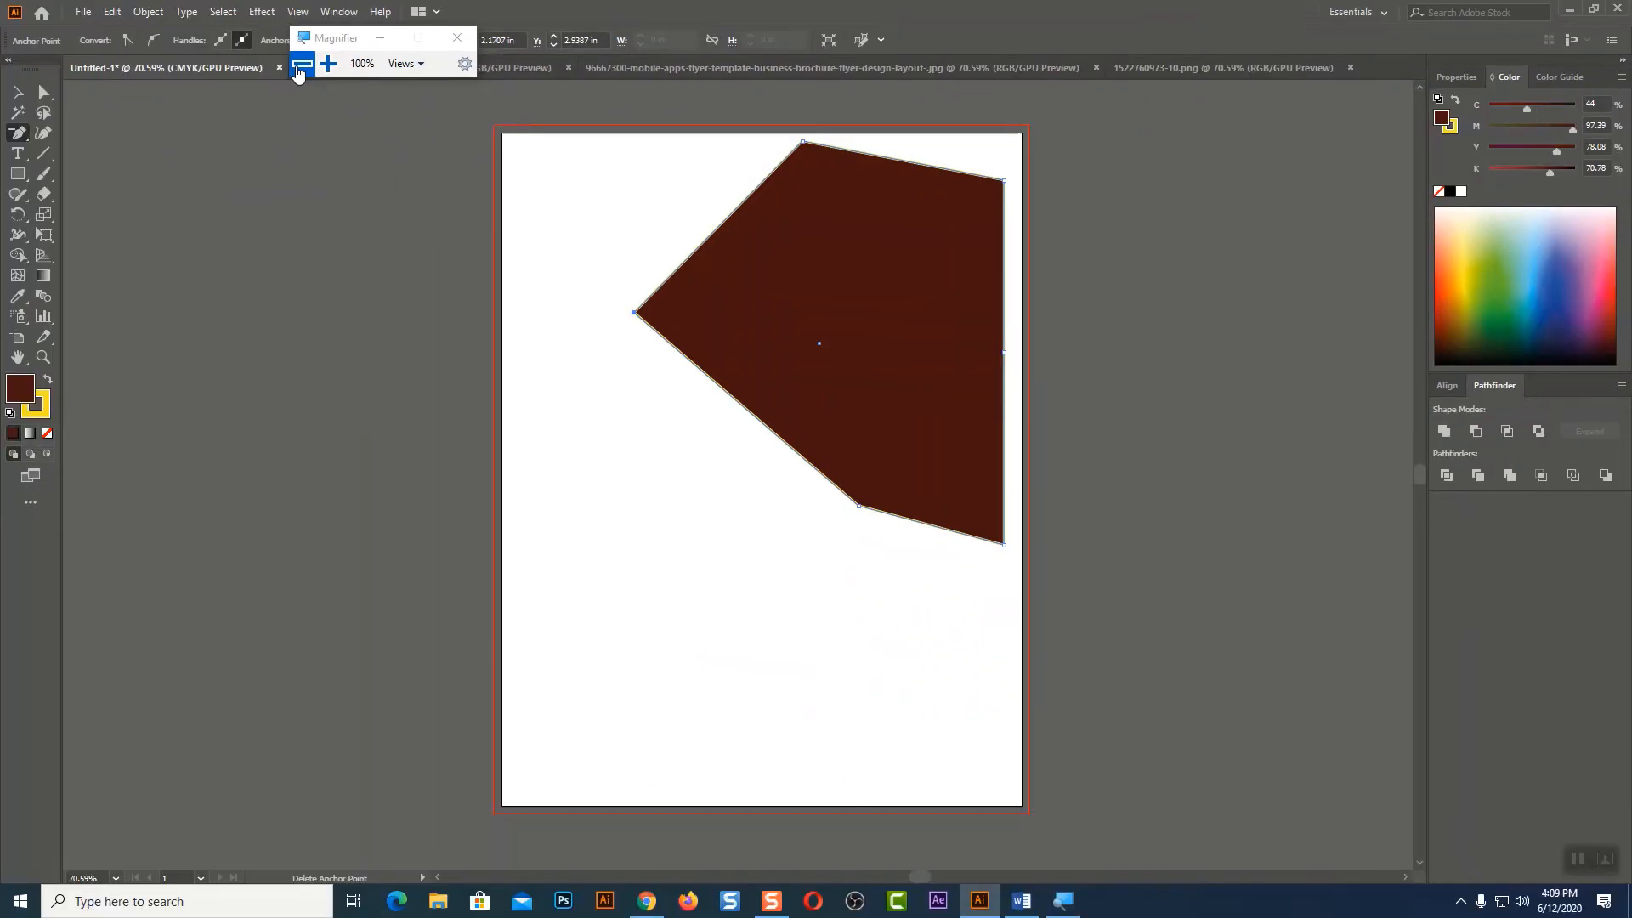
pyautogui.click(448, 42)
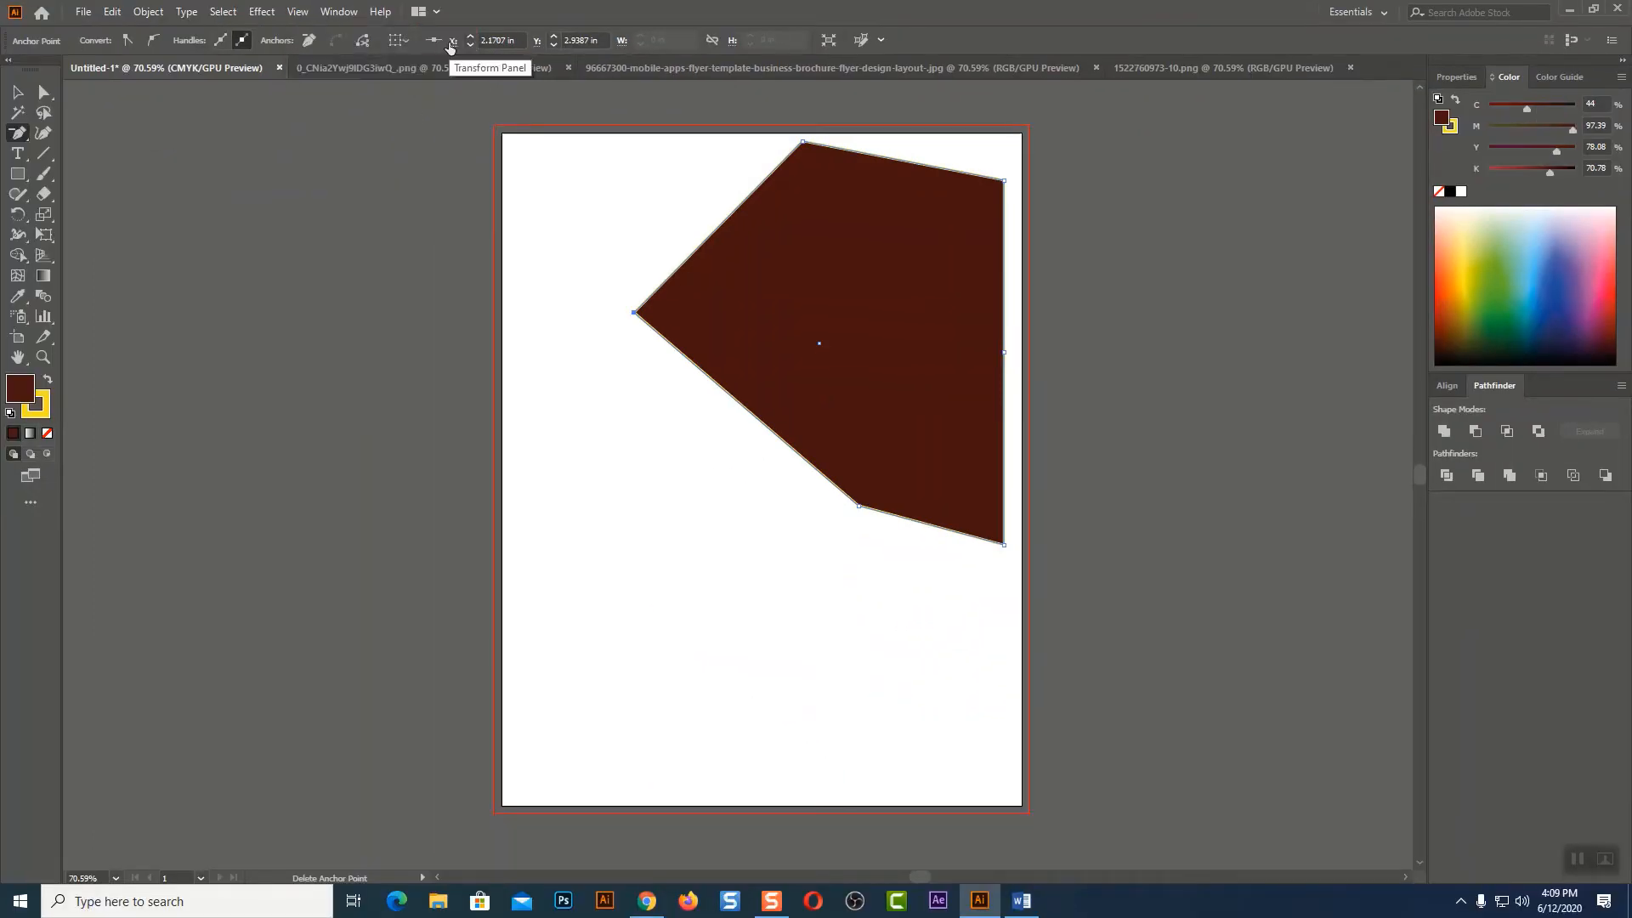